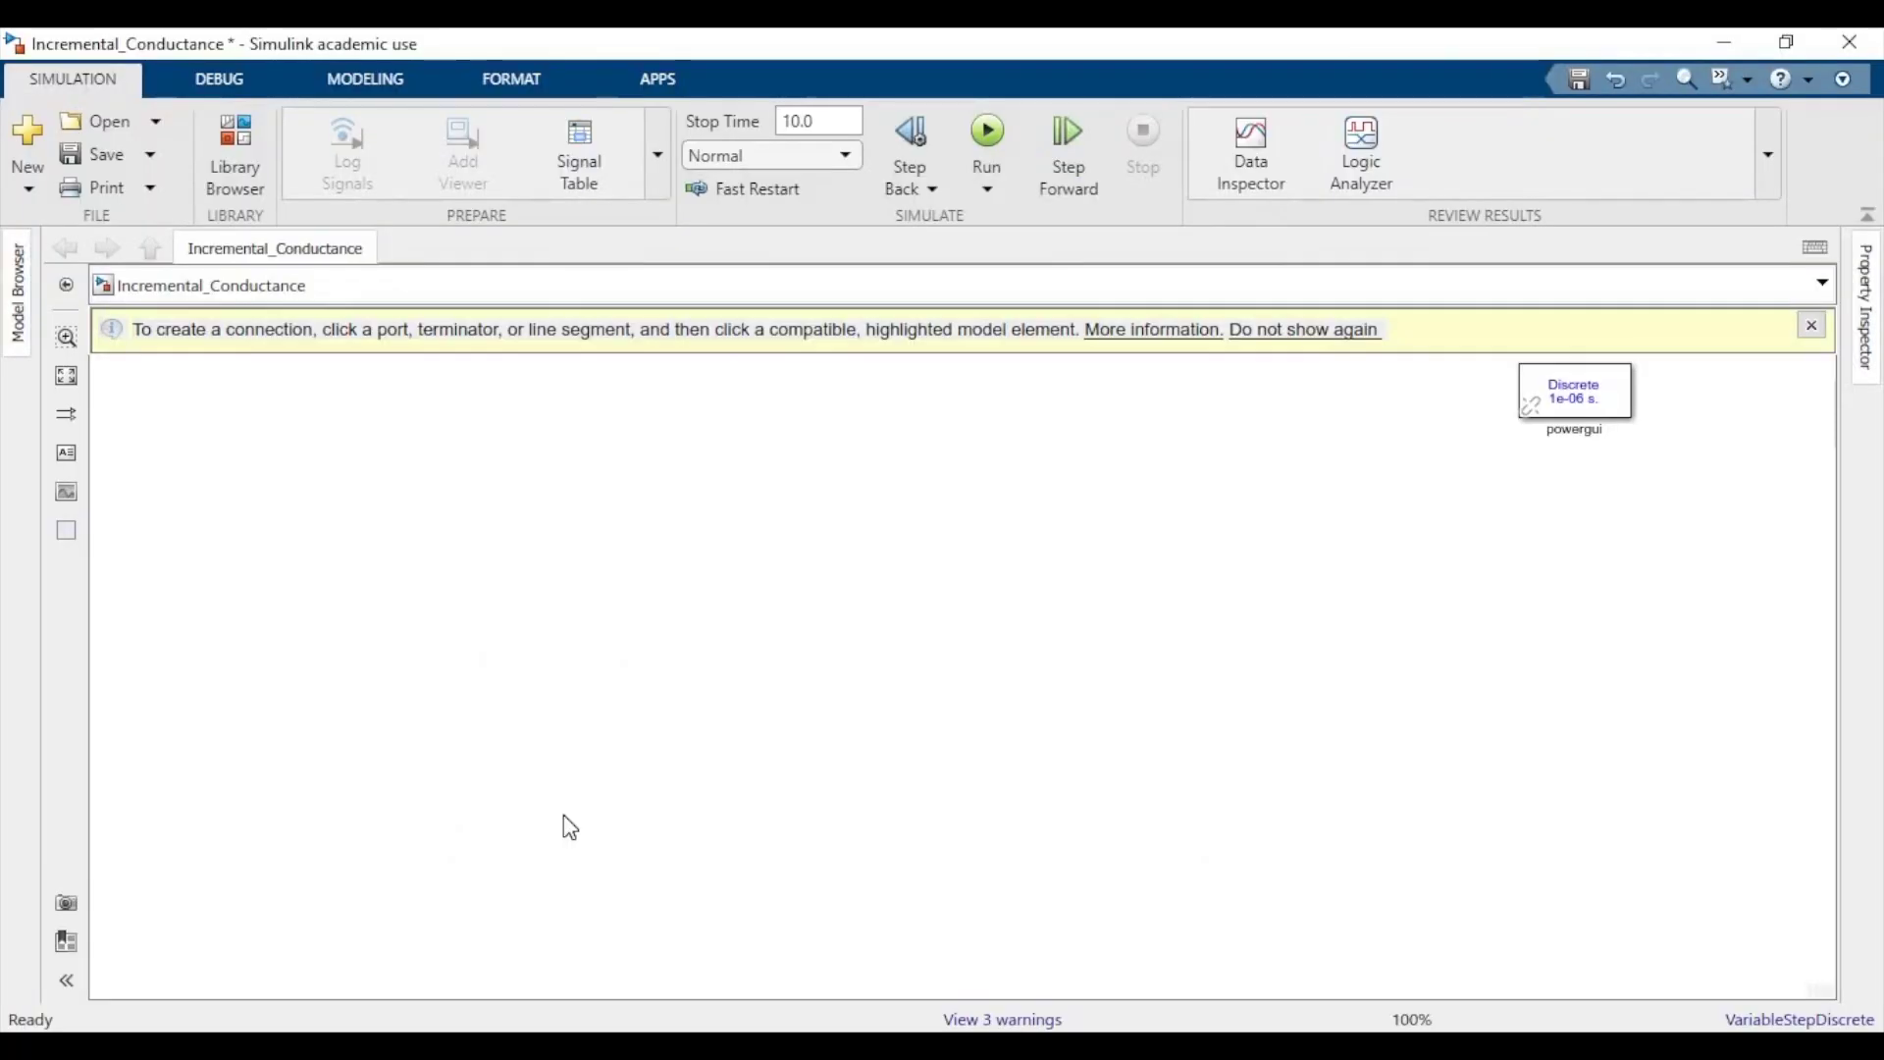
Place the PV Array block on the left of the canvas and open its Block Parameters.
click(196, 687)
drag(196, 687, 420, 594)
double_click(418, 591)
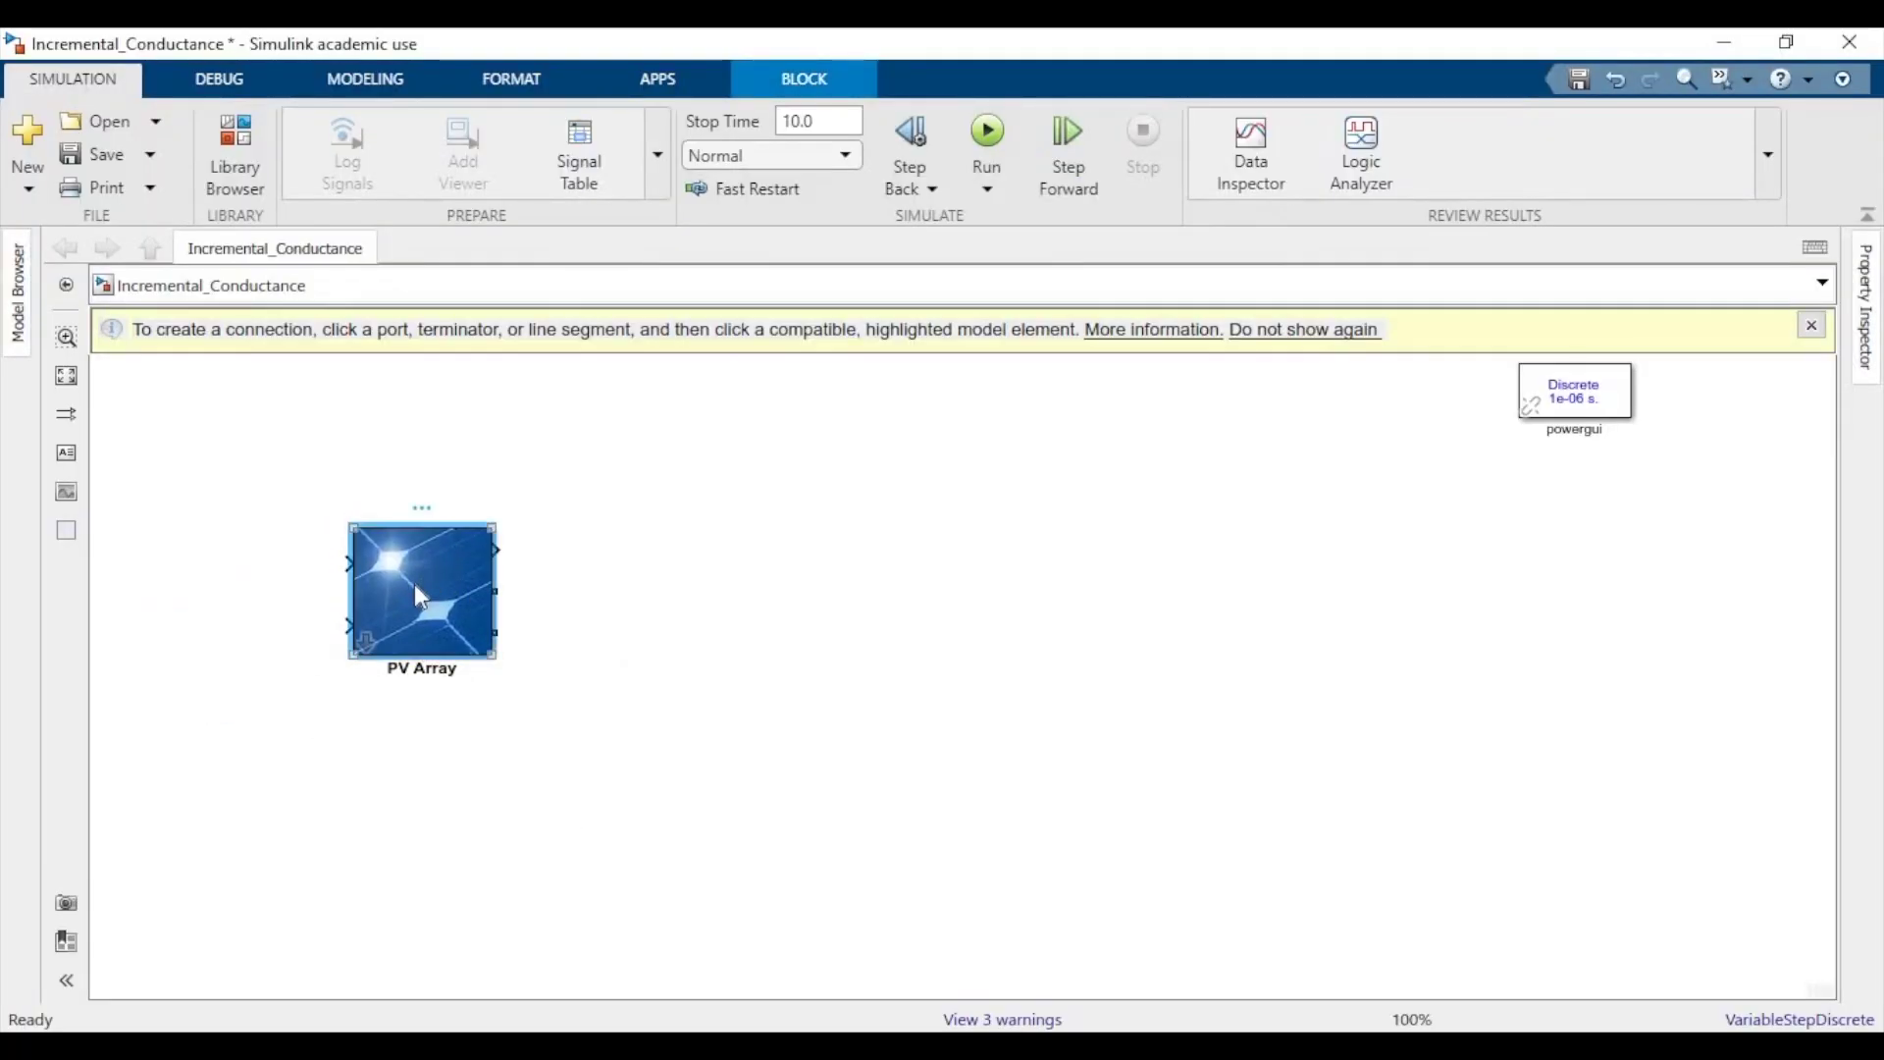
Review the SunPower SPR-305-WHT module, 5 series modules, 66 parallel strings and diode model settings.
key(ctrl+Page_Up)
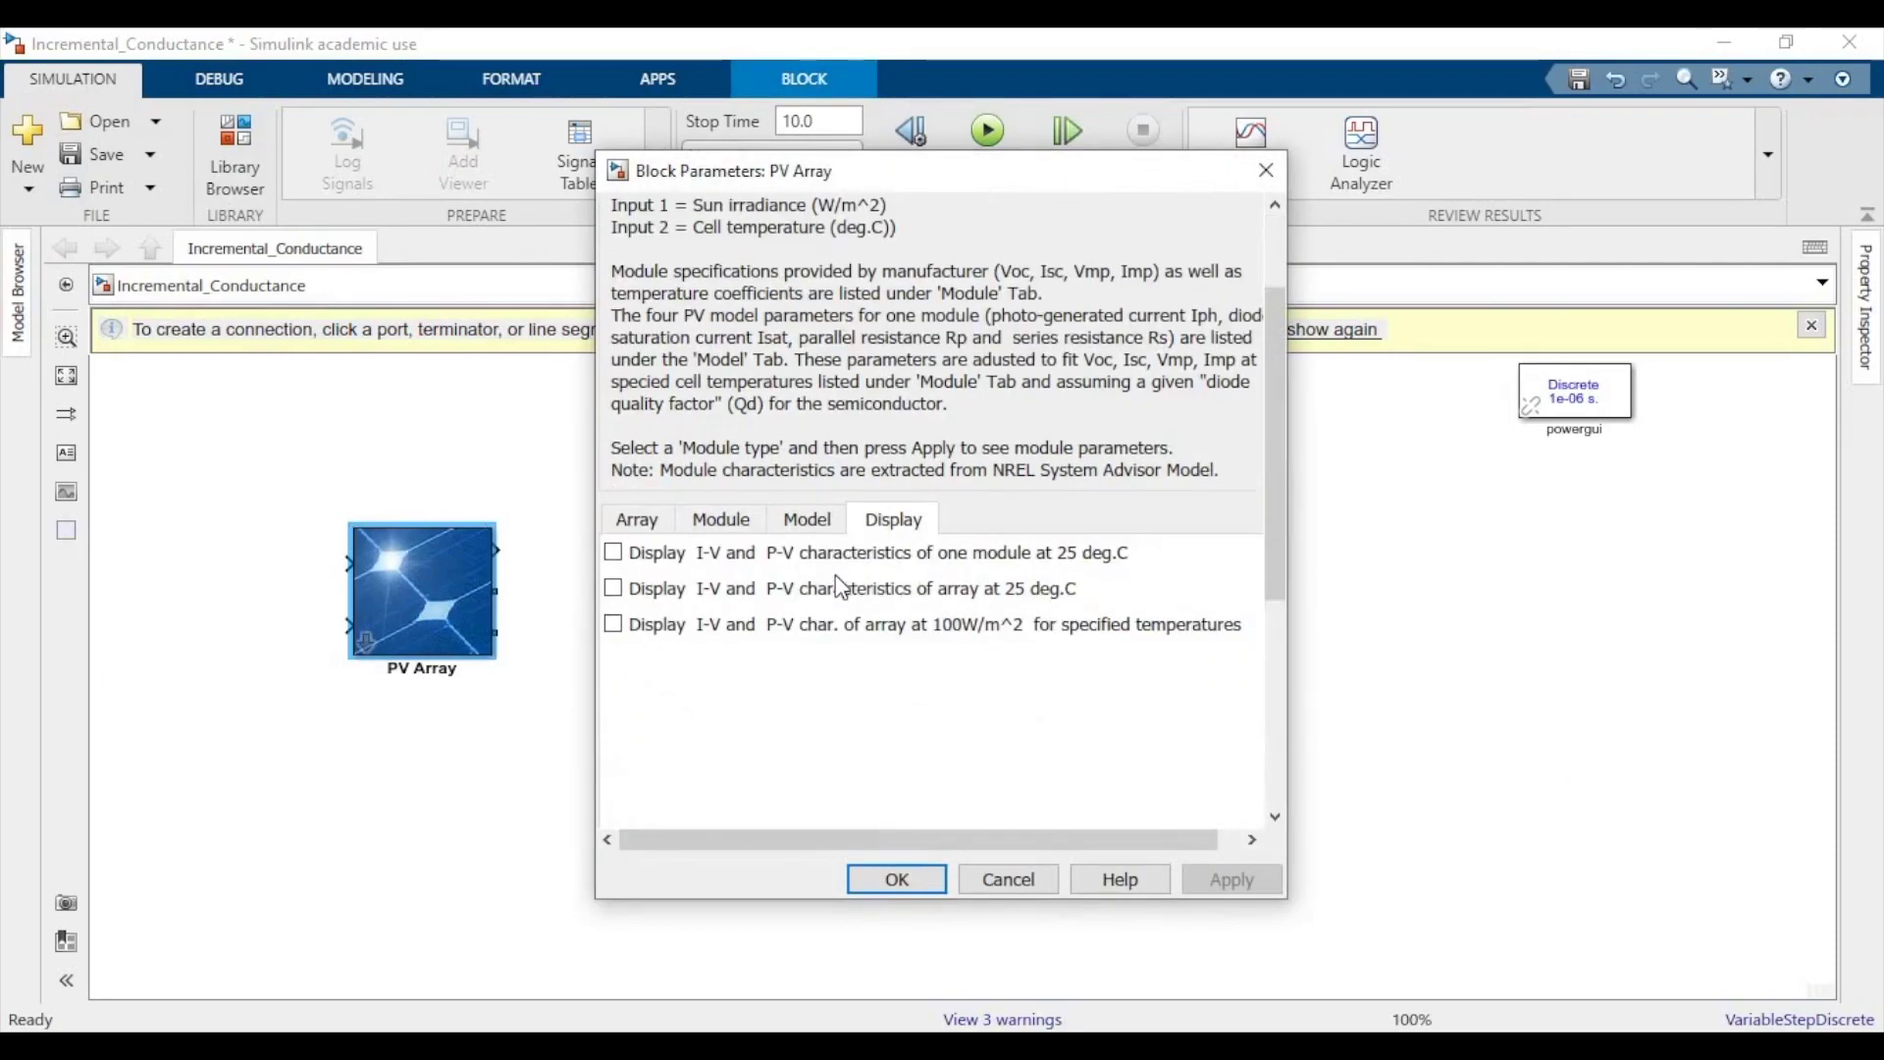
click(638, 531)
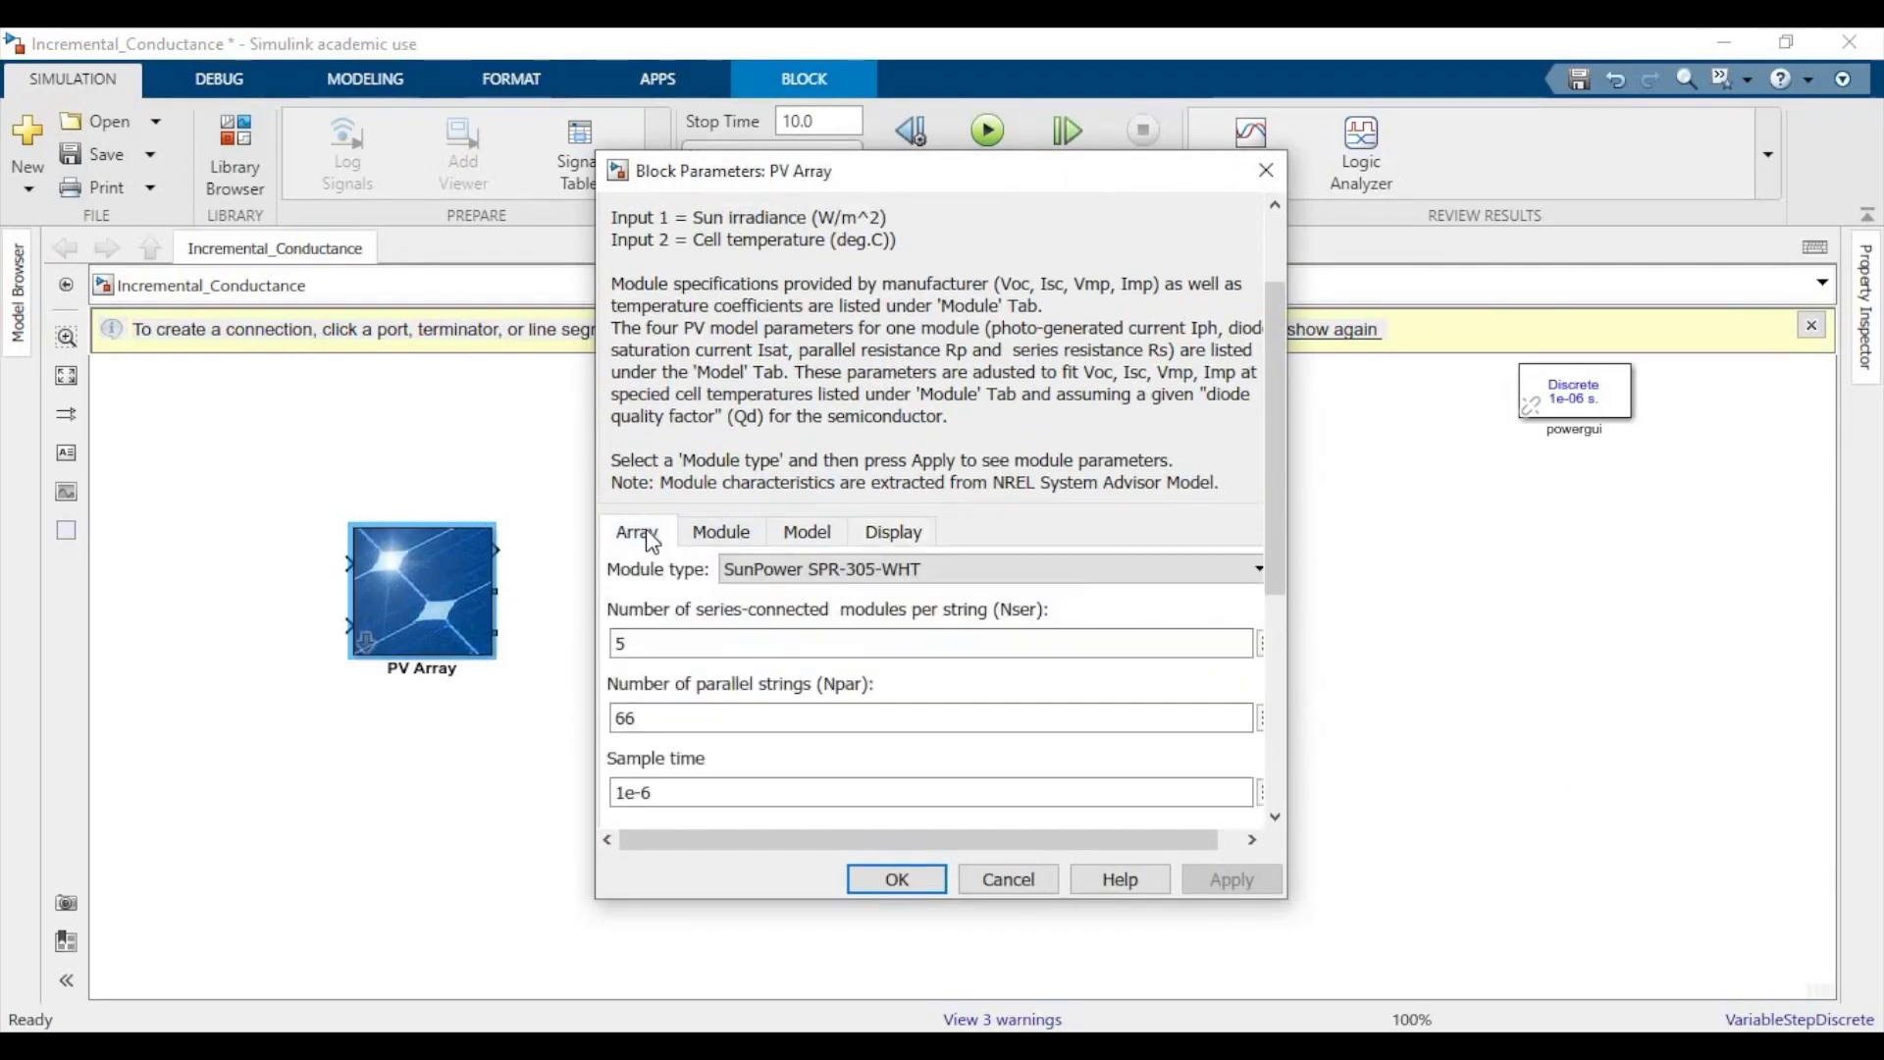
scroll(653, 541, down, 5)
scroll(653, 542, down, 2)
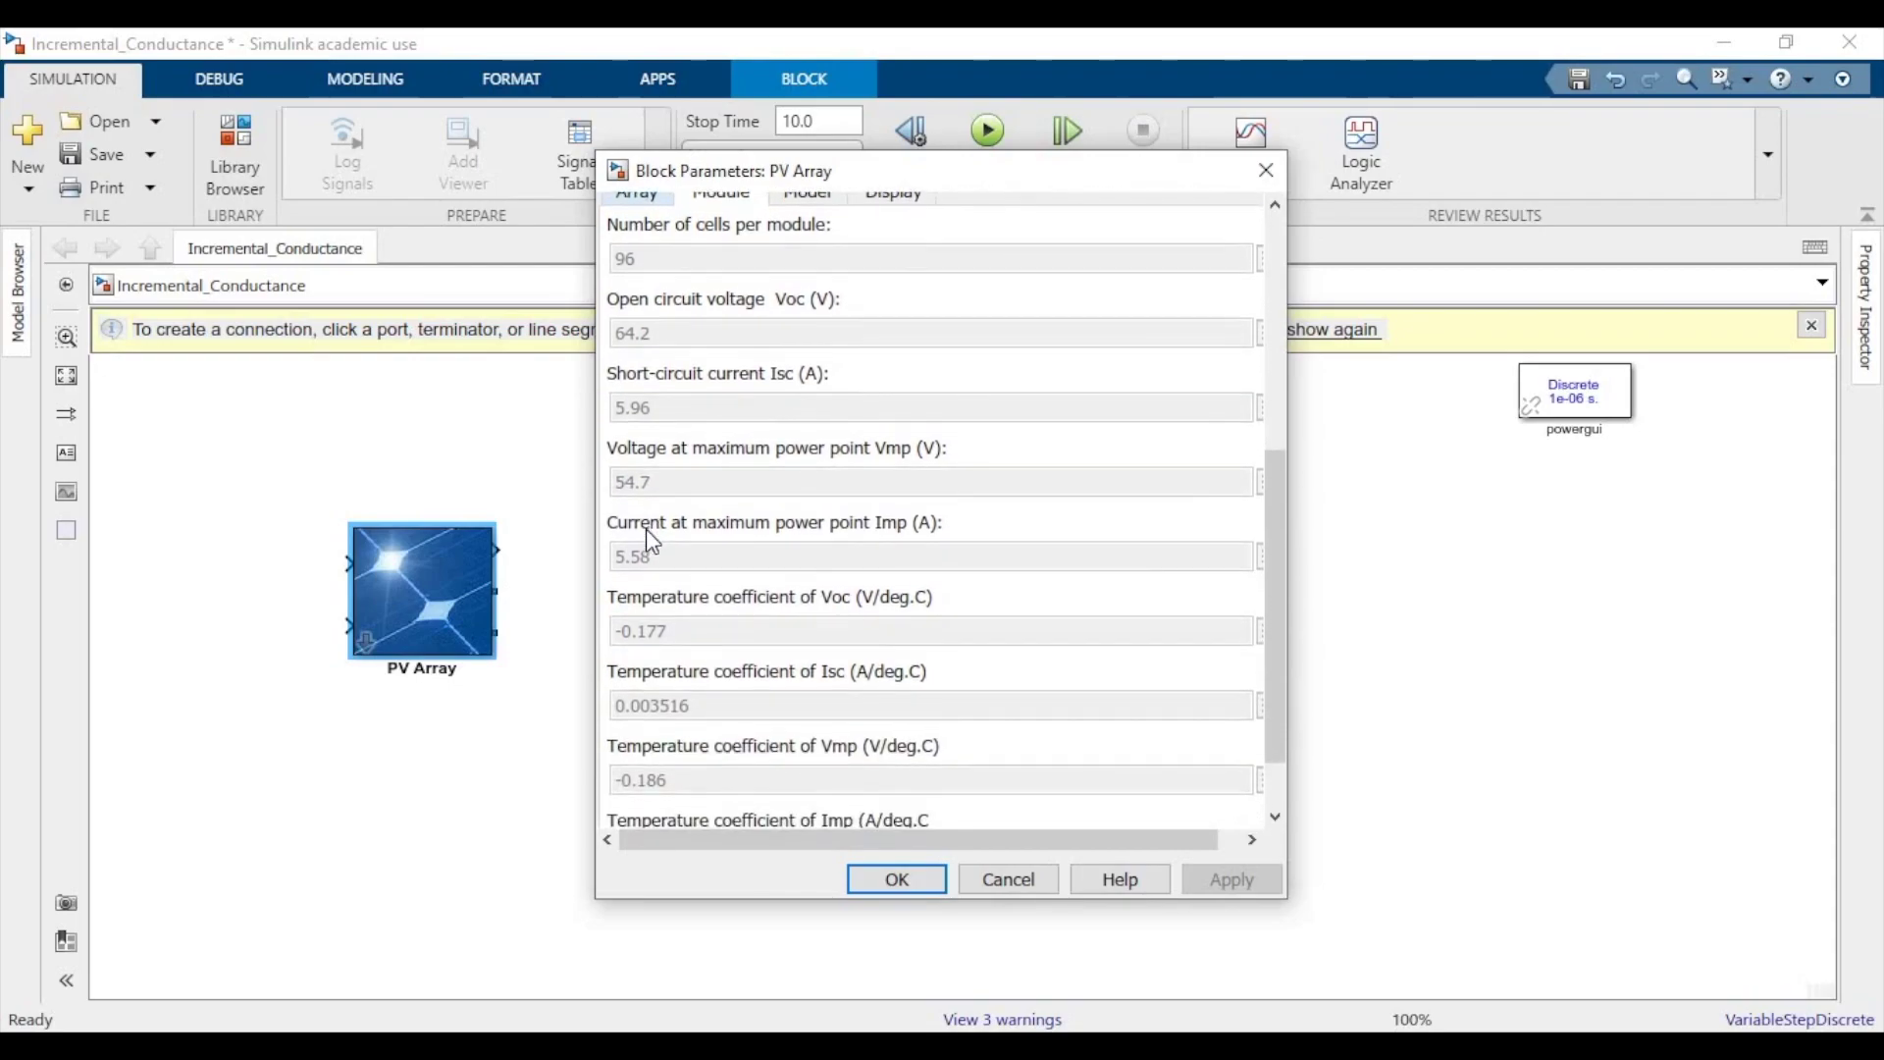
scroll(650, 538, down, 2)
scroll(650, 538, up, 4)
scroll(653, 540, up, 1)
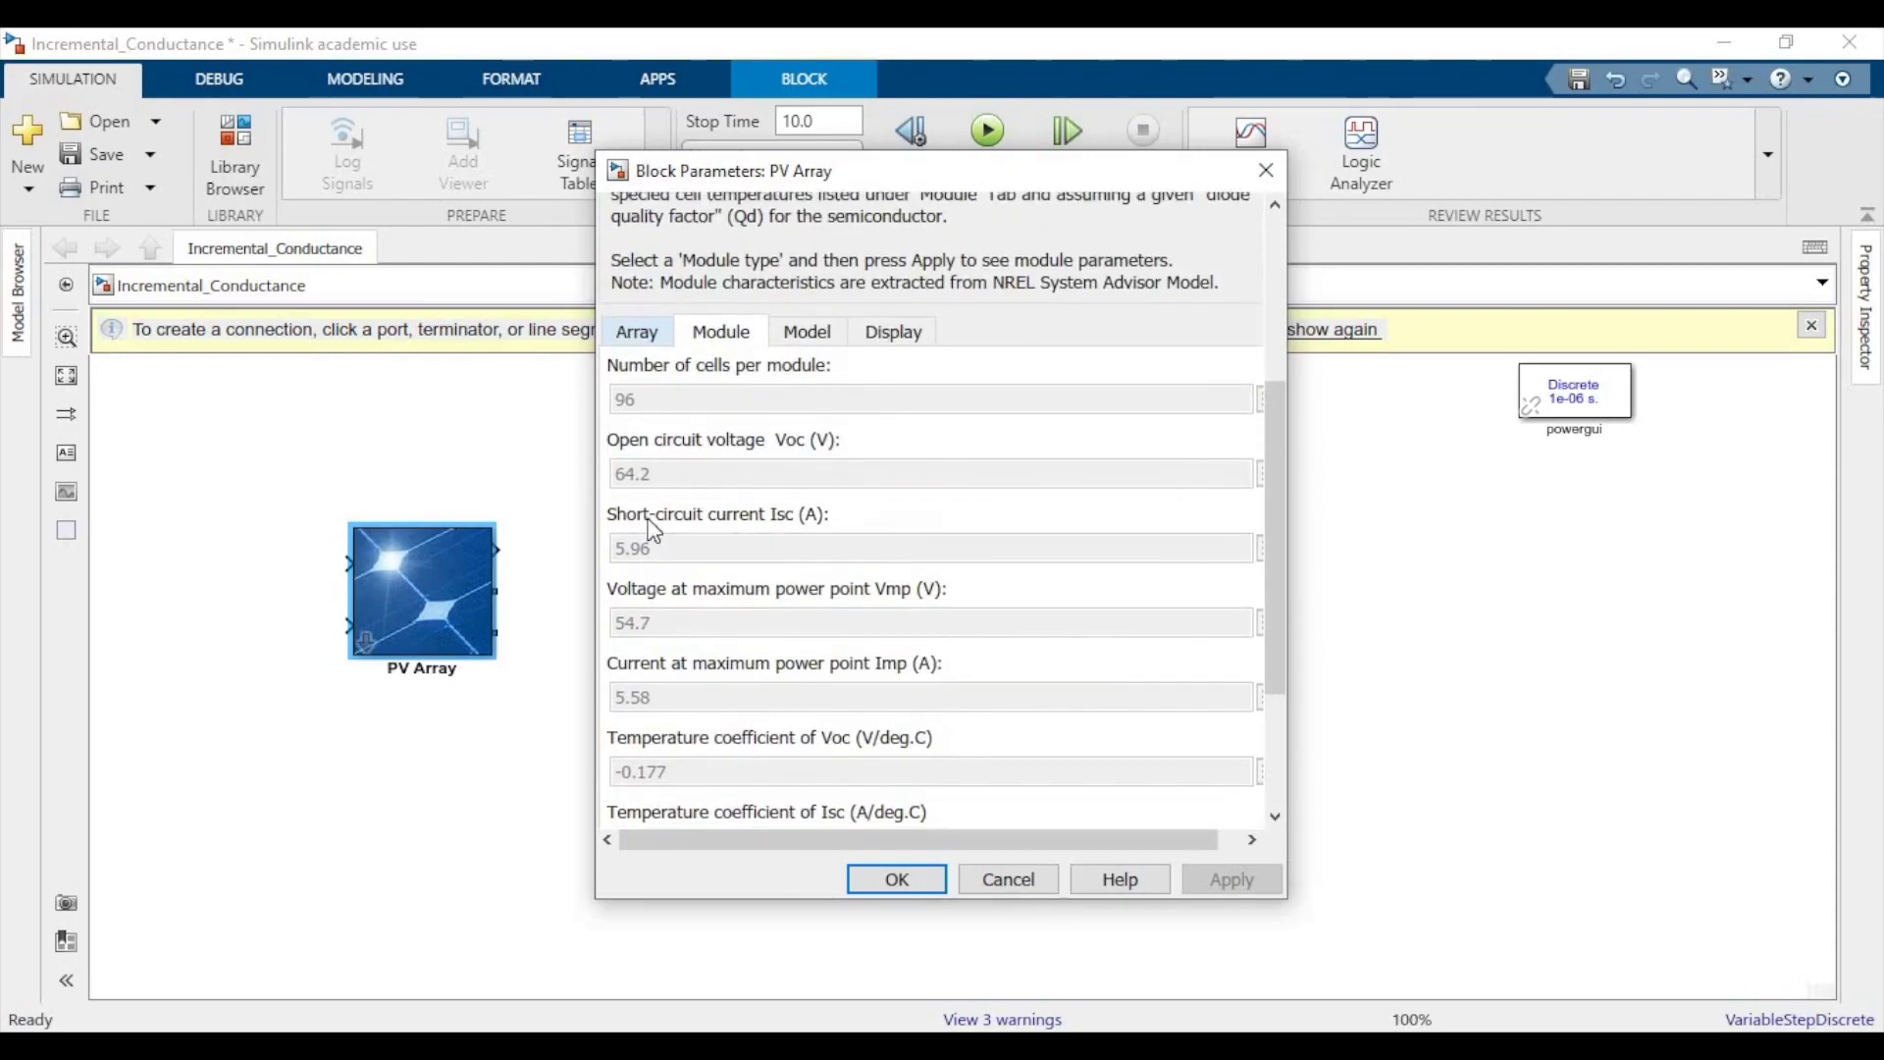
click(647, 335)
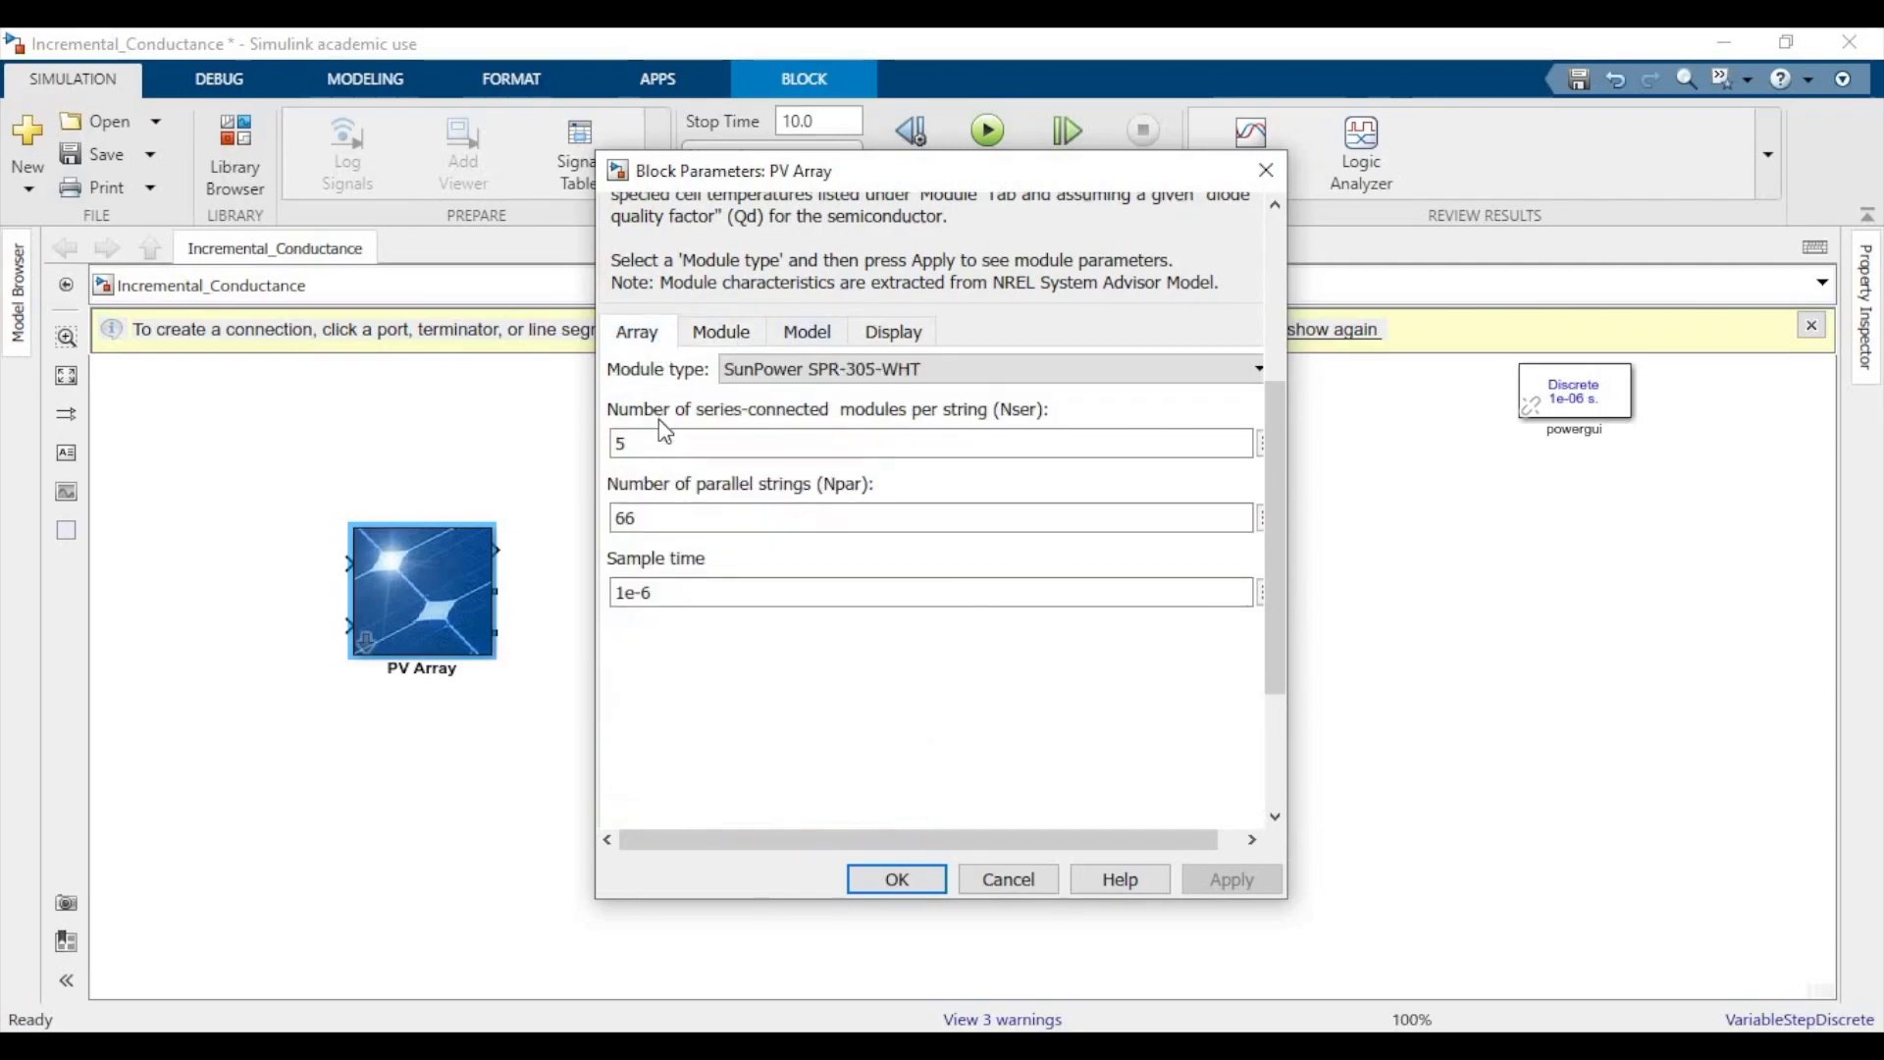
click(807, 329)
scroll(769, 467, down, 2)
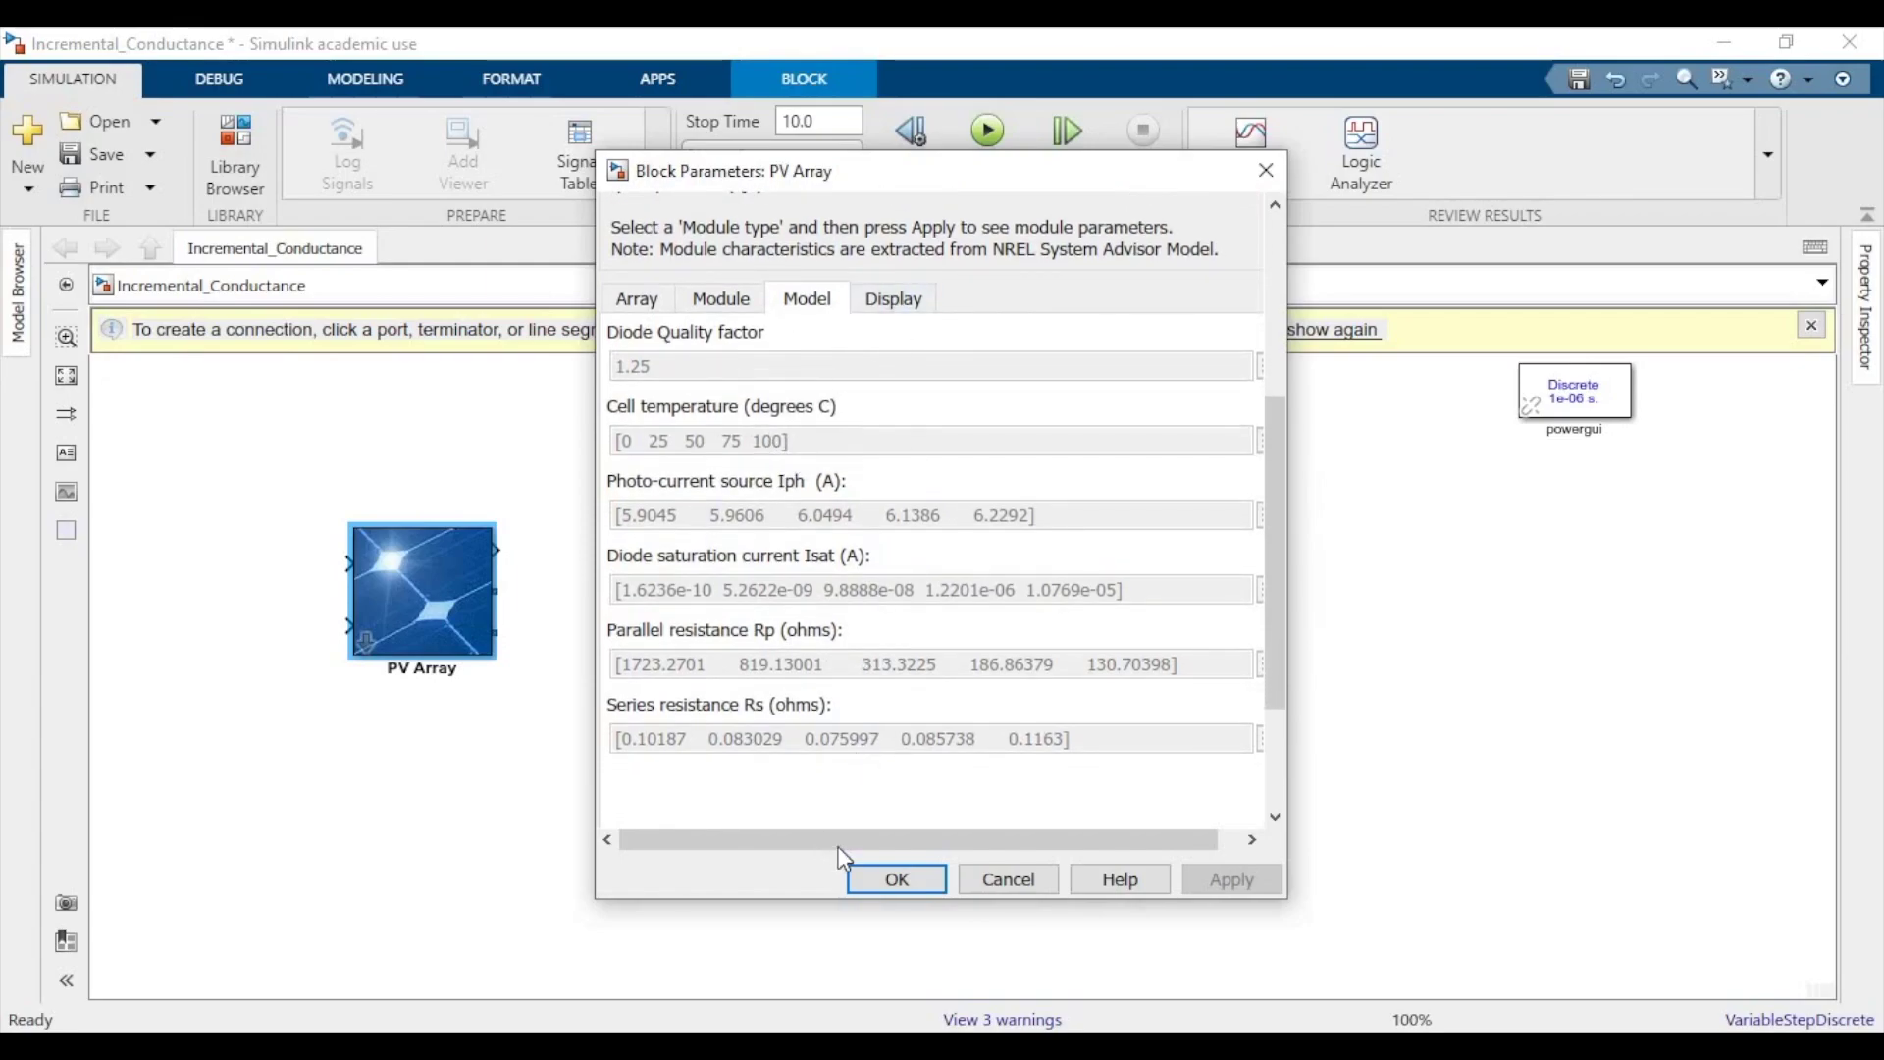
Close the PV Array dialog and add a Signal Builder block from the library.
click(927, 872)
click(238, 196)
click(652, 187)
key(BackSpace)
text(Signal Builder)
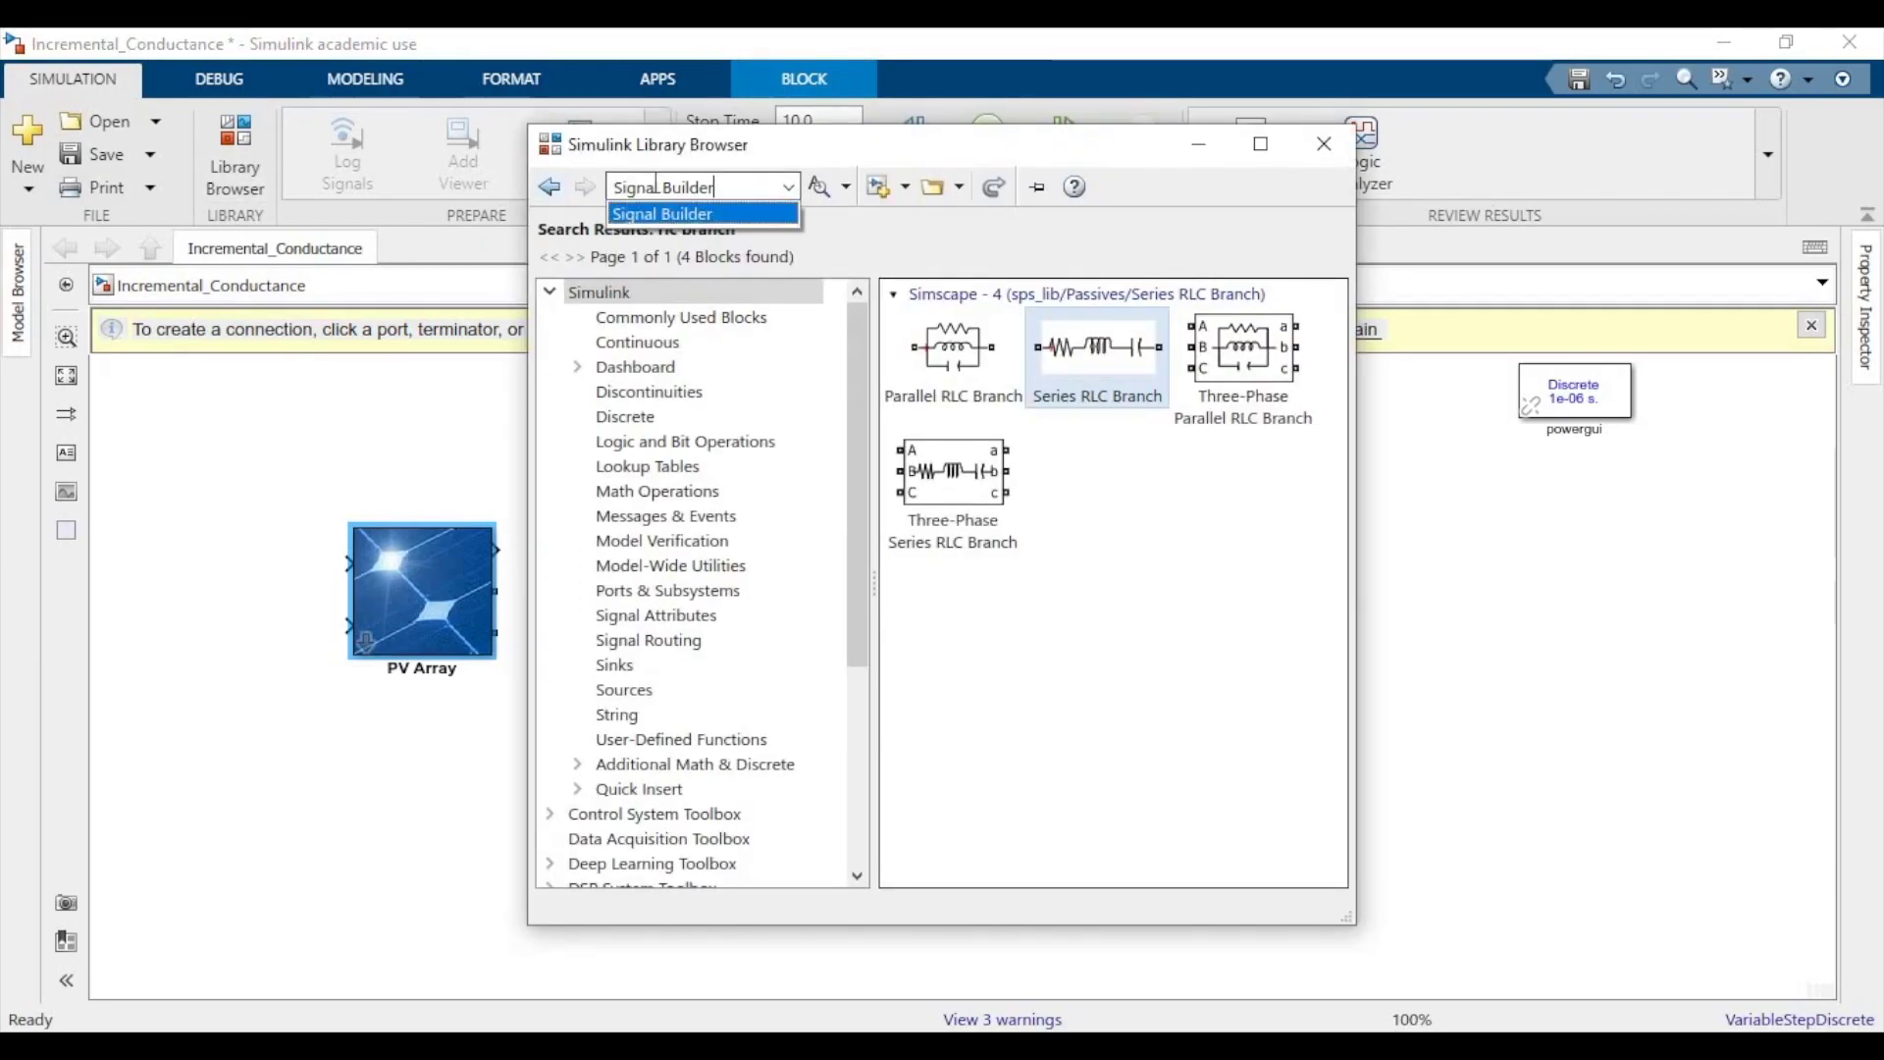
key(Return)
drag(970, 355, 125, 495)
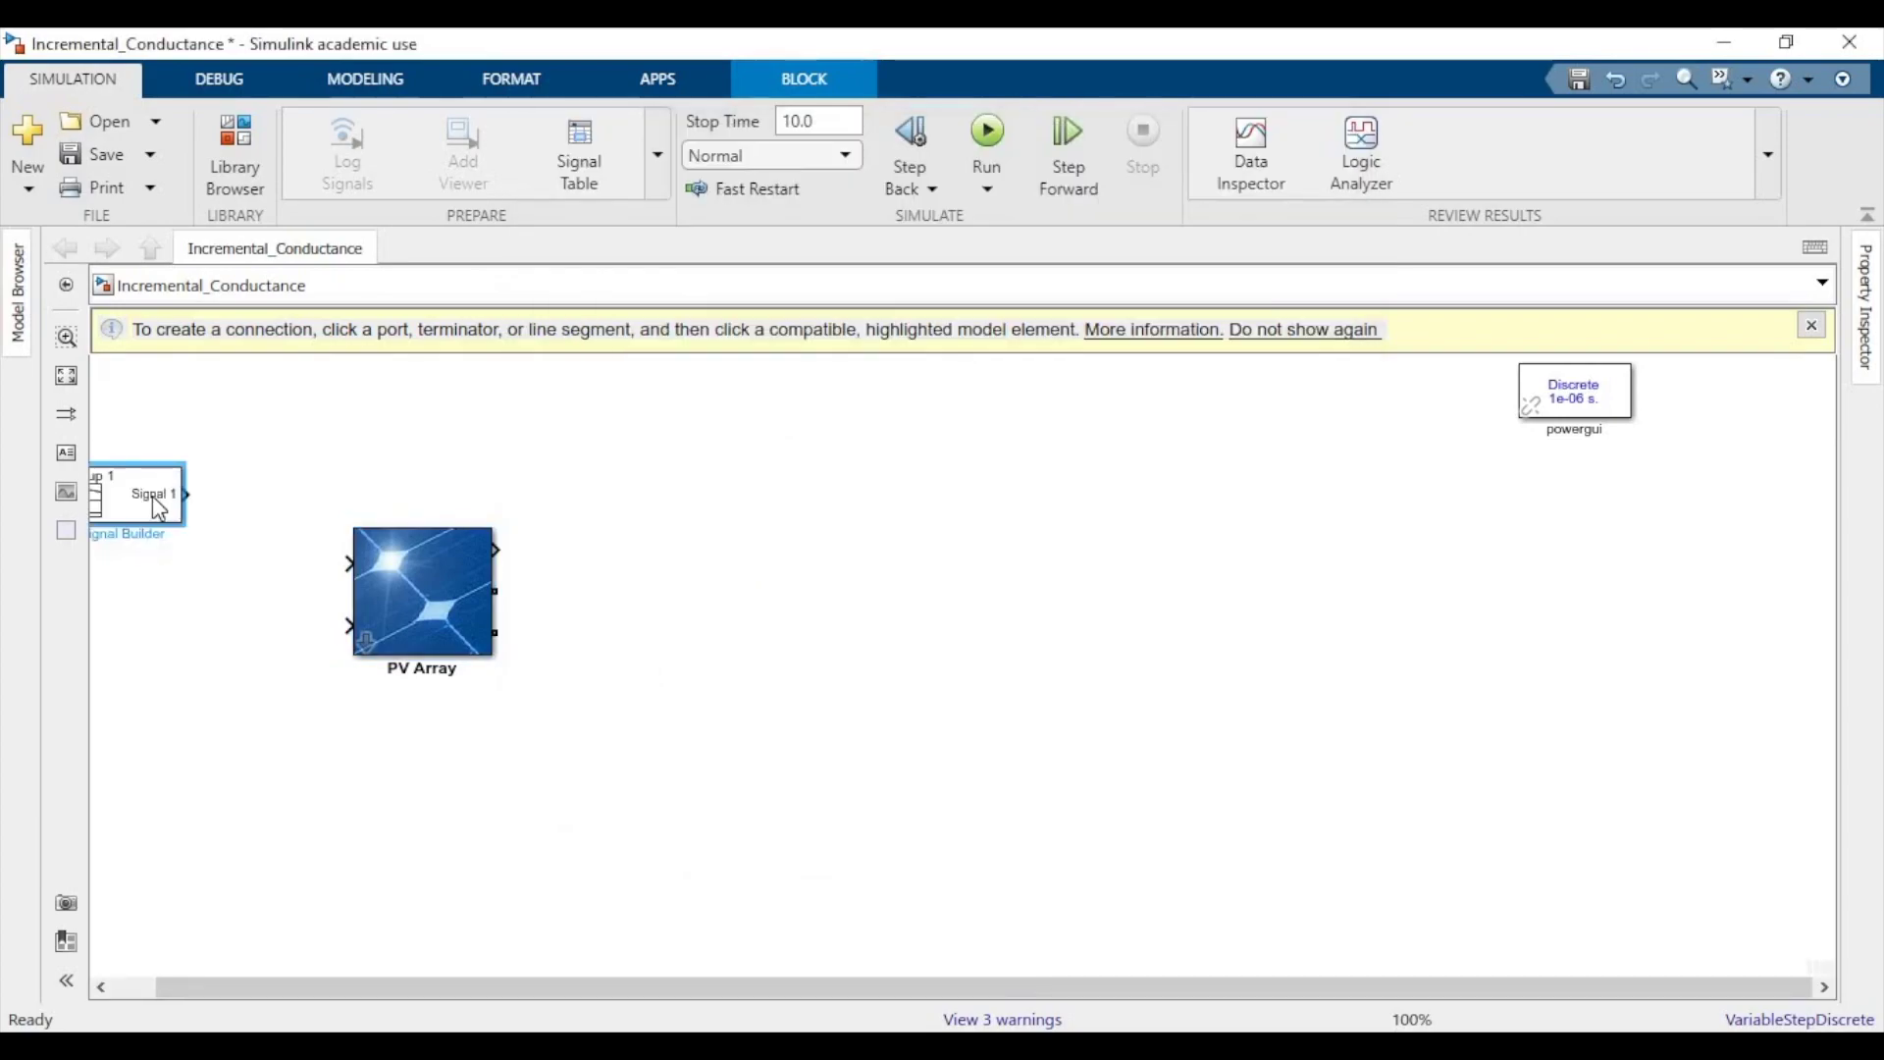
Shape Signal 1 to 1000 for 0–4 s, about 910 for 4–6 s and 785 for 6–10 s.
double_click(138, 520)
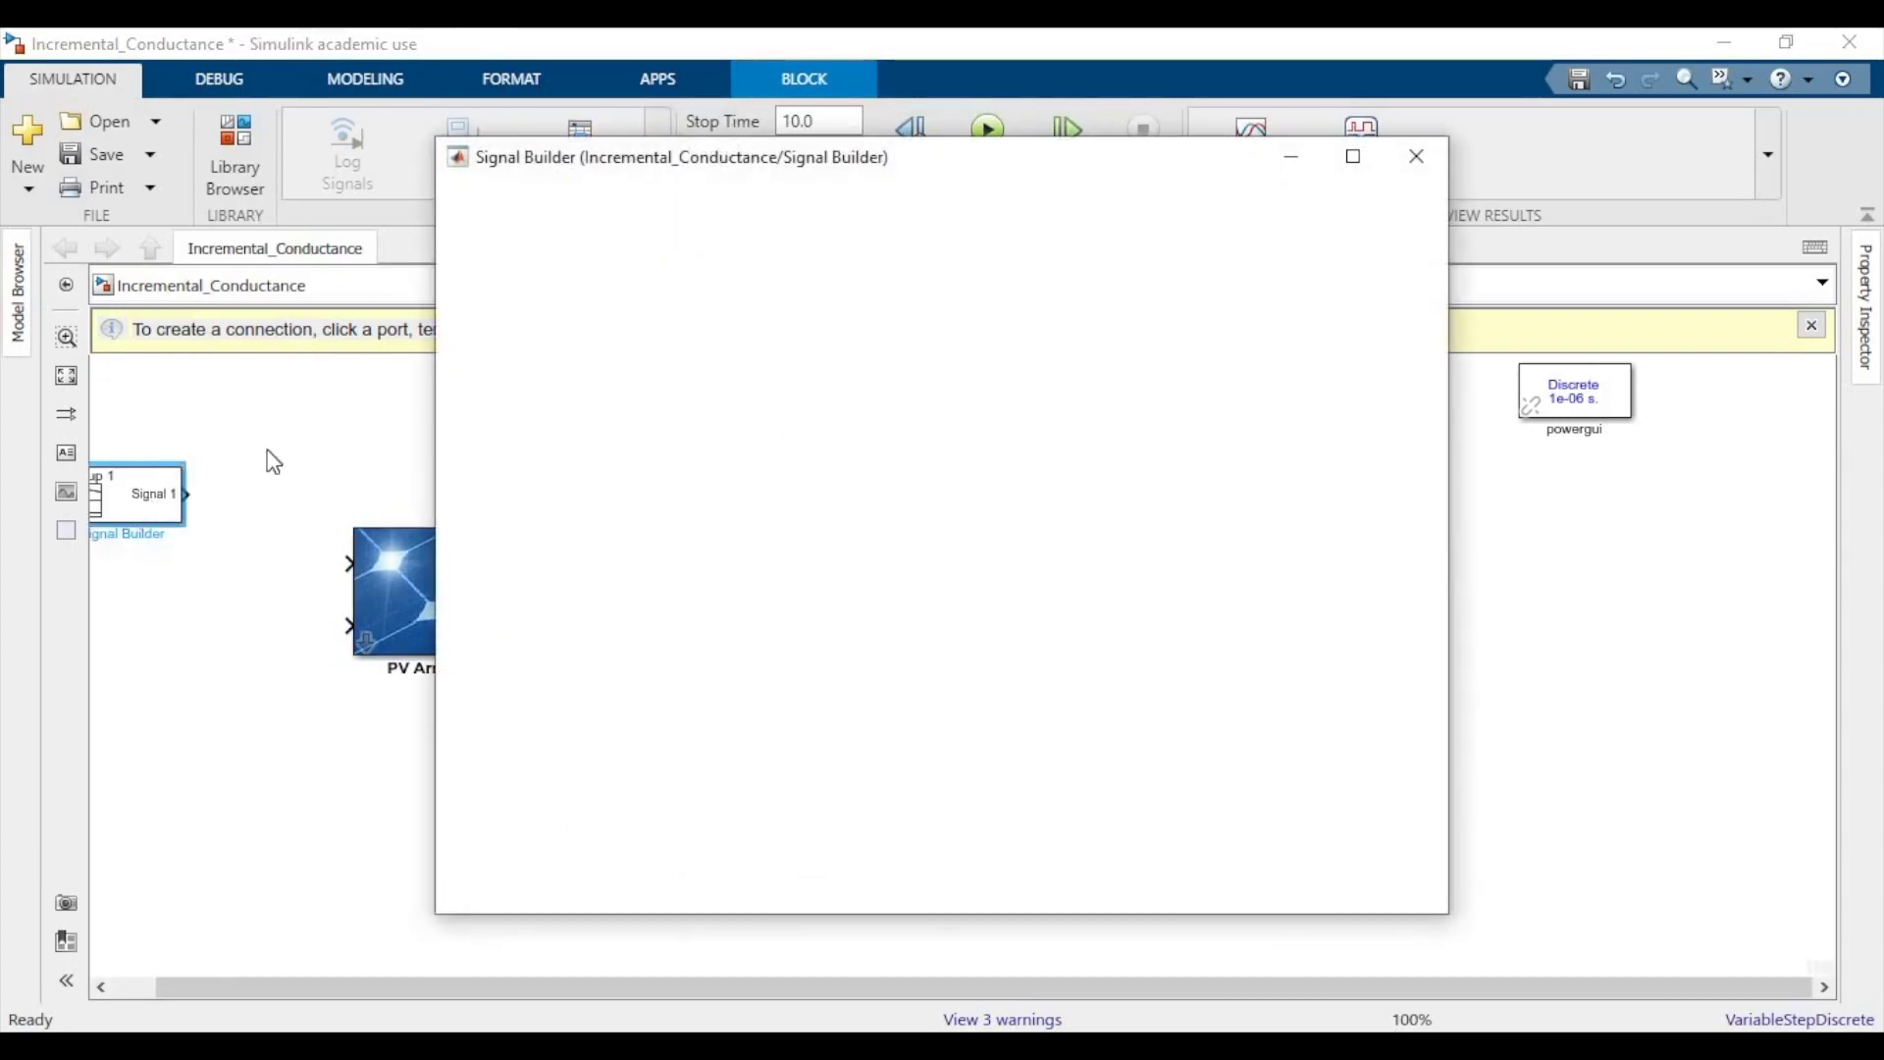
click(672, 674)
click(693, 681)
click(703, 674)
click(711, 685)
click(712, 676)
key(BackSpace)
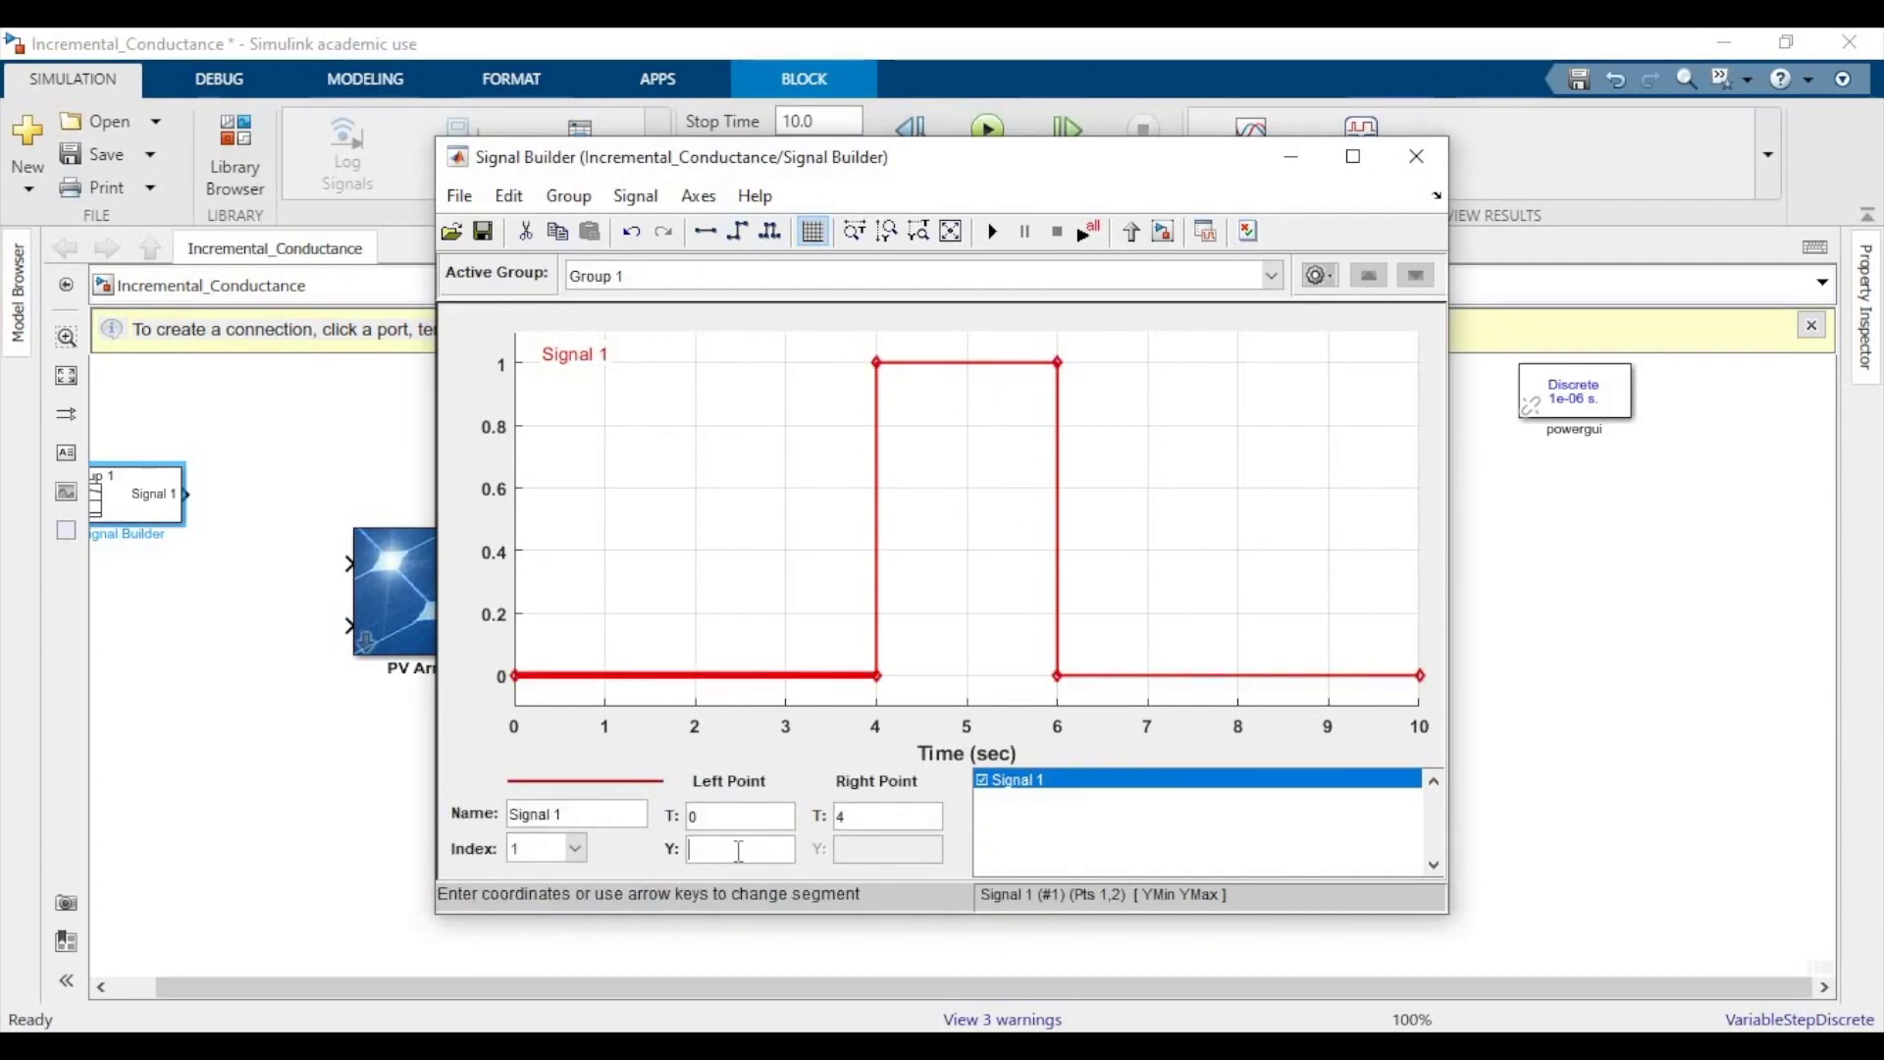
key(Return)
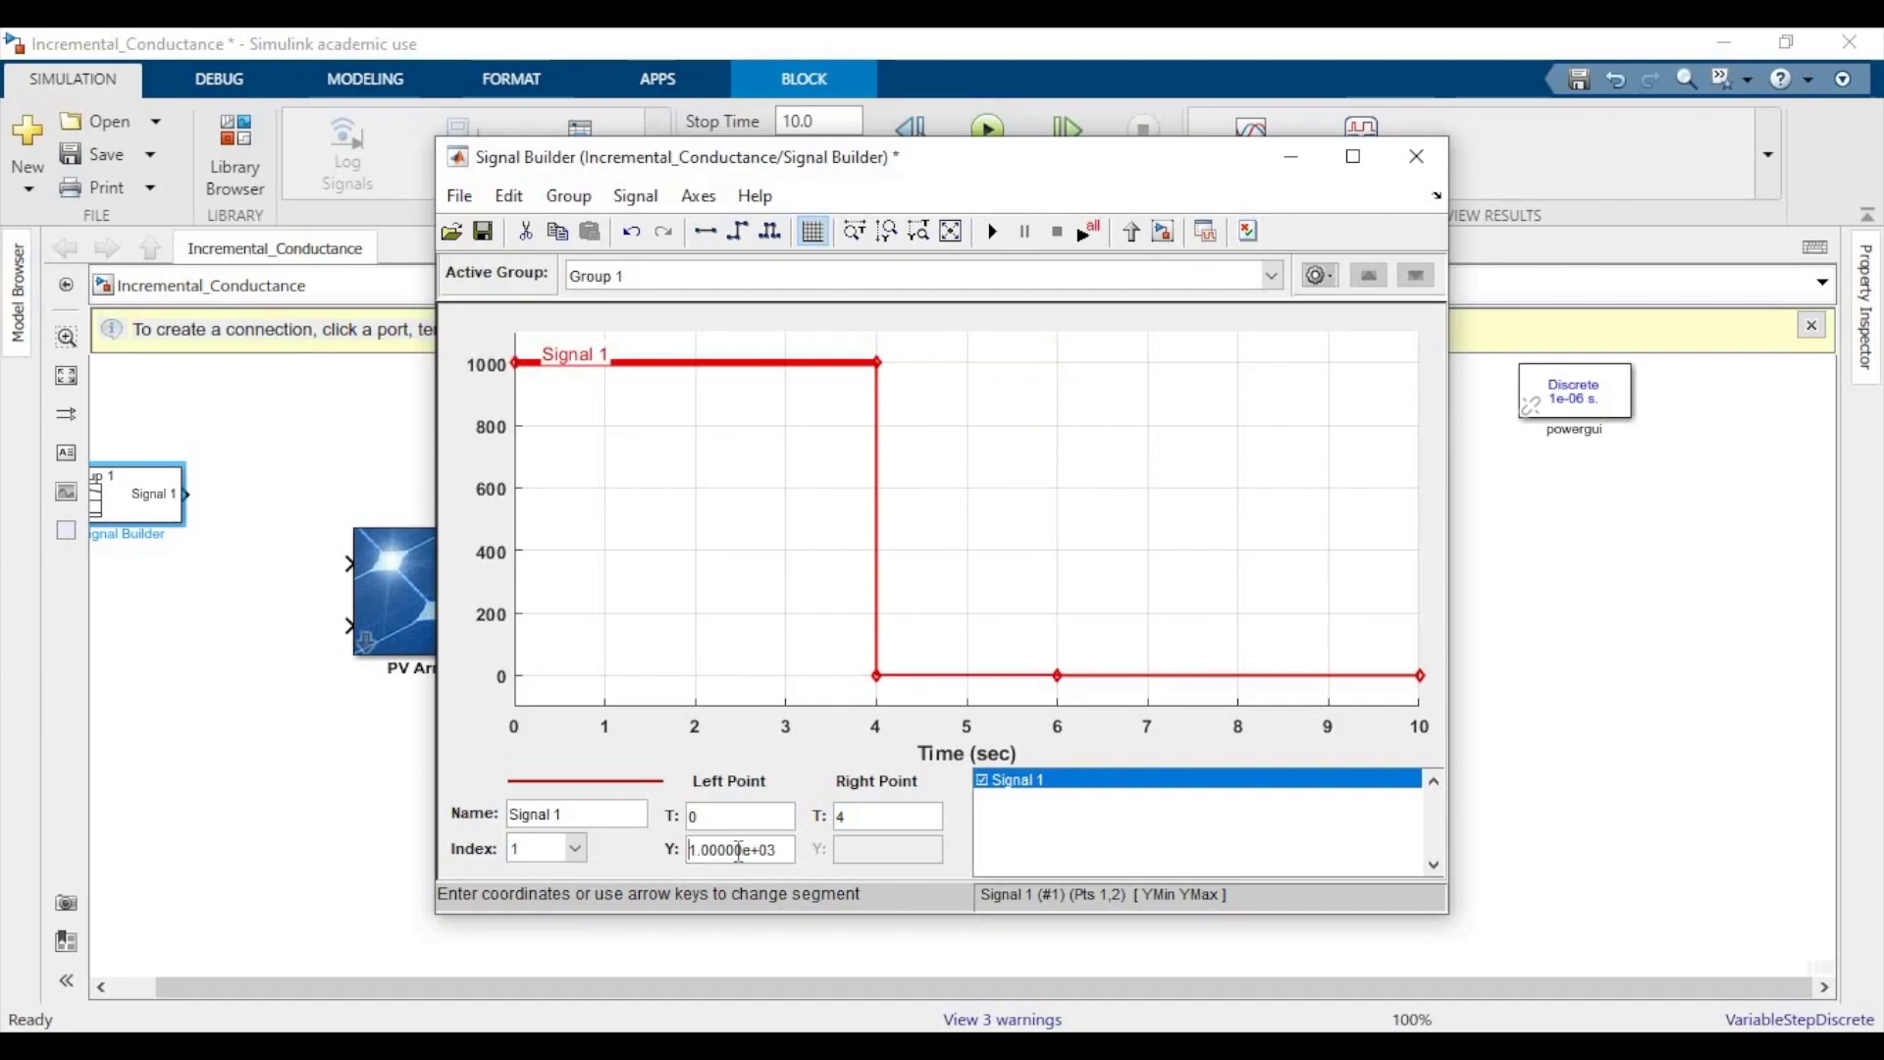
click(982, 671)
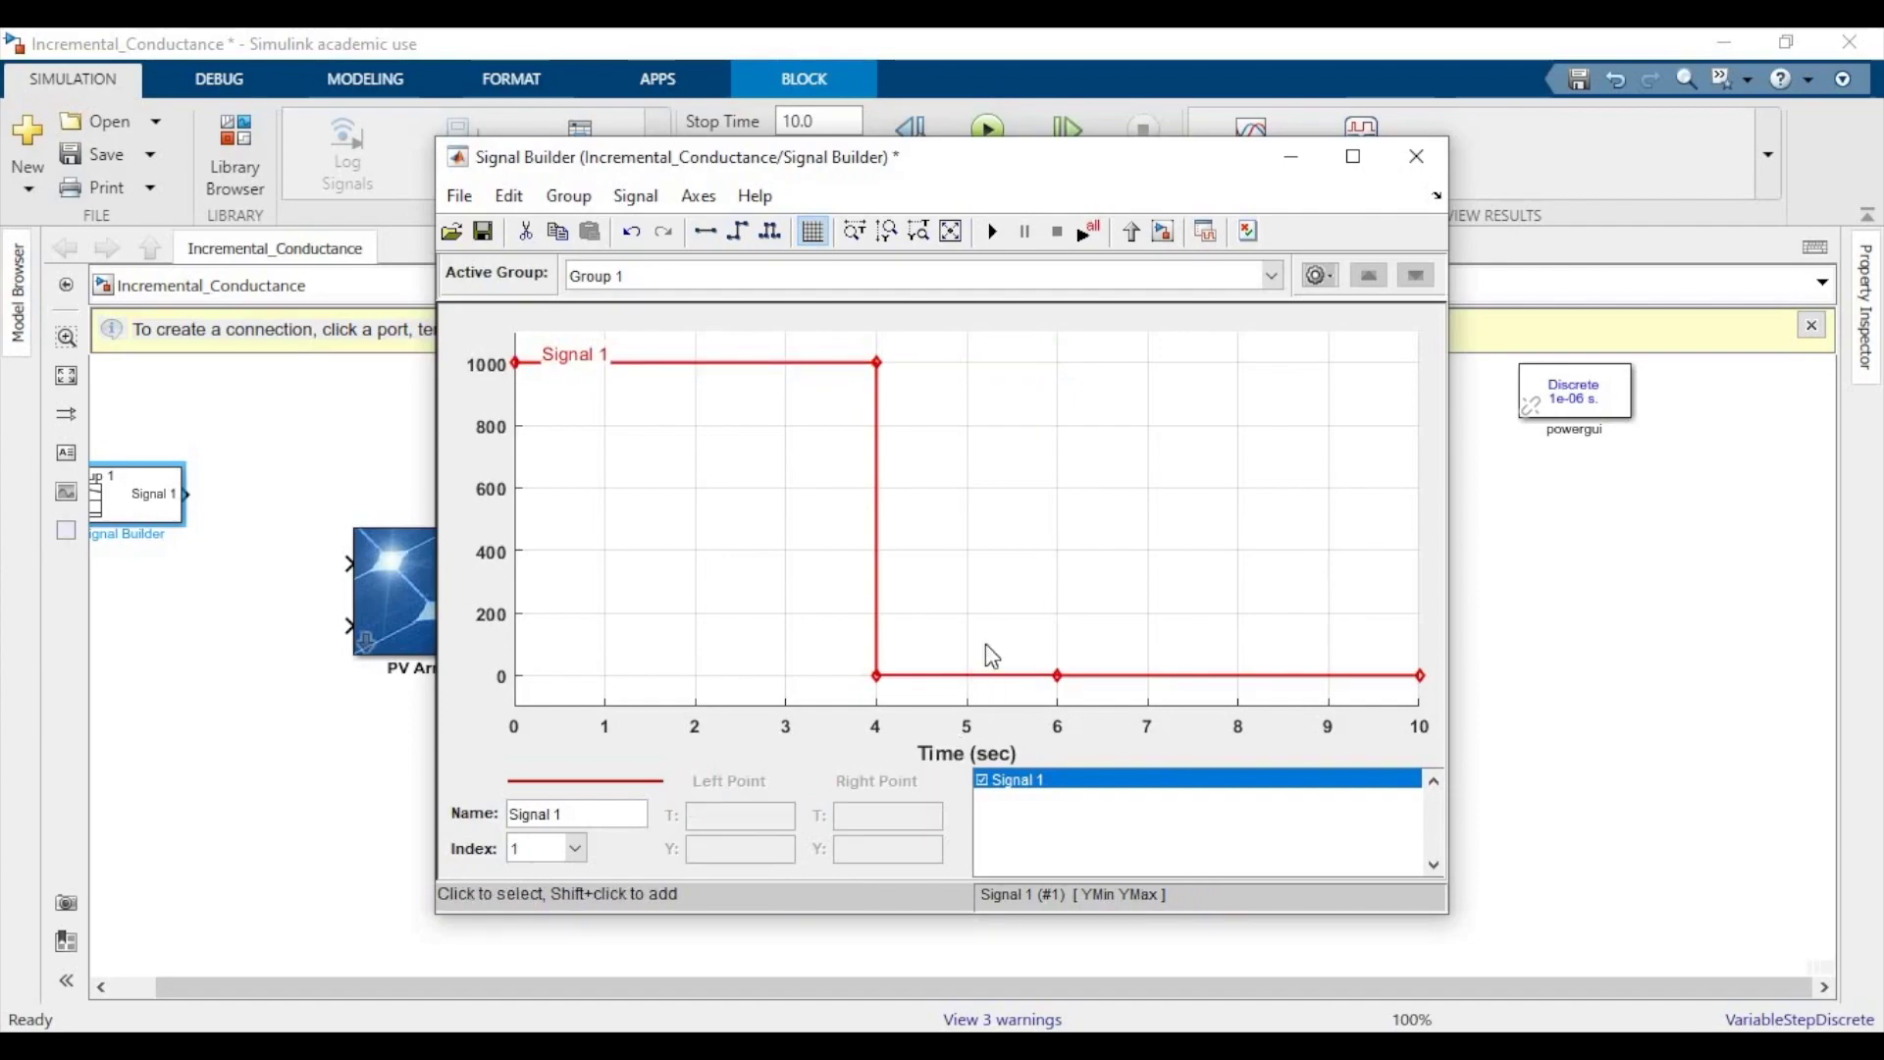
drag(991, 675, 1048, 390)
drag(1195, 675, 1211, 432)
click(1409, 367)
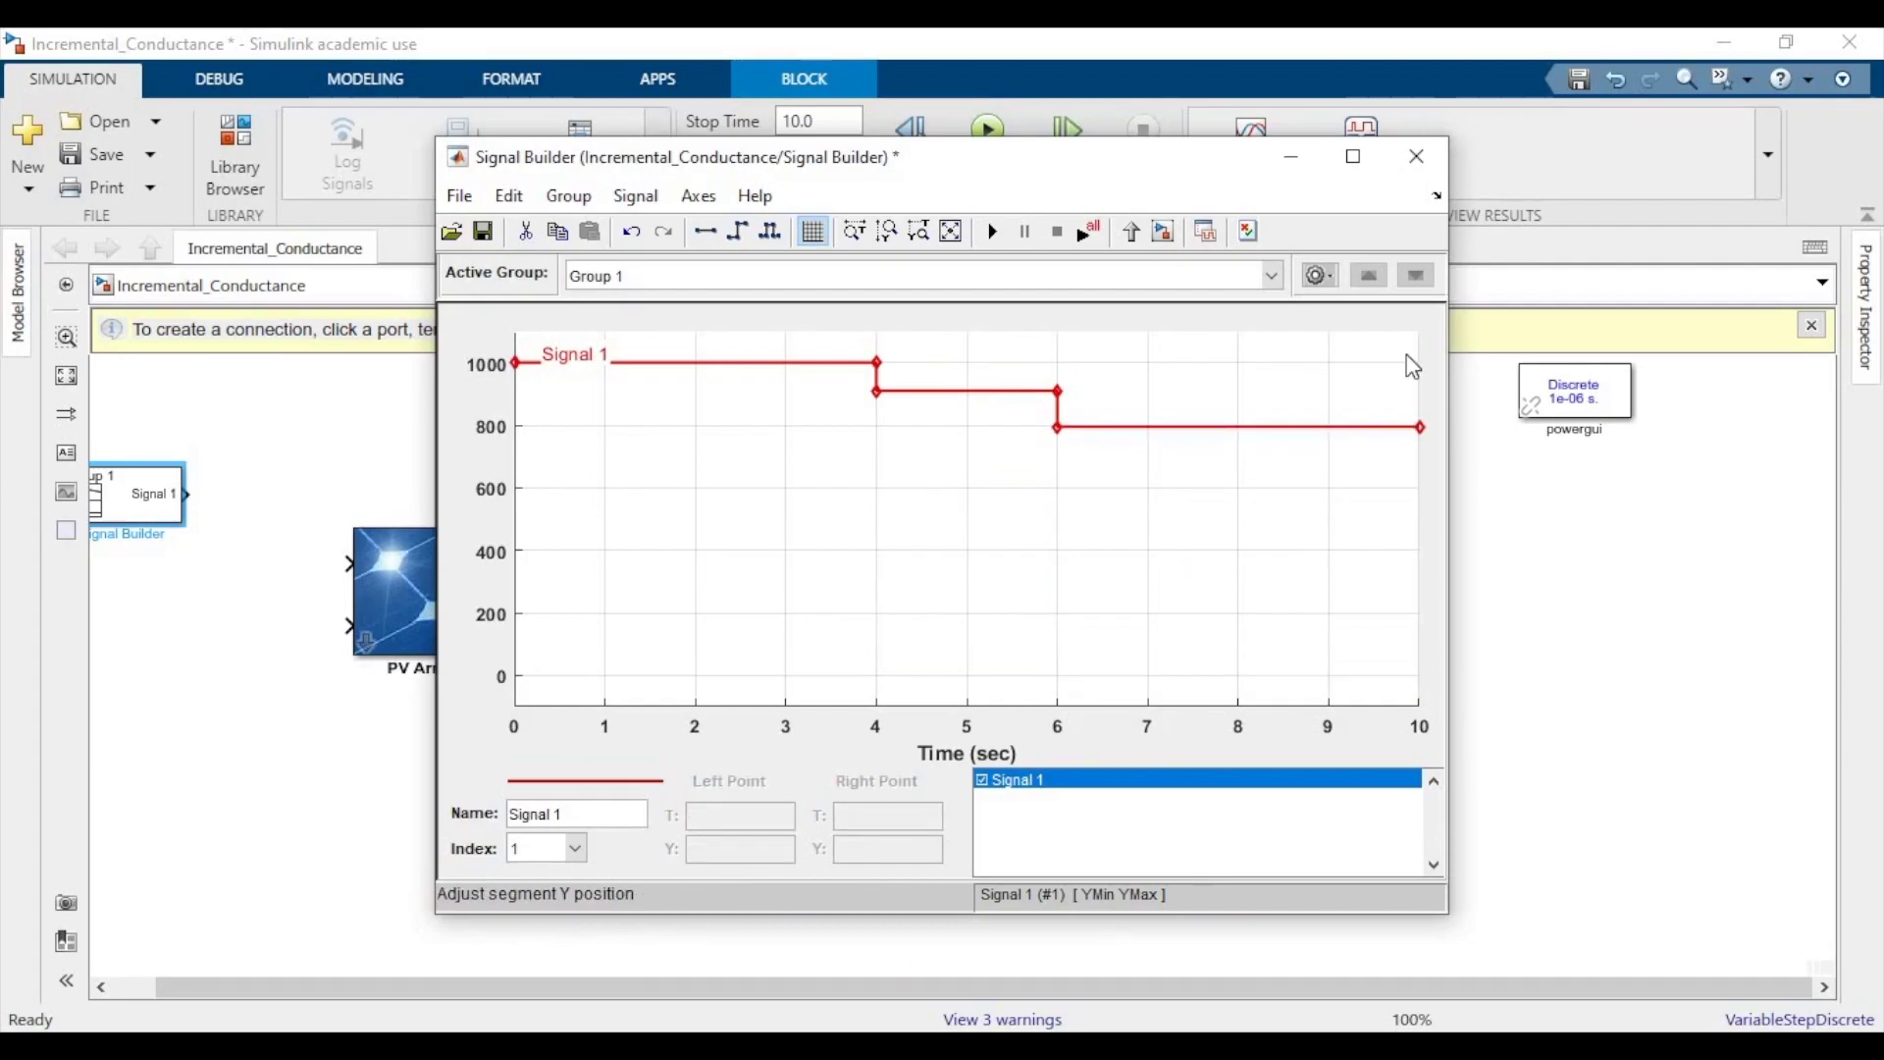
click(1416, 156)
Wire the signal to the PV Array's first input and rename the block 'Irradiance'.
drag(193, 487, 348, 563)
drag(135, 518, 218, 587)
double_click(212, 609)
text(Irradiance)
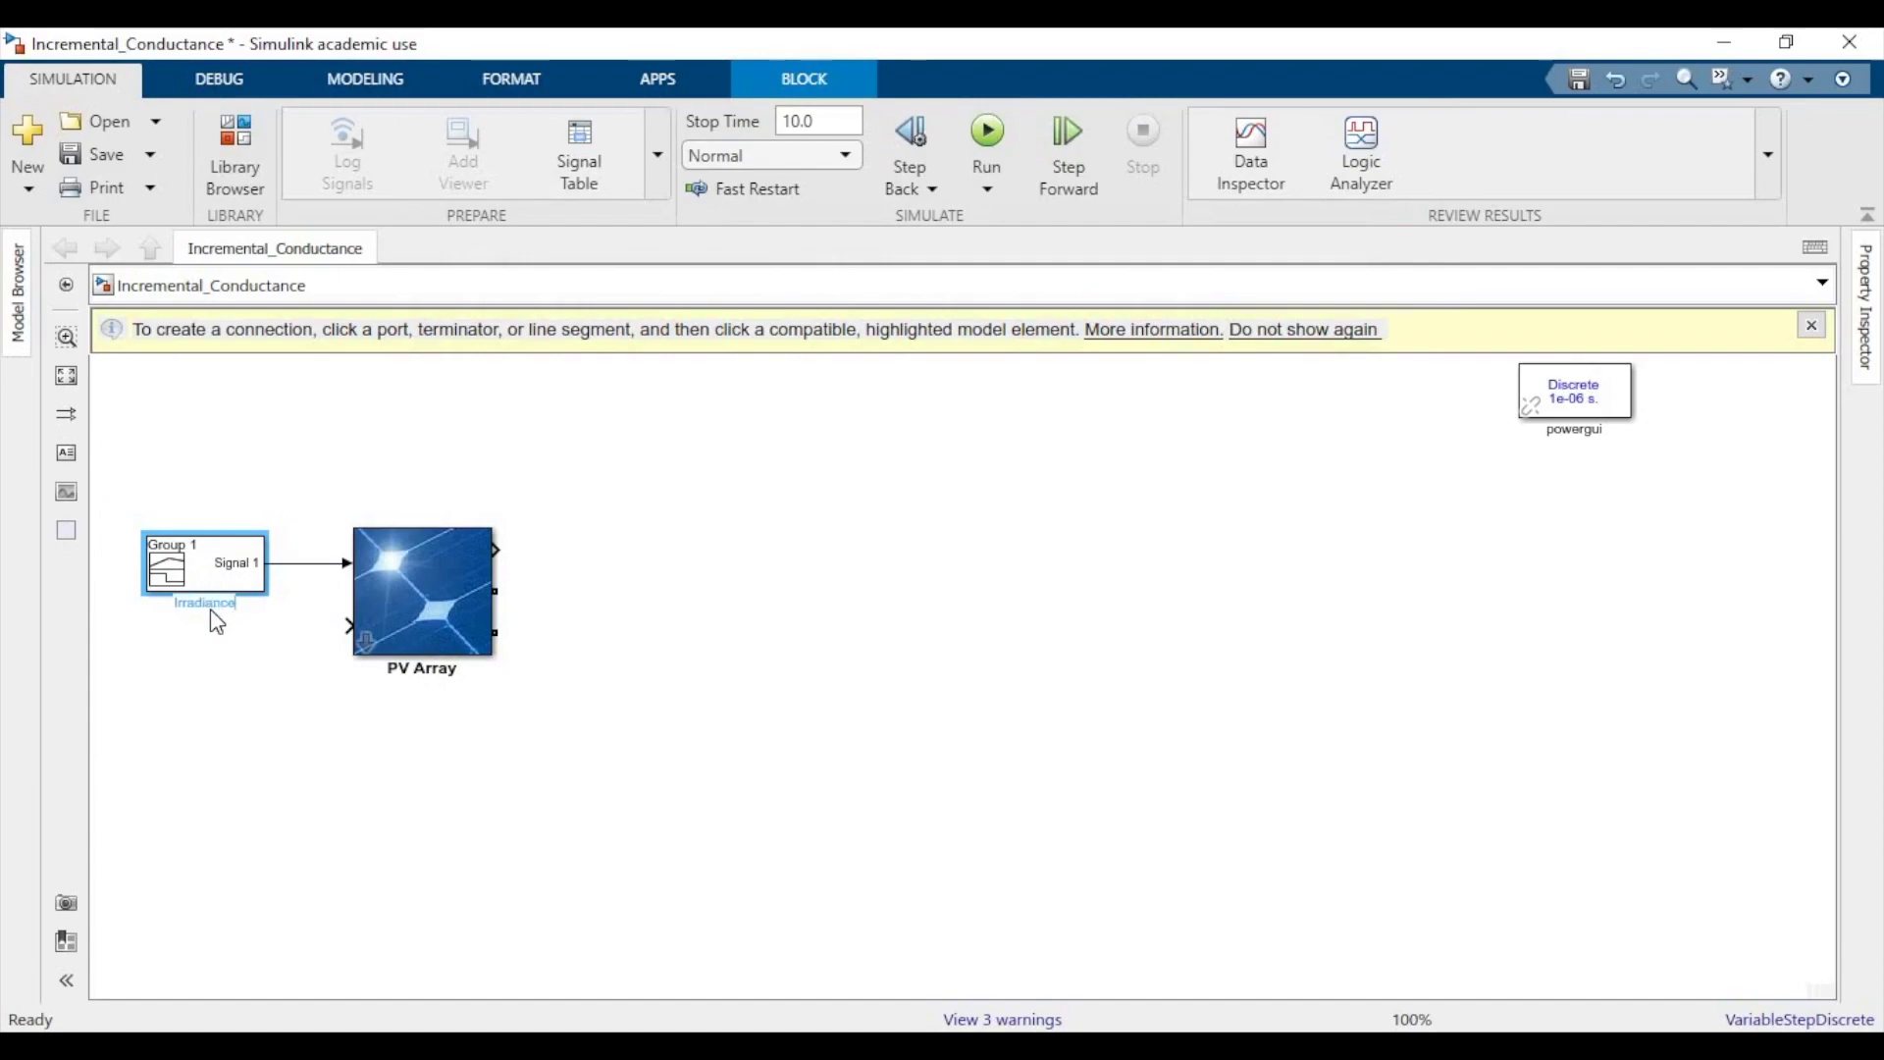
click(235, 703)
click(214, 581)
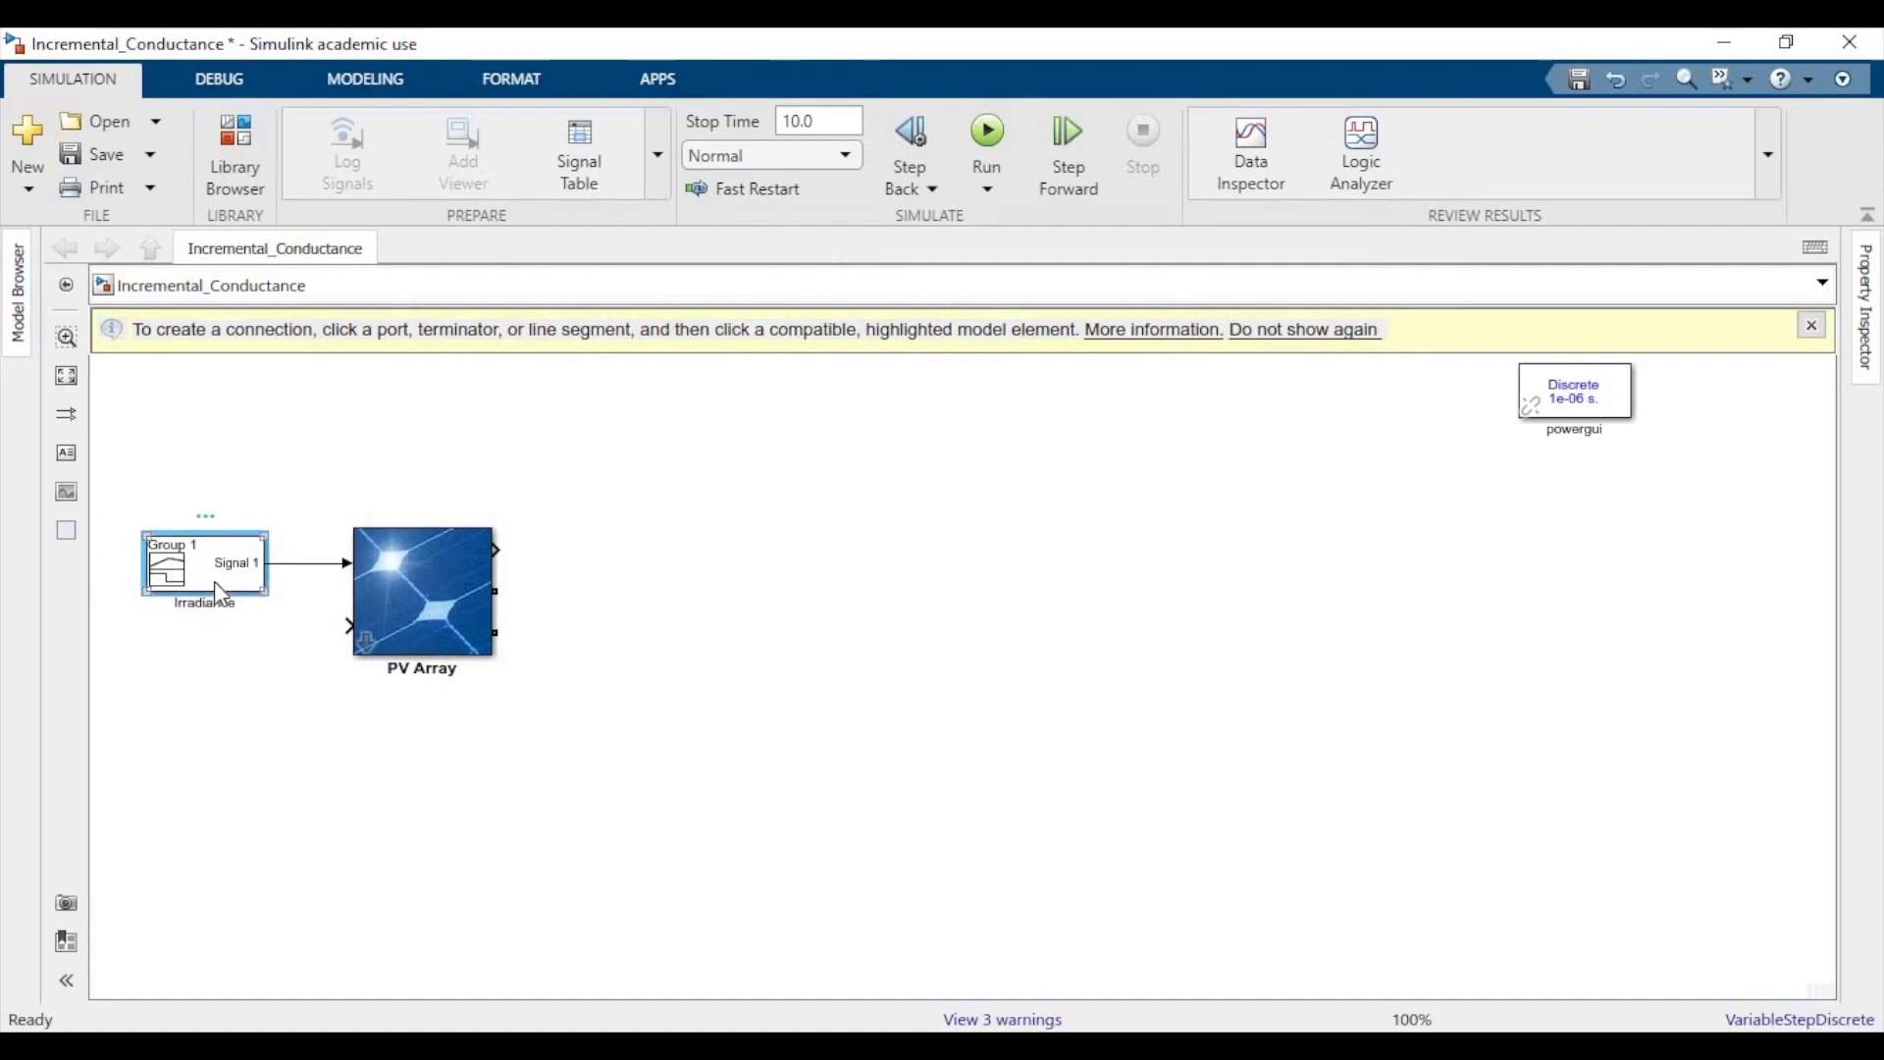
Copy the Irradiance block and set its first 0–4 s segment level to 25.
mouse_move(214, 581)
mouse_down()
mouse_move(191, 660)
mouse_move(347, 628)
mouse_up()
double_click(186, 657)
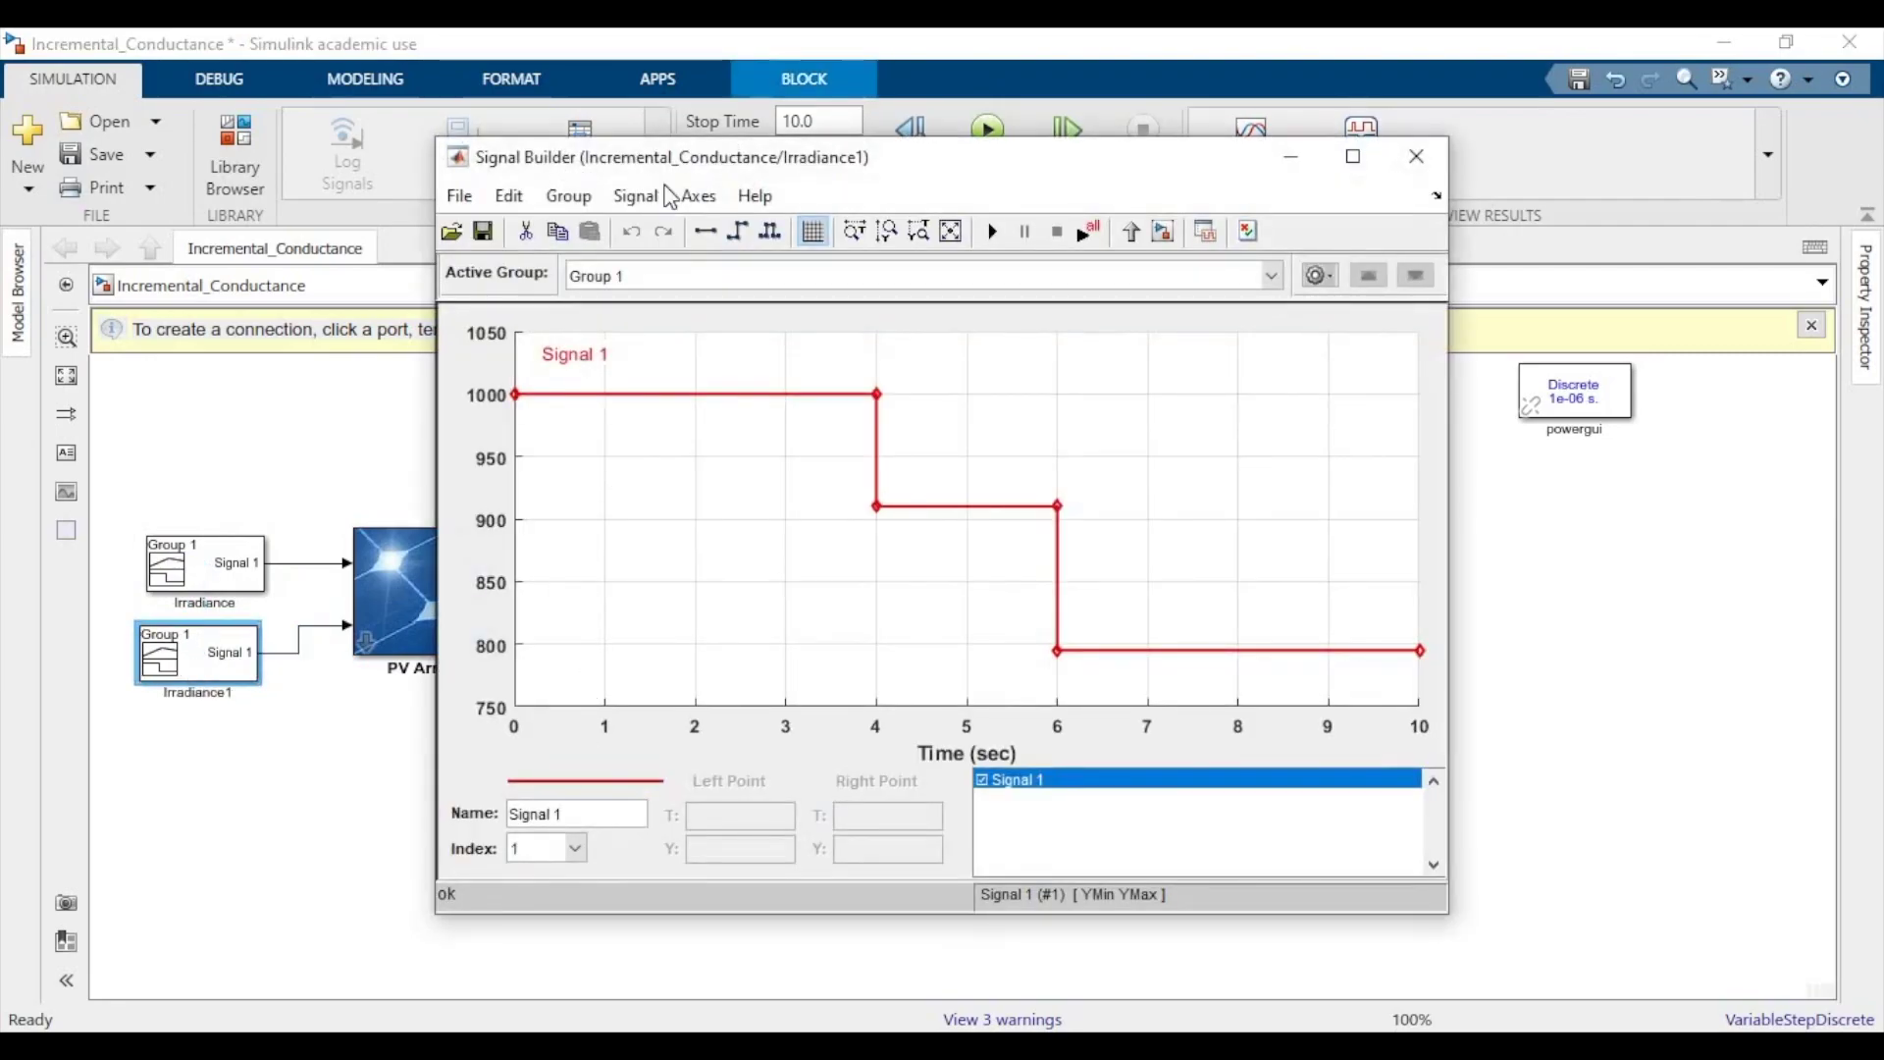
drag(644, 398, 668, 738)
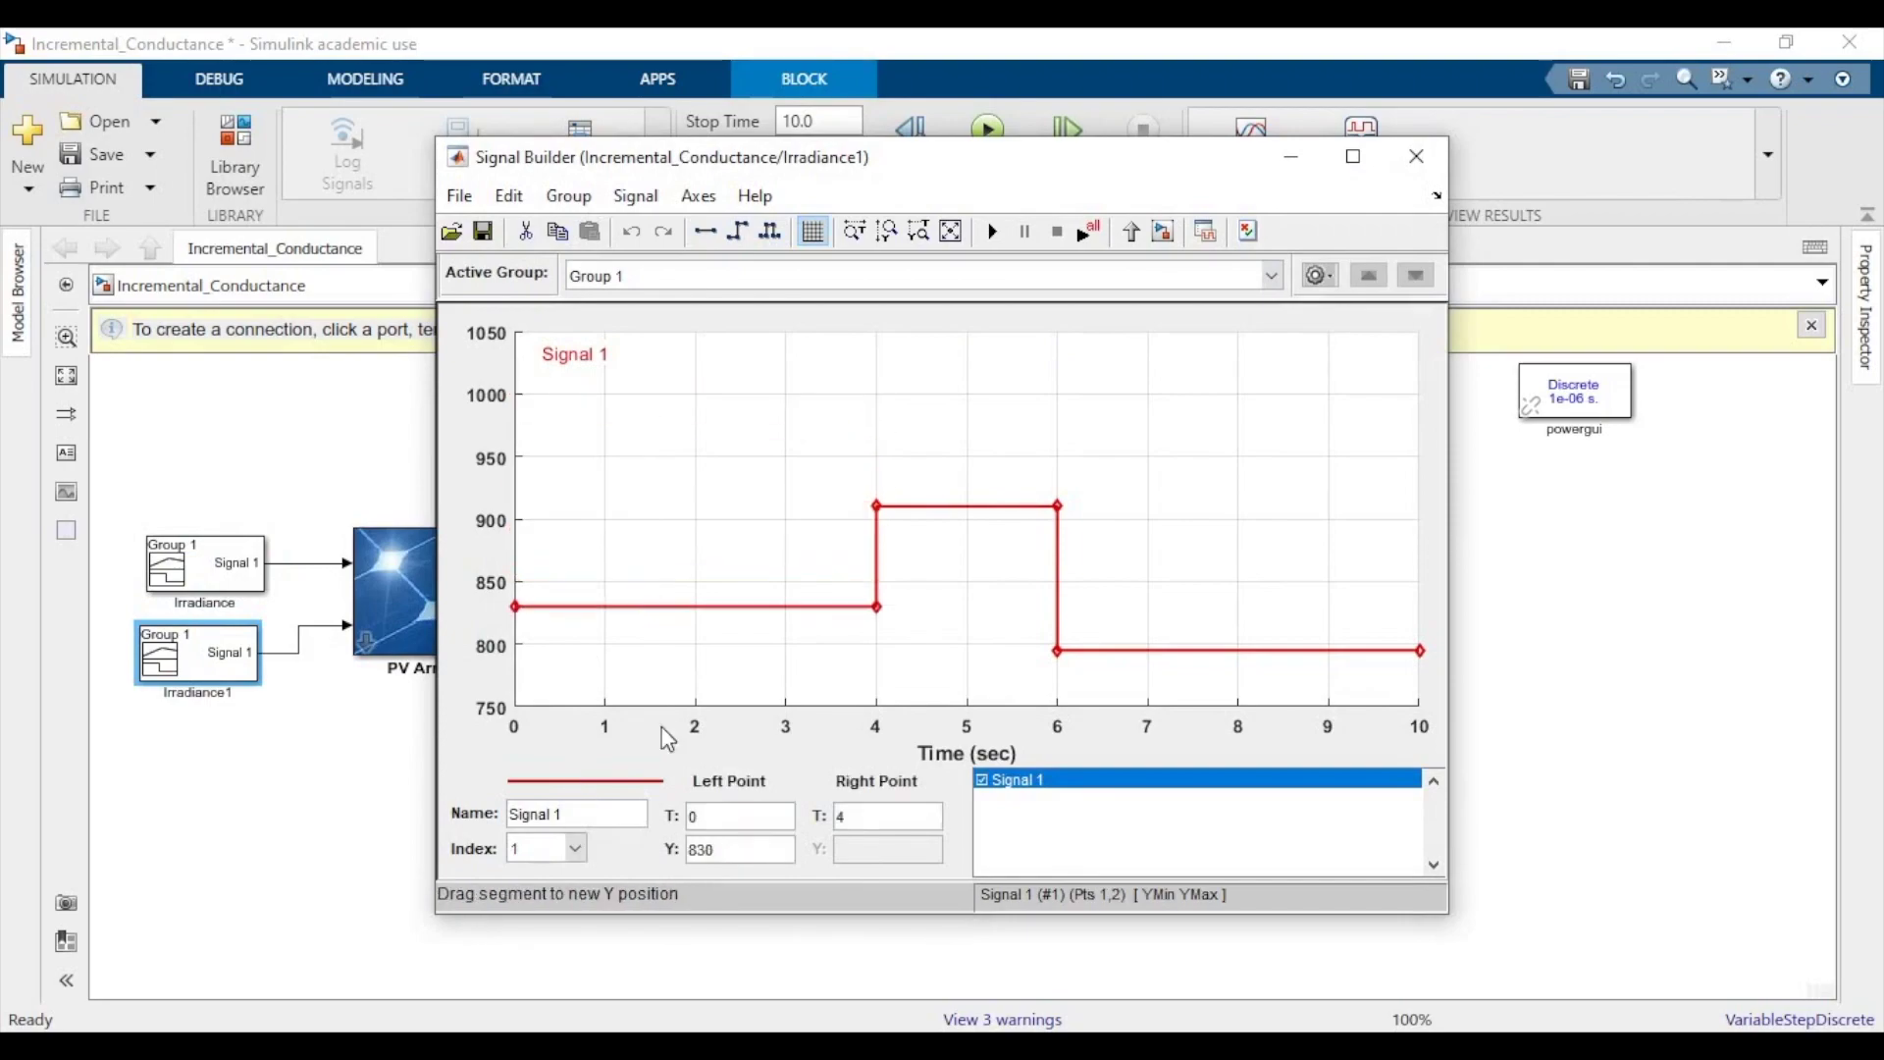
click(780, 609)
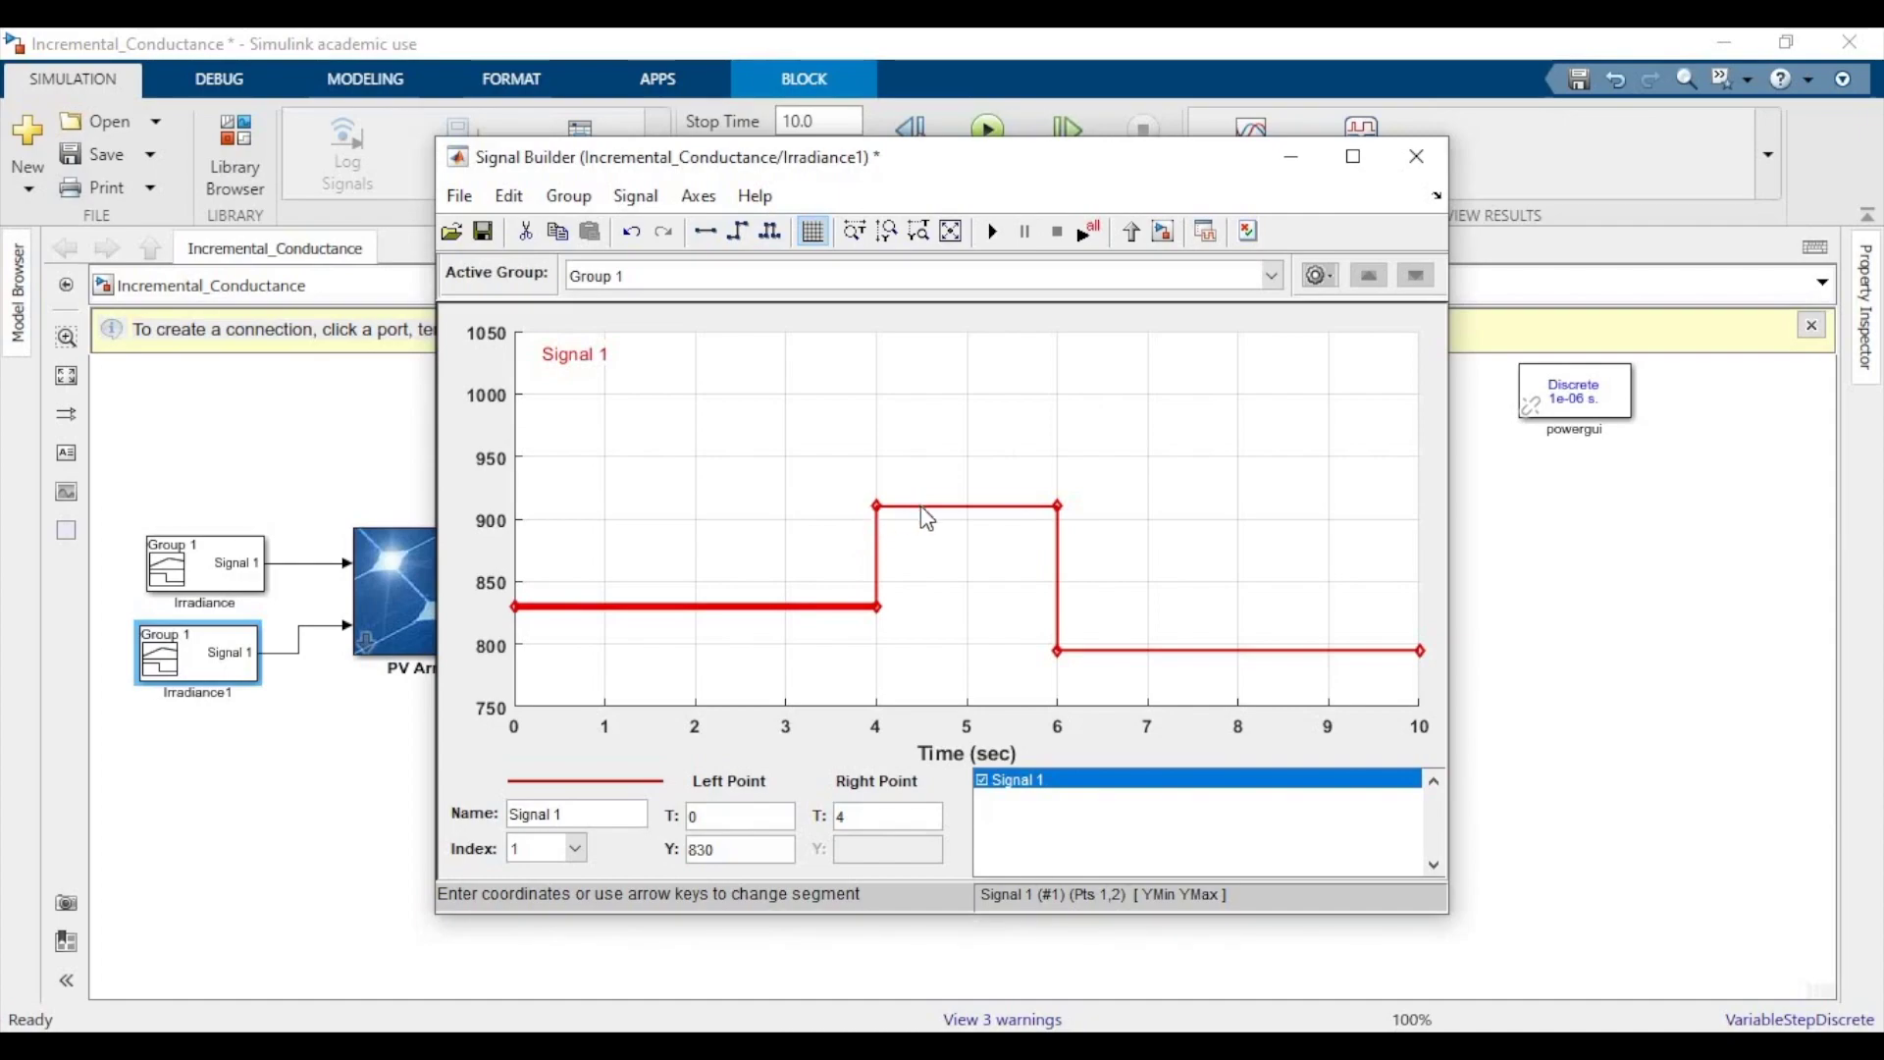
click(723, 854)
text(2.5)
key(Return)
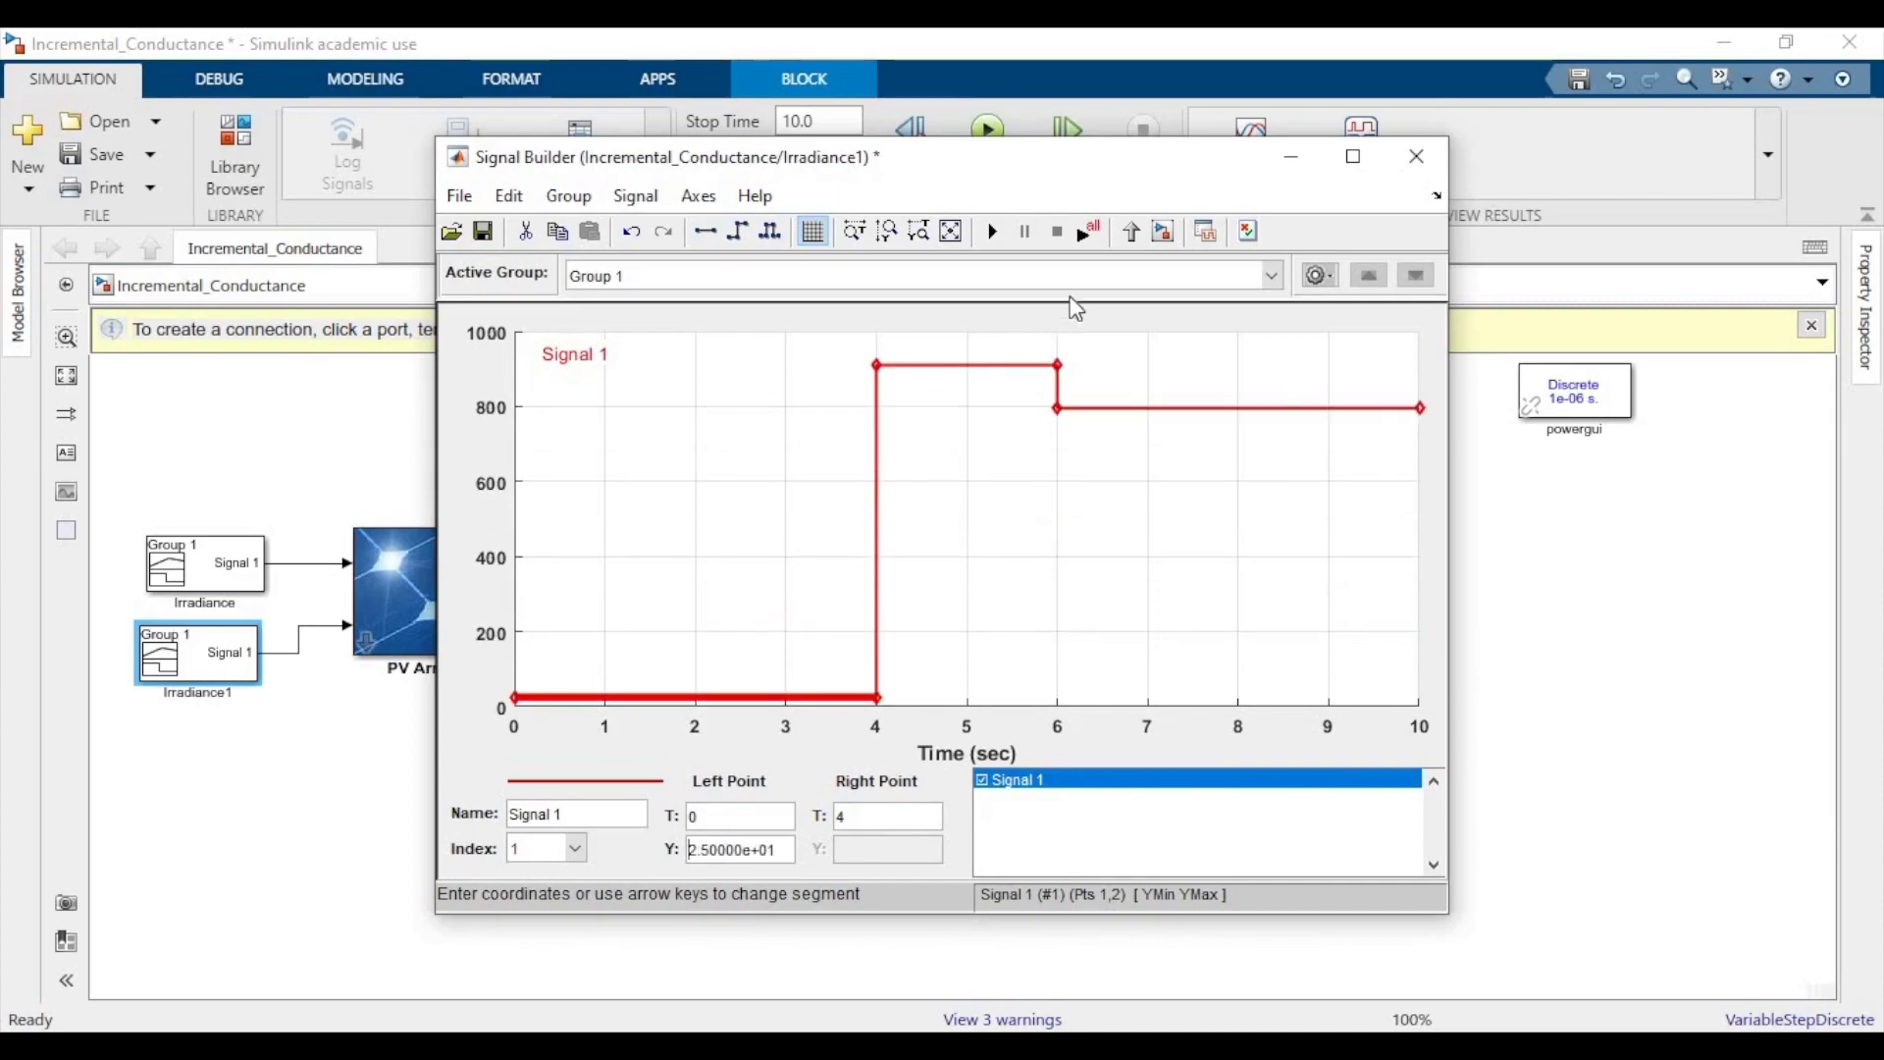
click(1018, 382)
Lower the 4–6 s and 6–10 s segments to 25 and rename the block 'Temperature'.
drag(1032, 370, 982, 695)
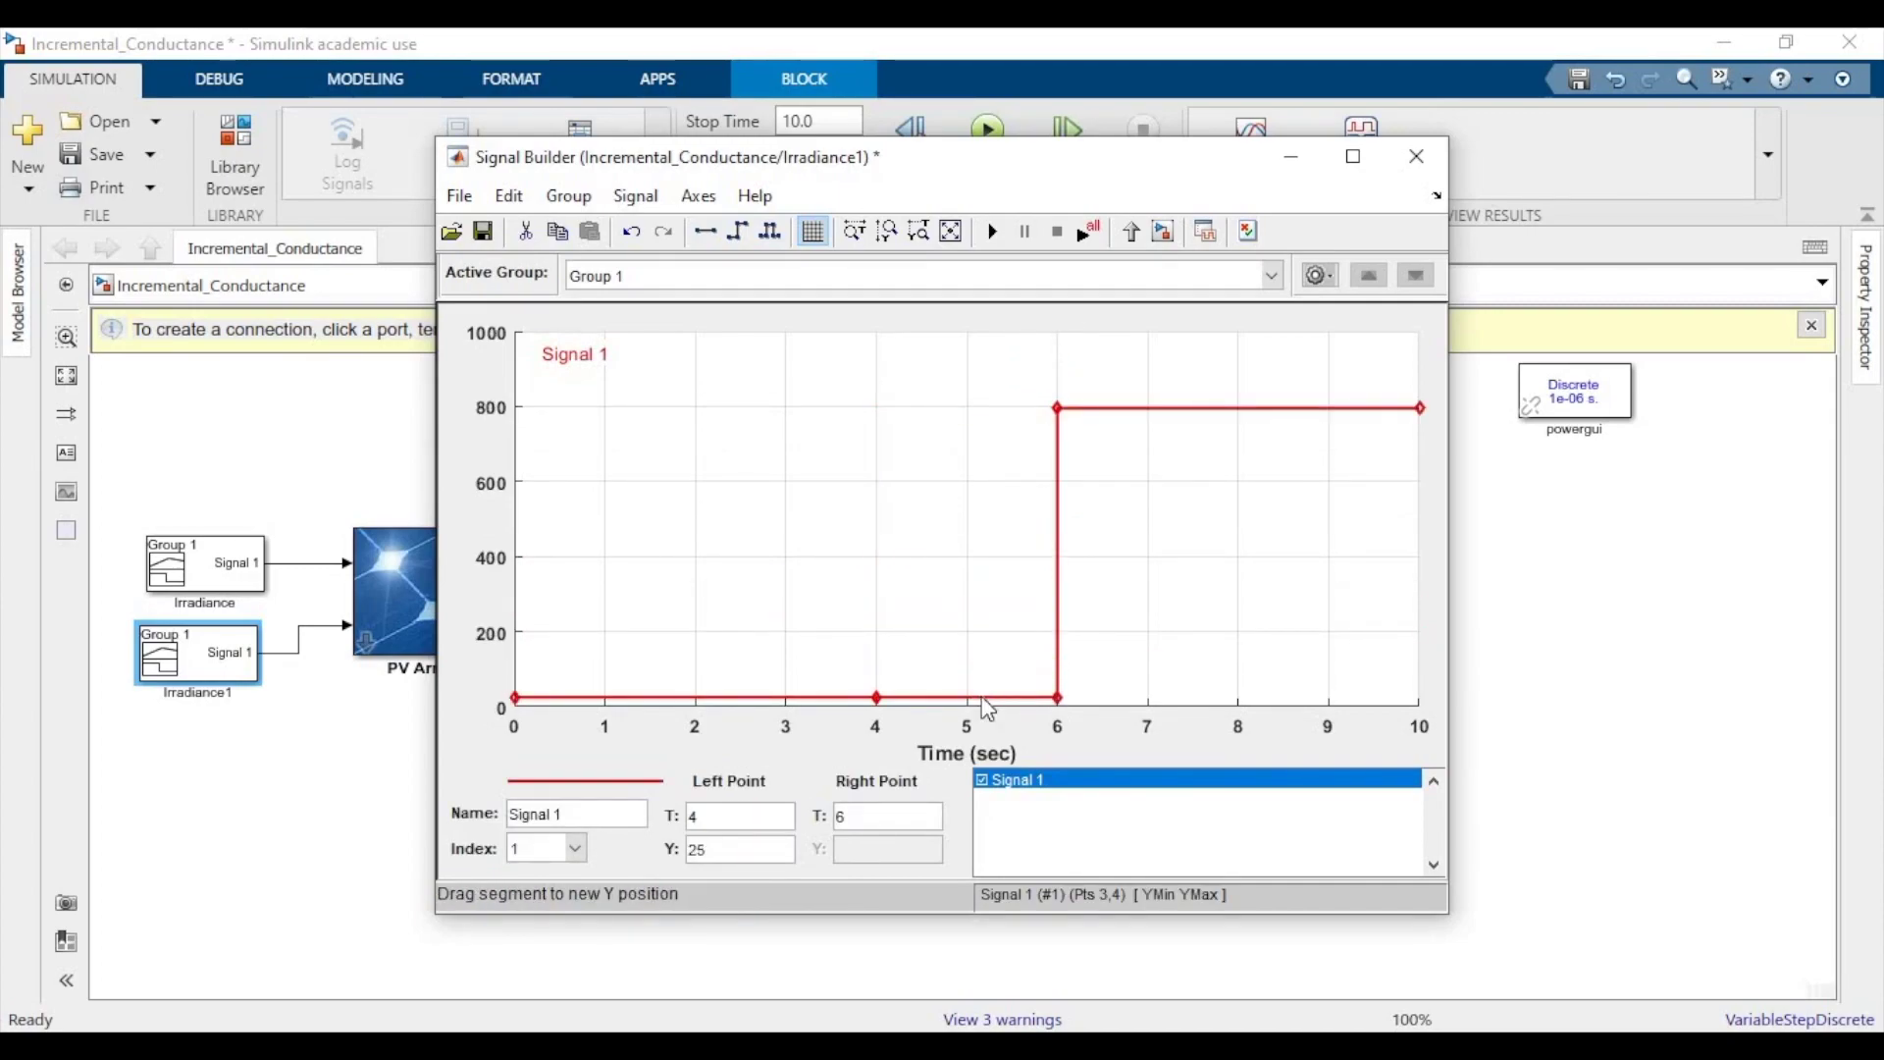
drag(1228, 409, 1222, 700)
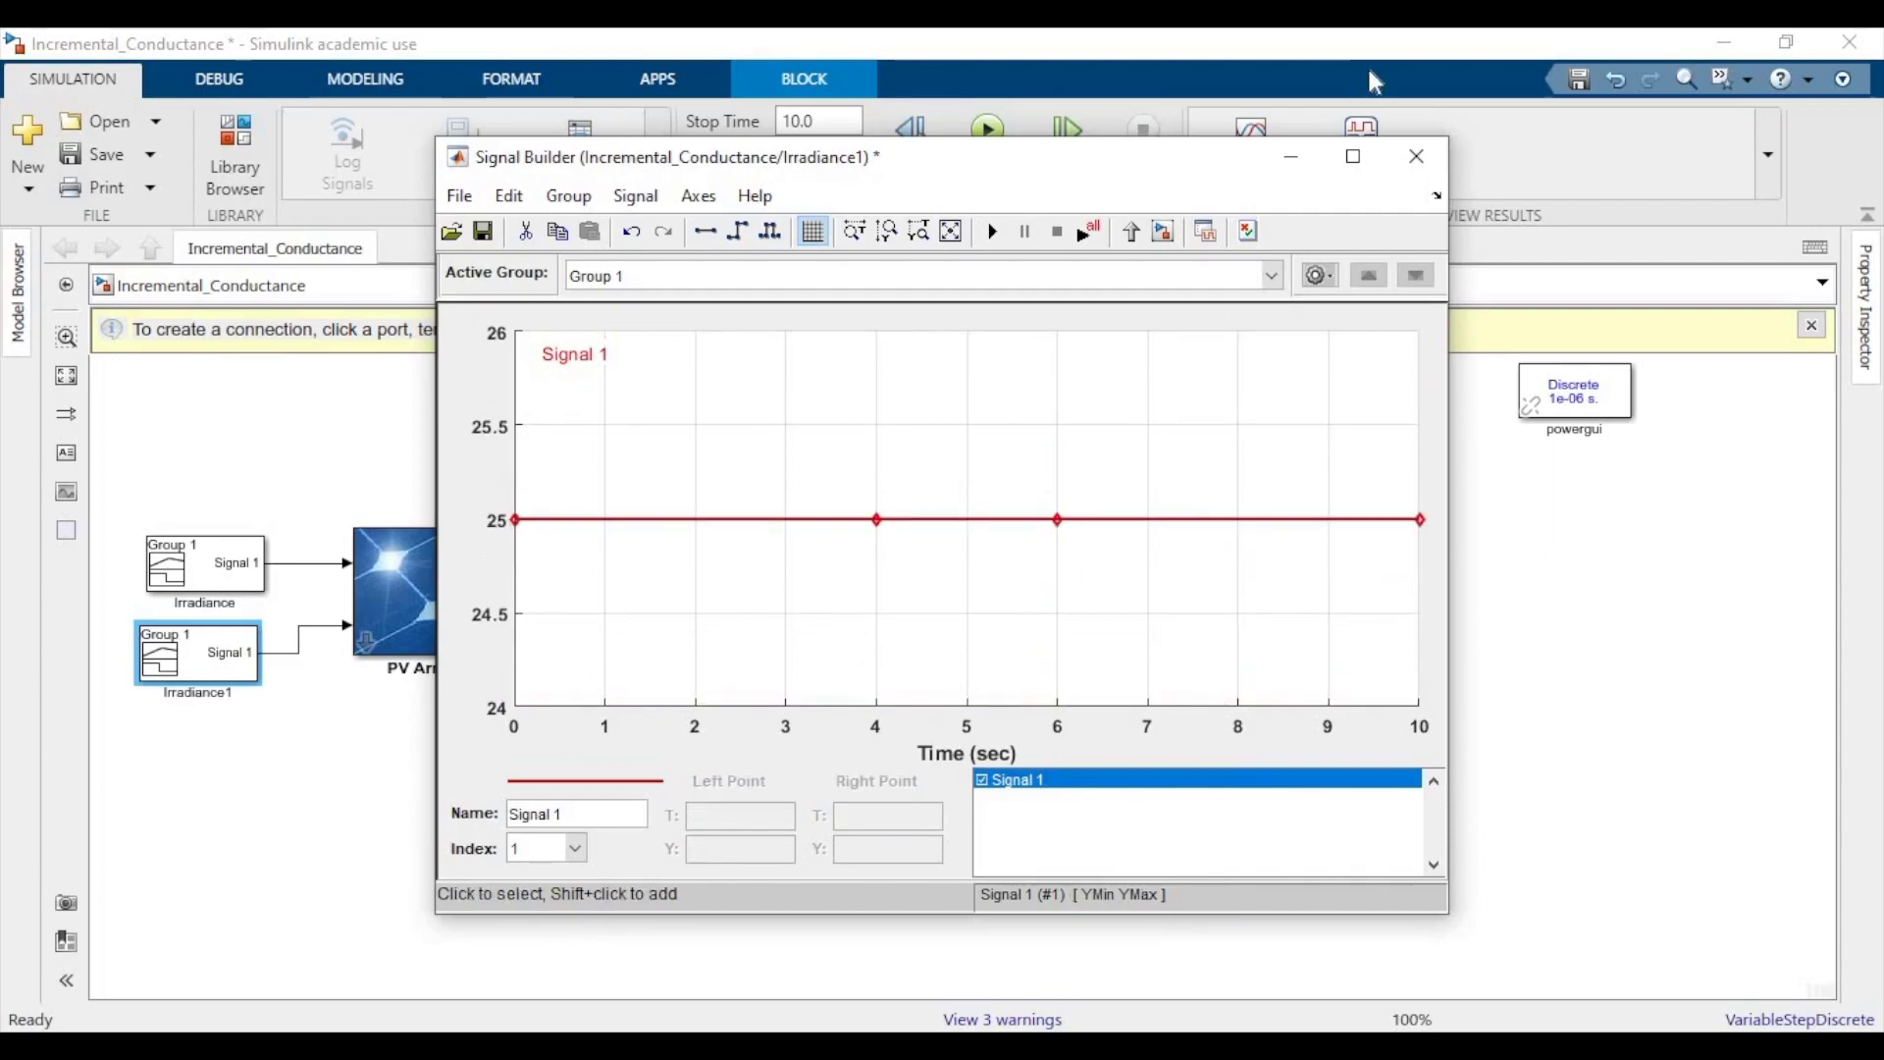
click(1414, 158)
double_click(184, 700)
key(BackSpace)
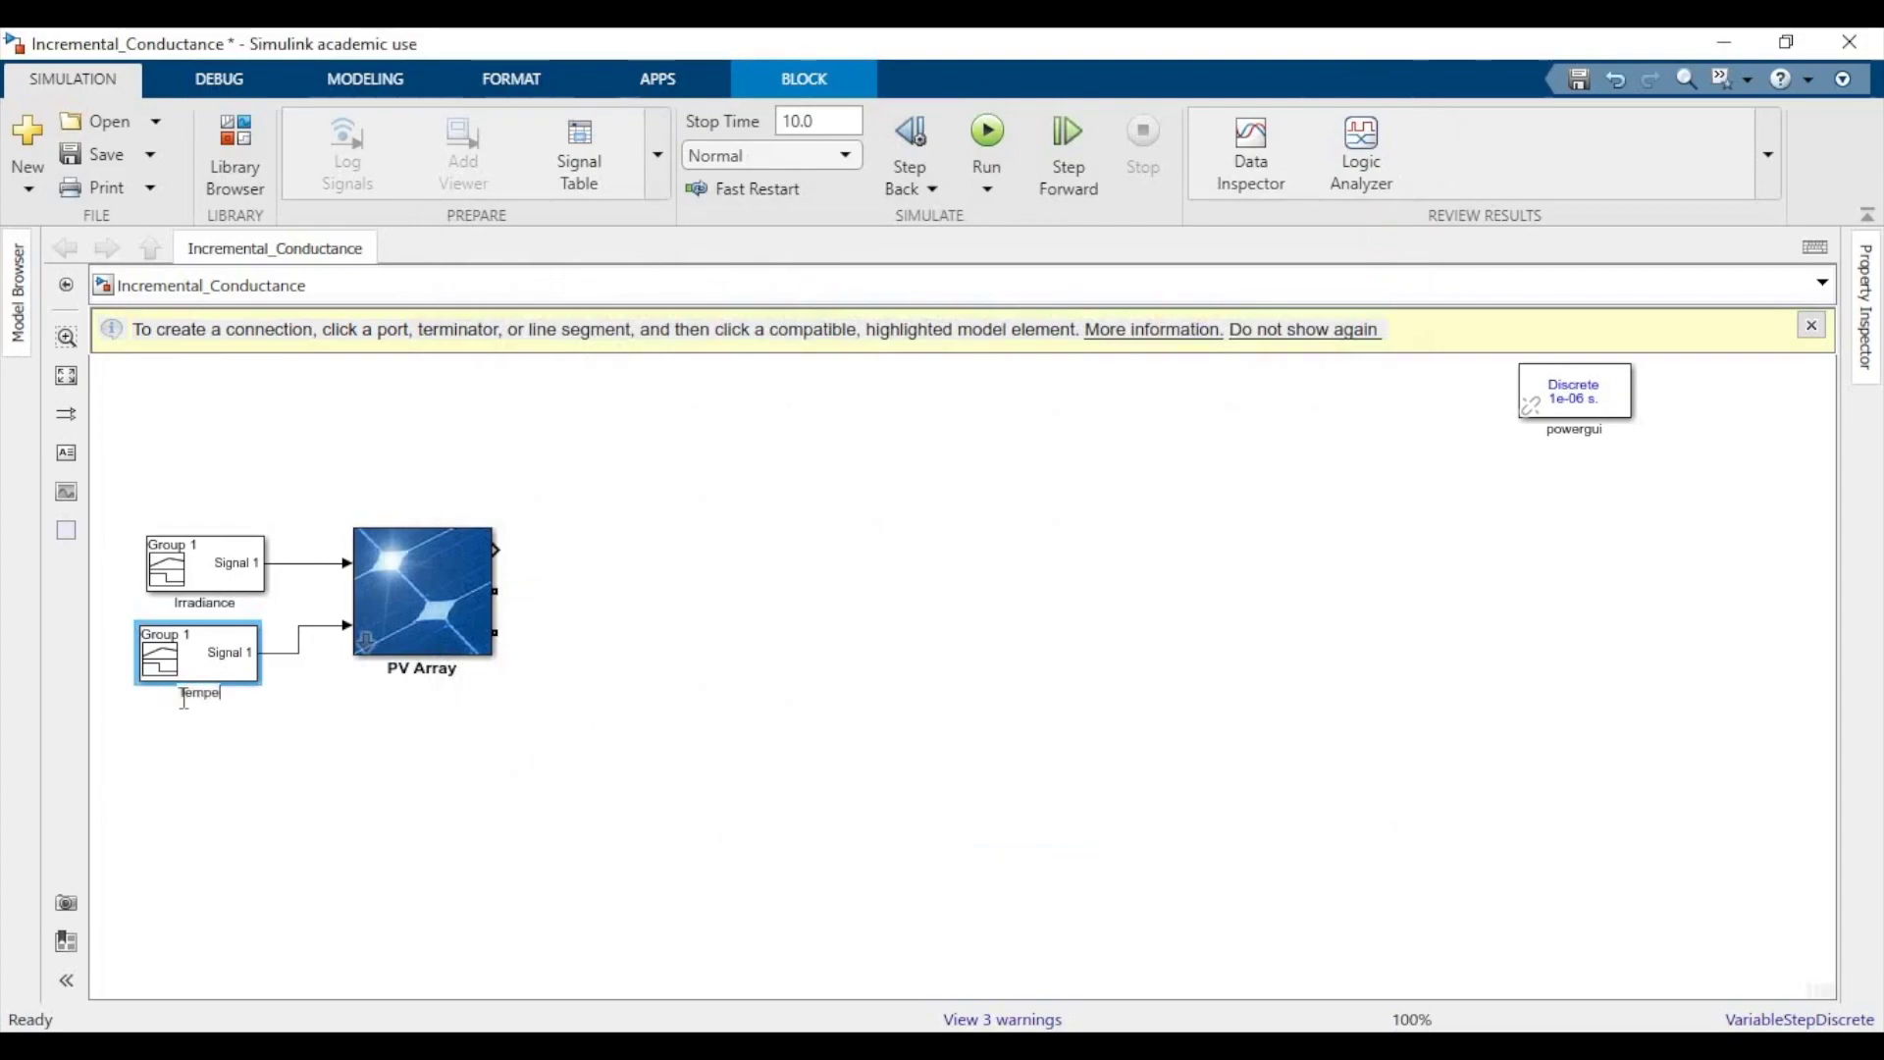
click(268, 769)
Add a Series RLC Branch block to the model from the library.
click(243, 151)
key(ctrl+a)
key(BackSpace)
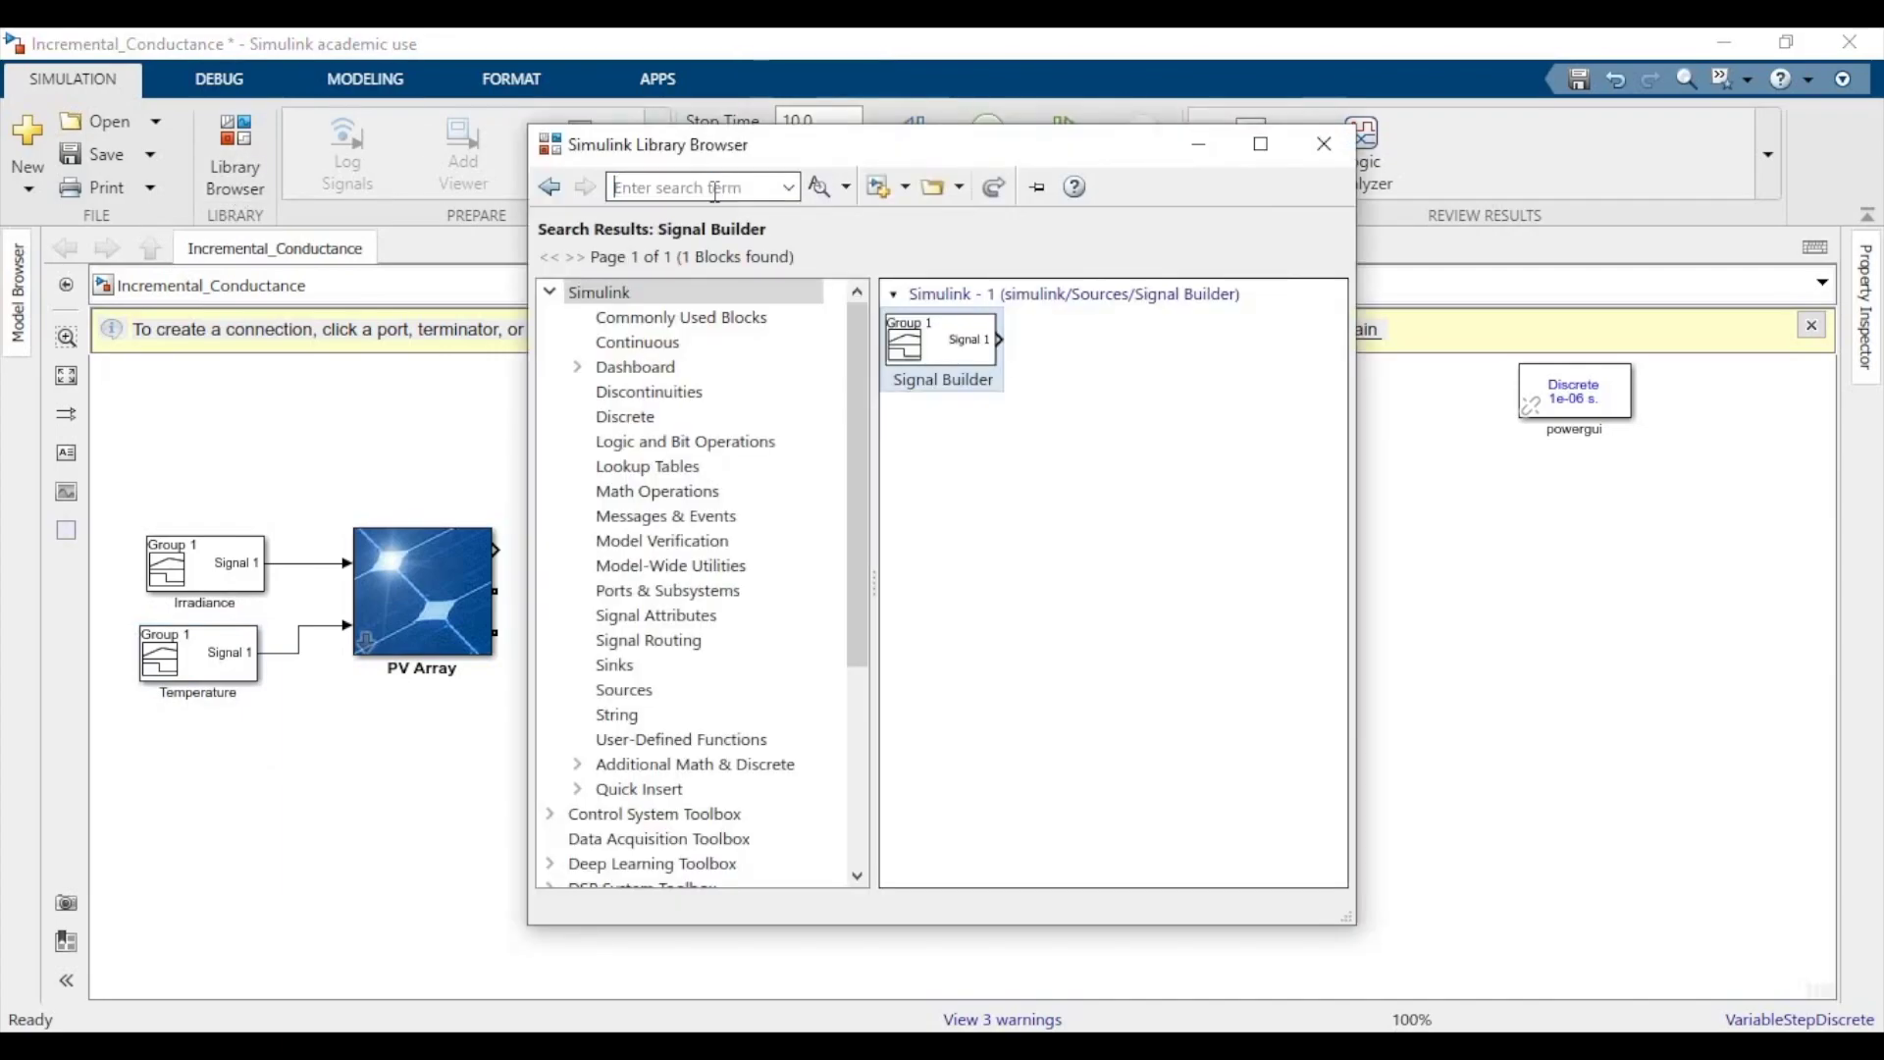
text(Series RLC Load)
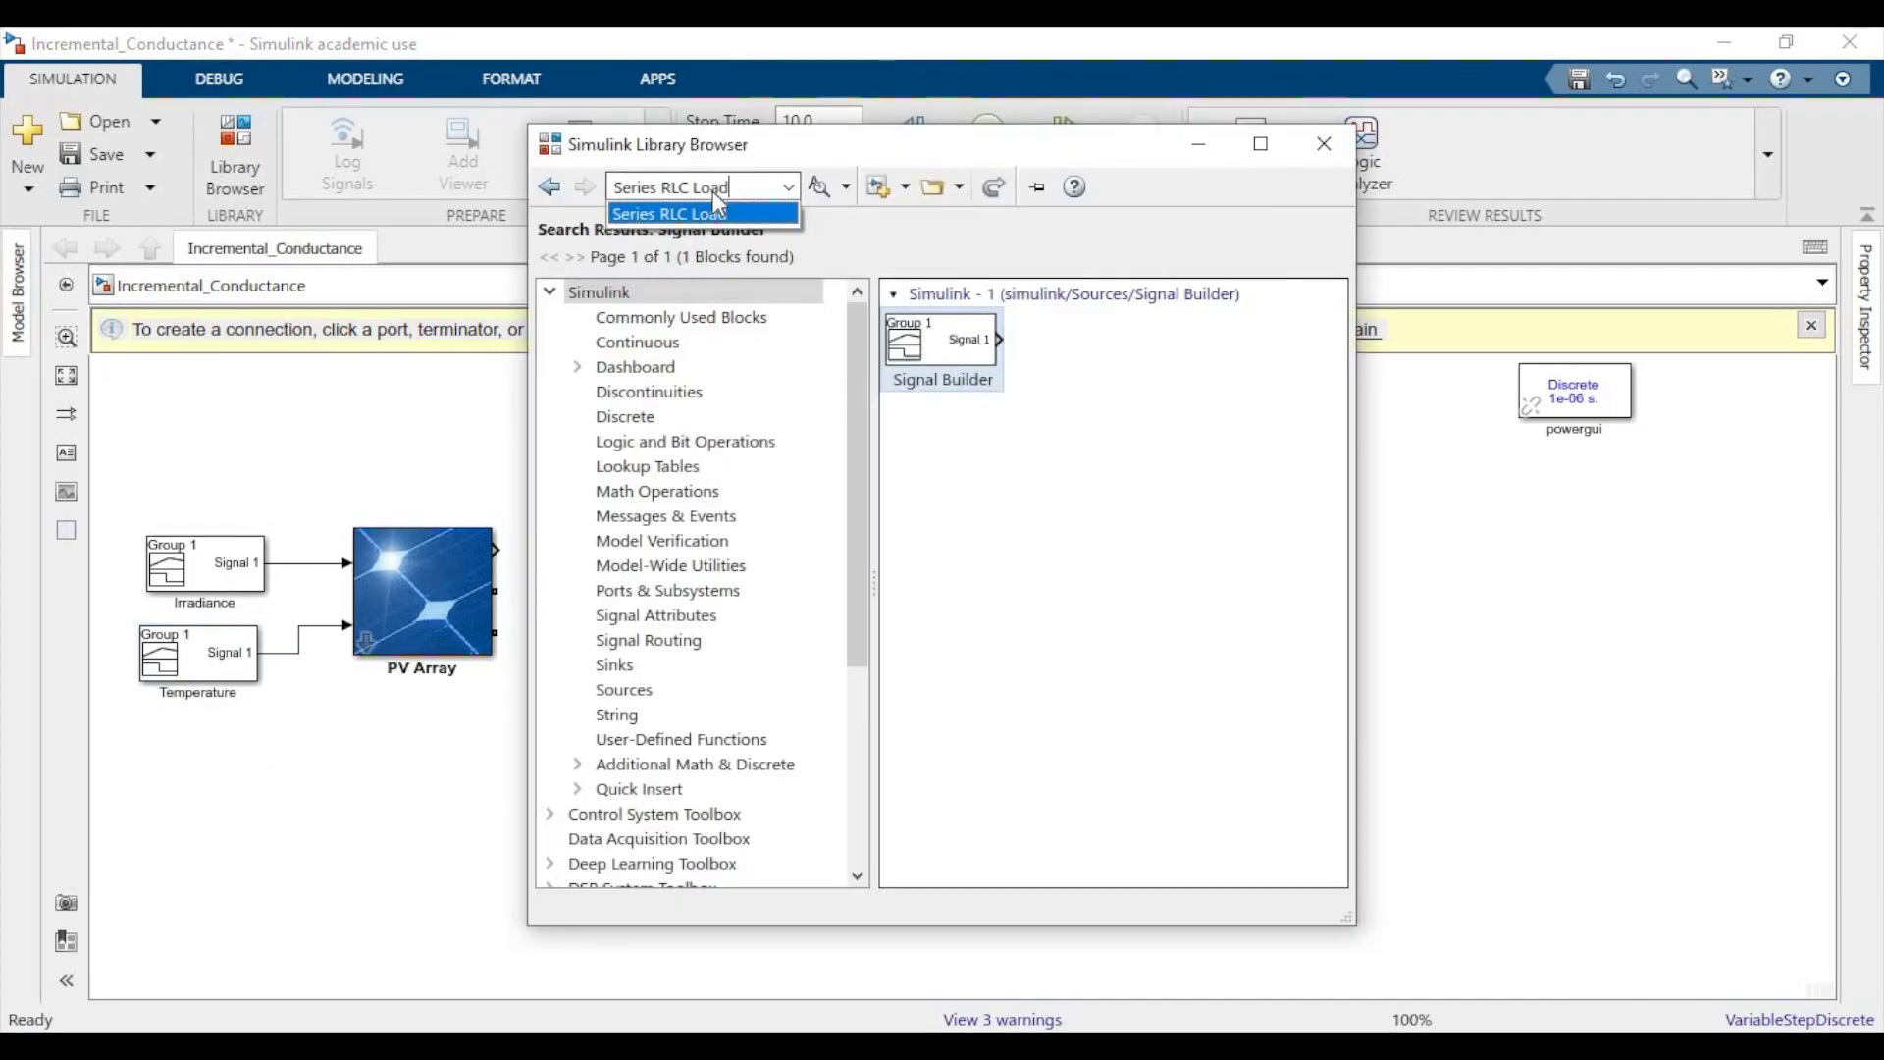
key(BackSpace)
key(BackSpace)
key(BackSpace)
key(BackSpace)
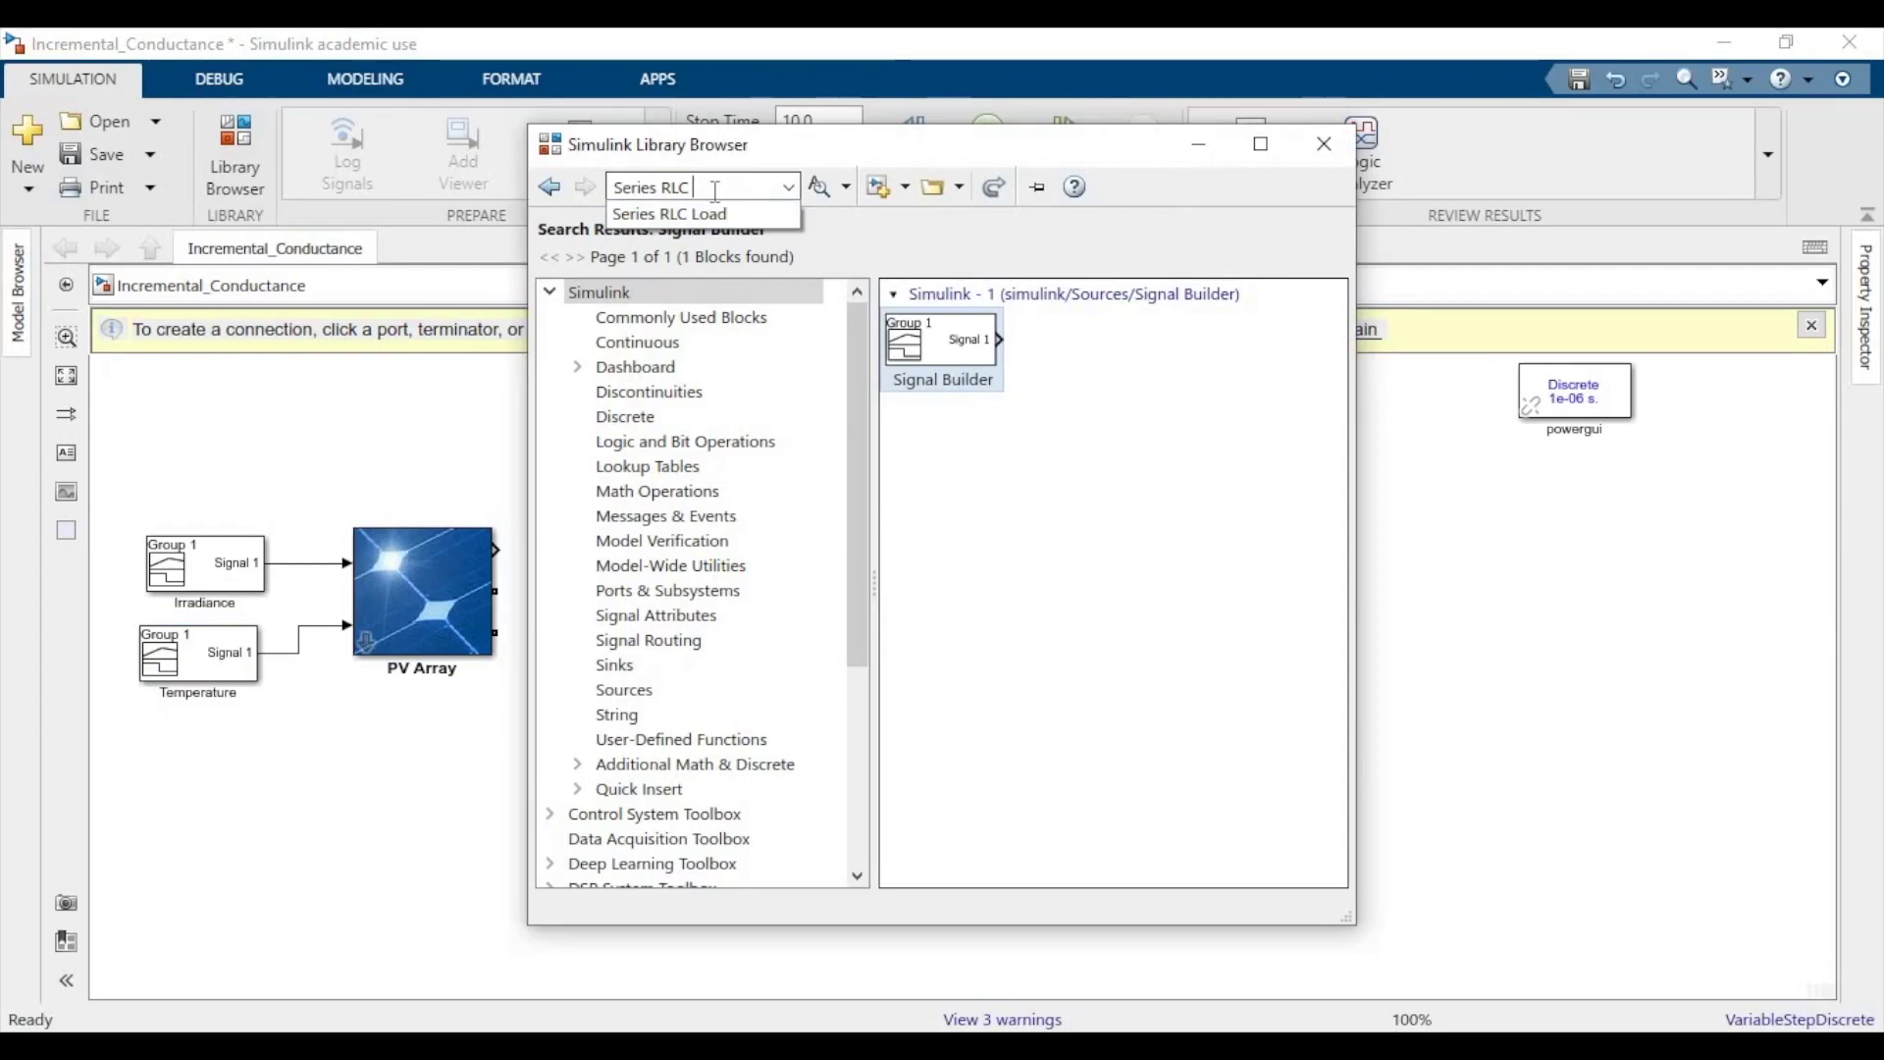
text(Baanch)
key(Return)
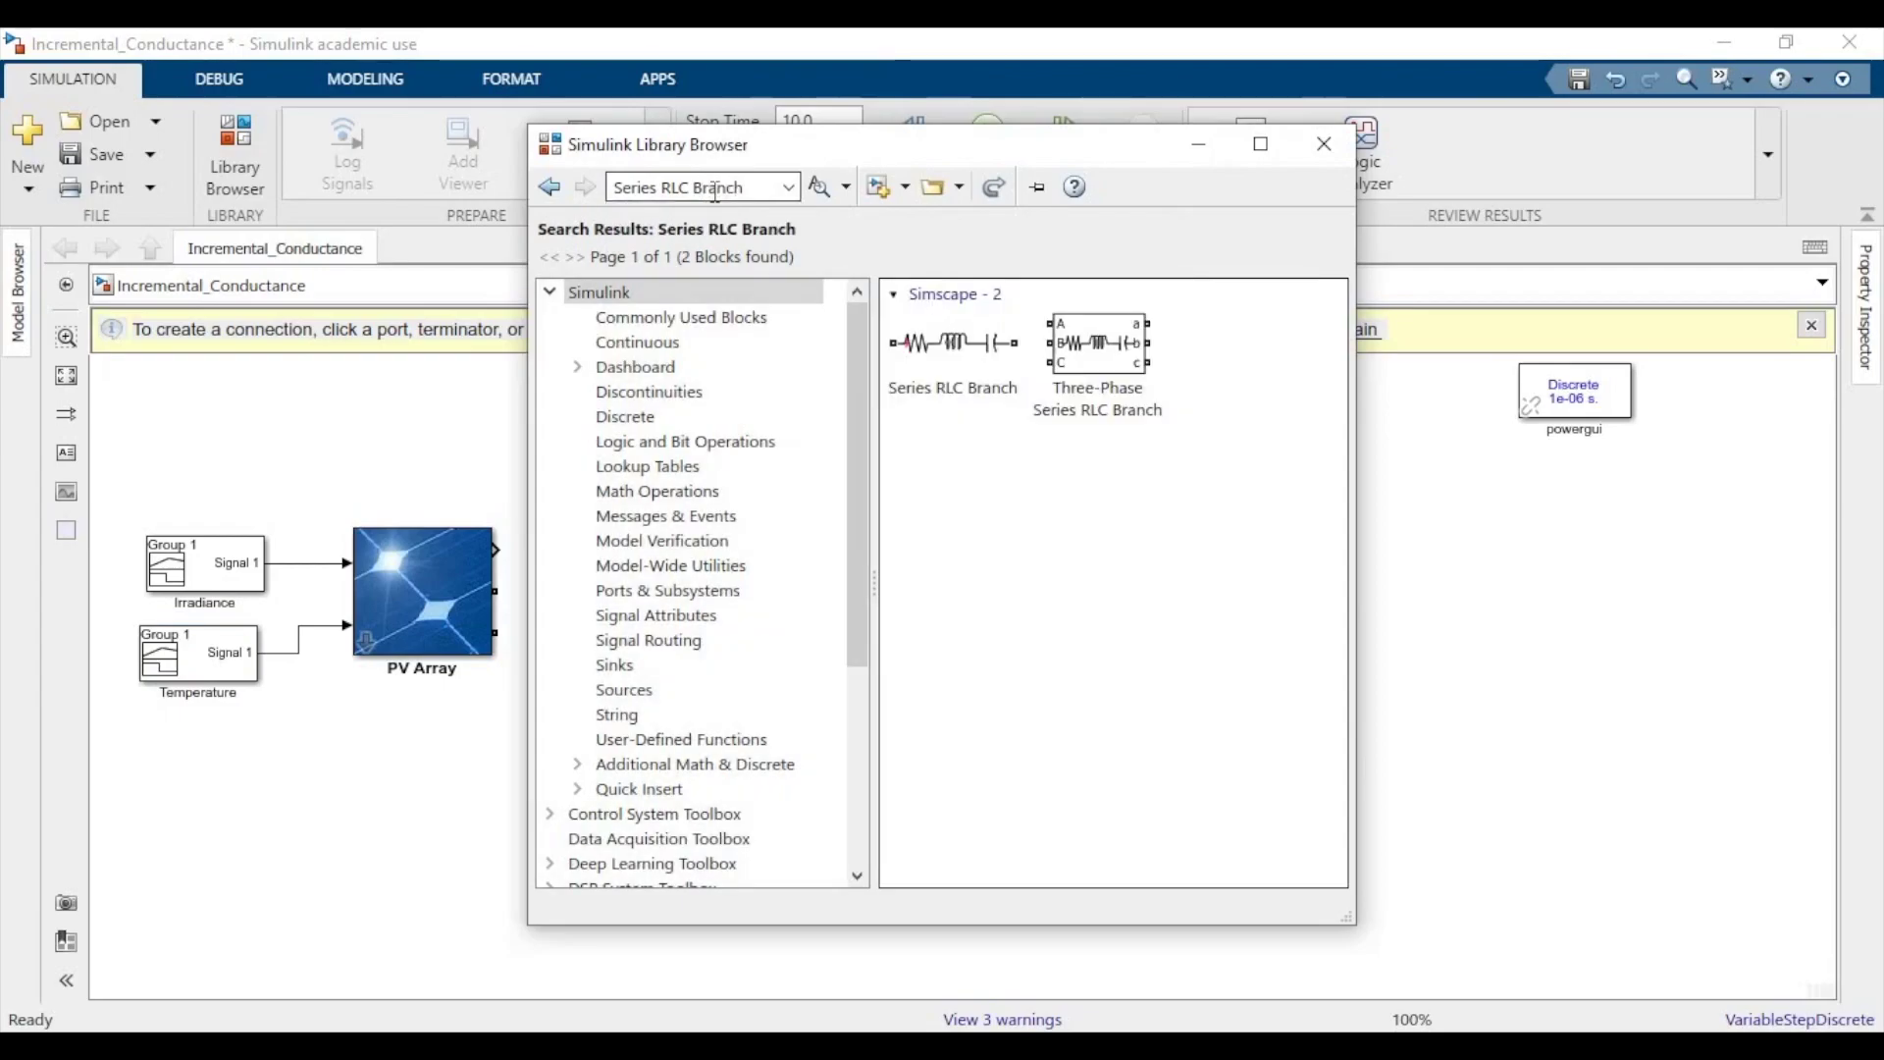
drag(963, 345, 1428, 556)
Set the branch to capacitor only with 100e-6 F capacitance.
double_click(1427, 556)
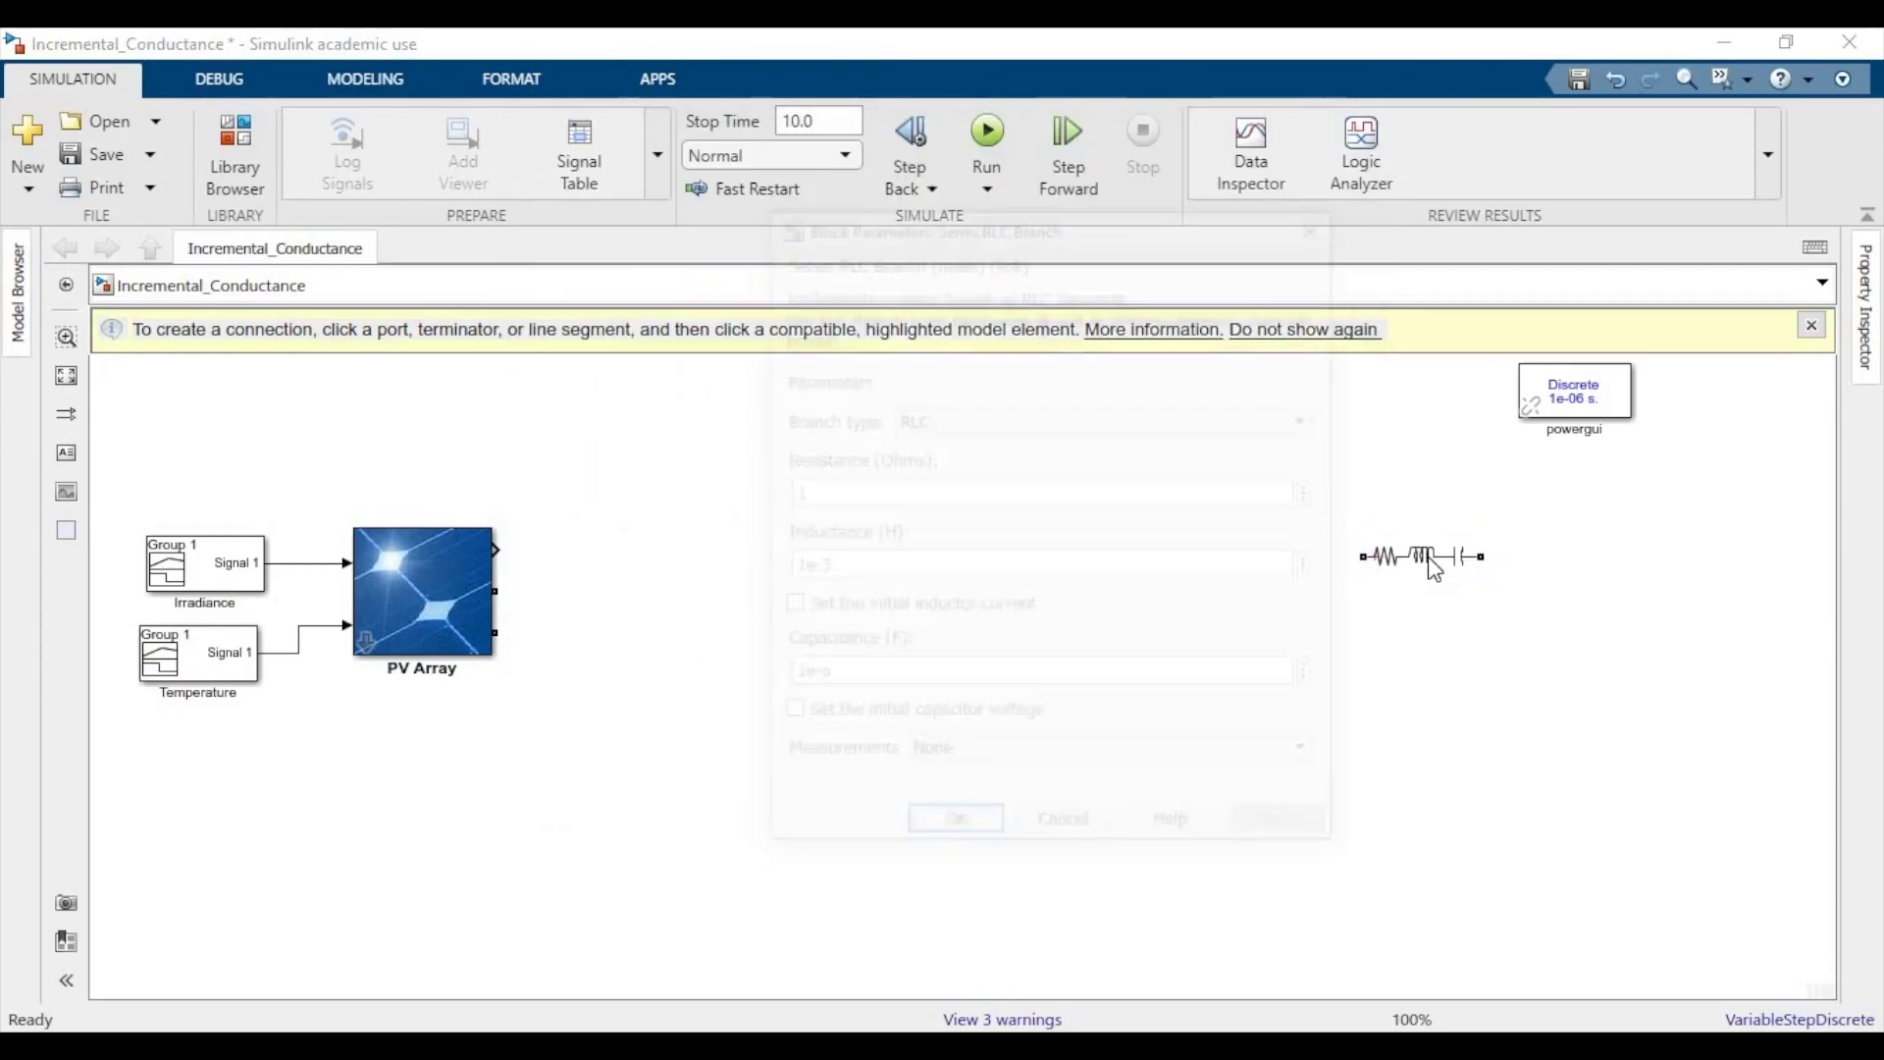
click(1078, 424)
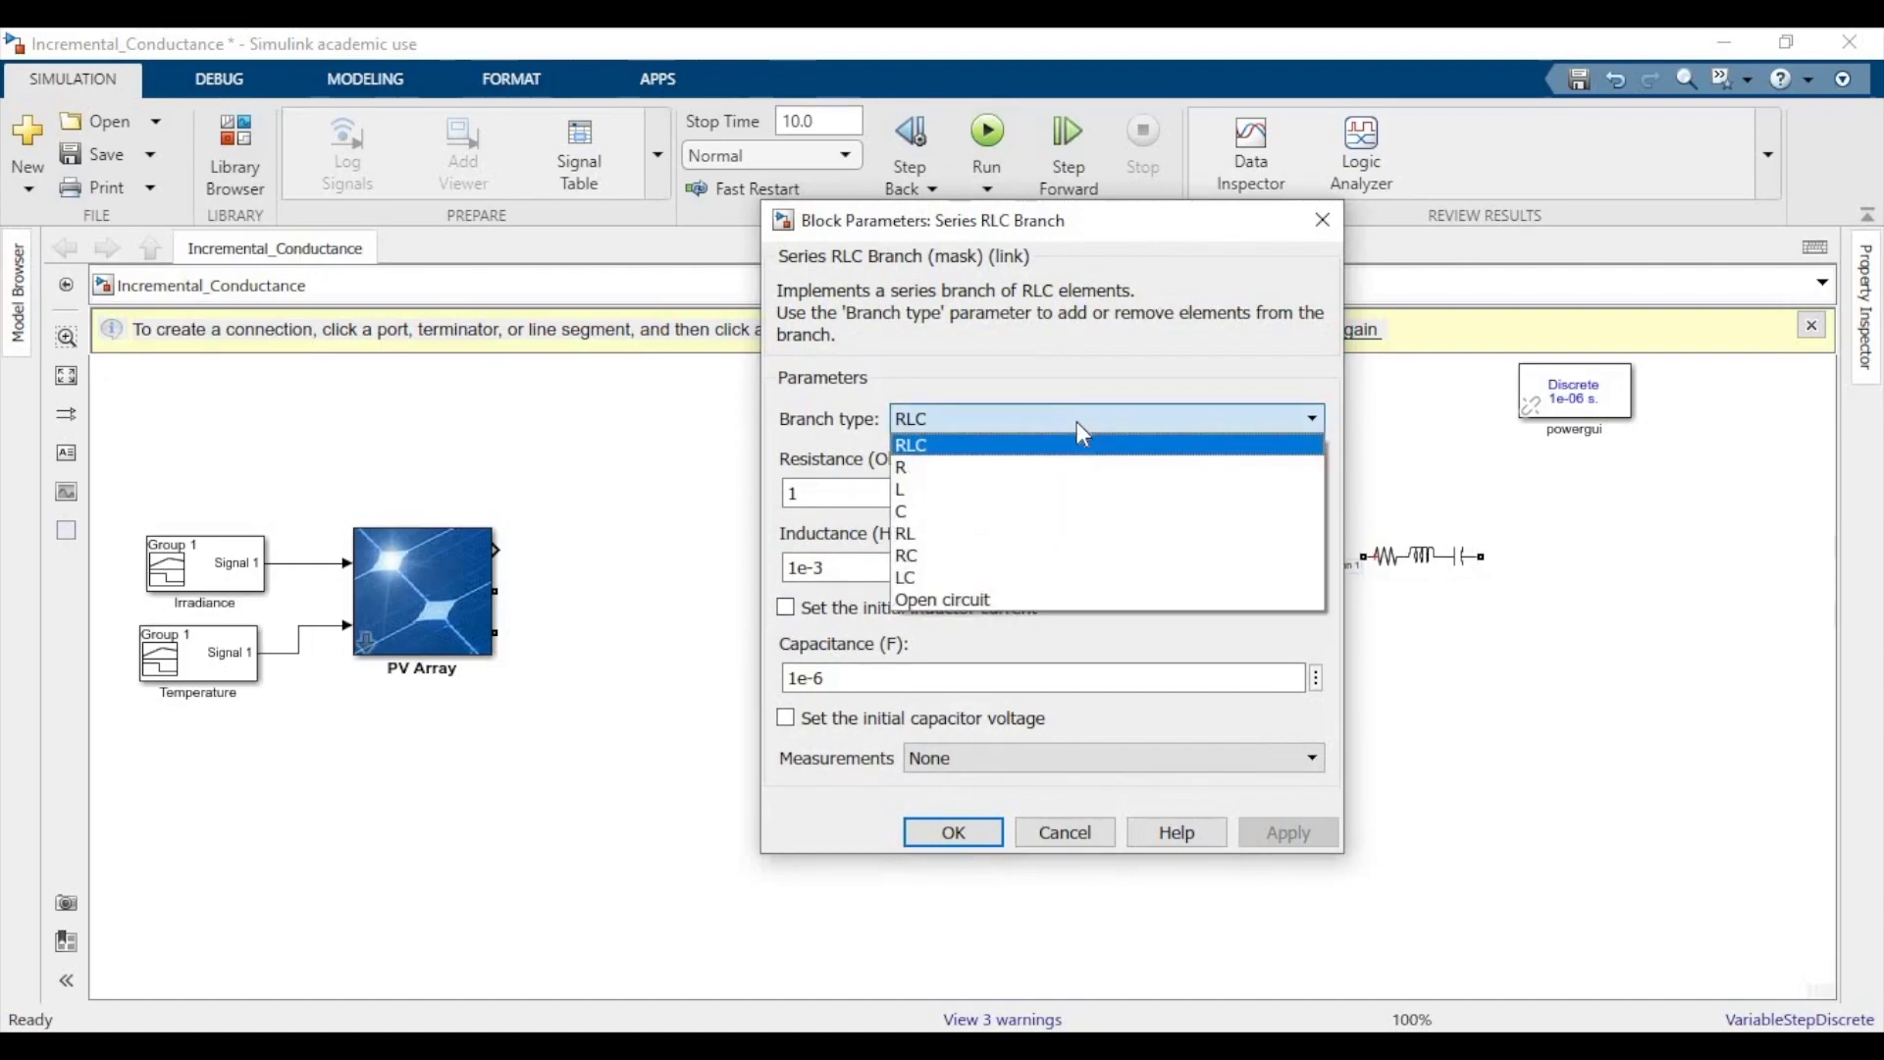
click(1015, 512)
double_click(881, 496)
click(932, 492)
text(00)
key(Return)
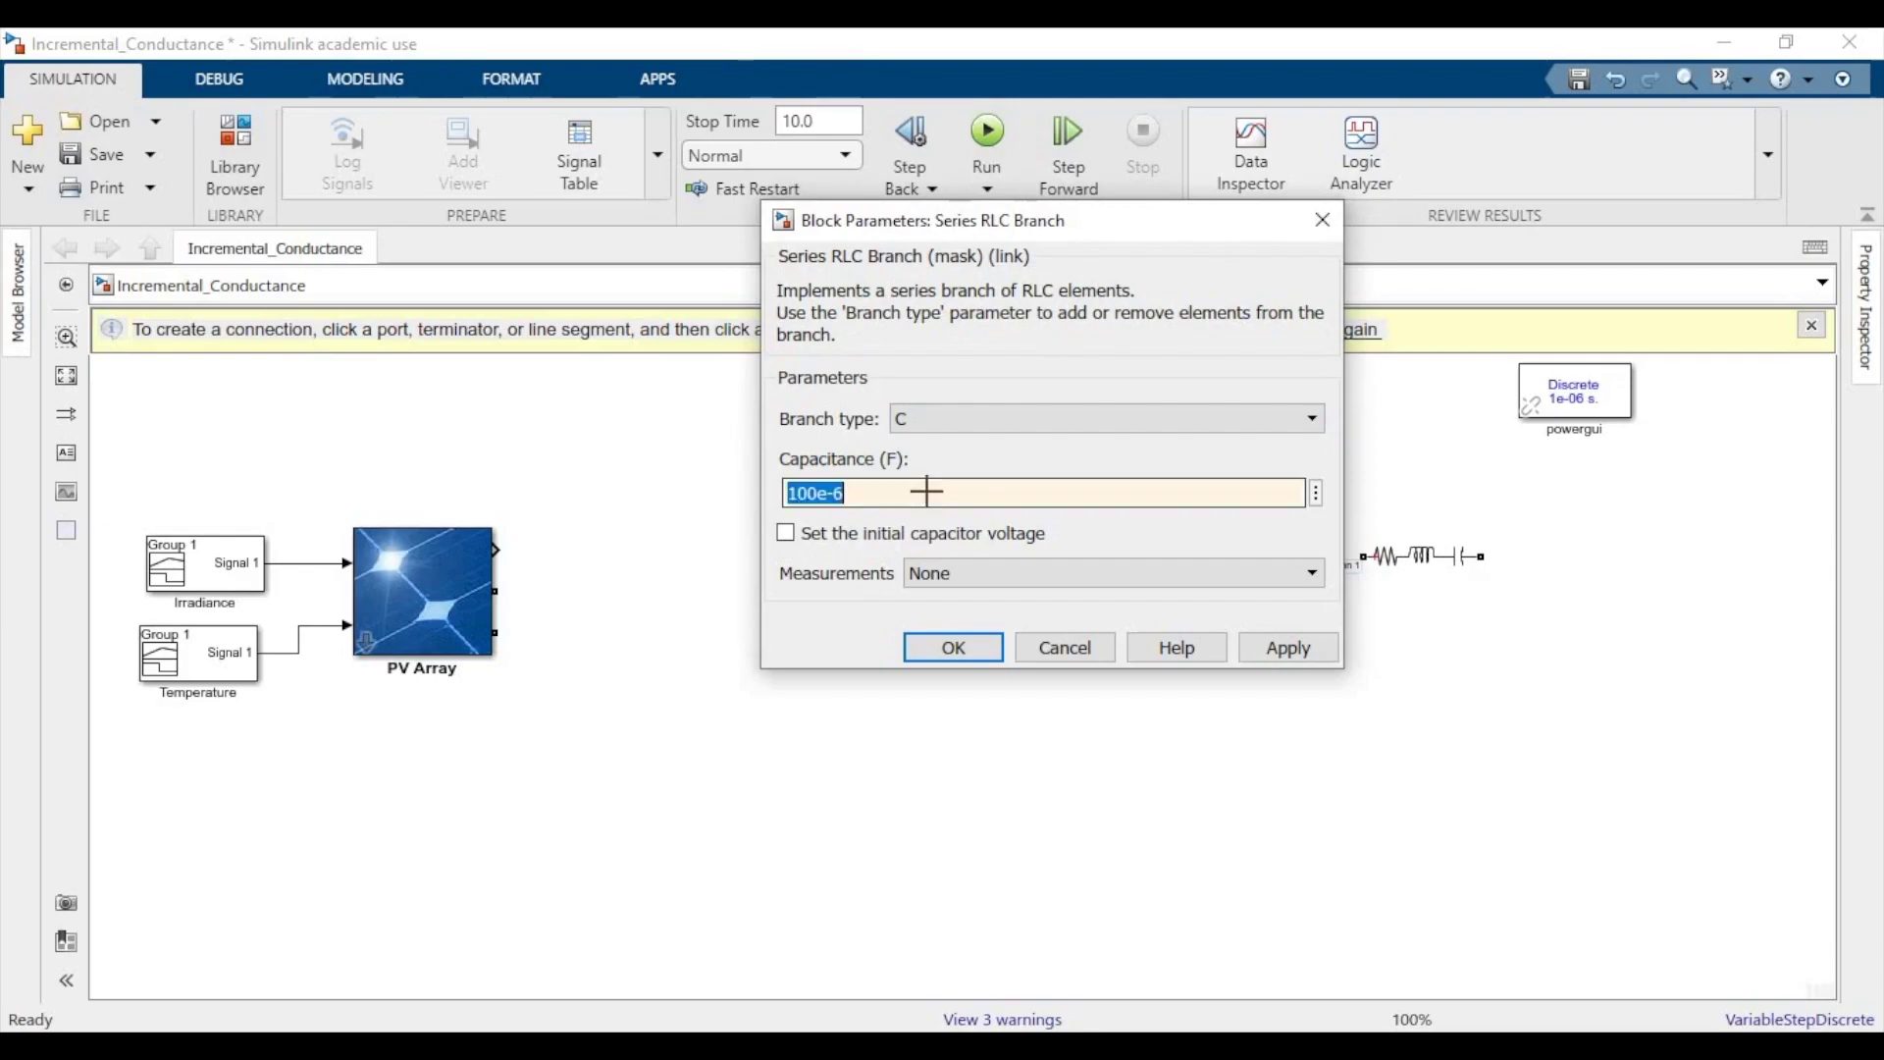
Stand the capacitor upright beside the PV Array and wire both PV outputs across it.
drag(1423, 556, 687, 656)
key(ctrl+r)
click(669, 594)
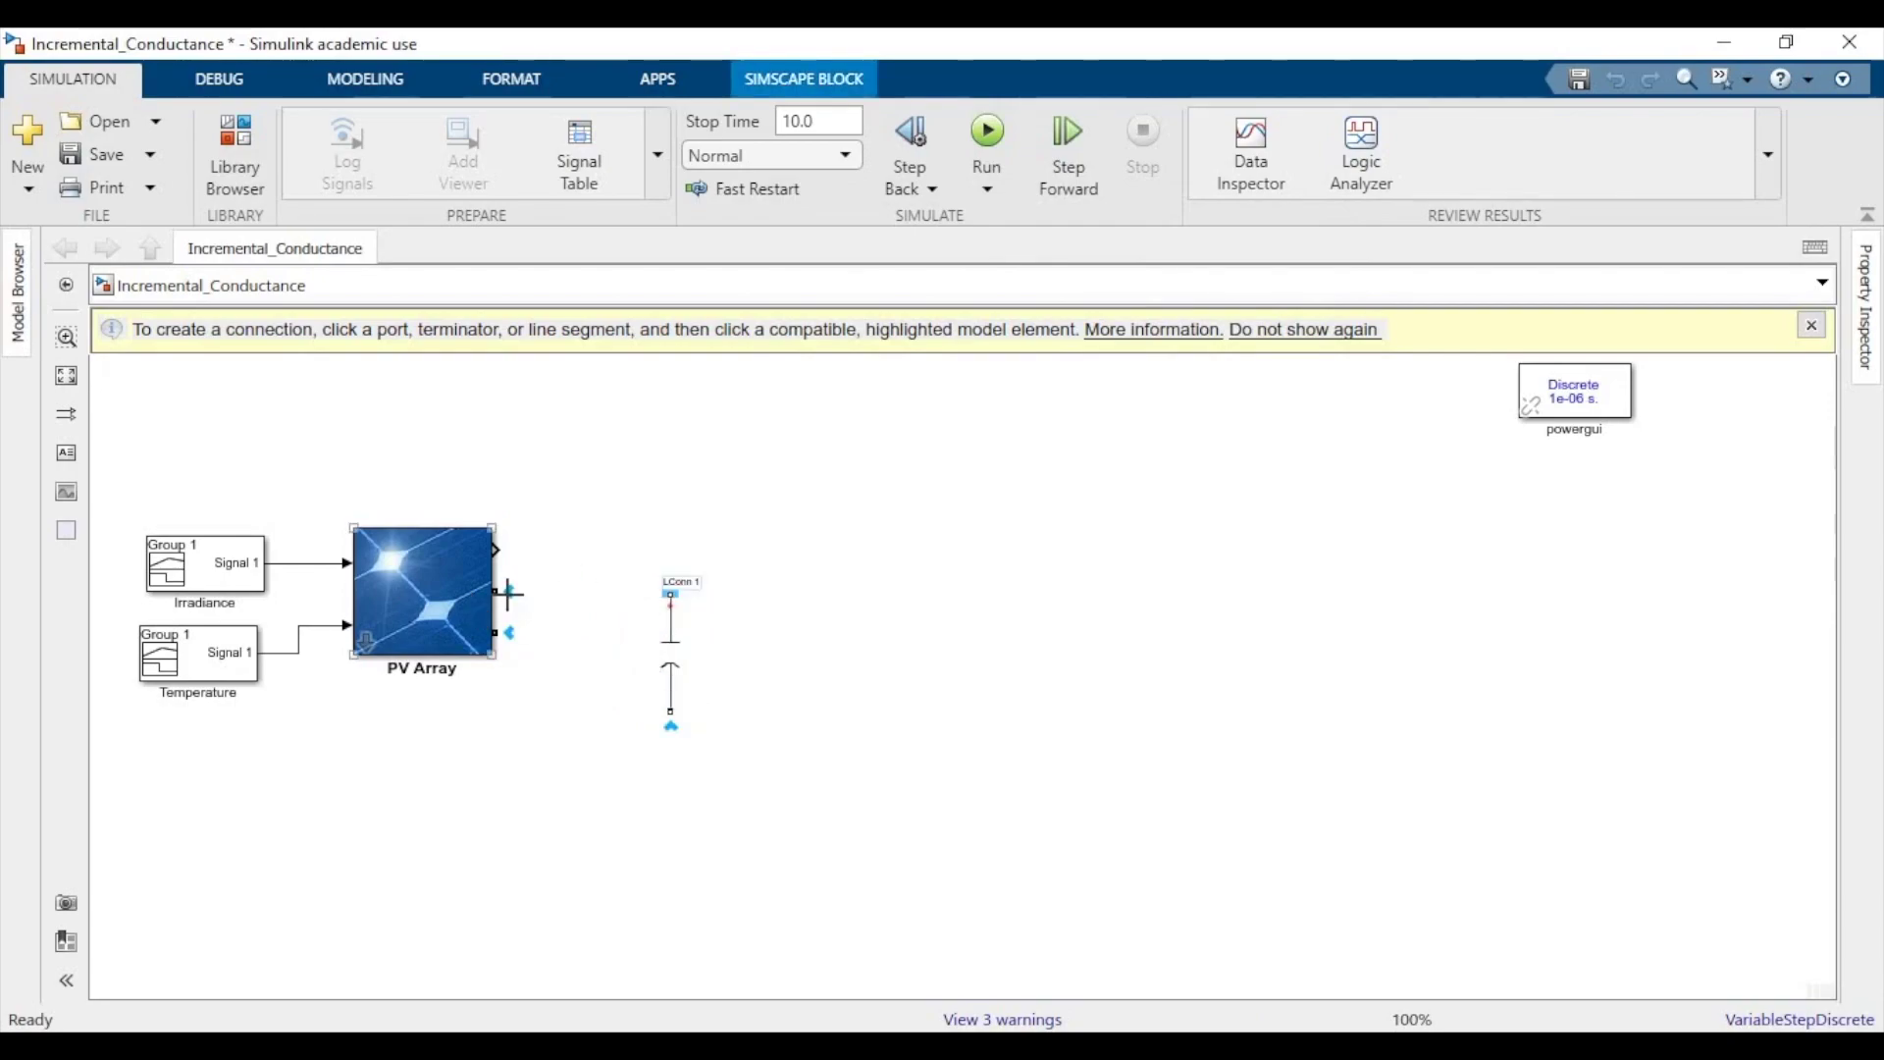
click(670, 729)
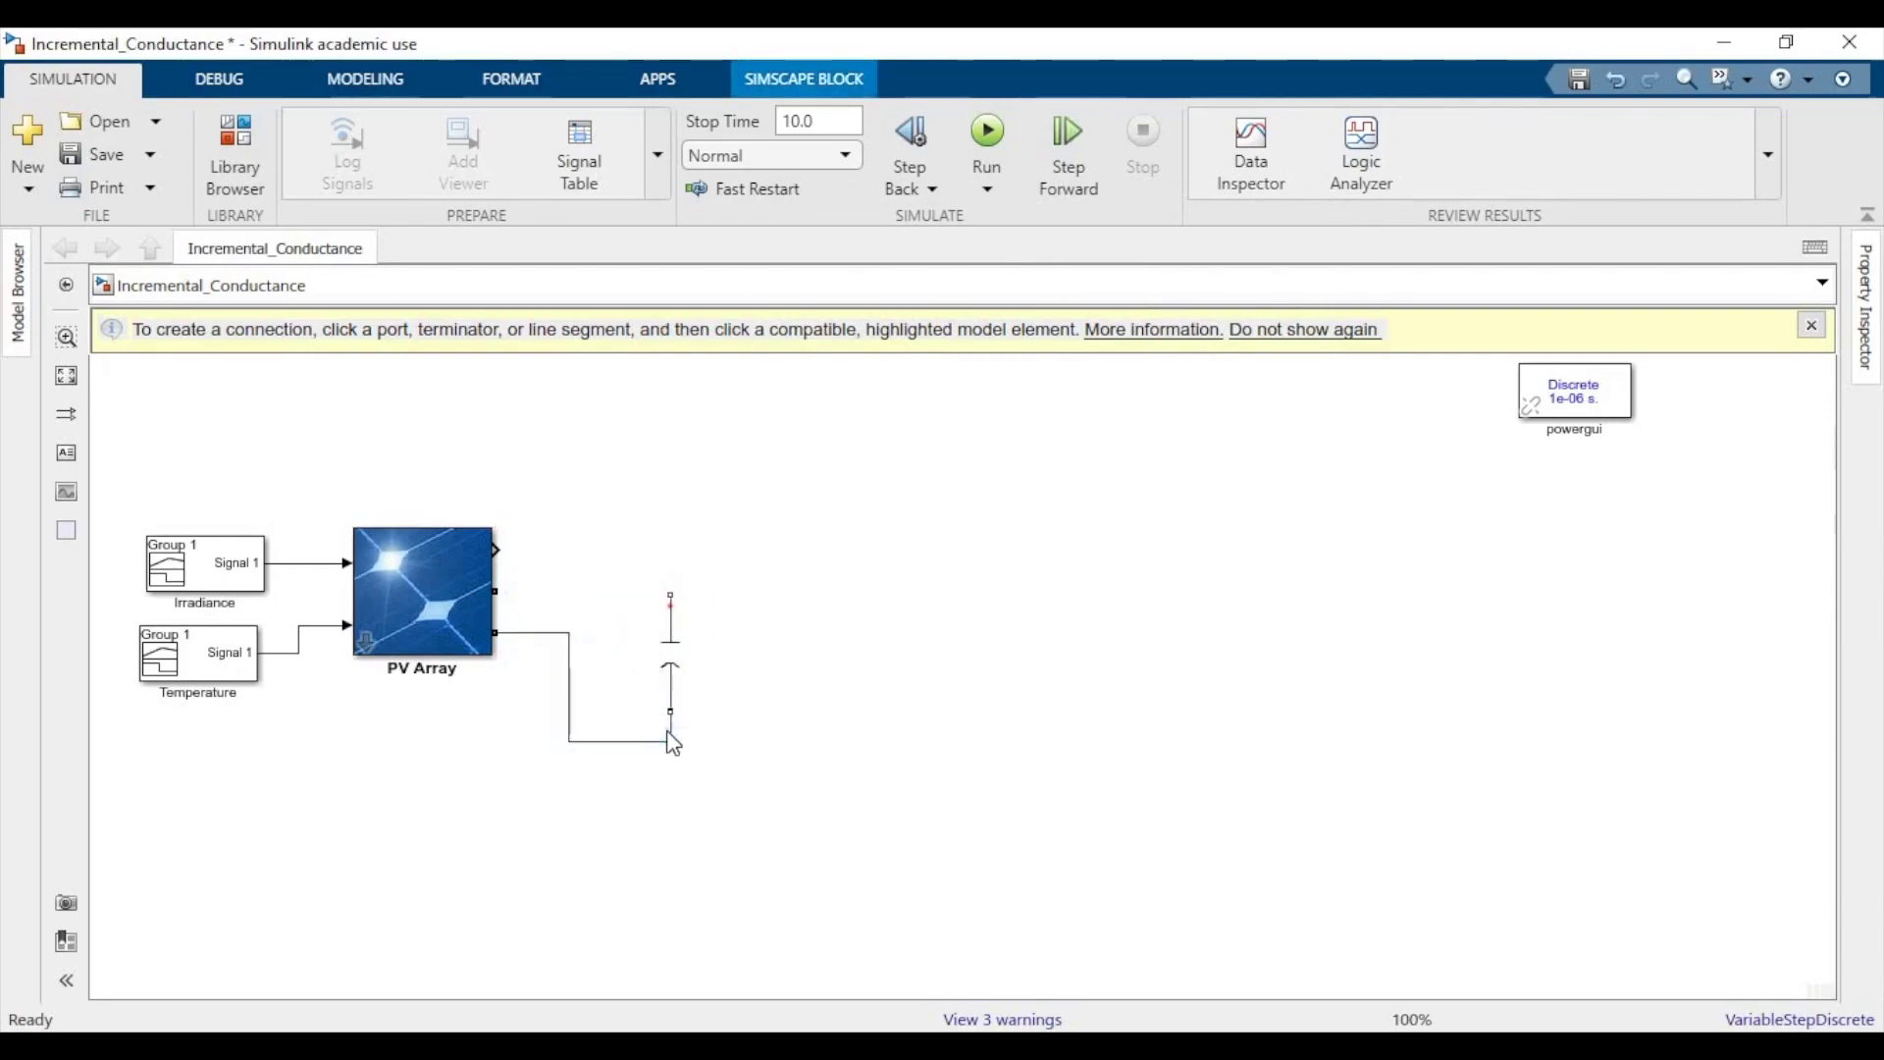
click(500, 589)
click(671, 592)
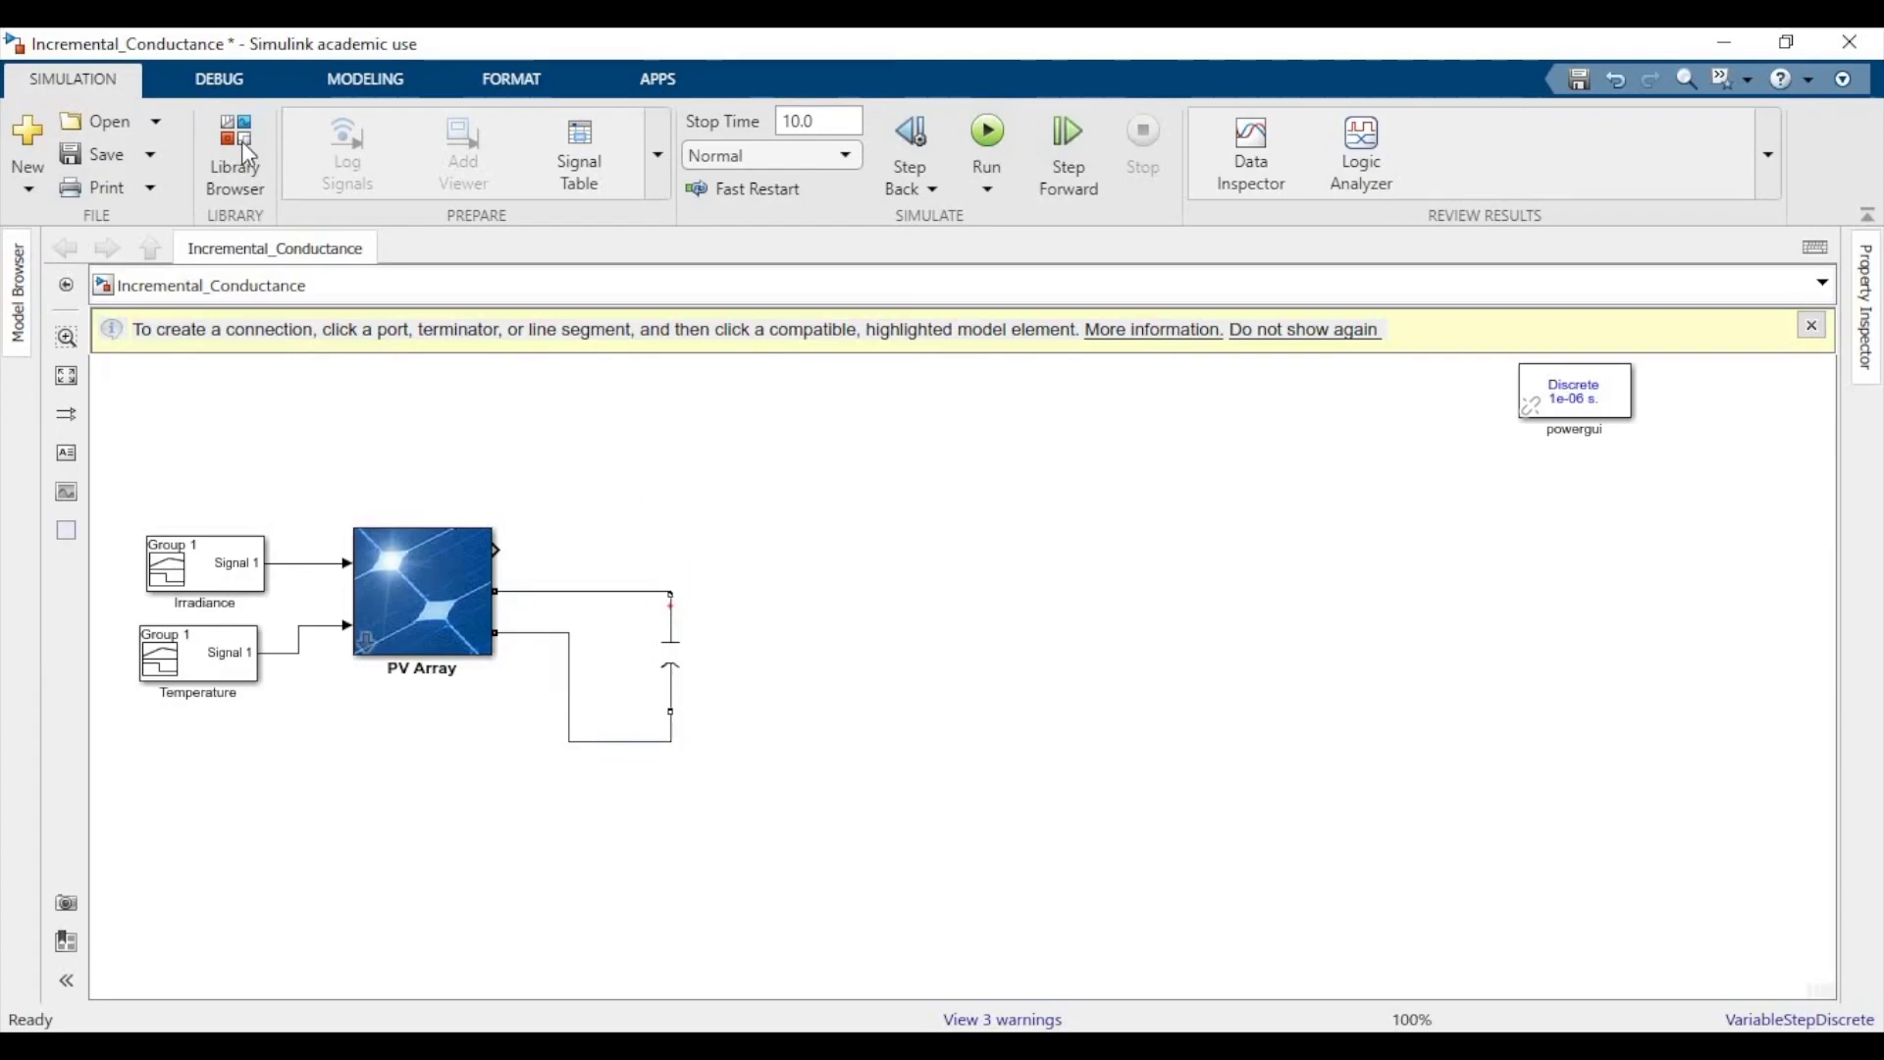
Add a Voltage Measurement block to the right of the capacitor.
click(236, 157)
click(689, 187)
key(BackSpace)
text(Voltage Measurement)
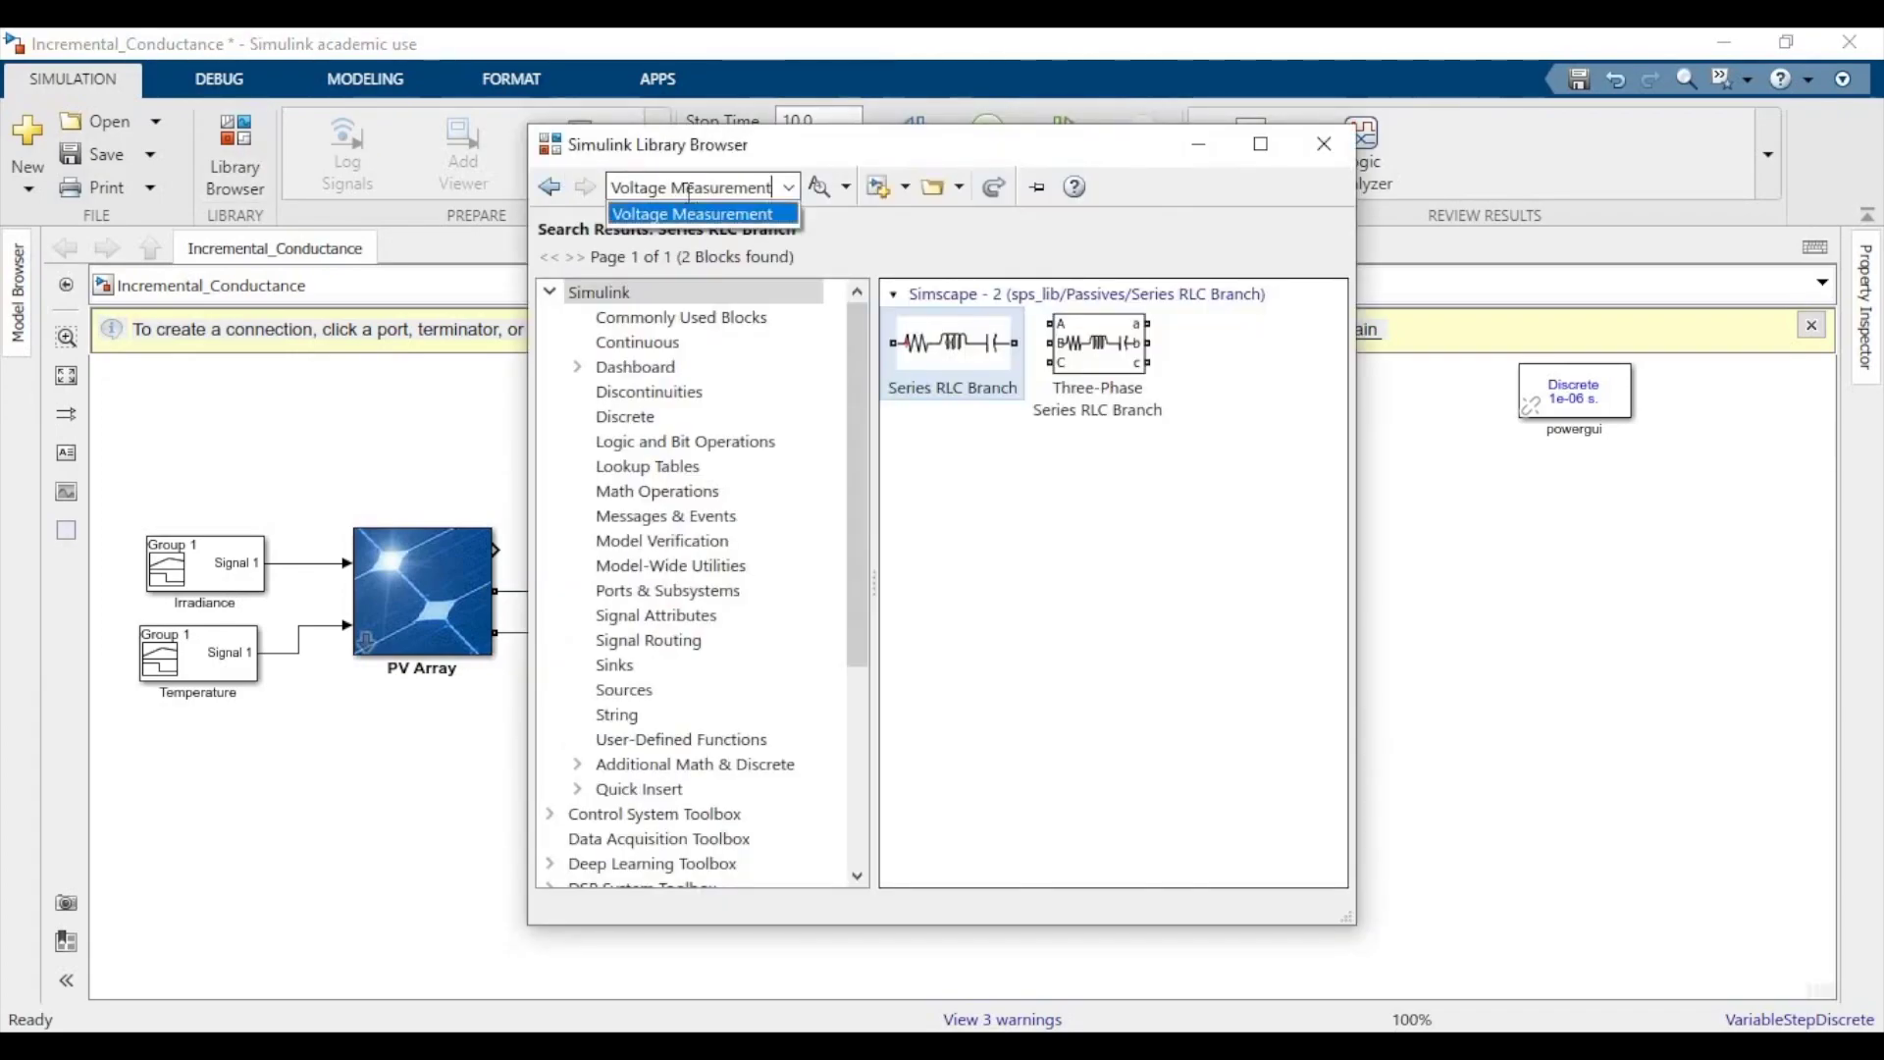
key(Return)
drag(923, 343, 1262, 594)
drag(883, 695, 881, 691)
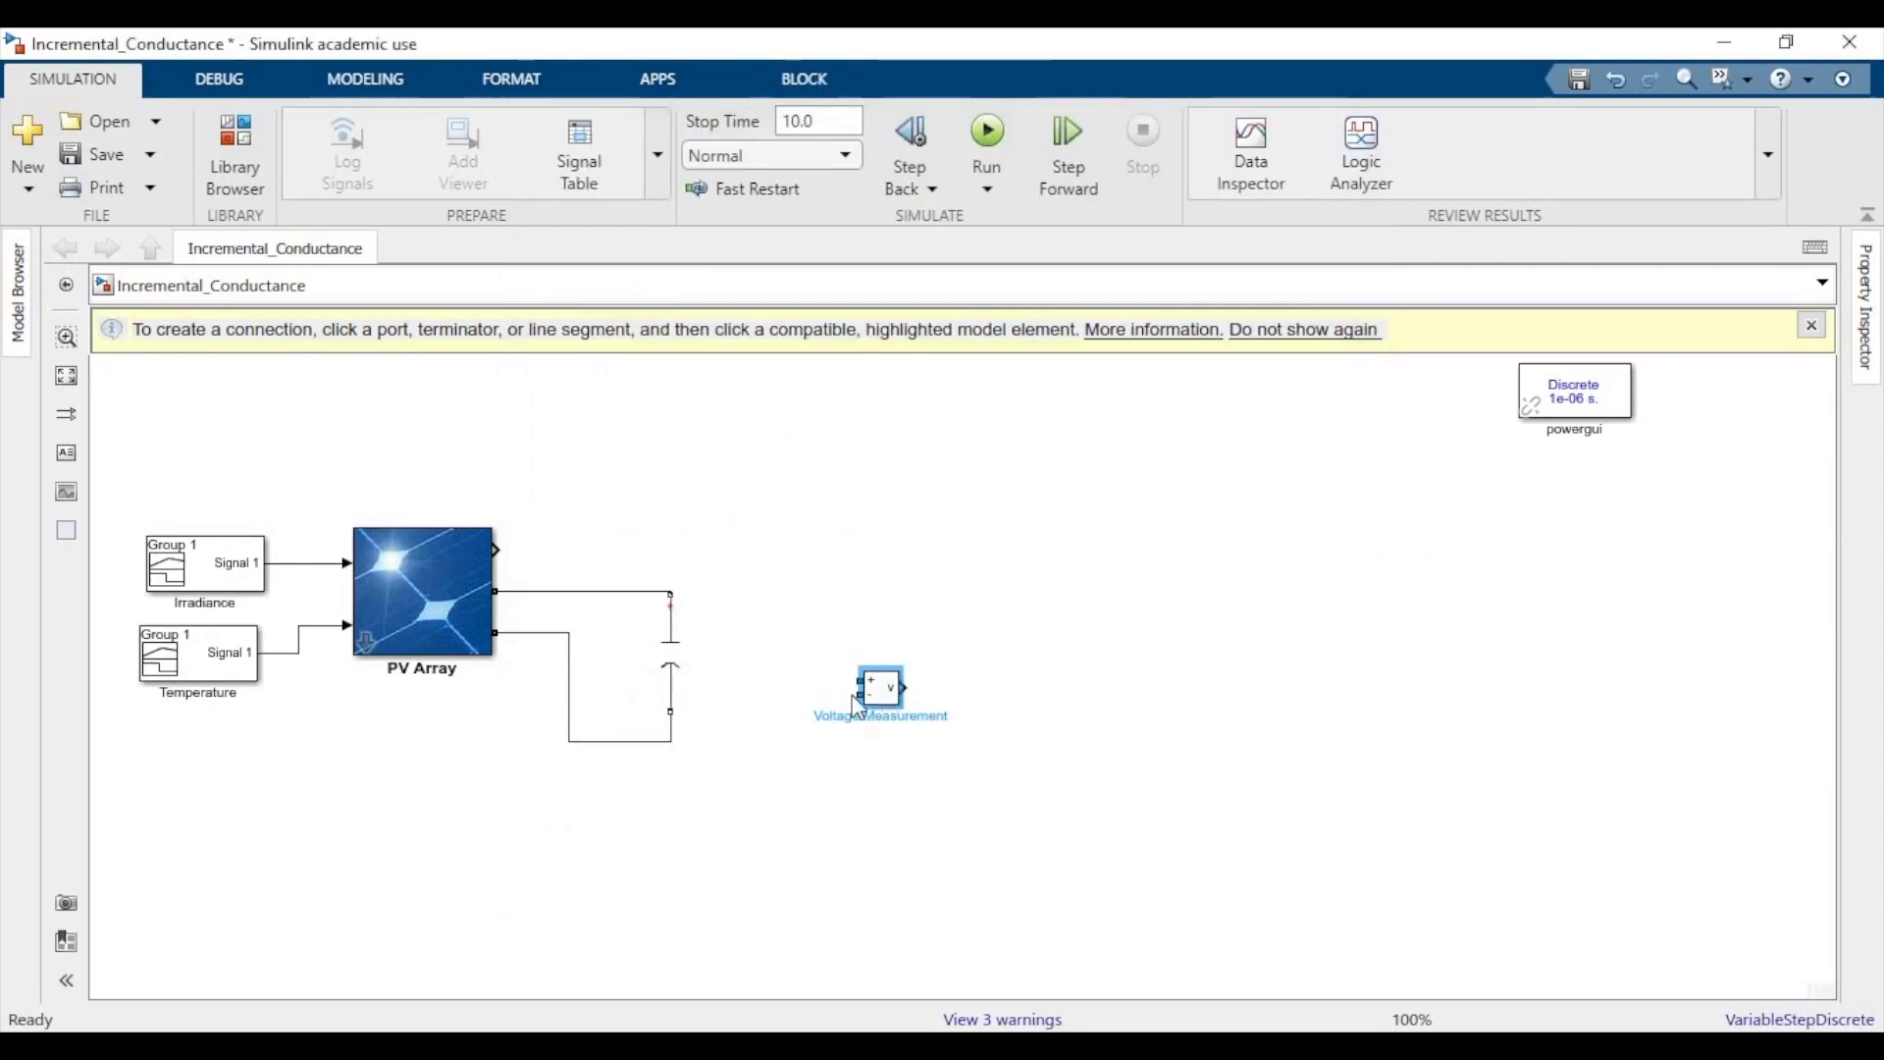
Wire the meter's + input to the top line and its – input to the bottom line.
click(677, 595)
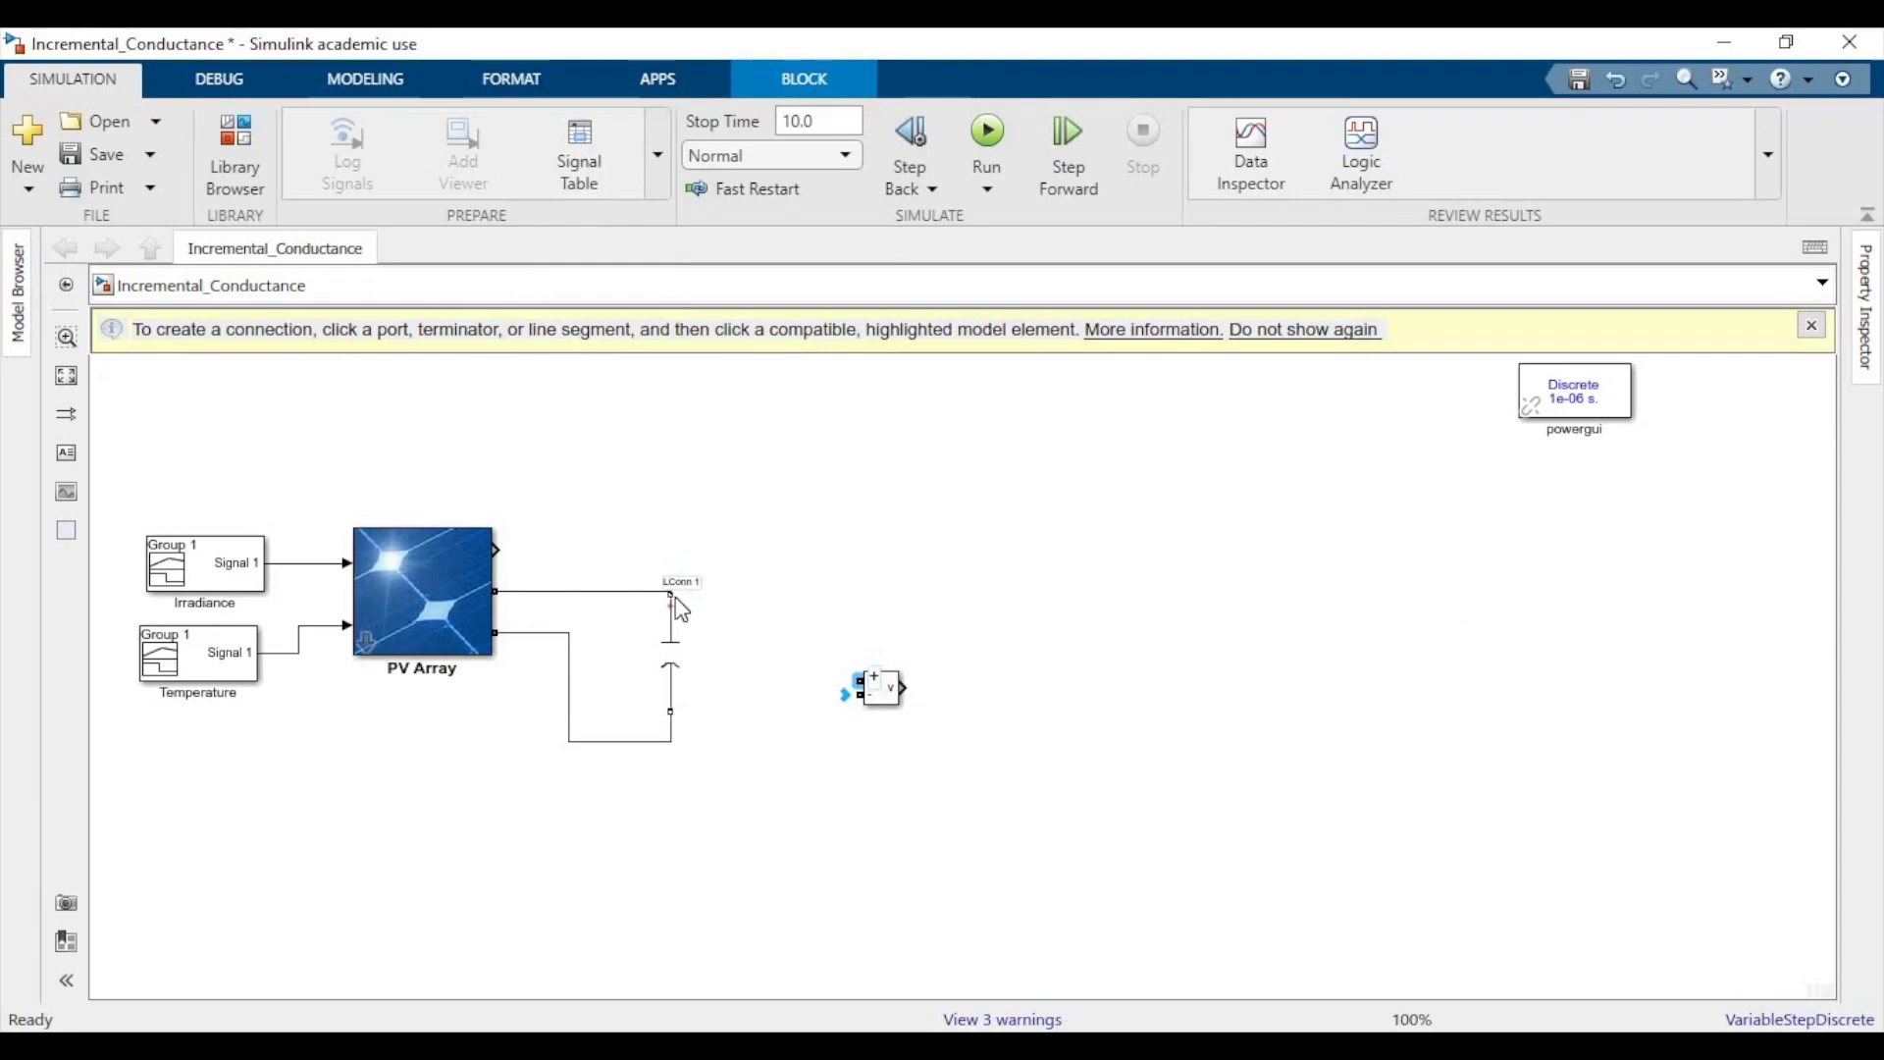
drag(852, 682, 671, 595)
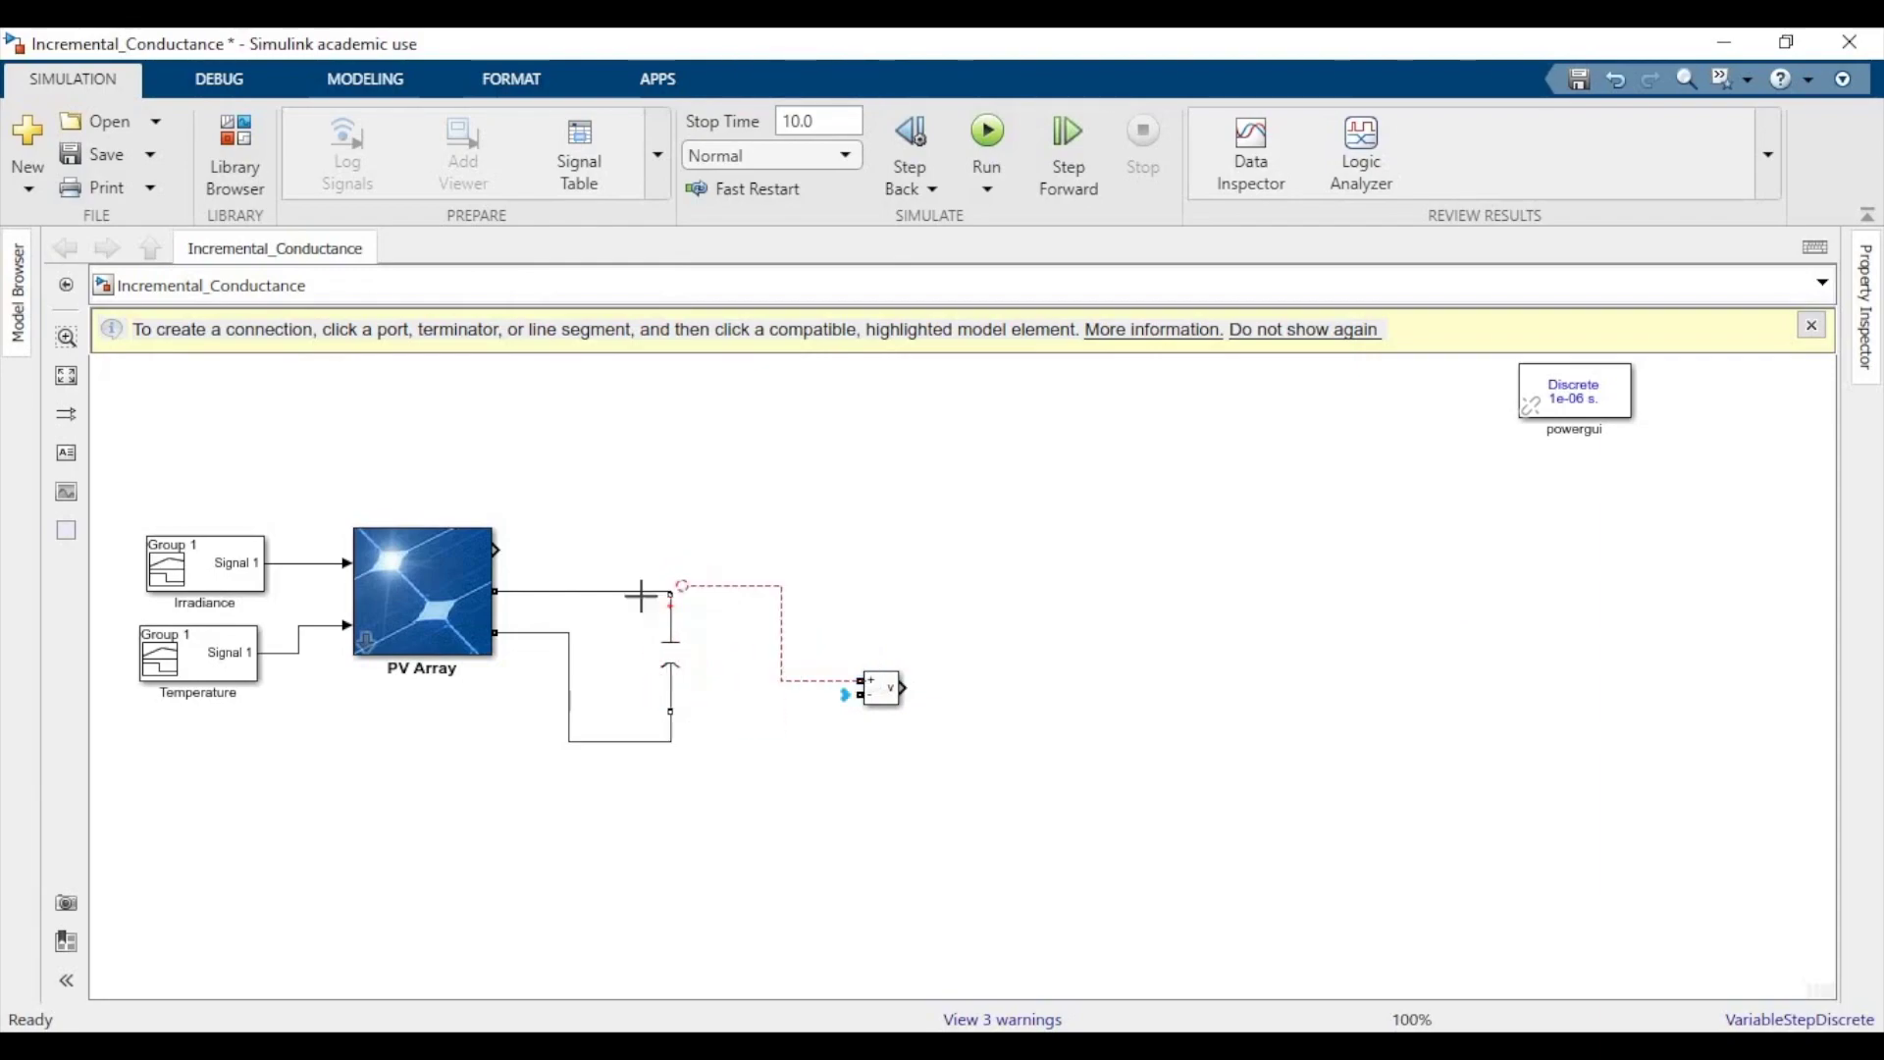
click(860, 695)
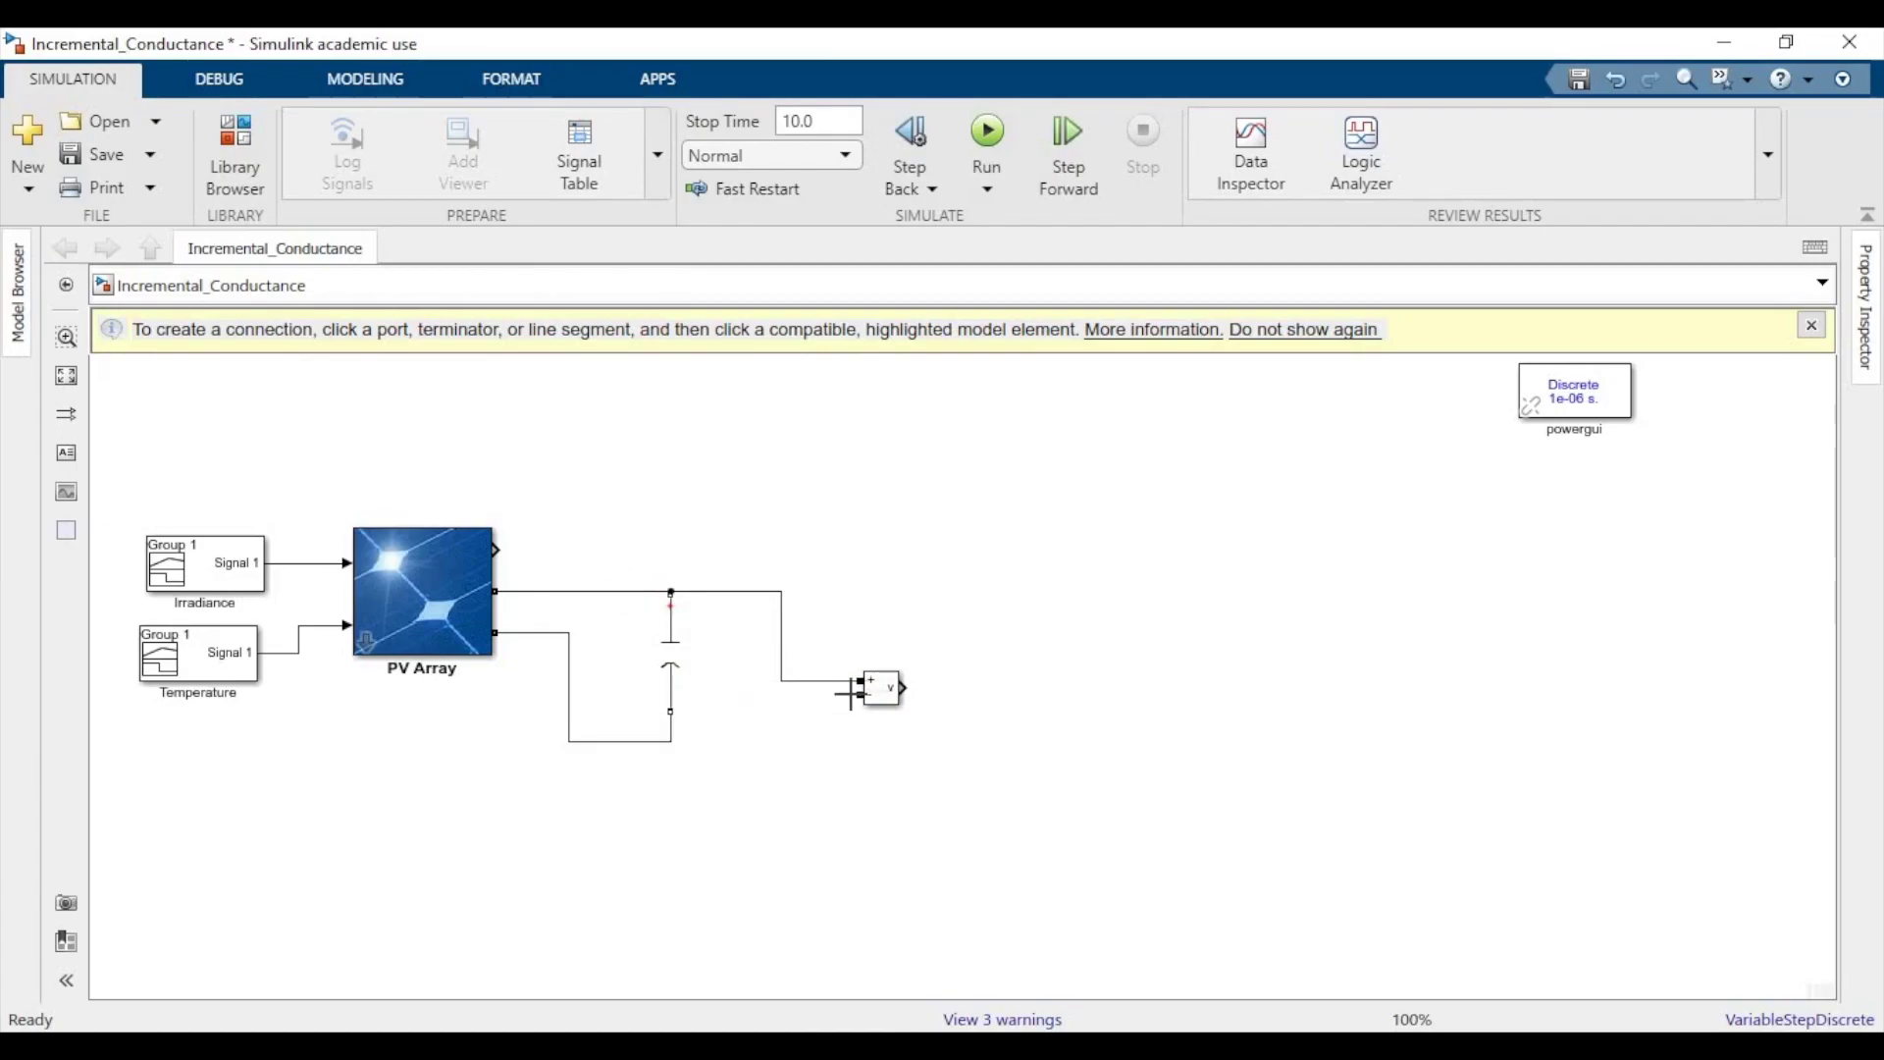
click(671, 742)
Add a Current Measurement block on the PV Array's upper output line.
click(240, 149)
triple_click(746, 187)
text(Cu)
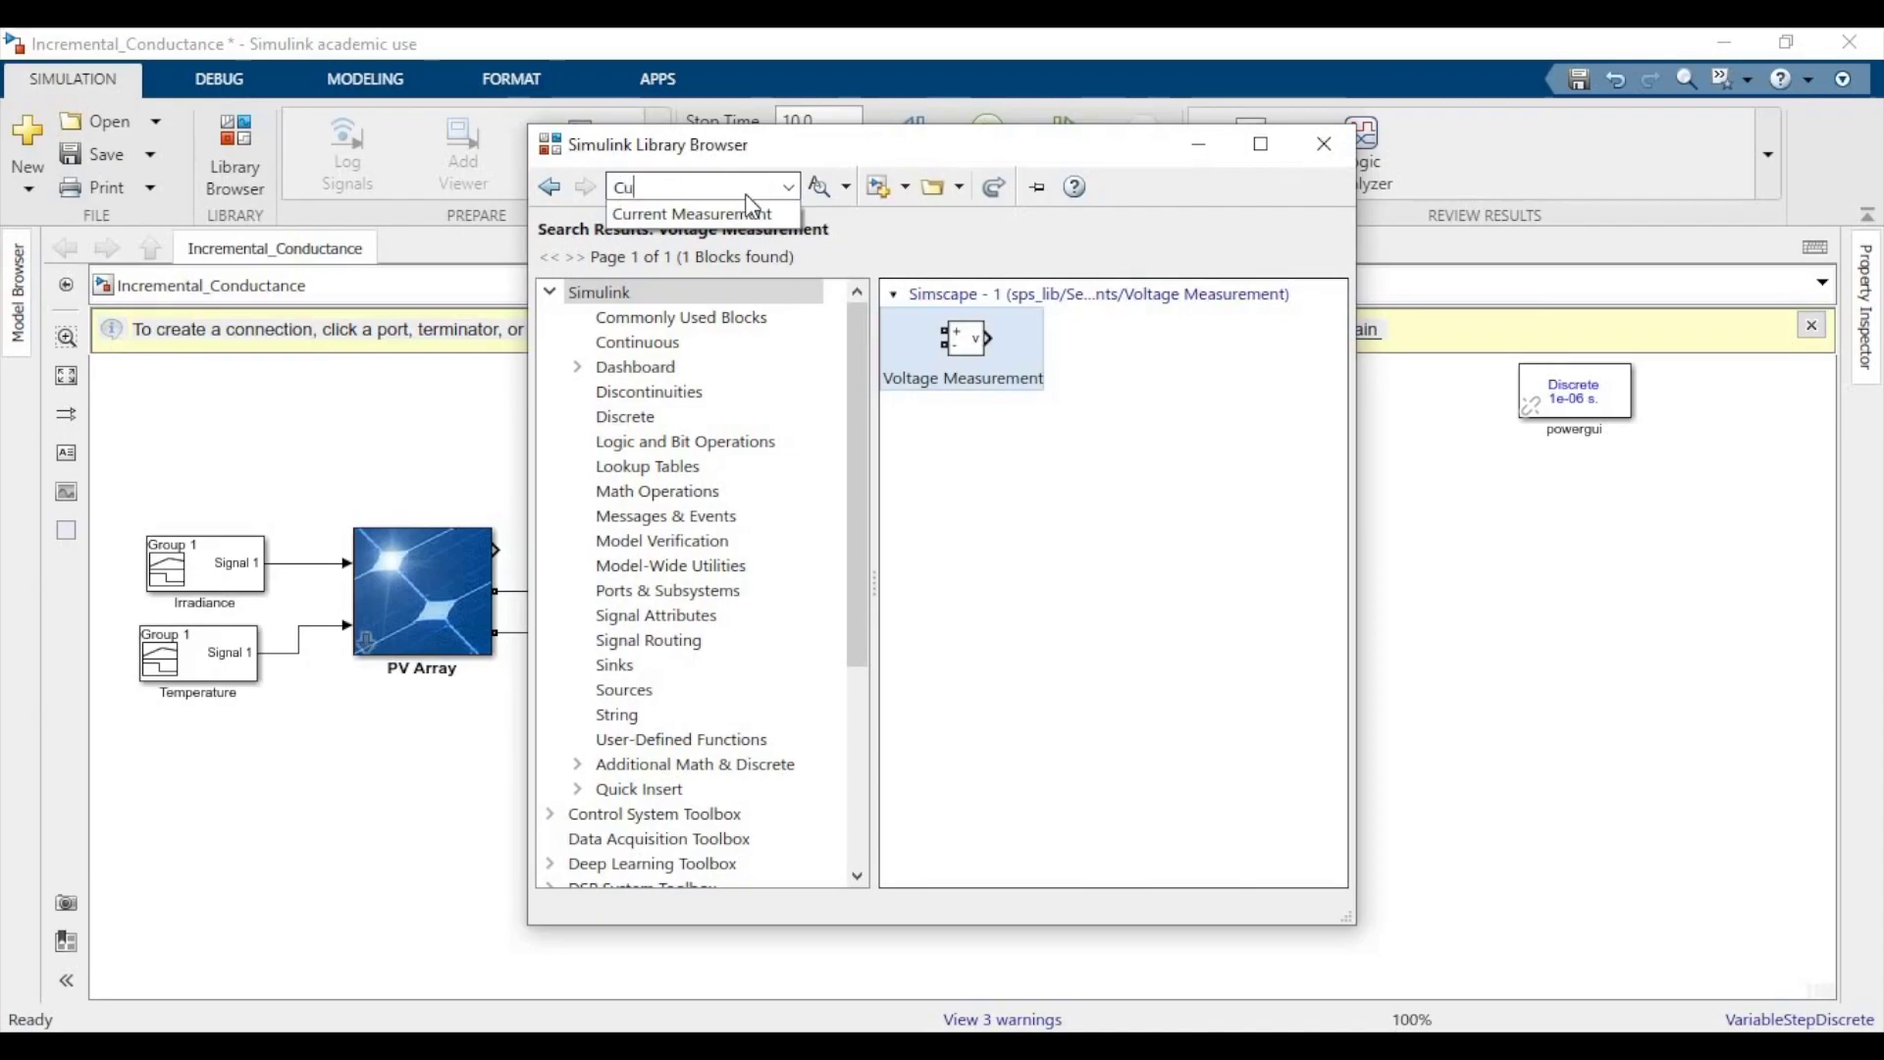
text(rren)
key(Down)
key(Return)
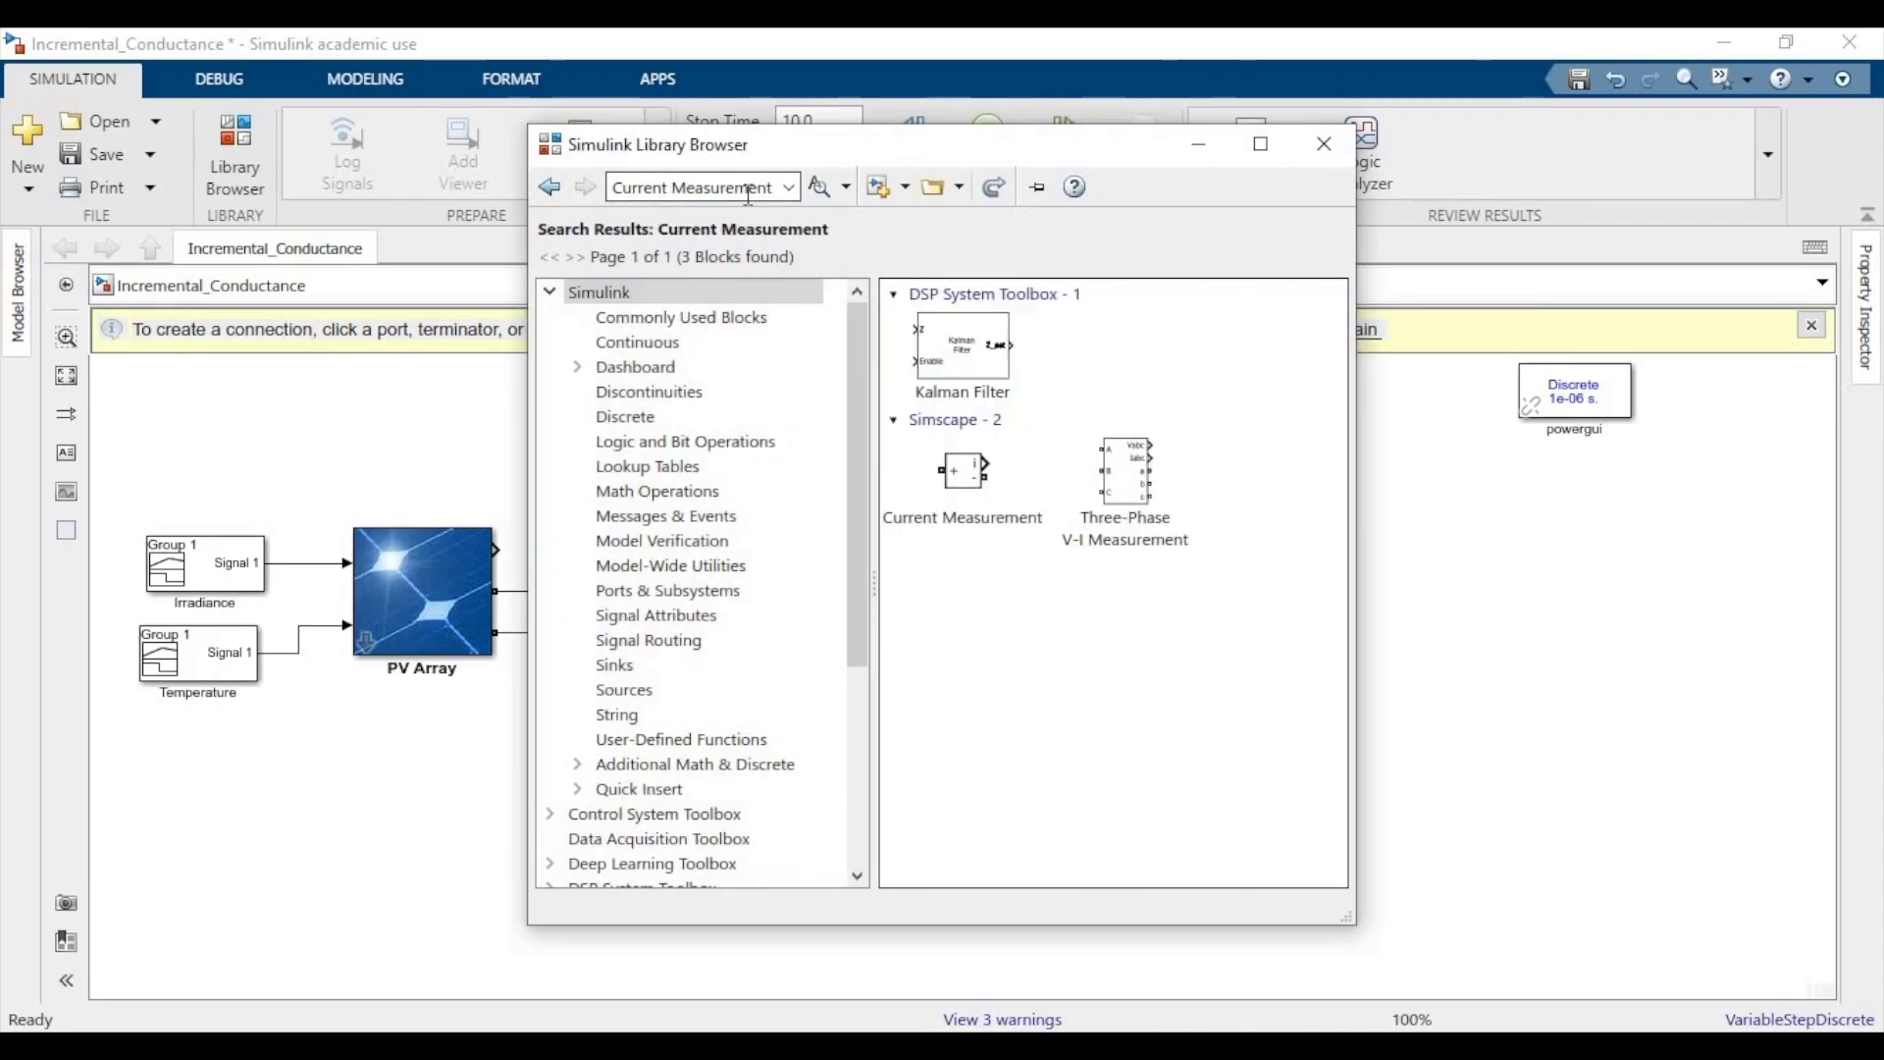
drag(972, 471, 550, 531)
Delete the top-line wire segment and clear the library search box.
click(581, 592)
key(Delete)
click(231, 143)
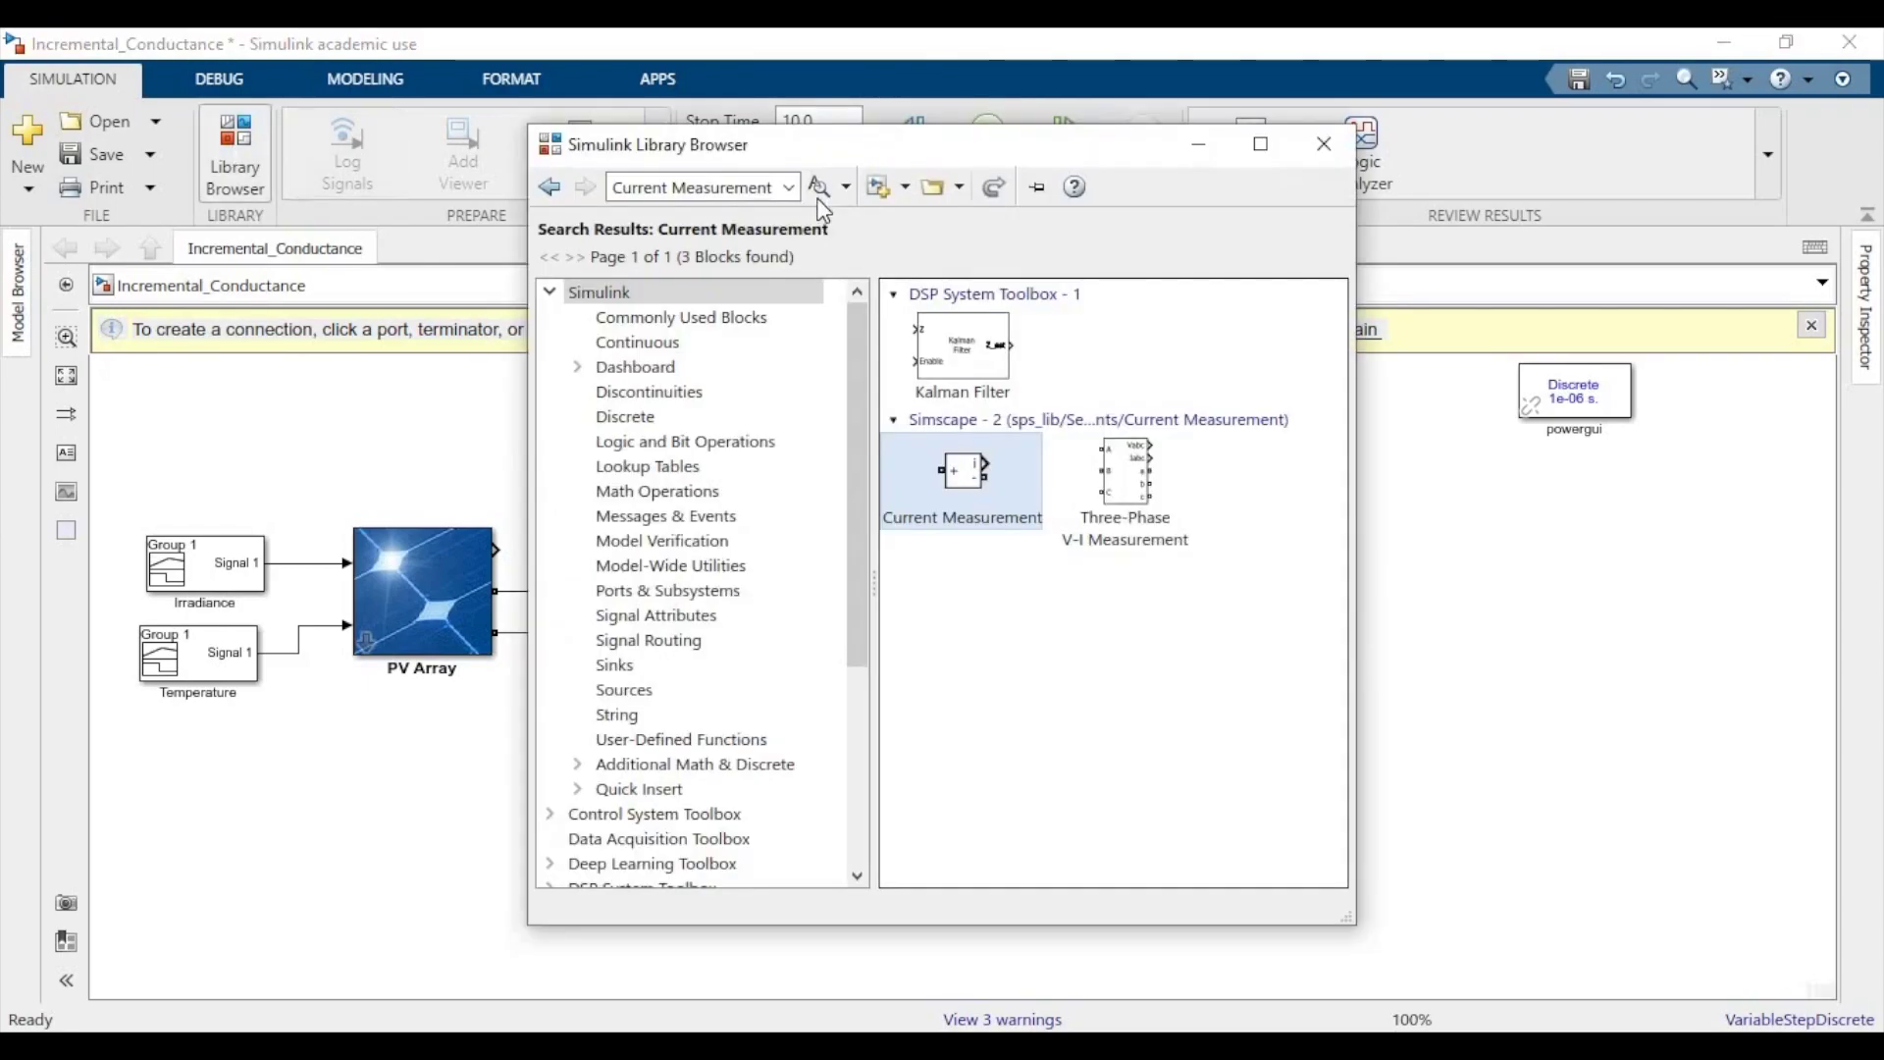
click(749, 189)
key(BackSpace)
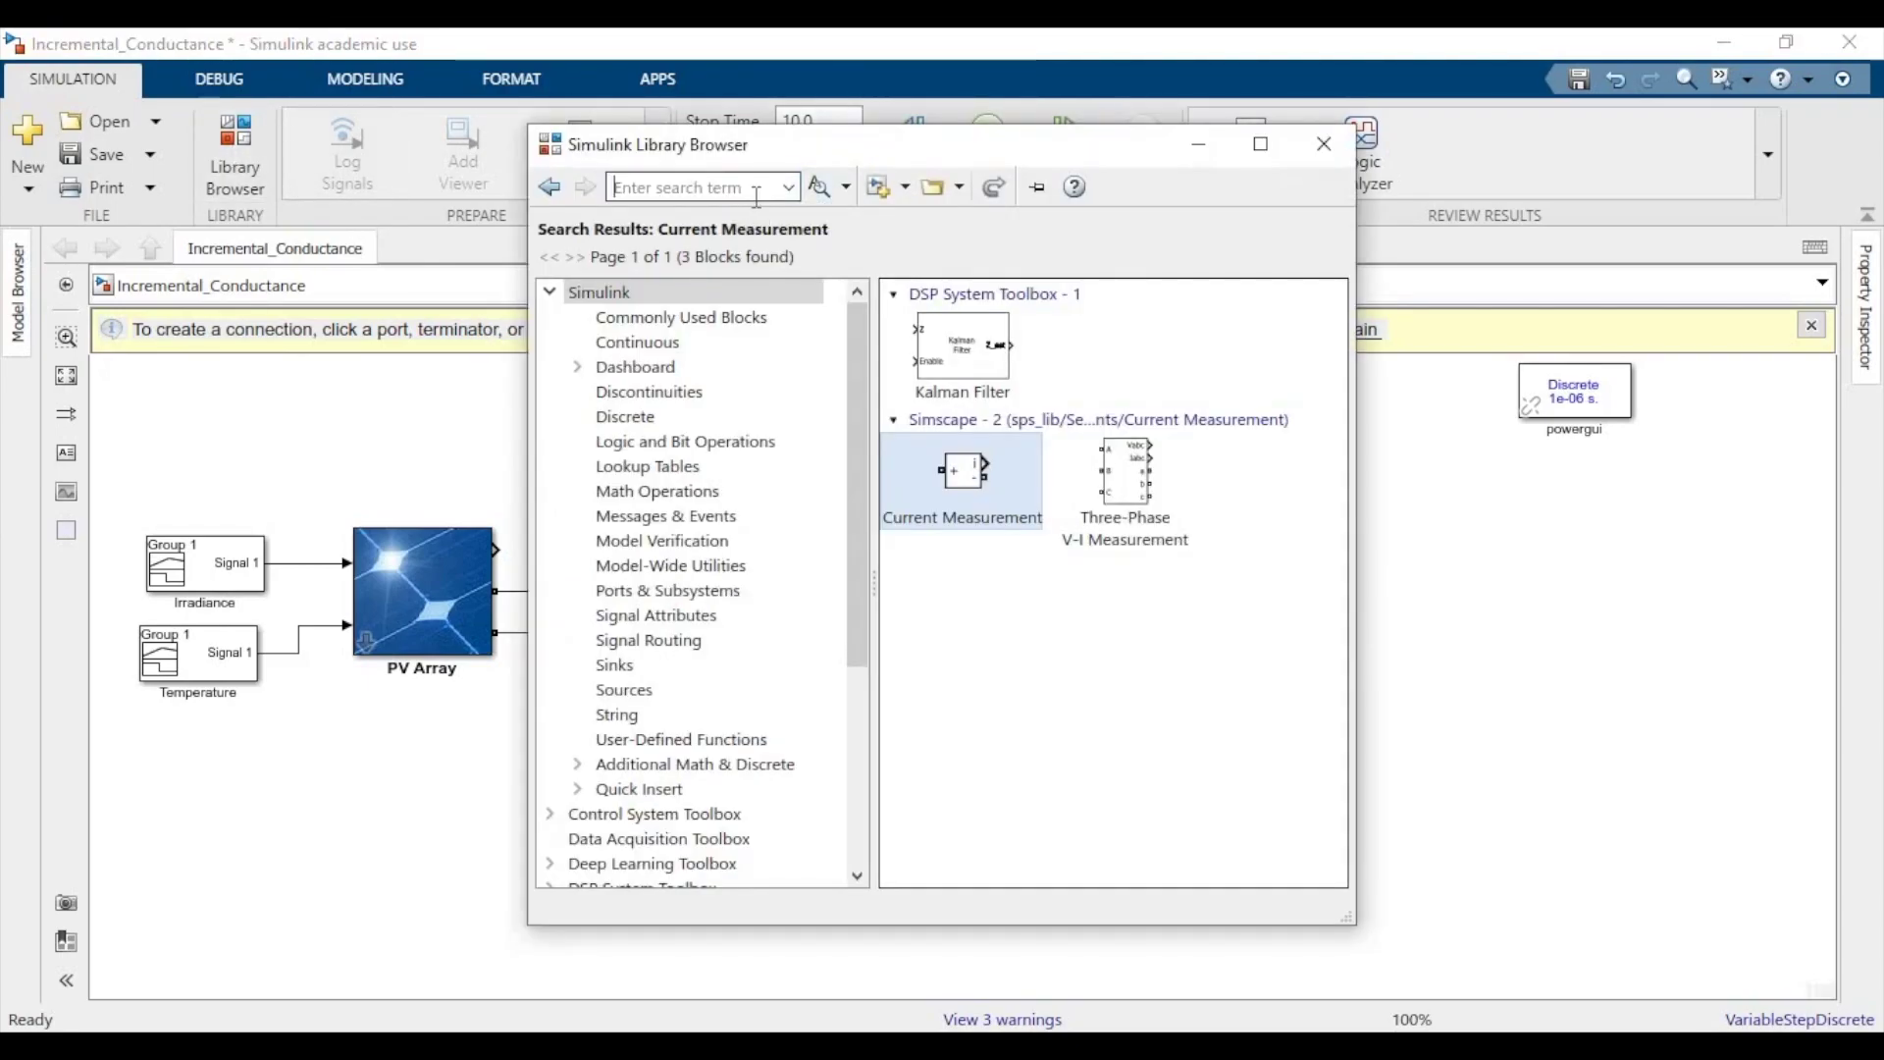
Add a Series RLC Branch and connect its left end to the top line.
text(Ser)
click(686, 213)
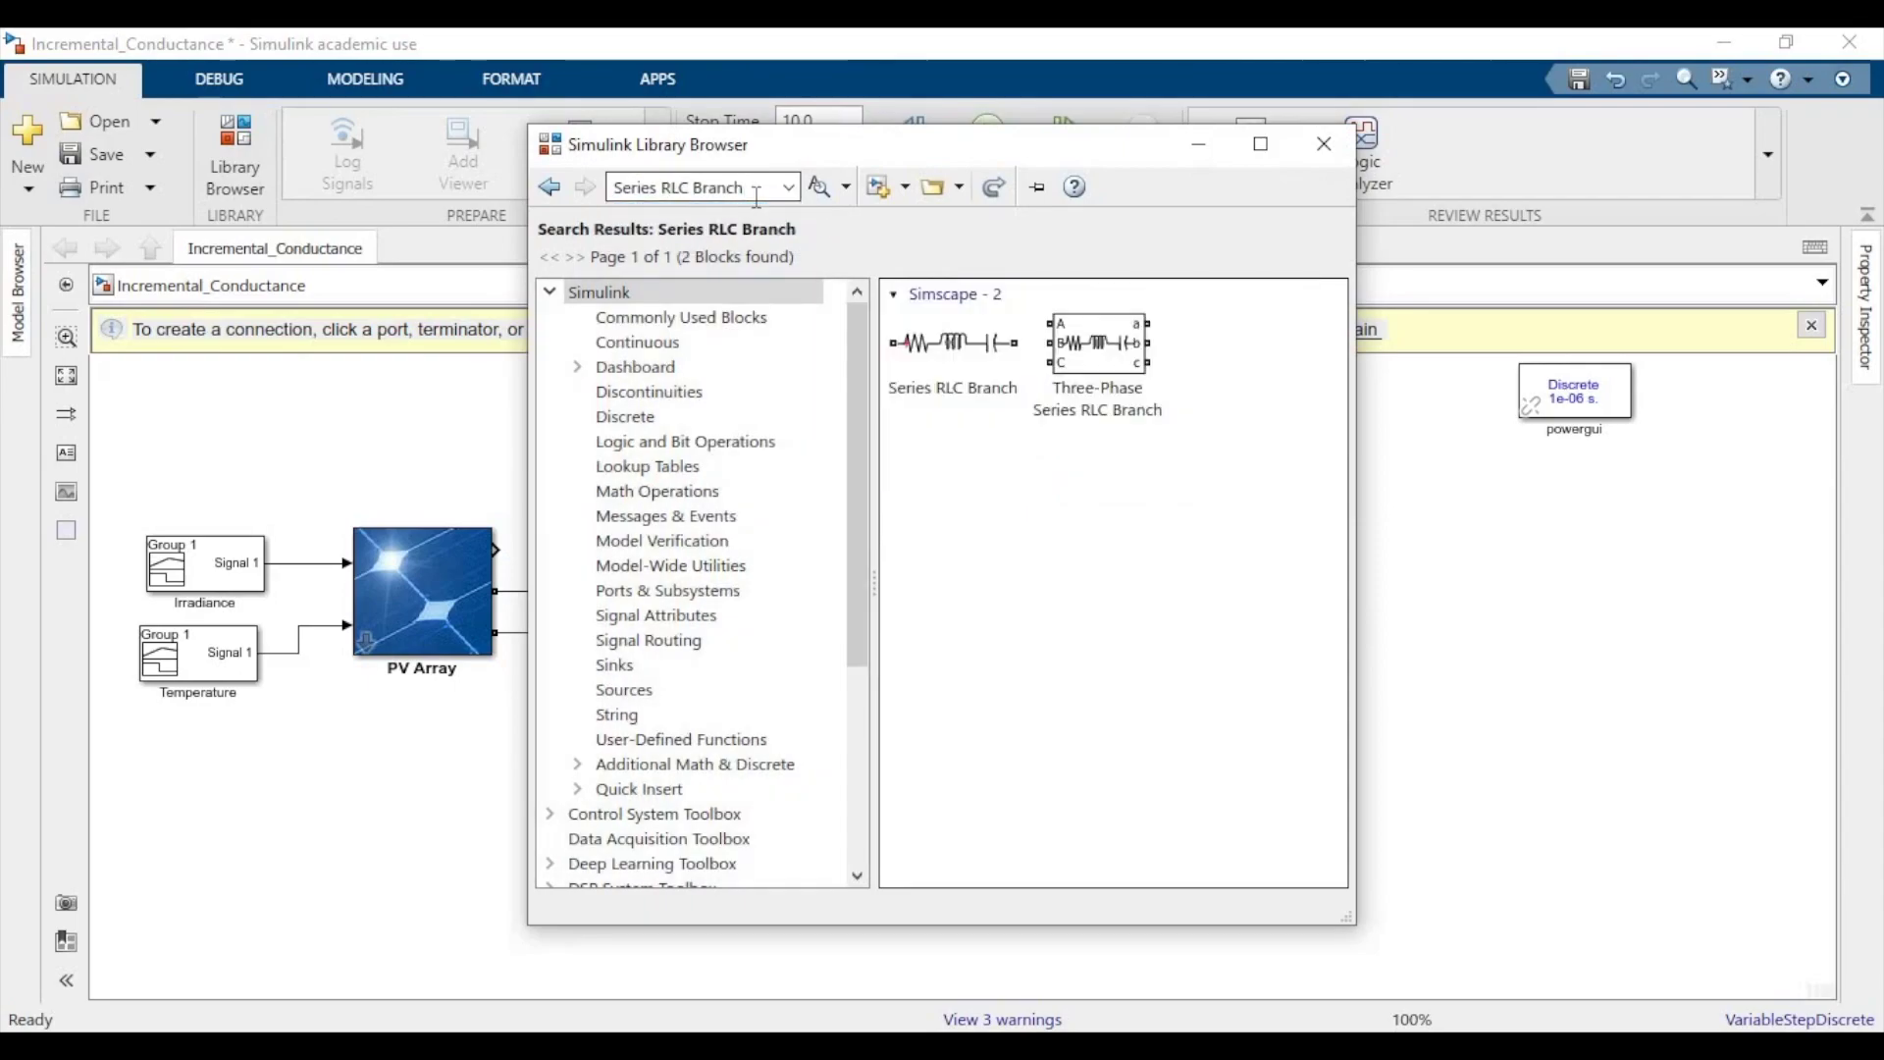
drag(957, 393, 808, 591)
click(809, 591)
double_click(810, 591)
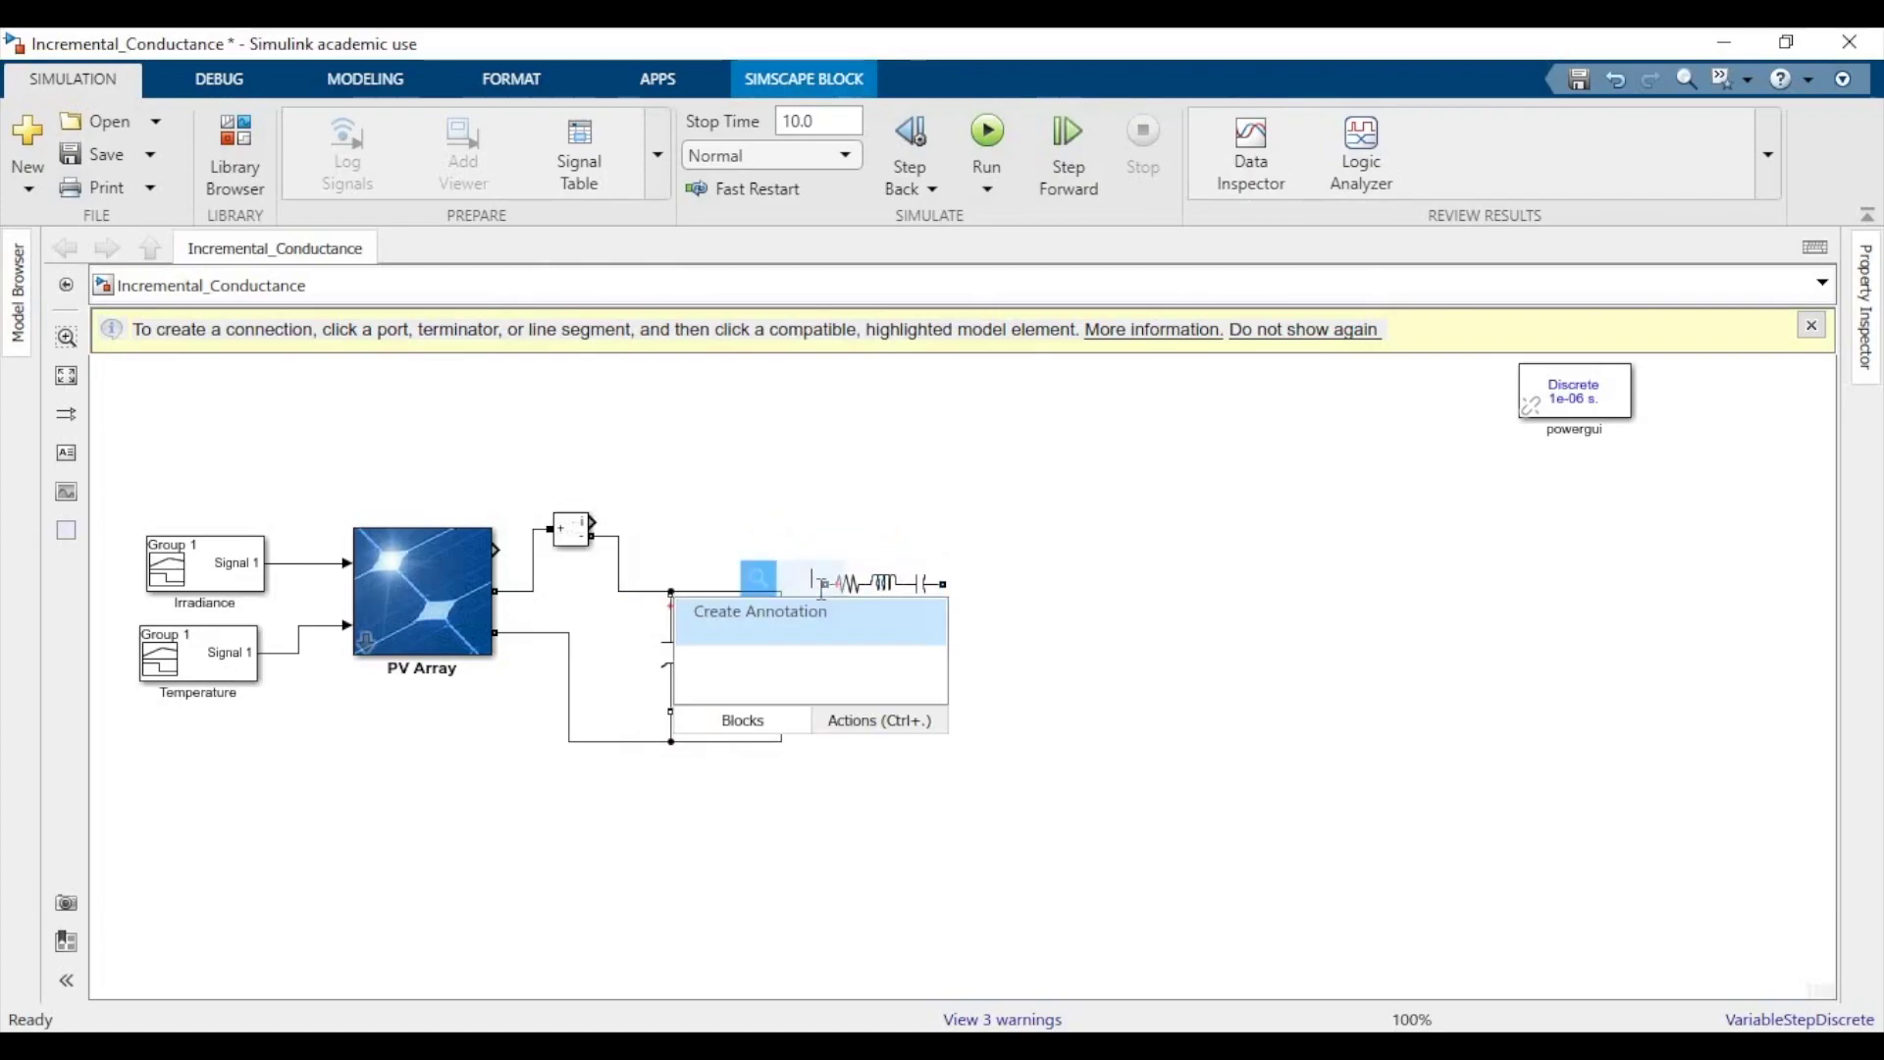
key(Escape)
drag(824, 586, 784, 601)
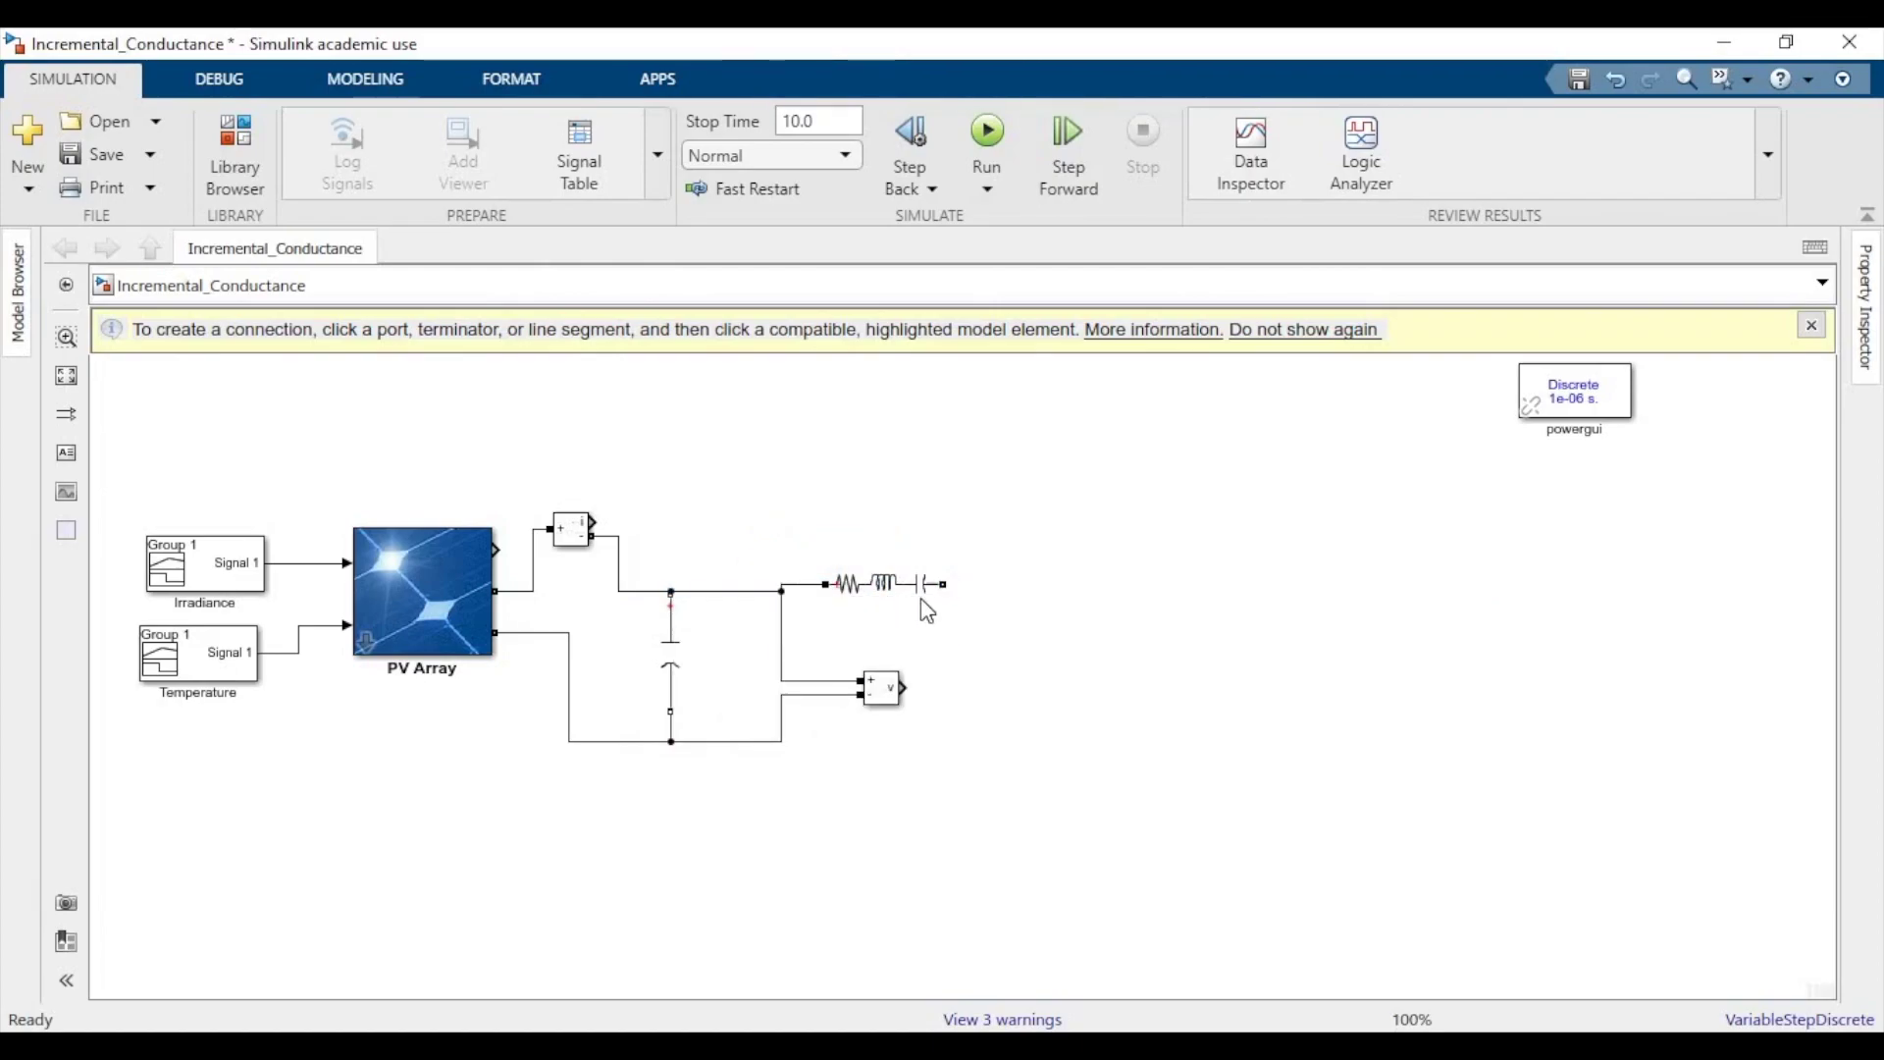
Make the branch RL with 0.005 Ω resistance and 0.005 H inductance.
double_click(890, 595)
key(BackSpace)
text(0.005)
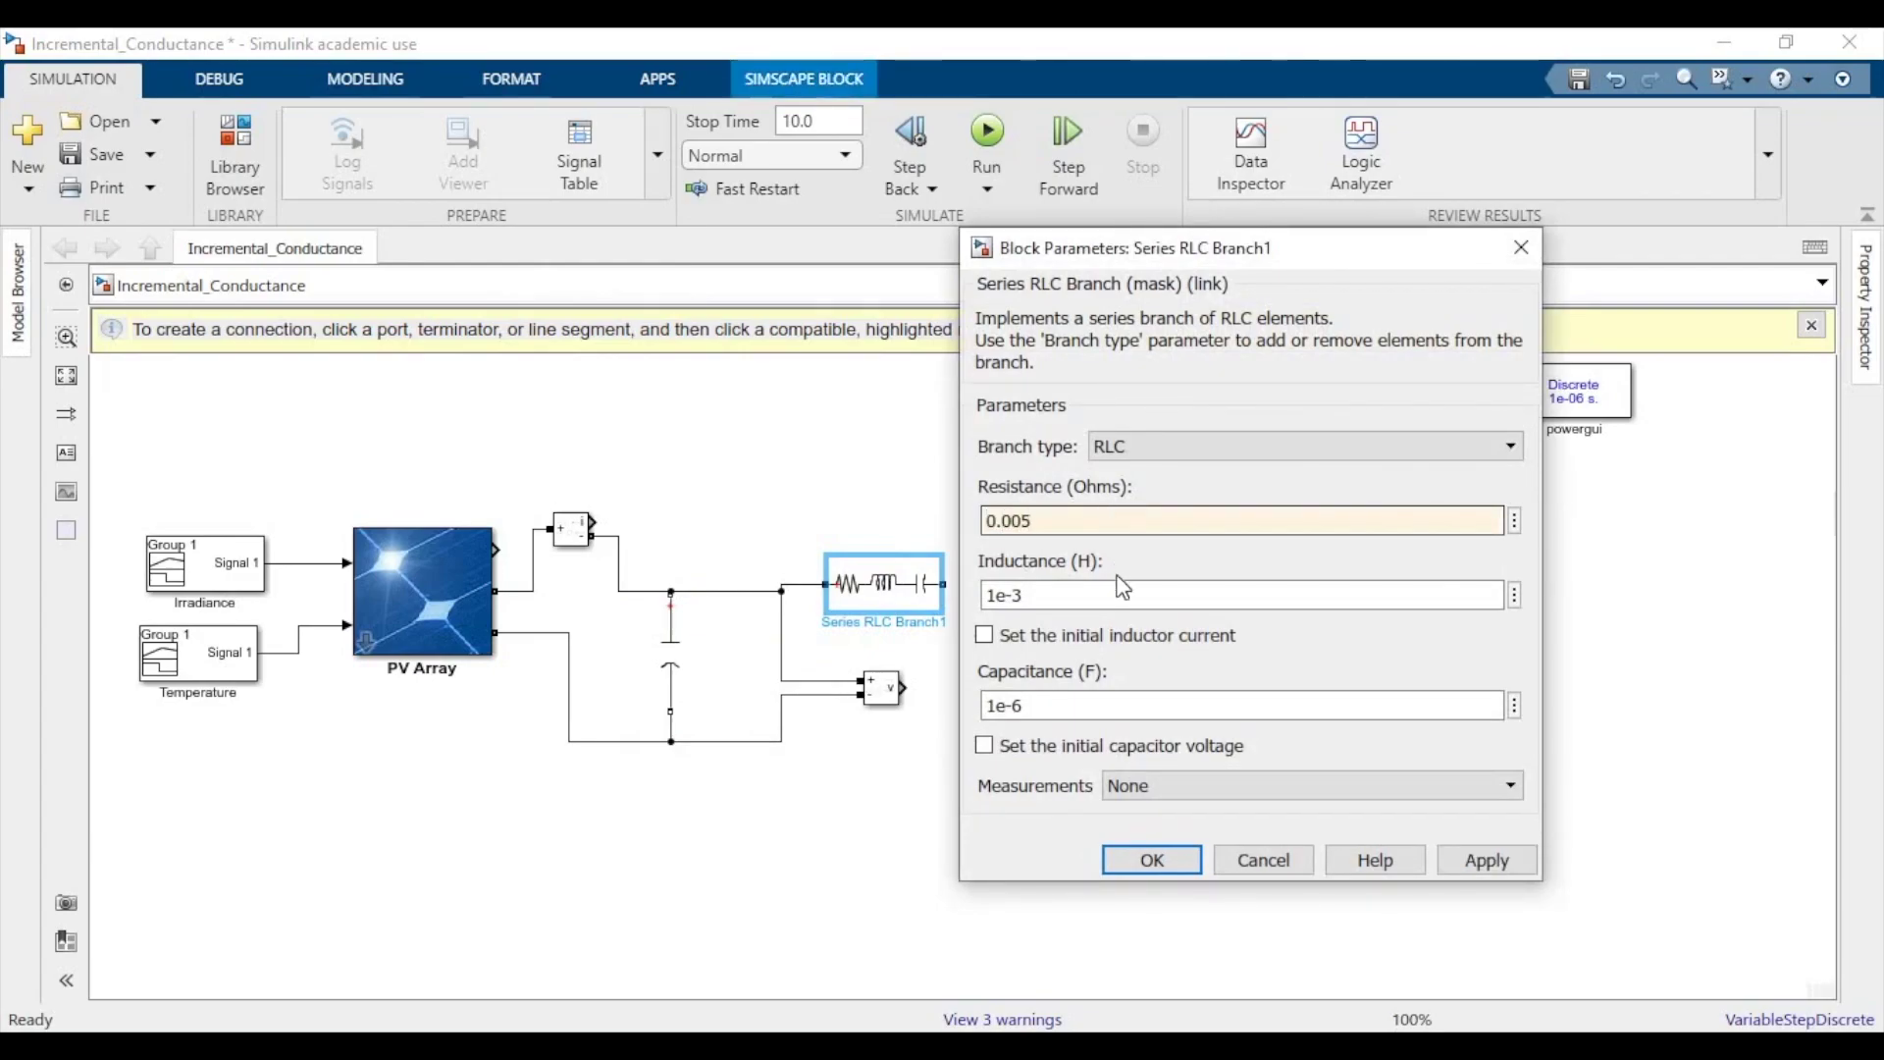
double_click(1129, 589)
text(0.05)
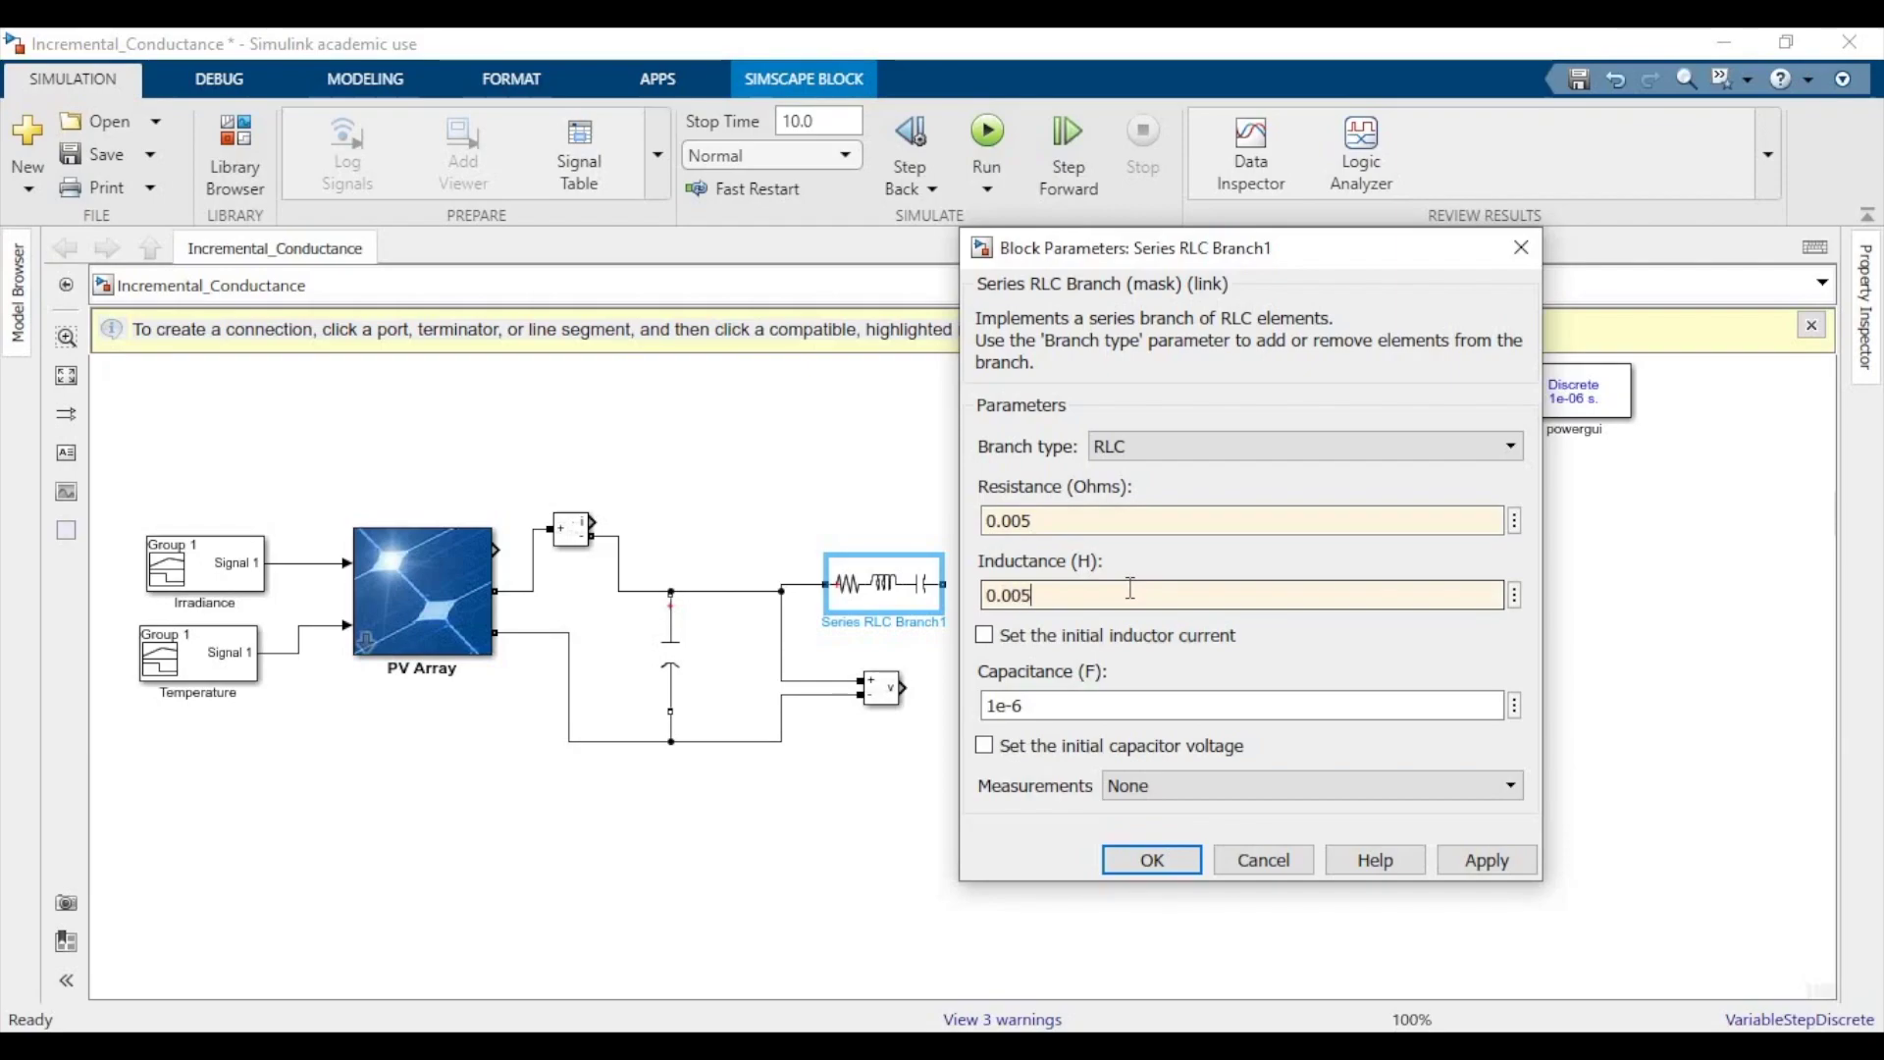
click(1286, 446)
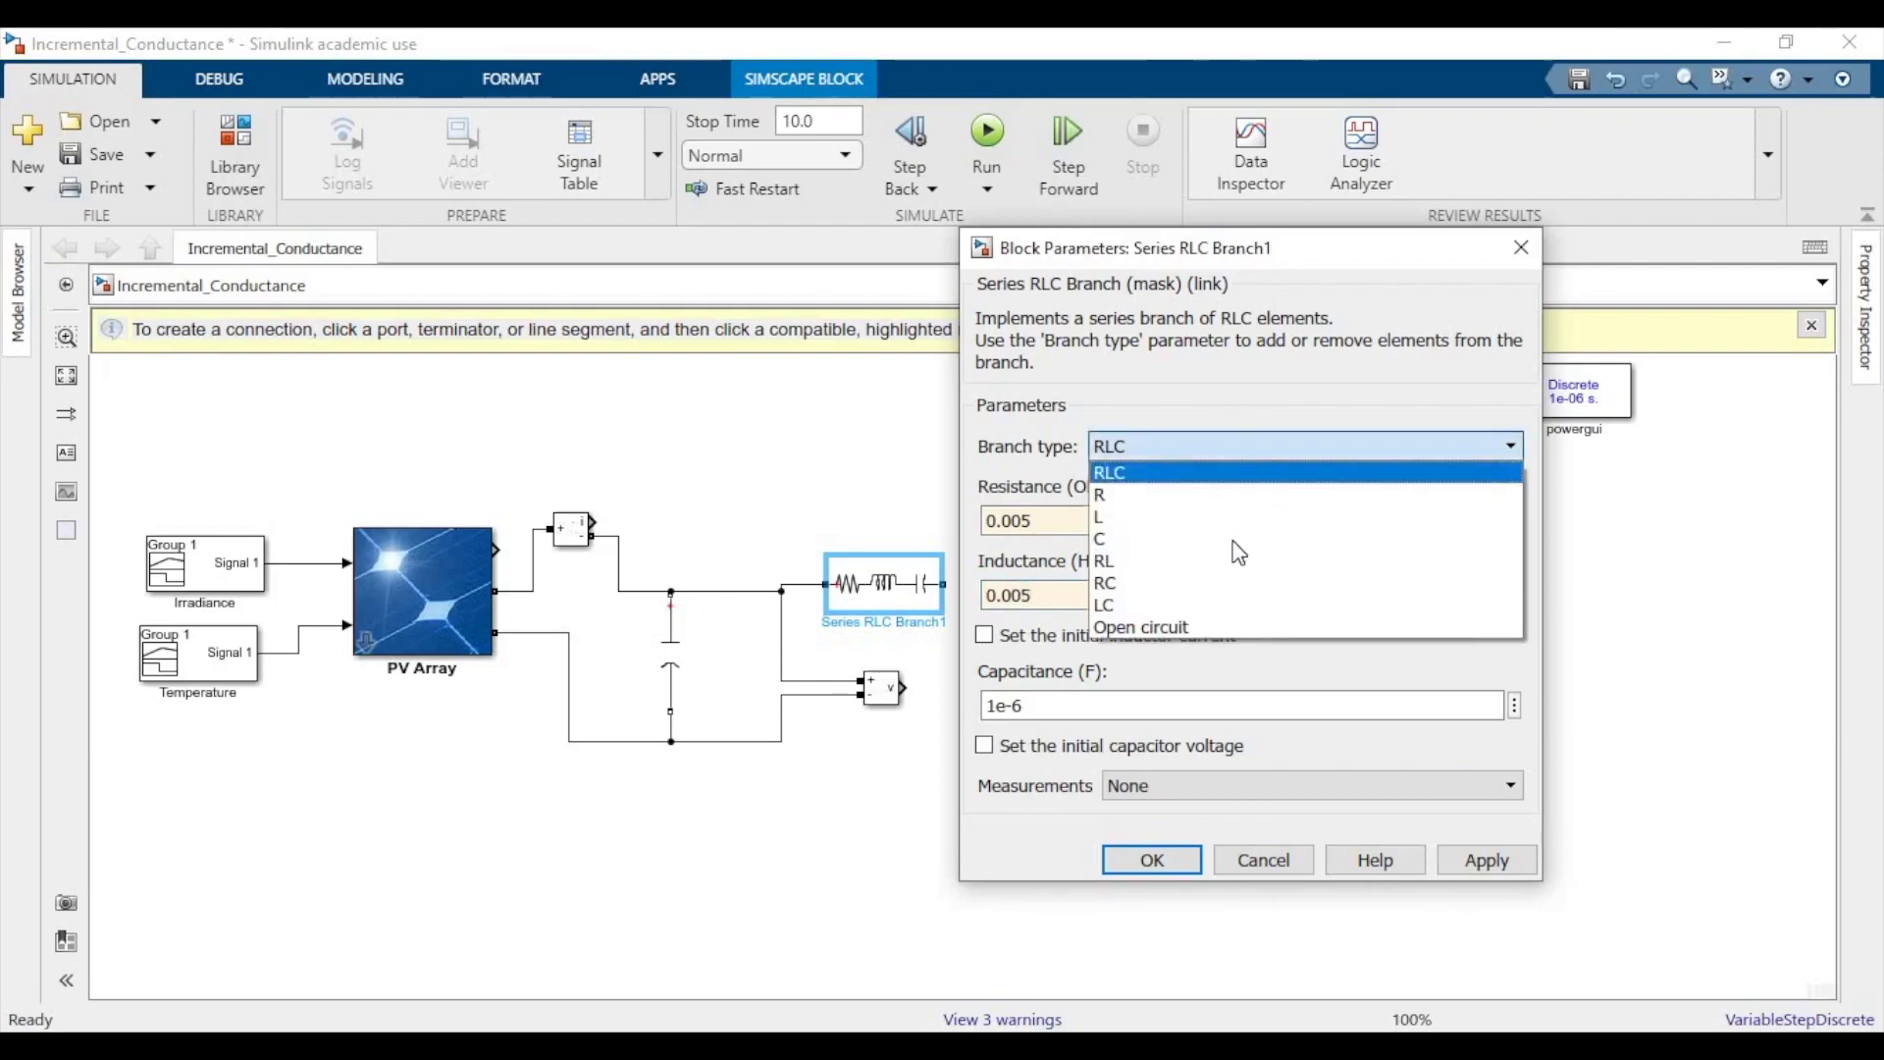
click(1238, 573)
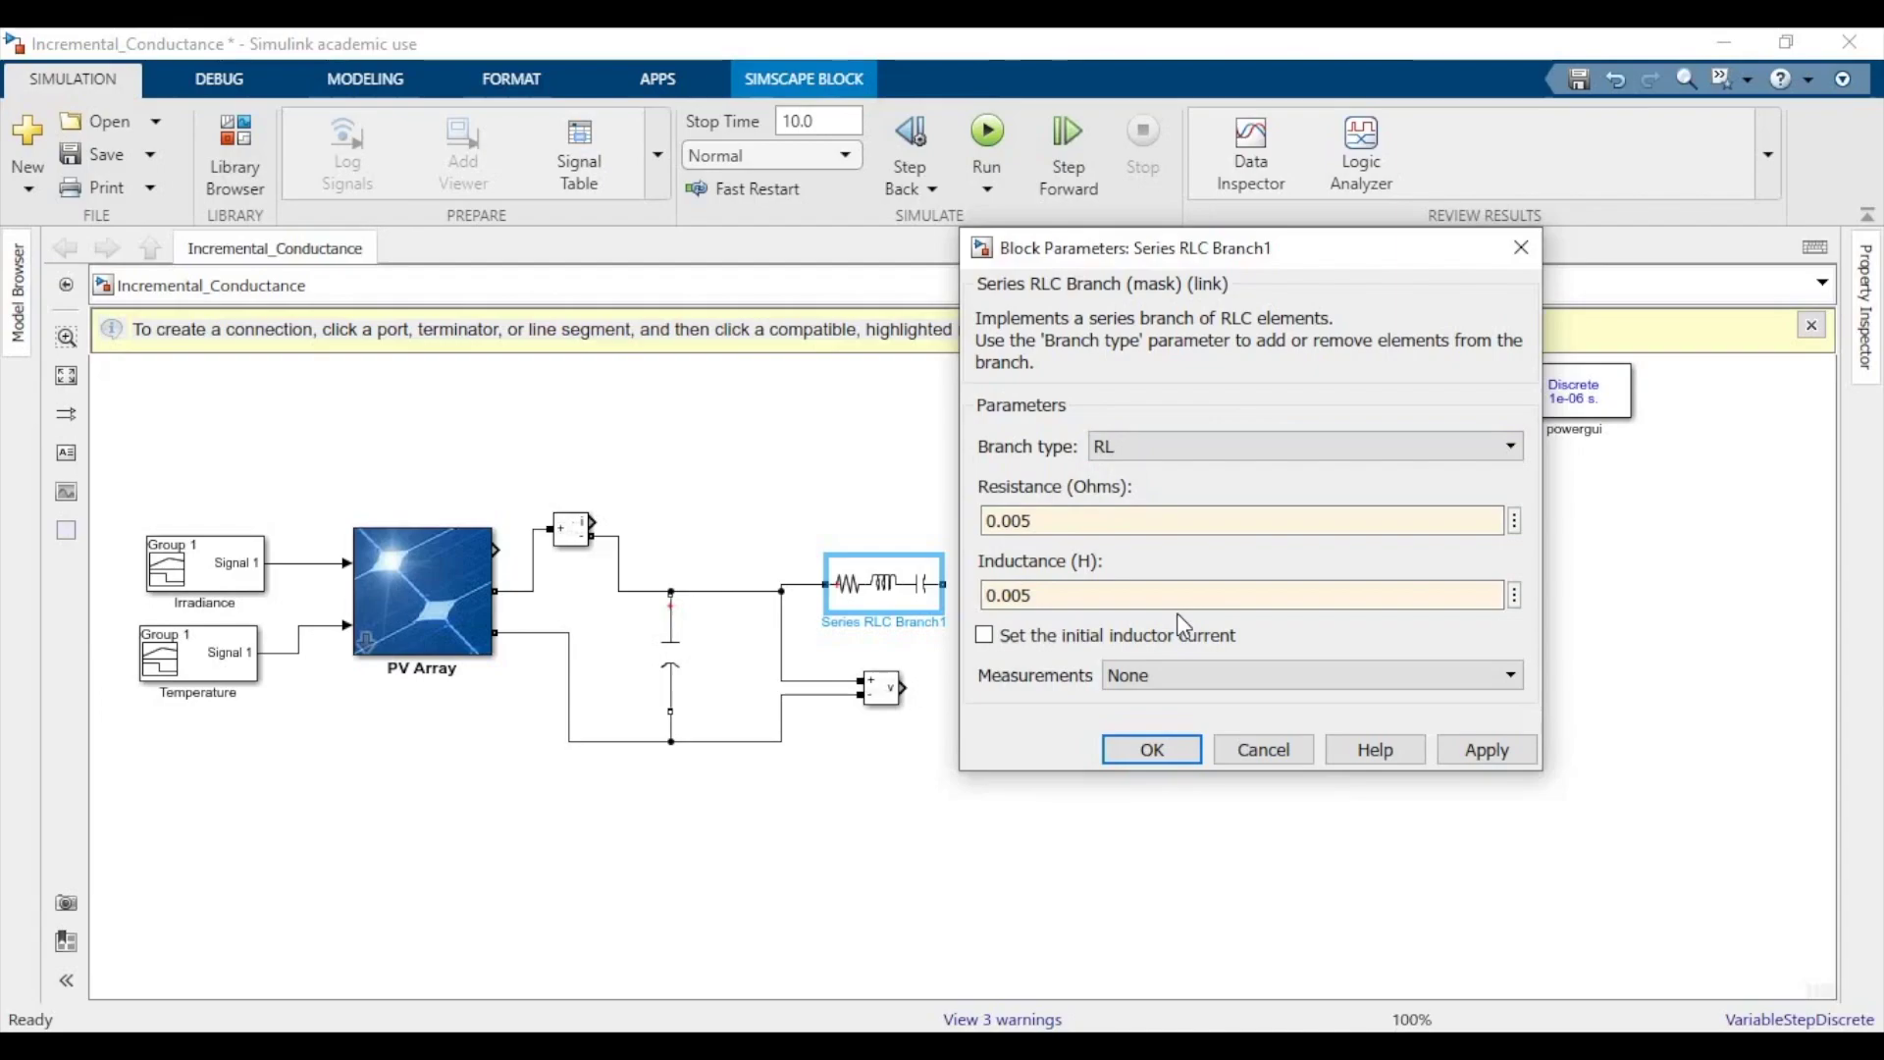
click(1124, 754)
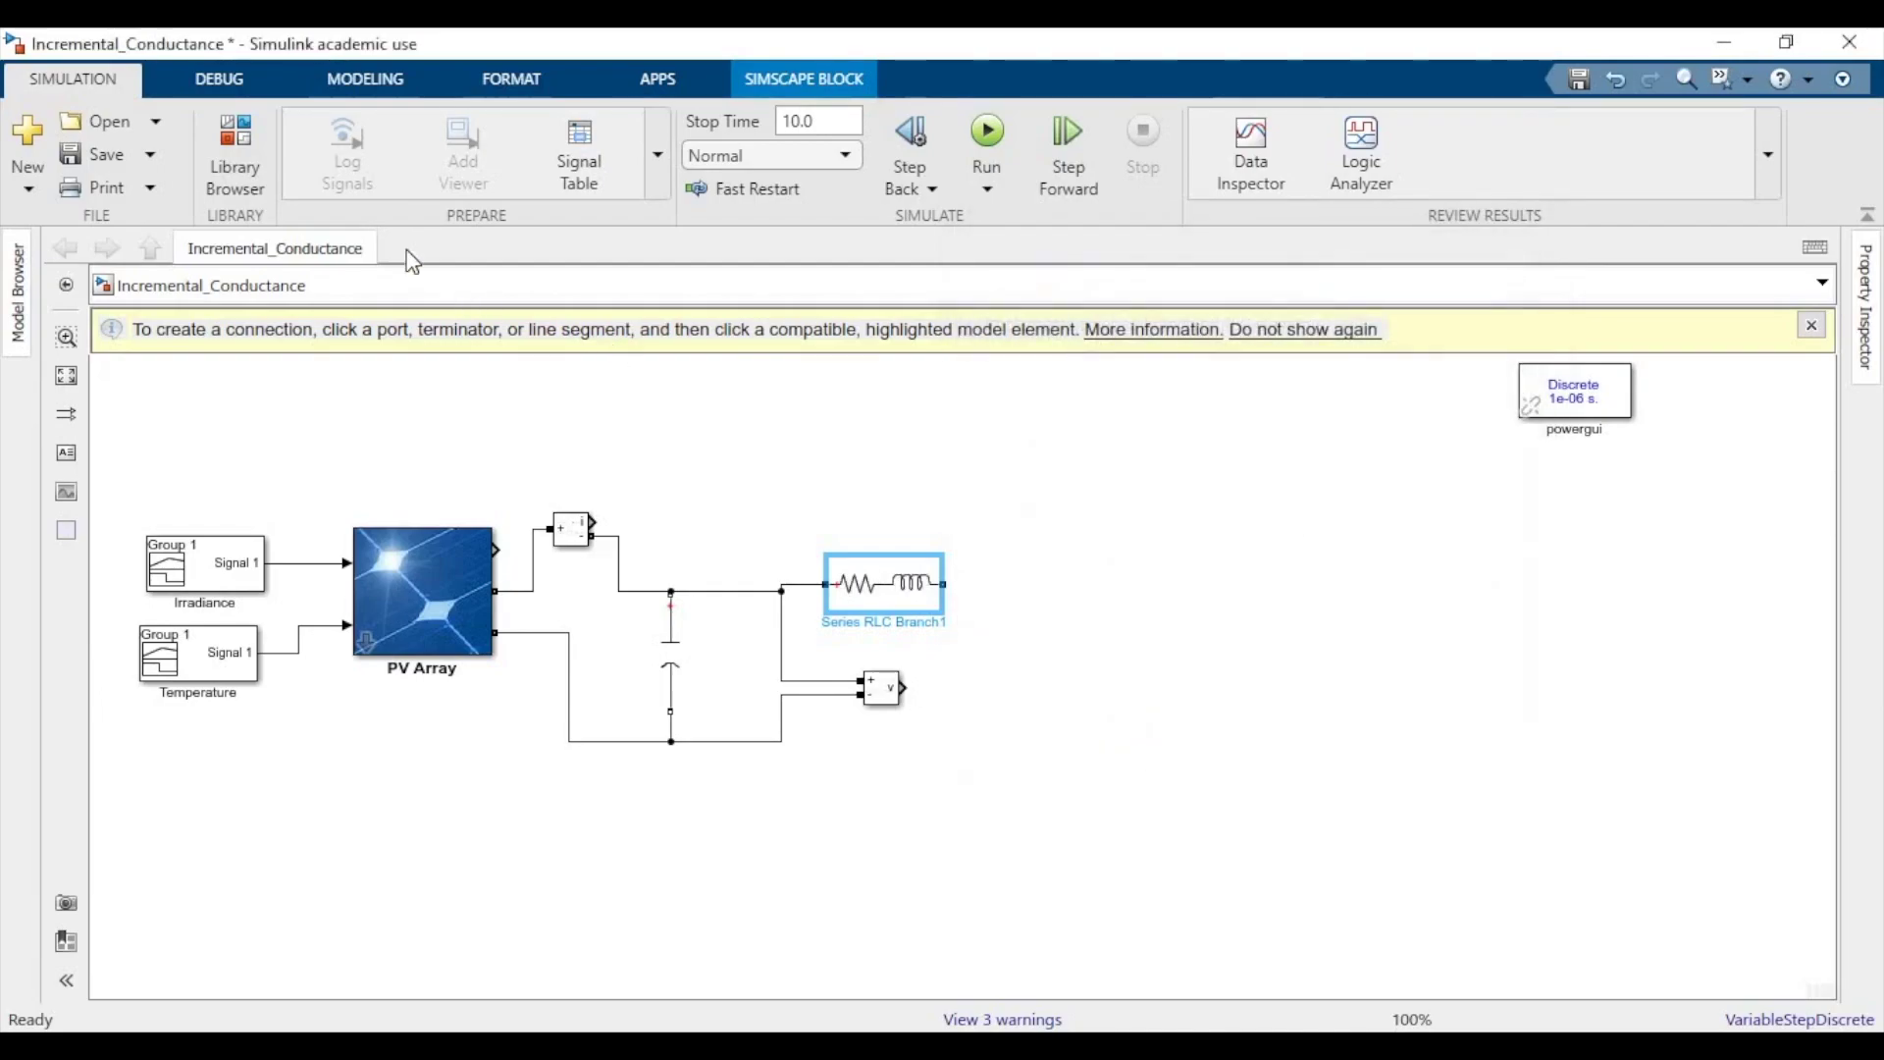
Add an IGBT block from the library below the RL branch.
click(251, 167)
click(669, 192)
text(I)
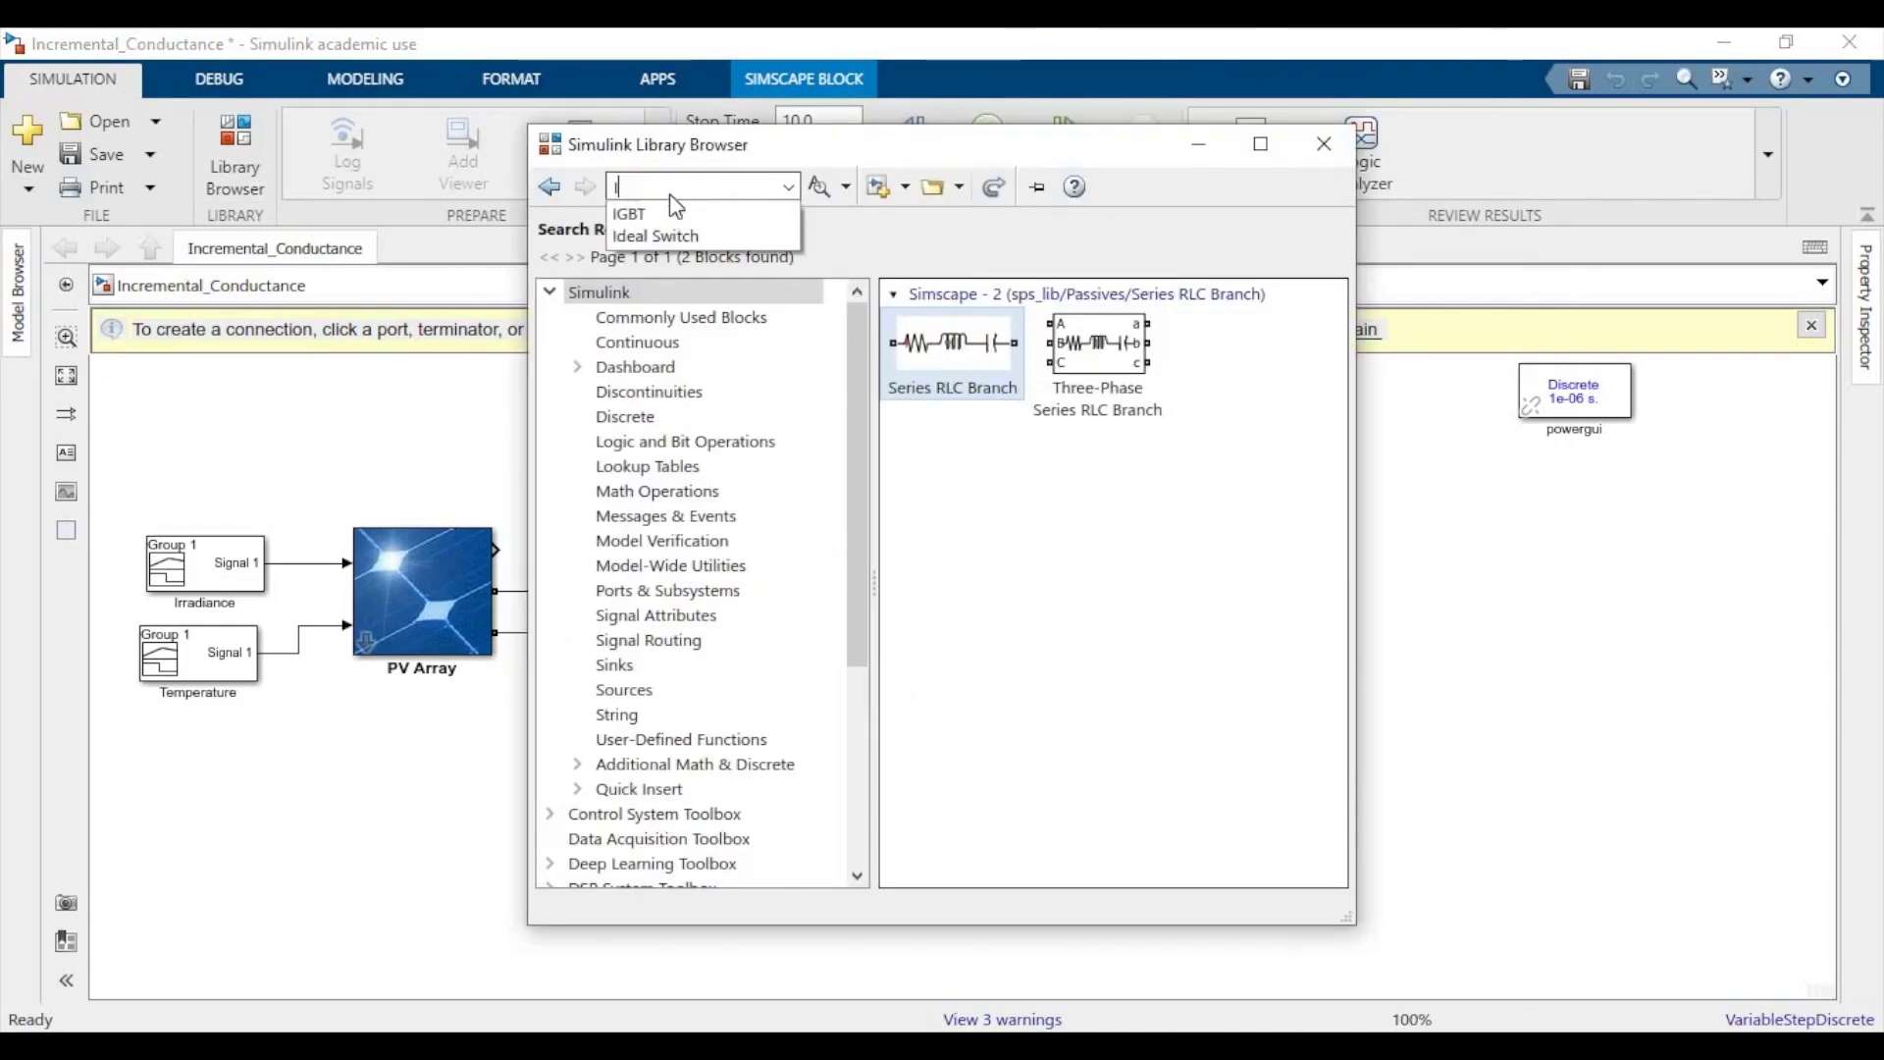
text(GBT)
key(Return)
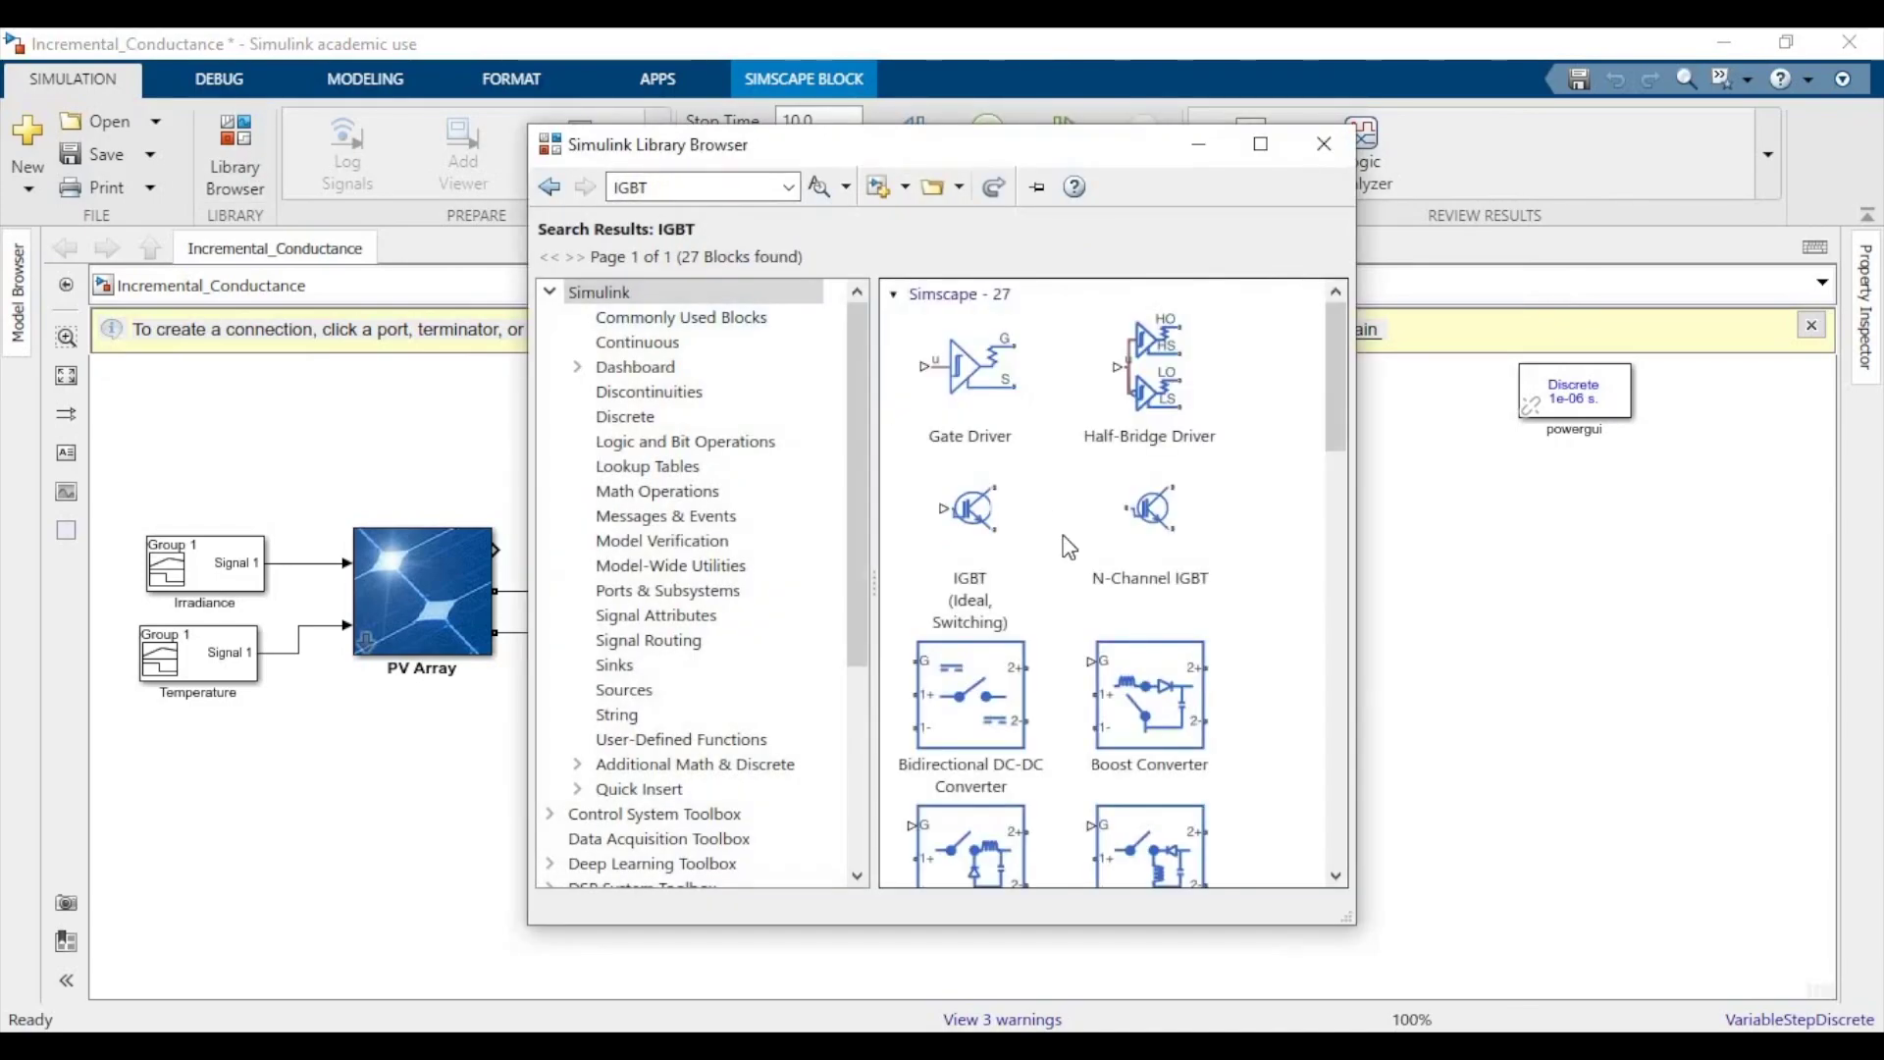
scroll(1129, 554, down, 10)
scroll(1128, 555, up, 3)
drag(1149, 476, 1122, 687)
Rotate the IGBT a quarter turn and flip it left to right.
key(ctrl+r)
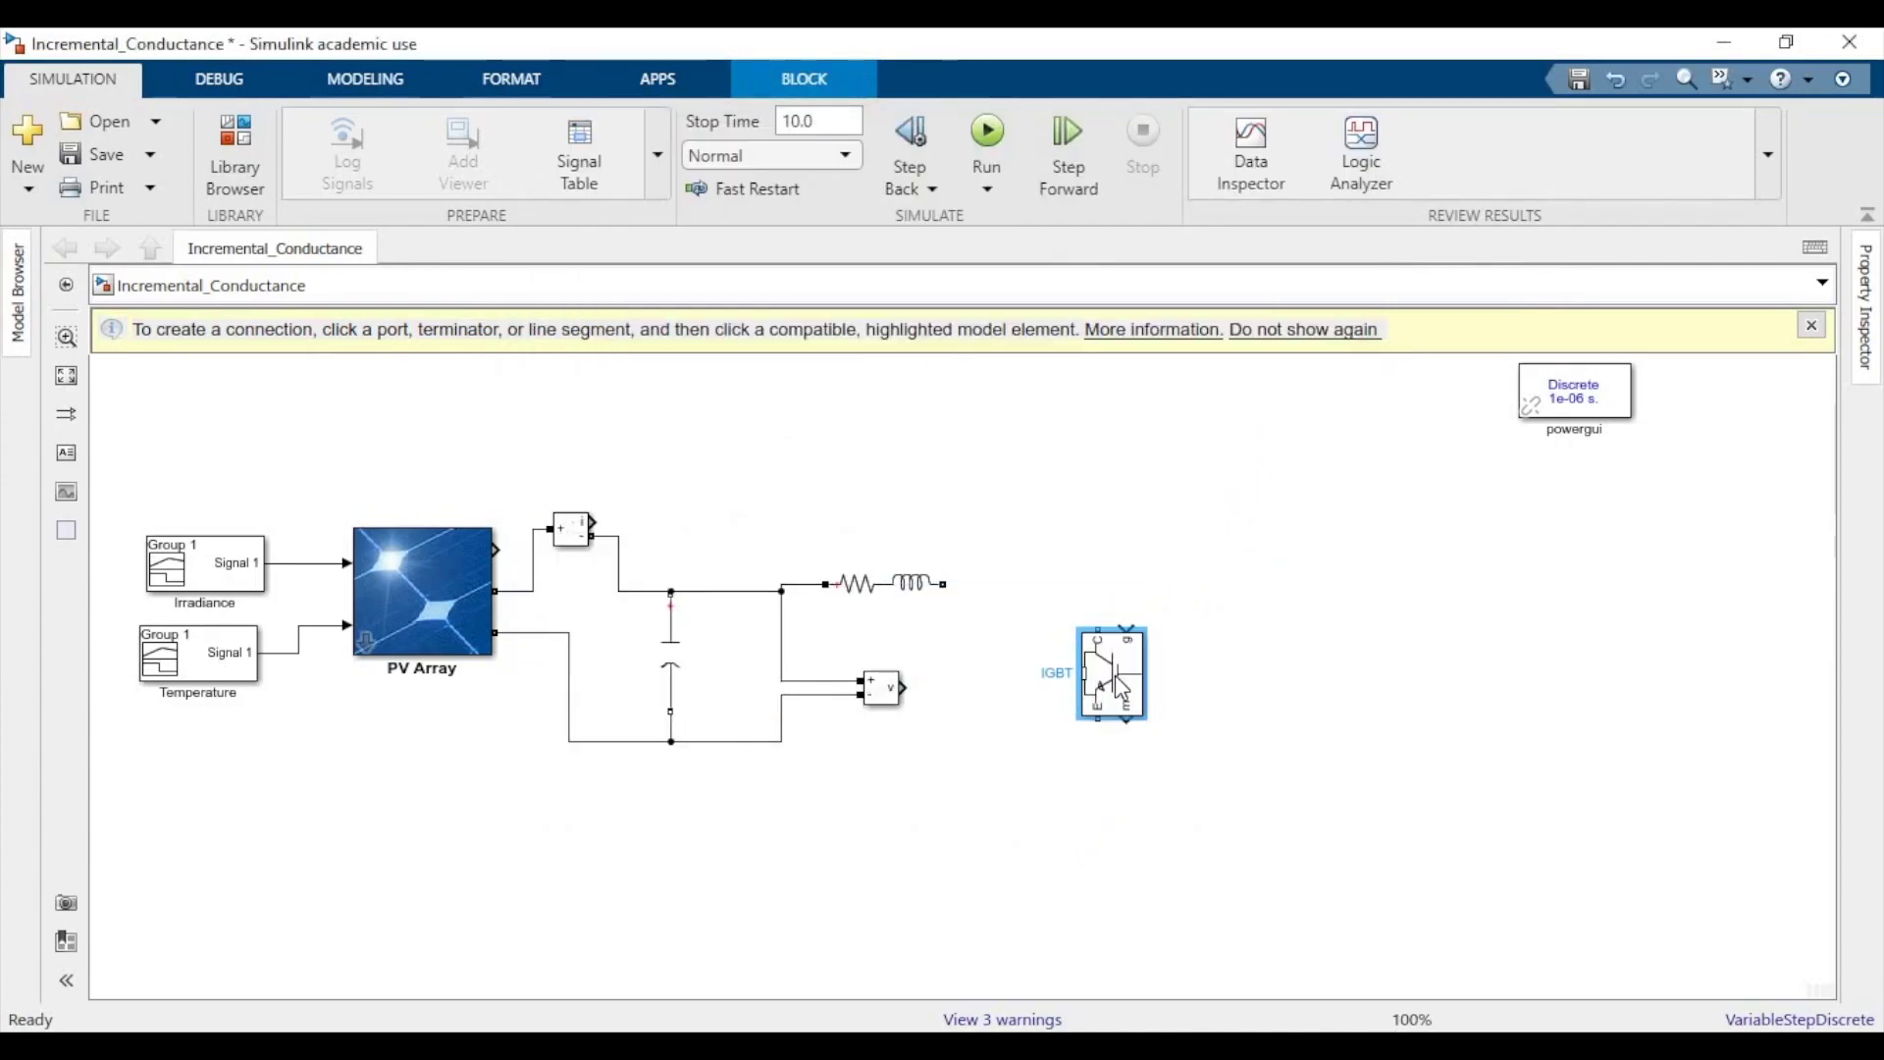
right_click(1117, 677)
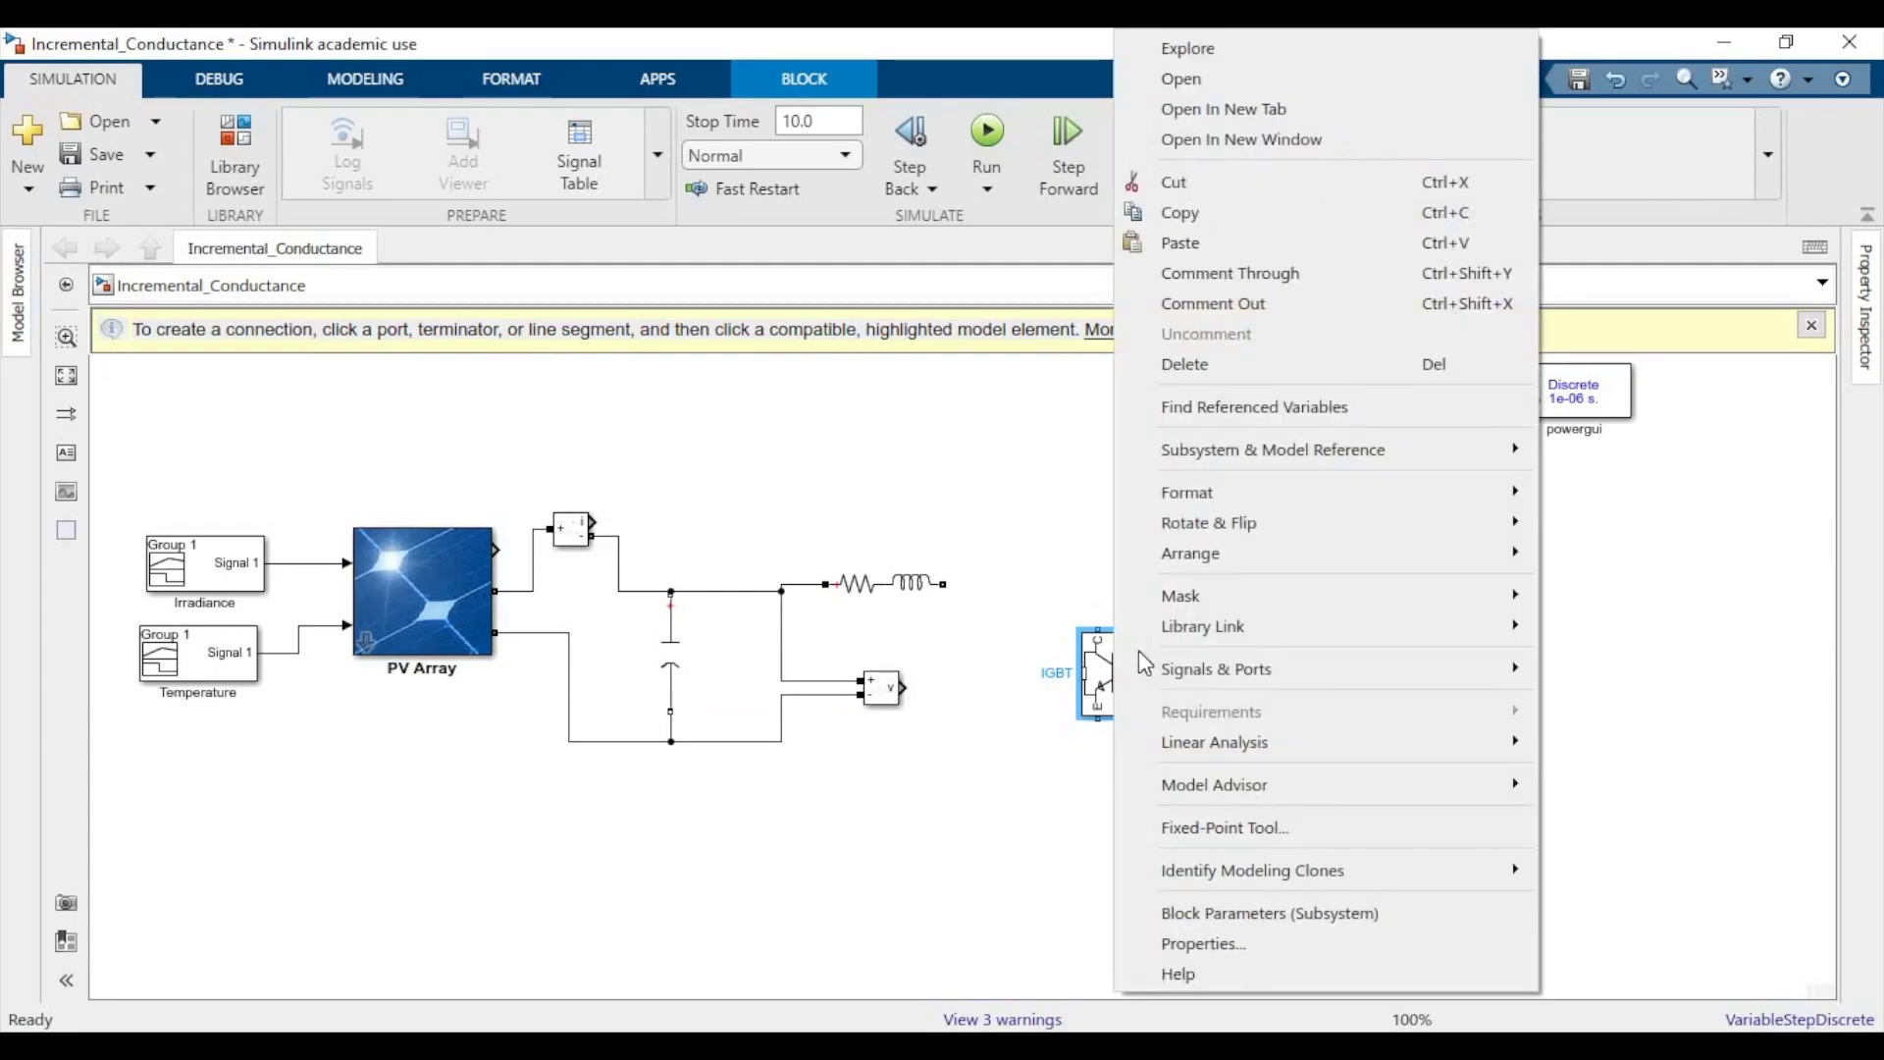
mouse_move(1256, 595)
mouse_move(1286, 527)
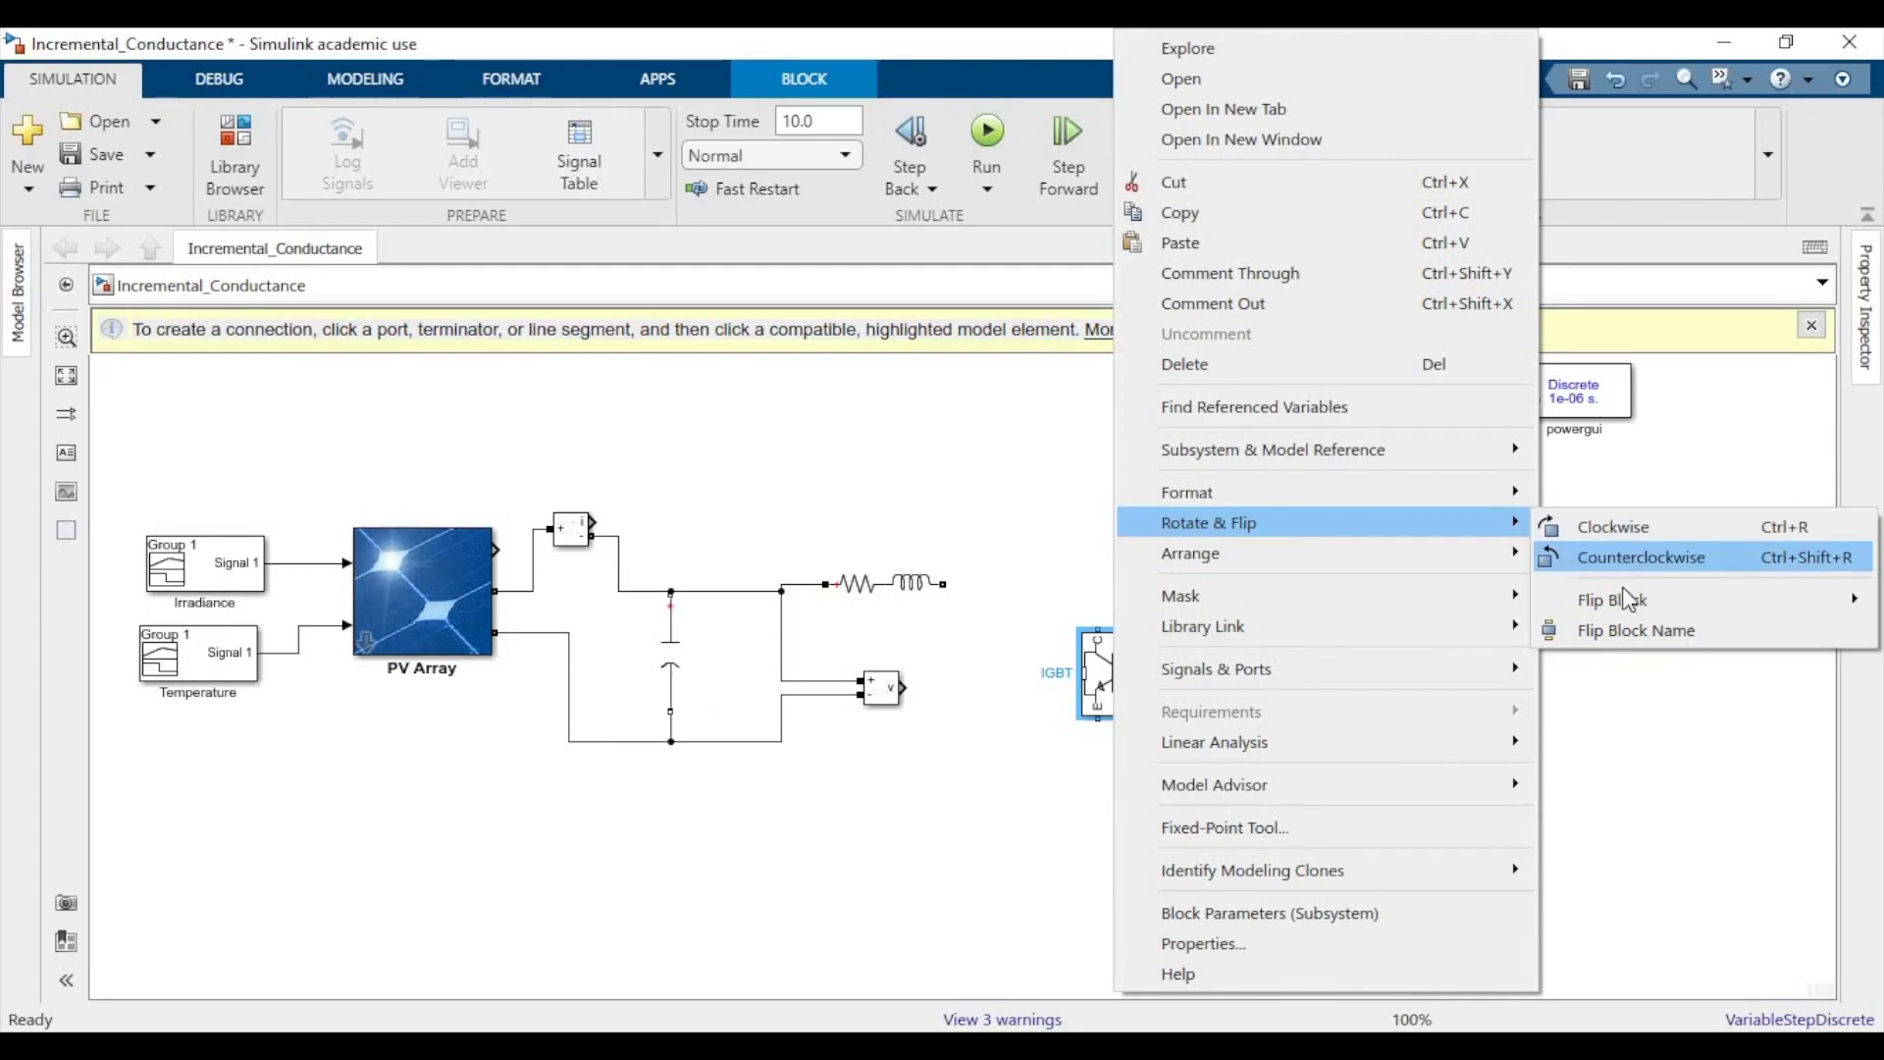
mouse_move(1626, 610)
click(1493, 608)
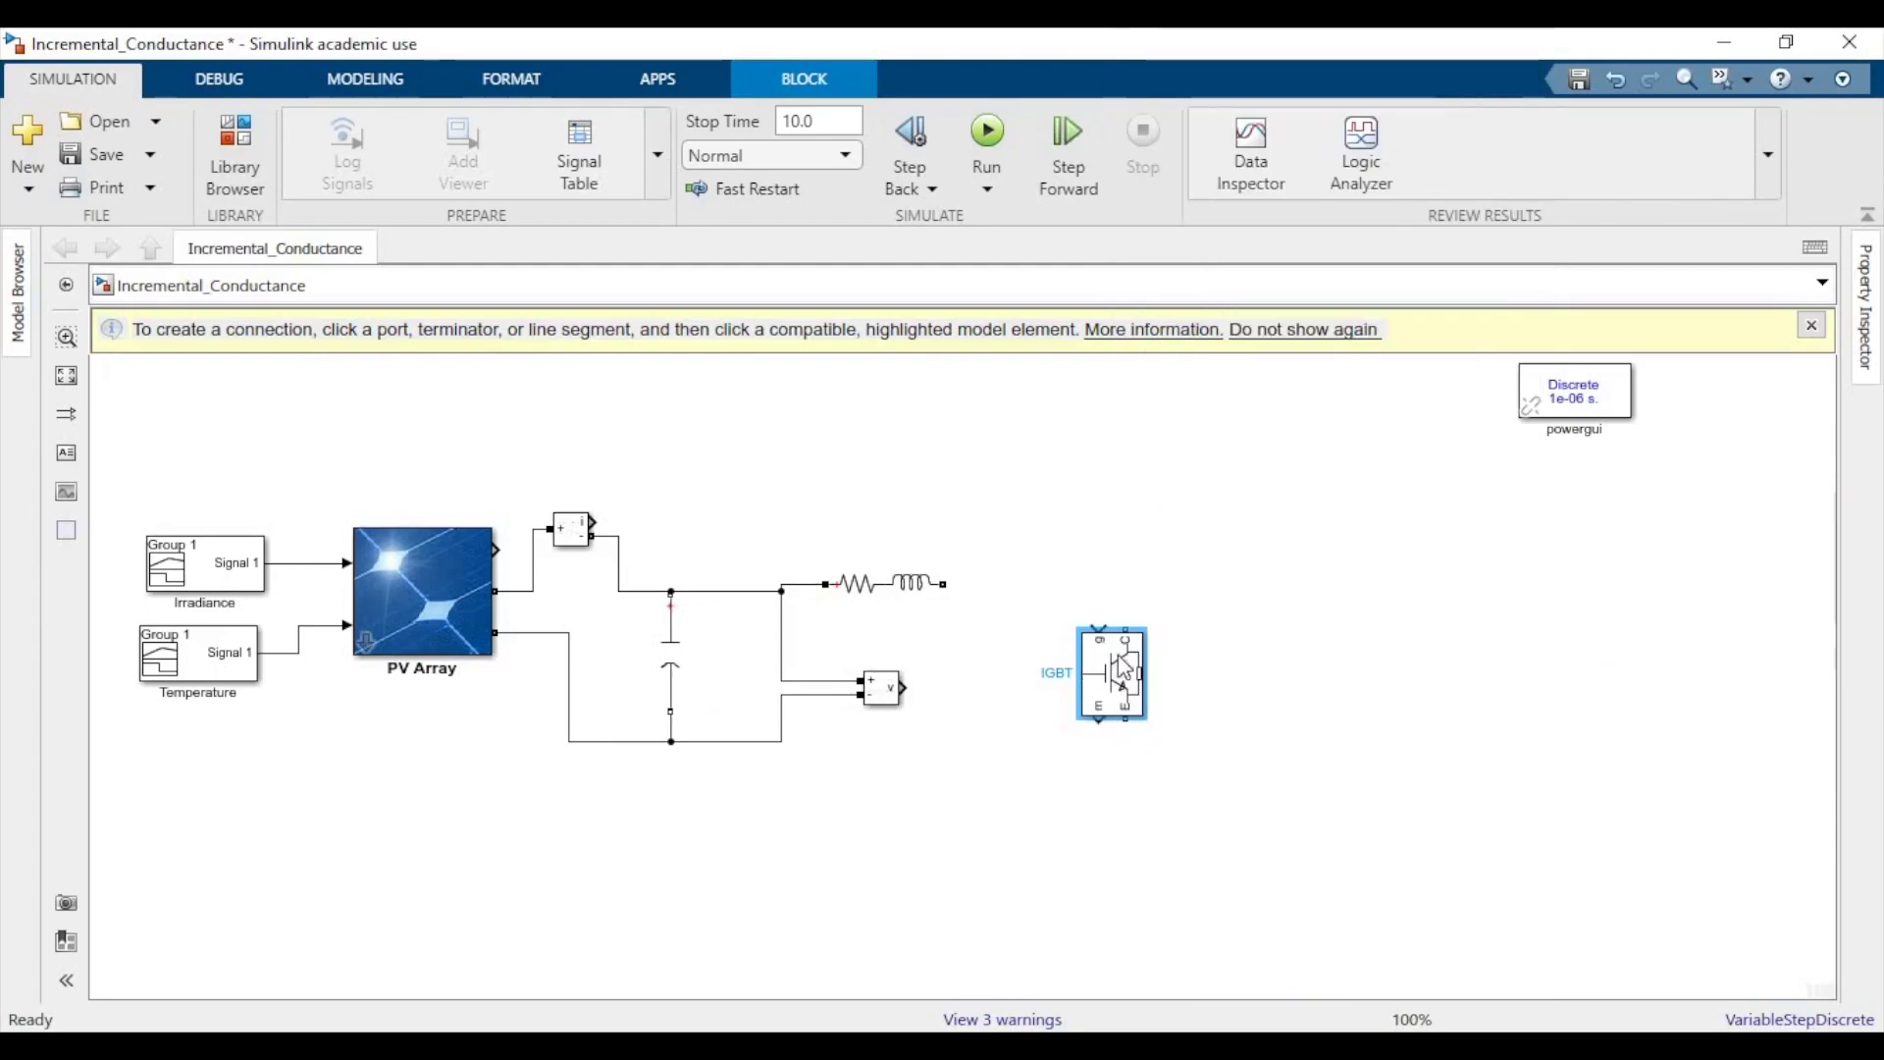
click(1127, 625)
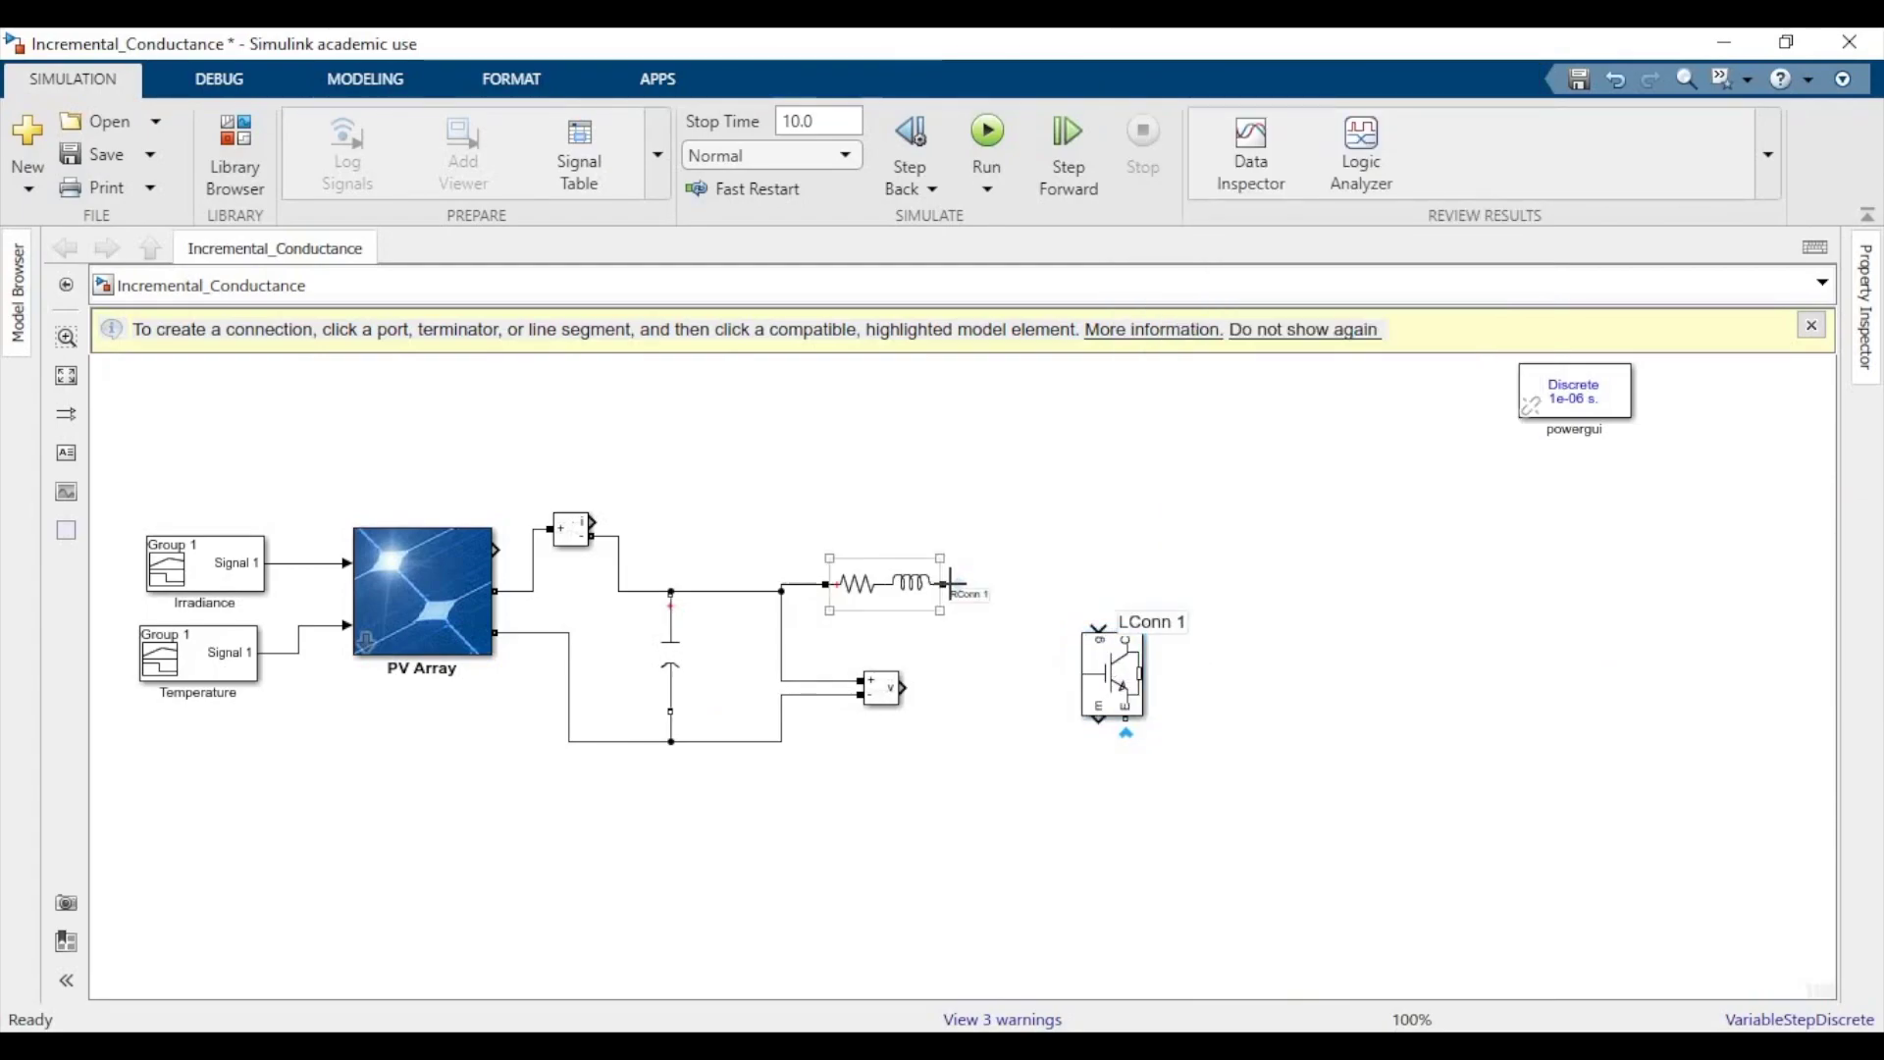
Wire the inductor output to the IGBT collector and the emitter to the bottom line.
click(948, 585)
drag(1122, 617, 1125, 630)
drag(1127, 722, 781, 742)
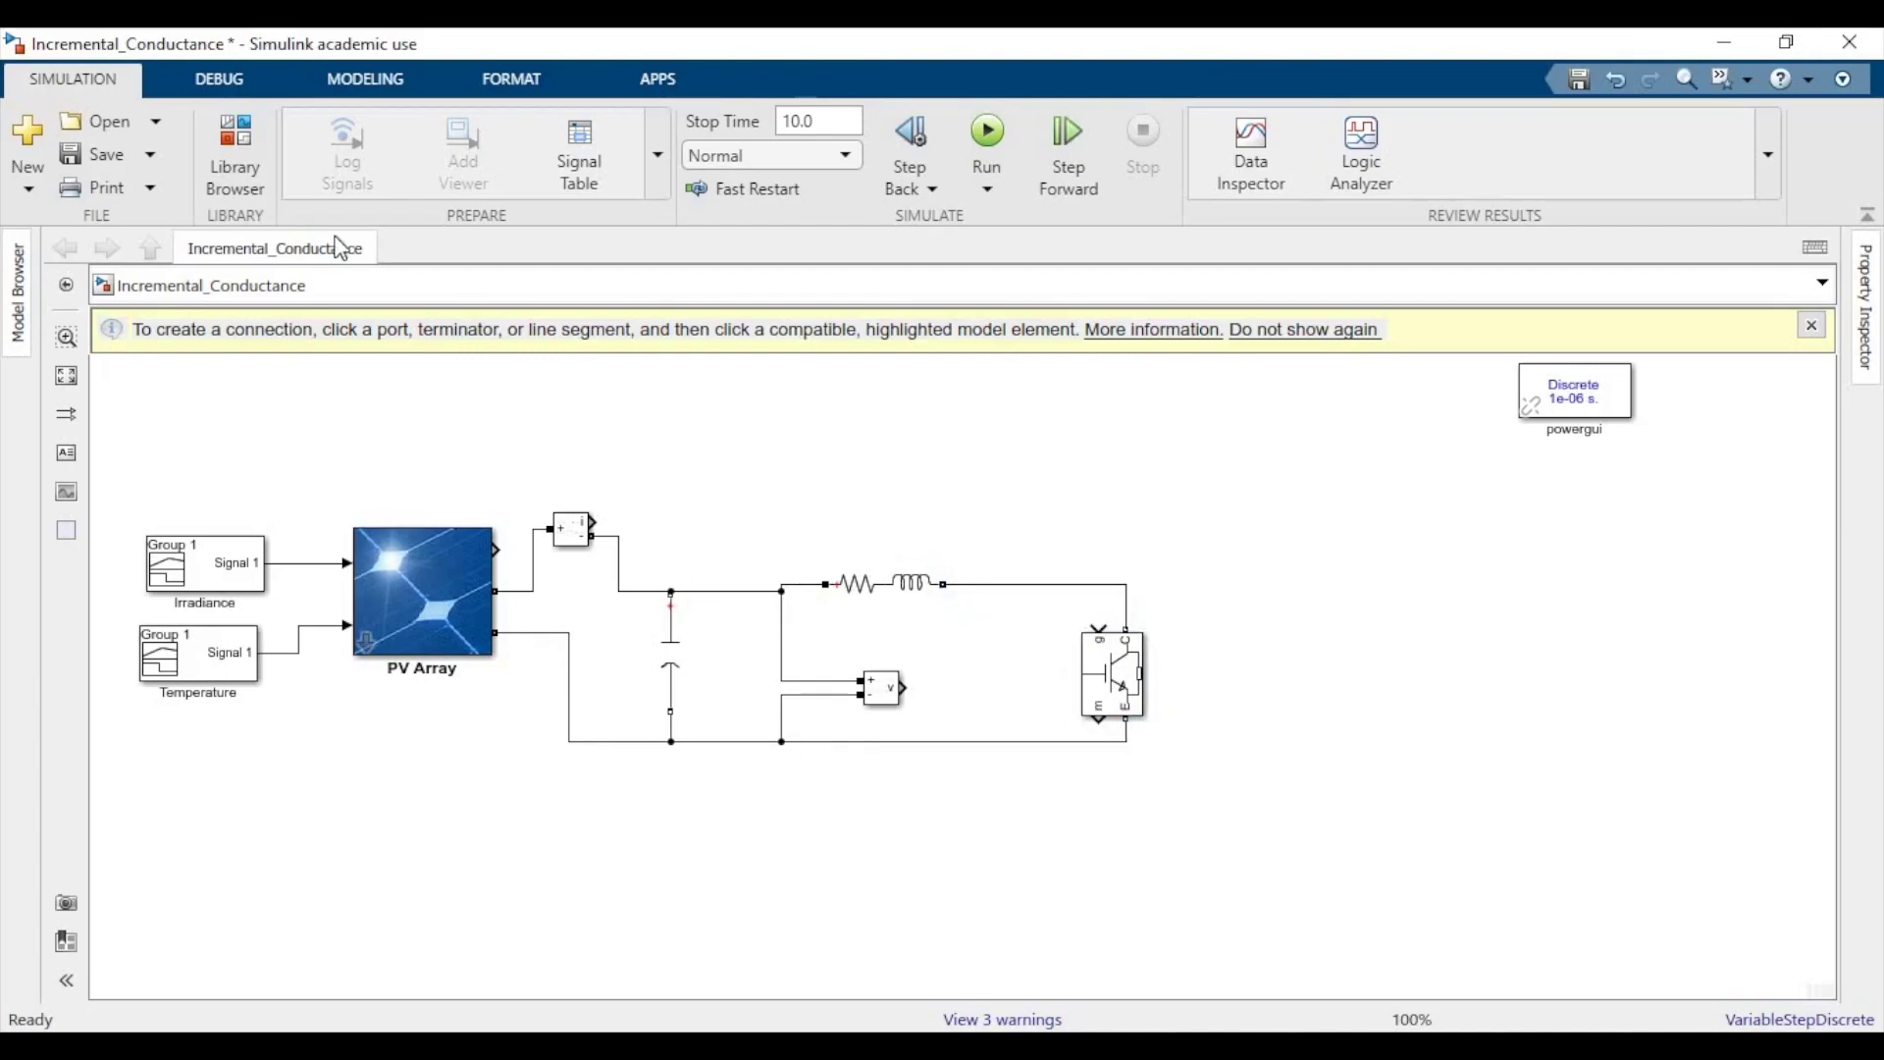
click(235, 157)
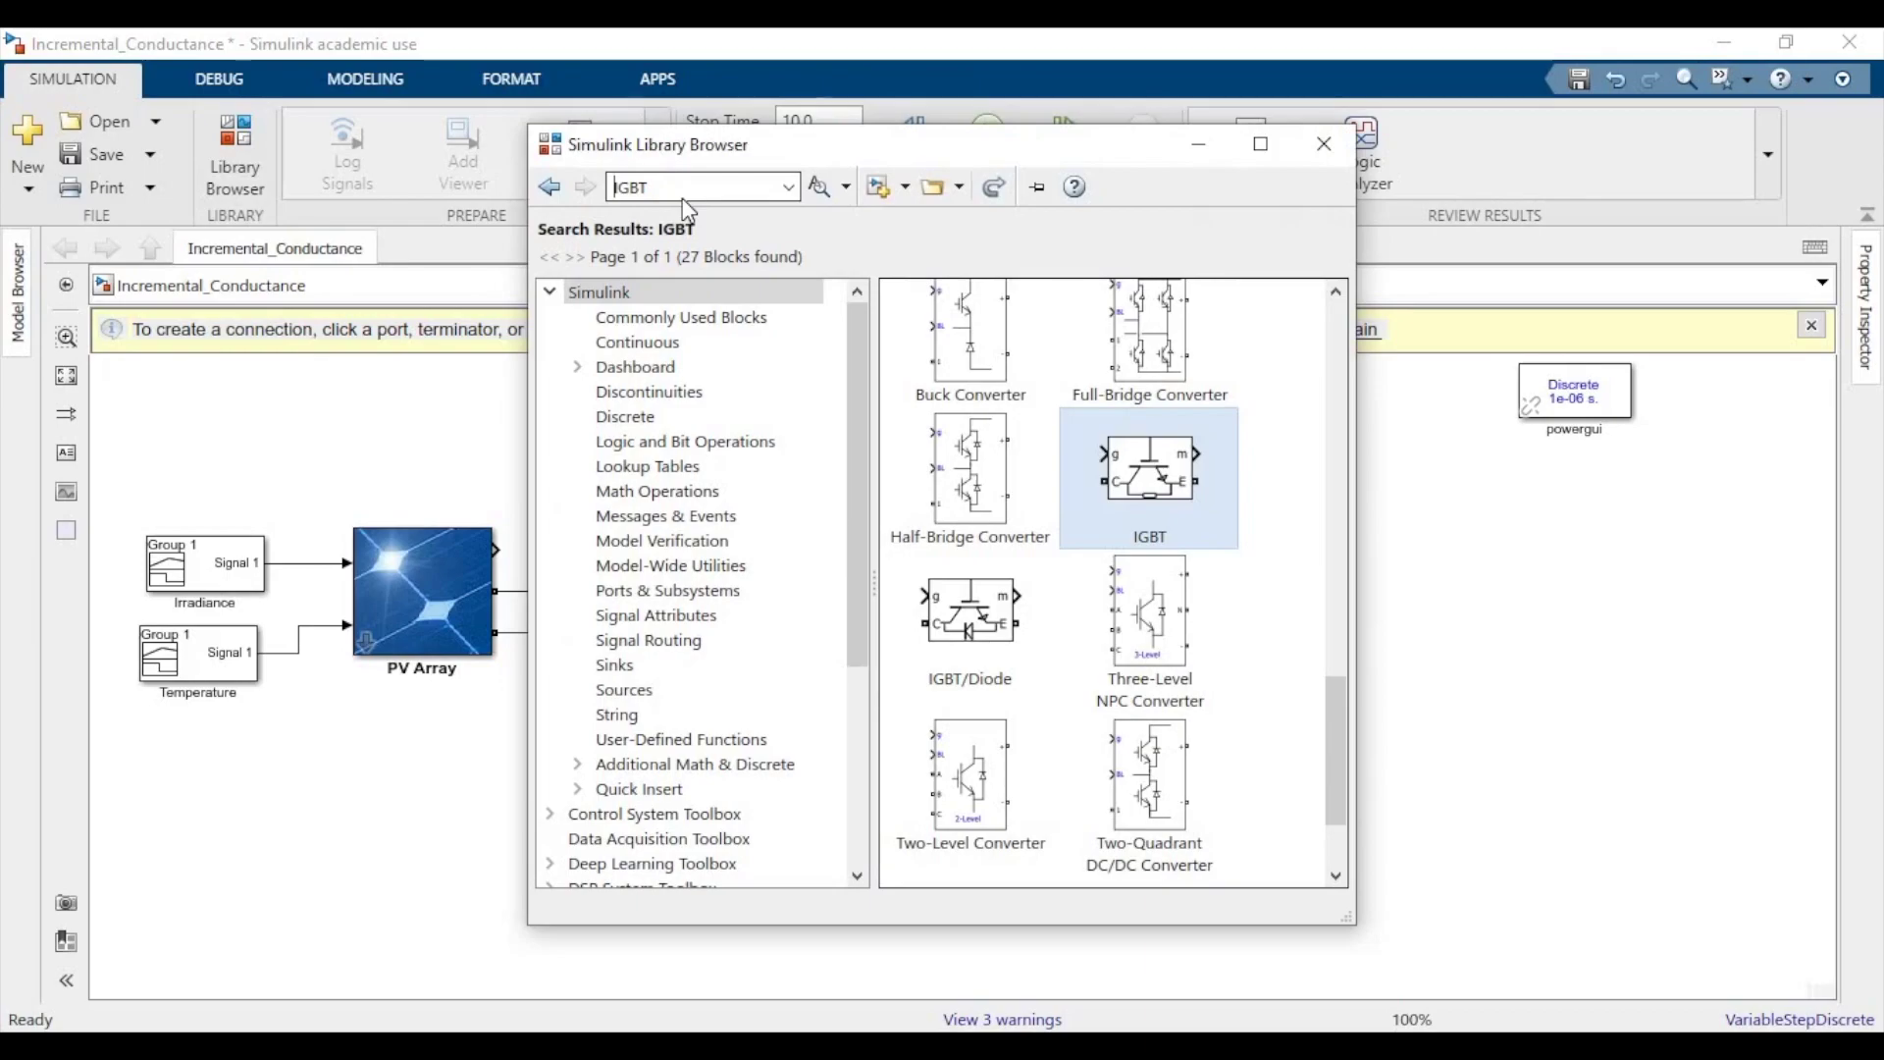
Add a Diode right of the switch and wire it from the inductor node.
double_click(713, 187)
text(Diode)
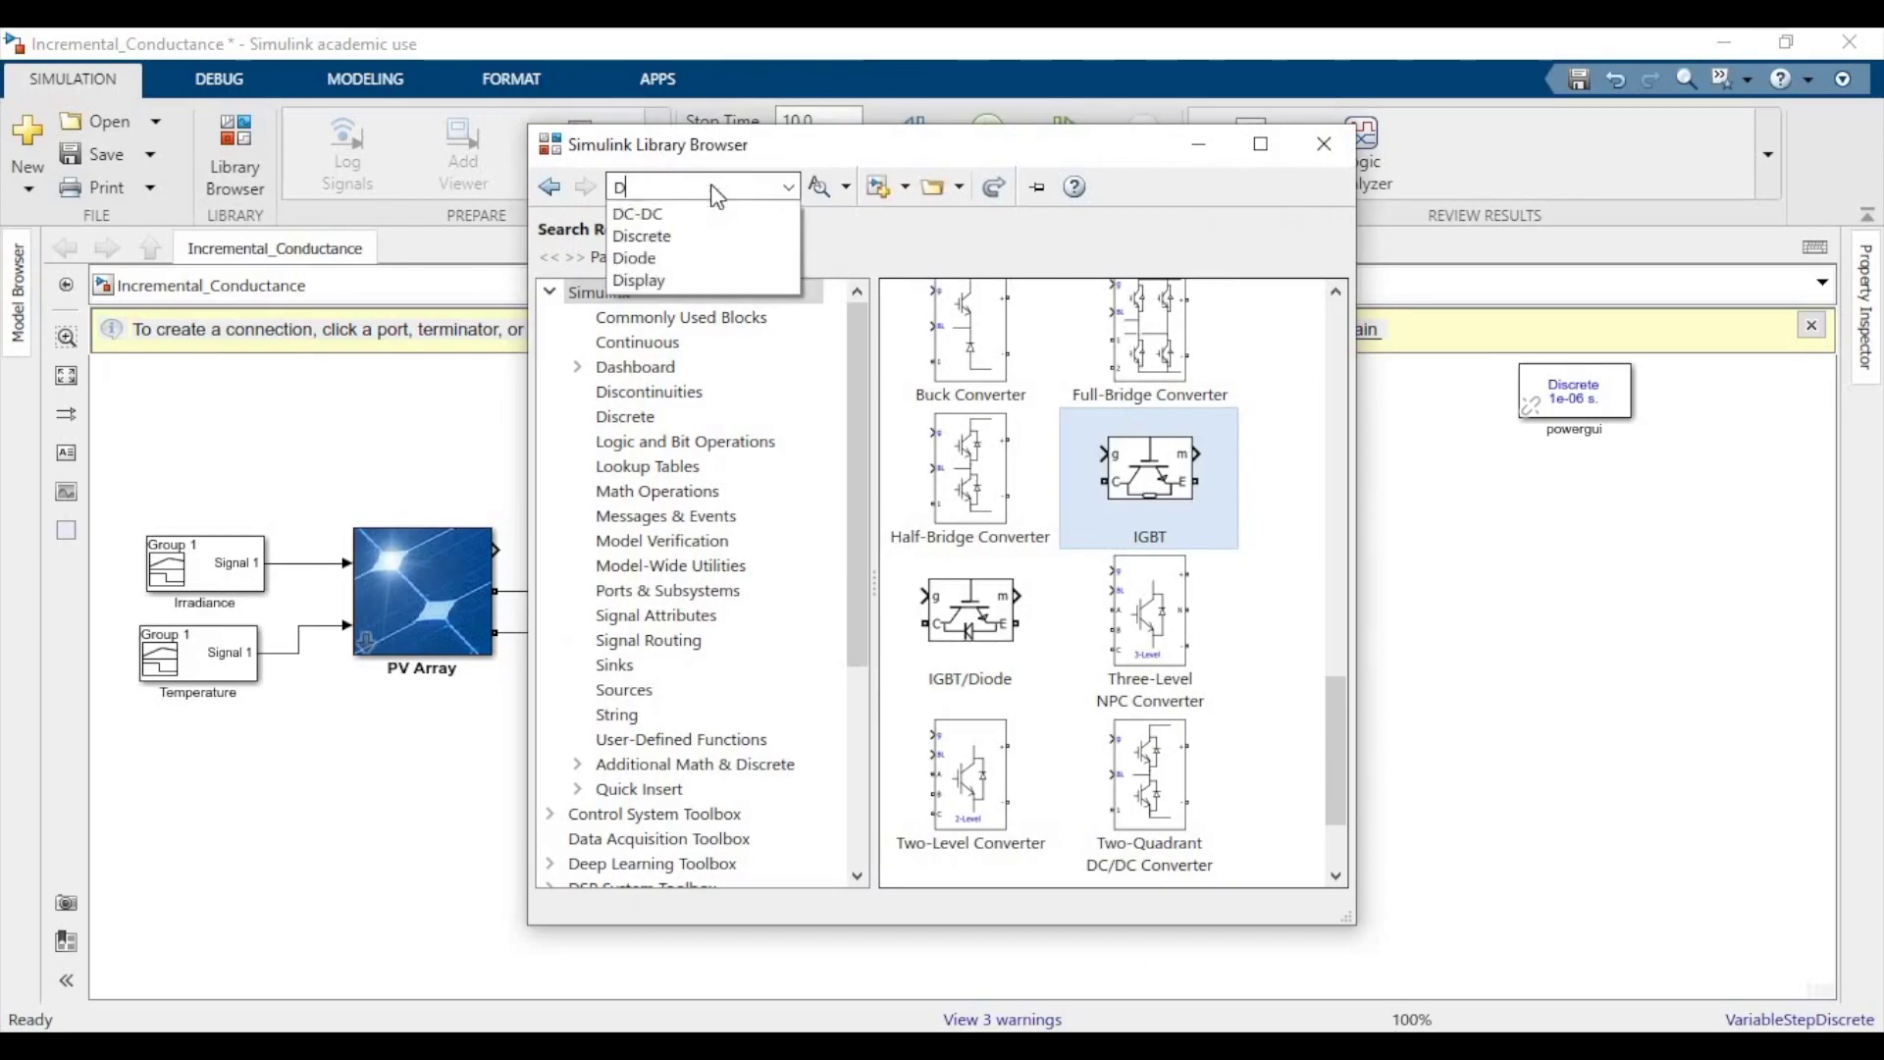
key(Return)
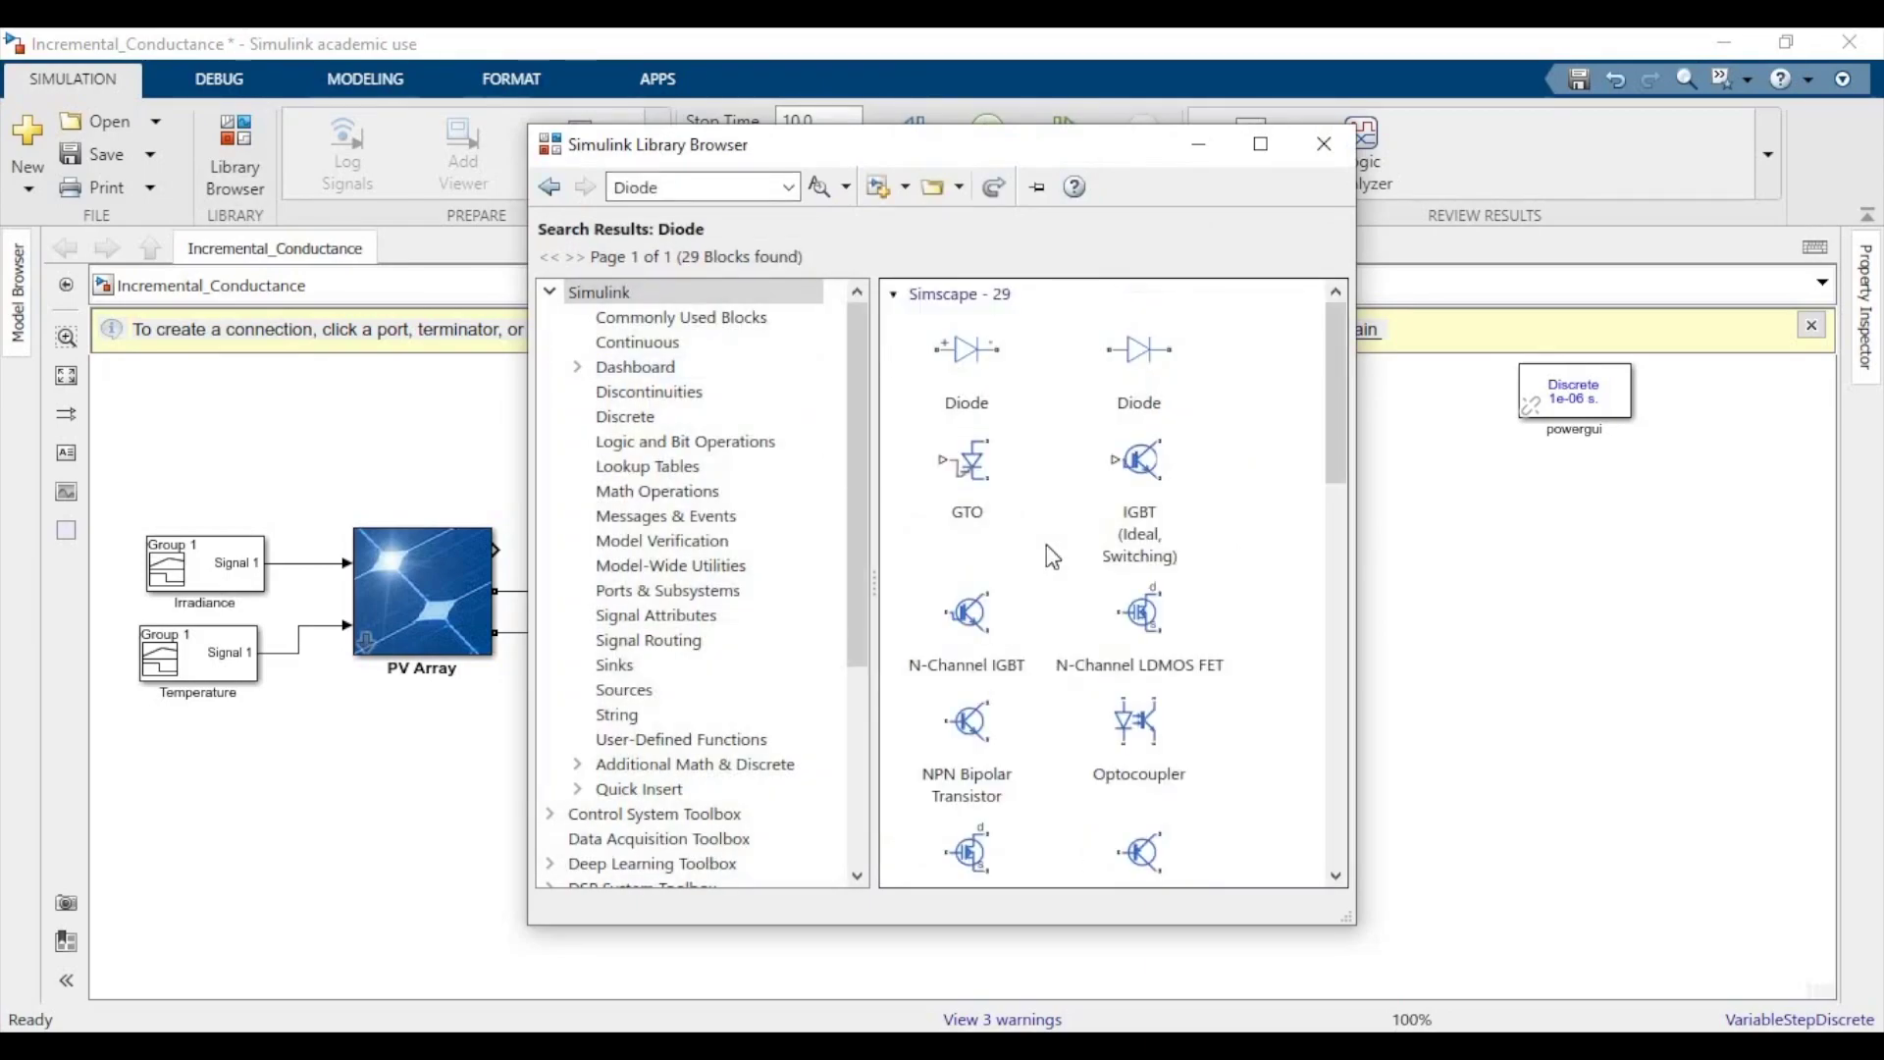
scroll(1046, 545, down, 10)
drag(1000, 362, 1506, 592)
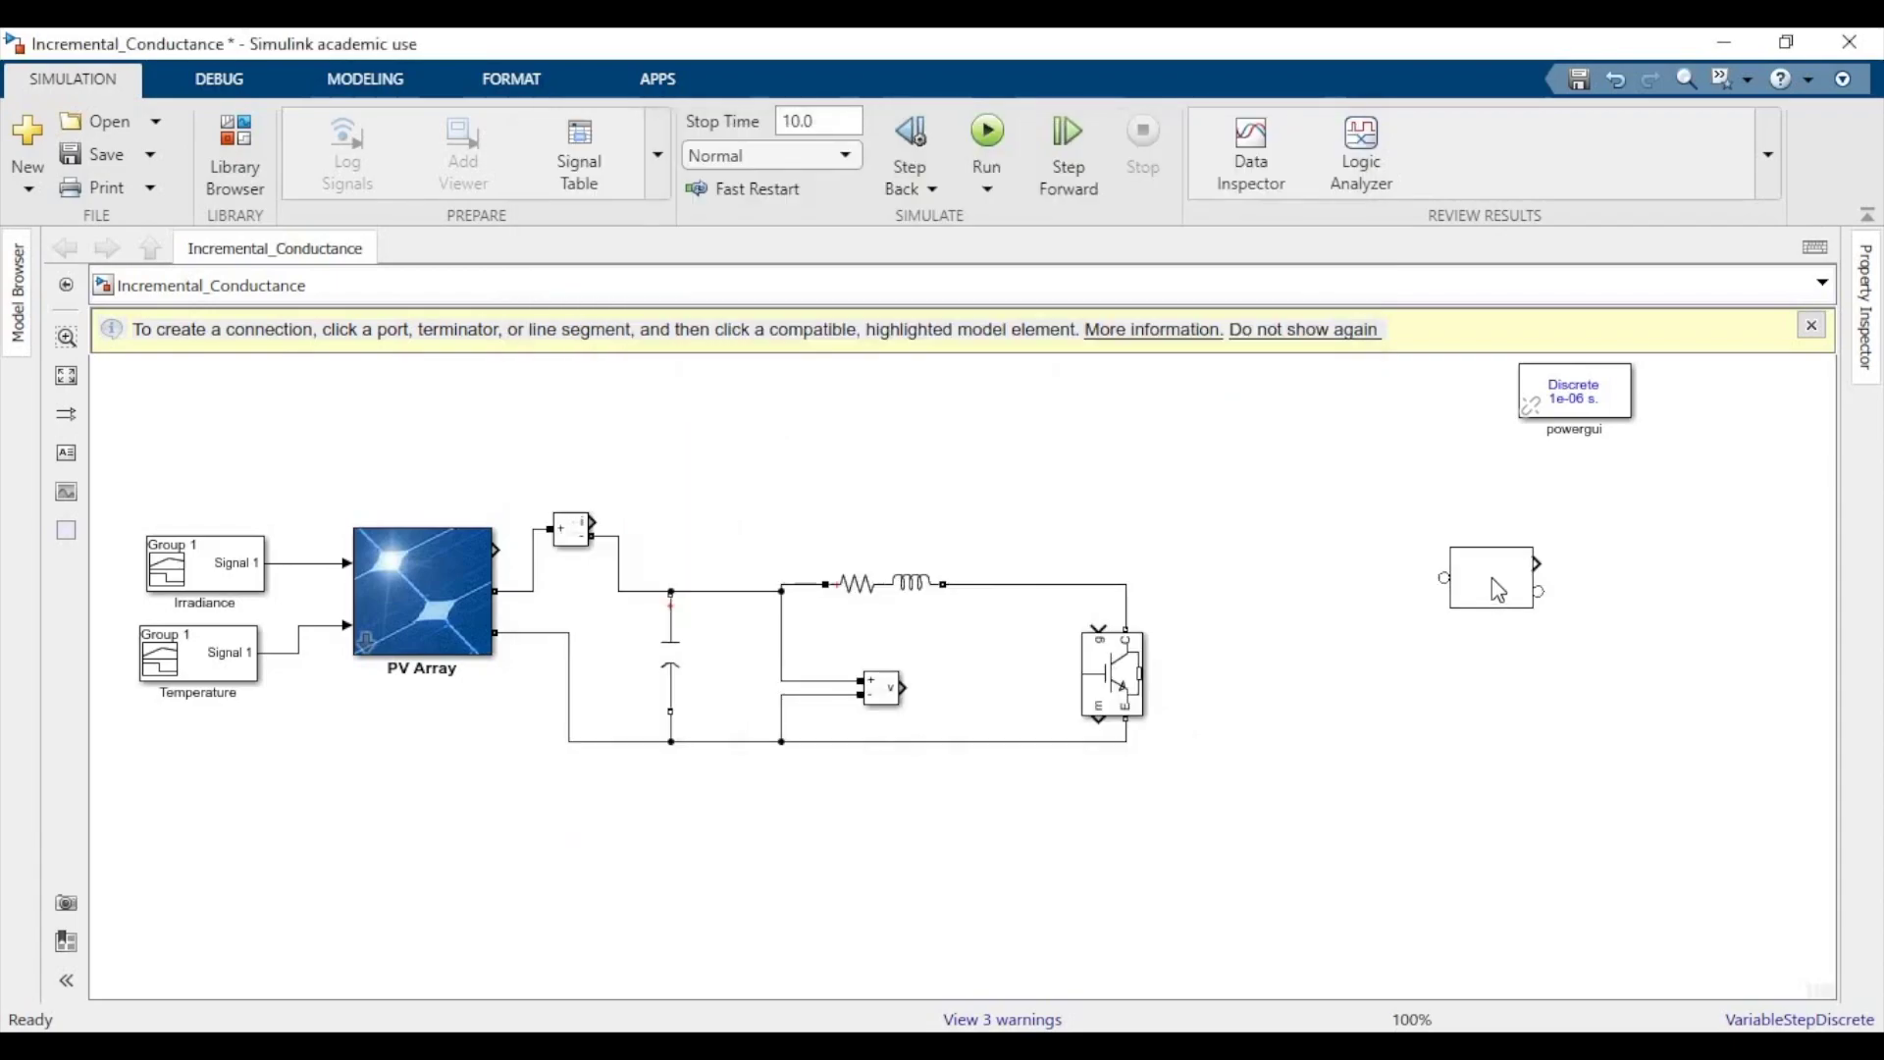
drag(1393, 544, 1168, 593)
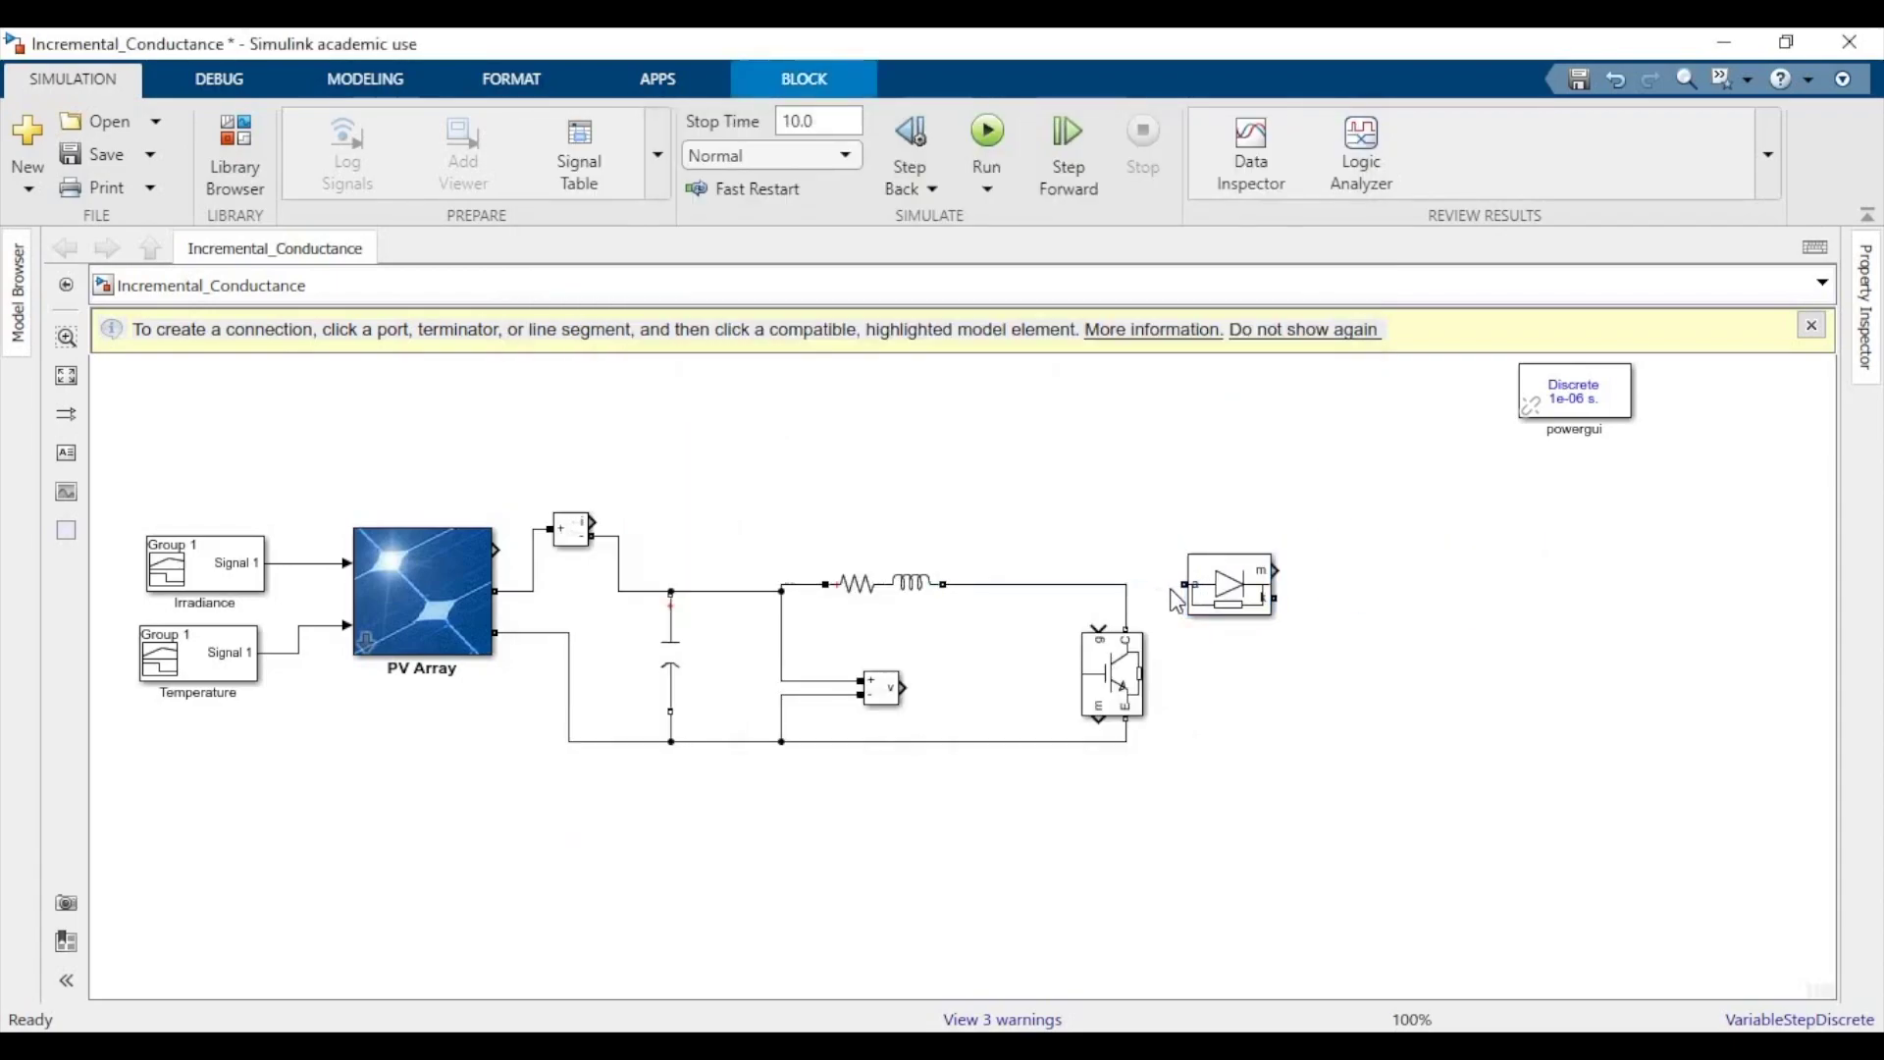
click(1125, 587)
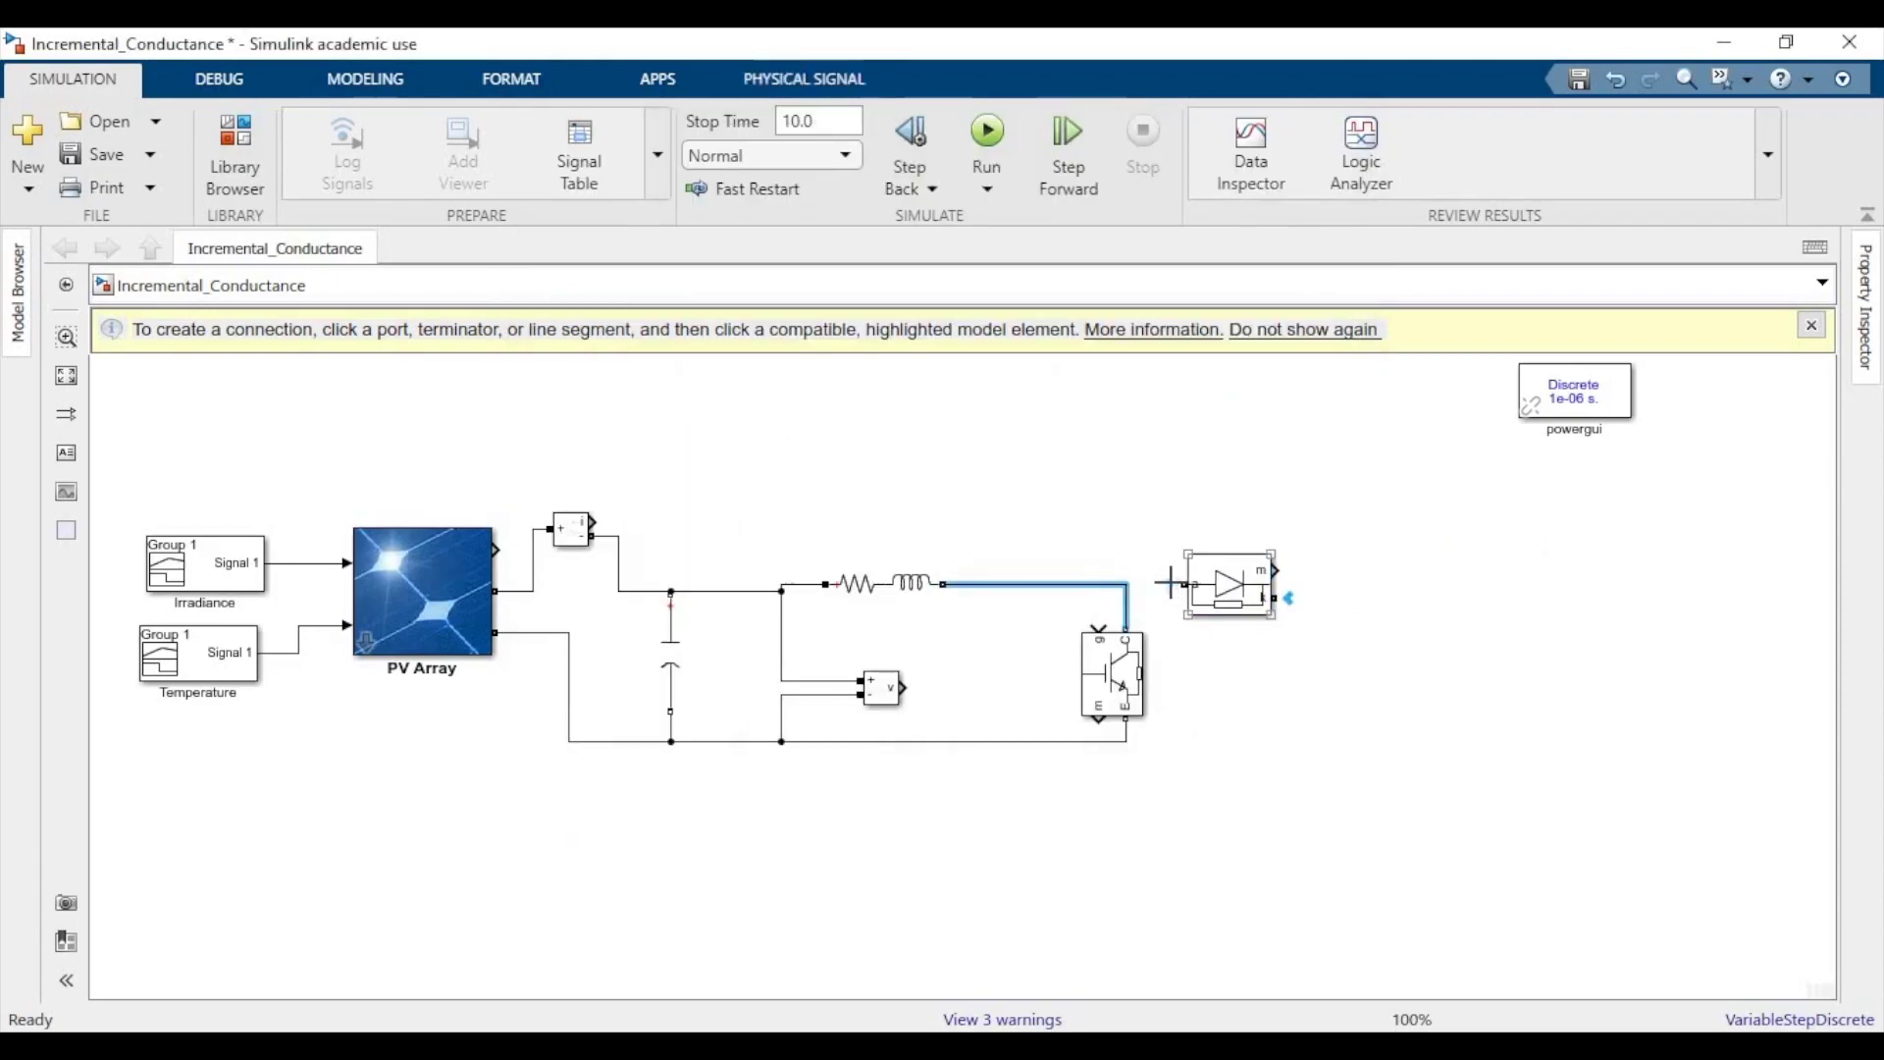
click(1185, 585)
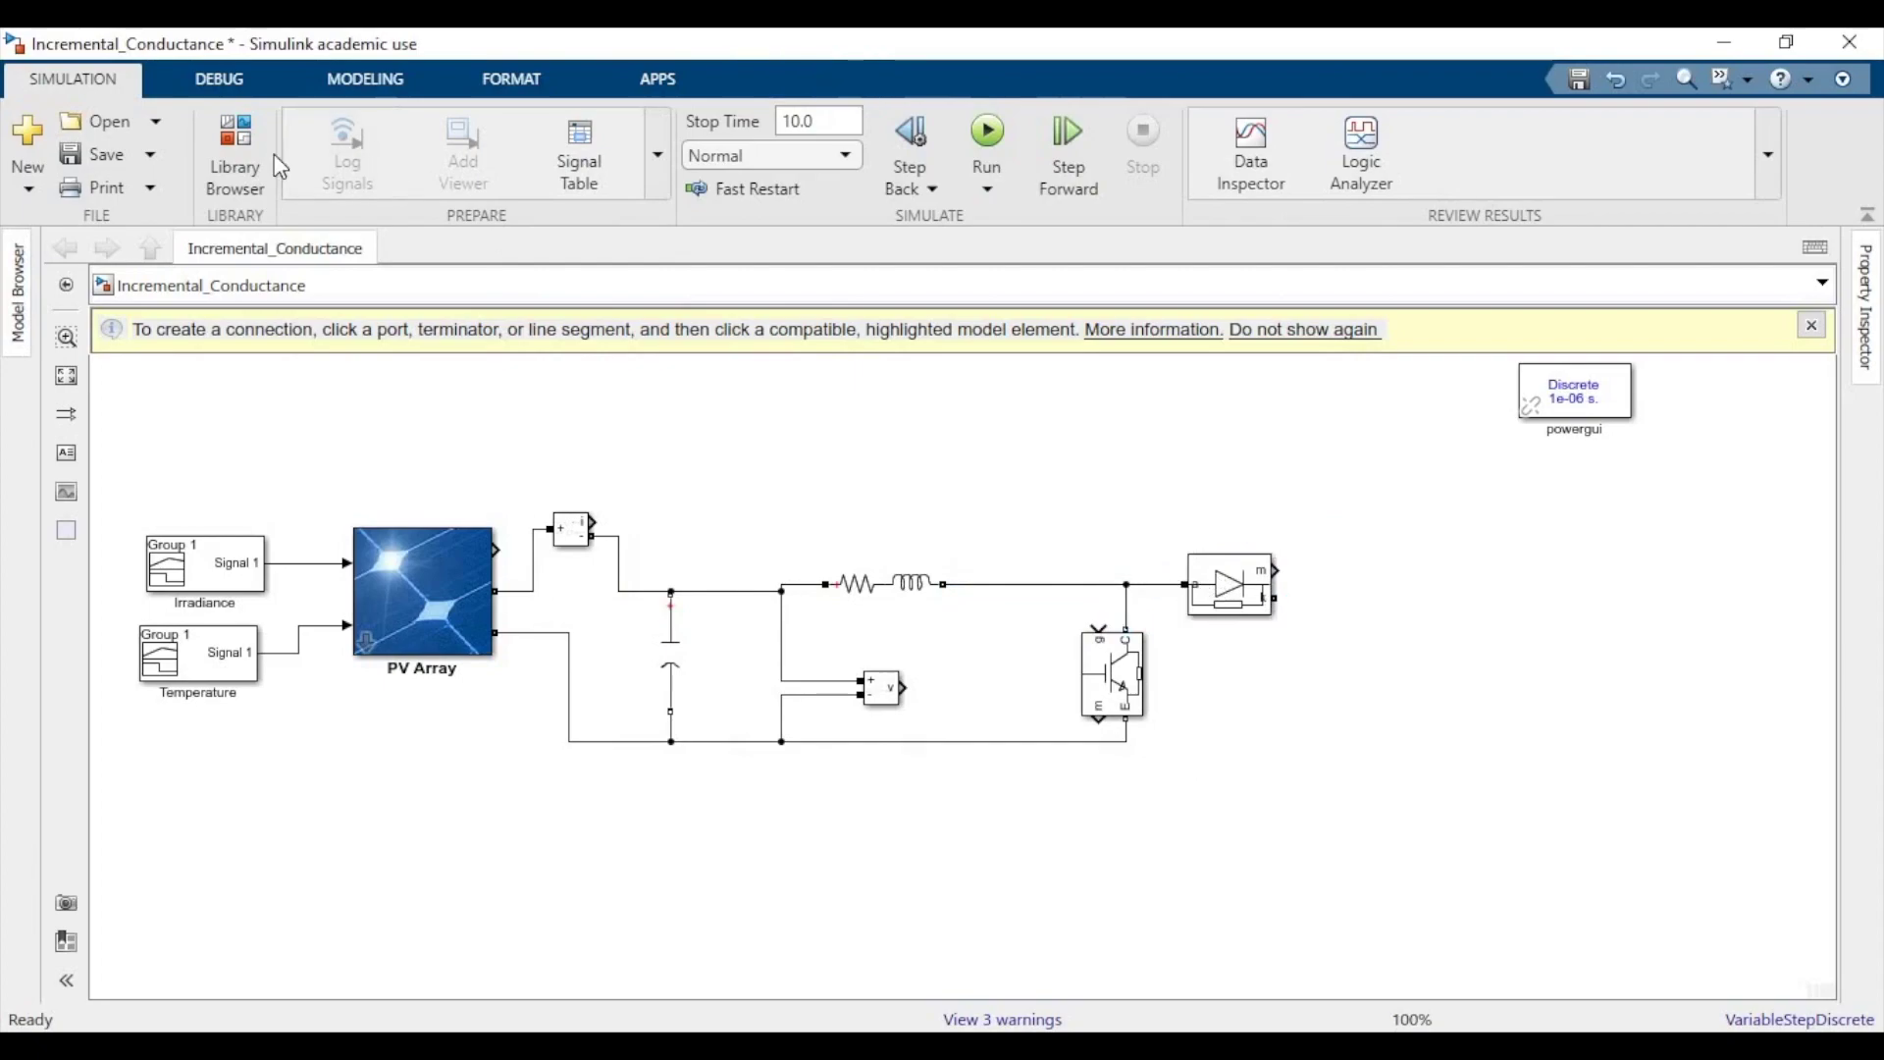
Copy the capacitor to the converter output, tie it to the return line, and set capacitance 12000e-6.
click(669, 675)
mouse_move(669, 675)
mouse_down()
mouse_move(1333, 673)
mouse_move(1275, 597)
mouse_up()
drag(1333, 732, 1126, 743)
double_click(1342, 690)
double_click(740, 702)
click(740, 702)
text(2000e-6)
key(Return)
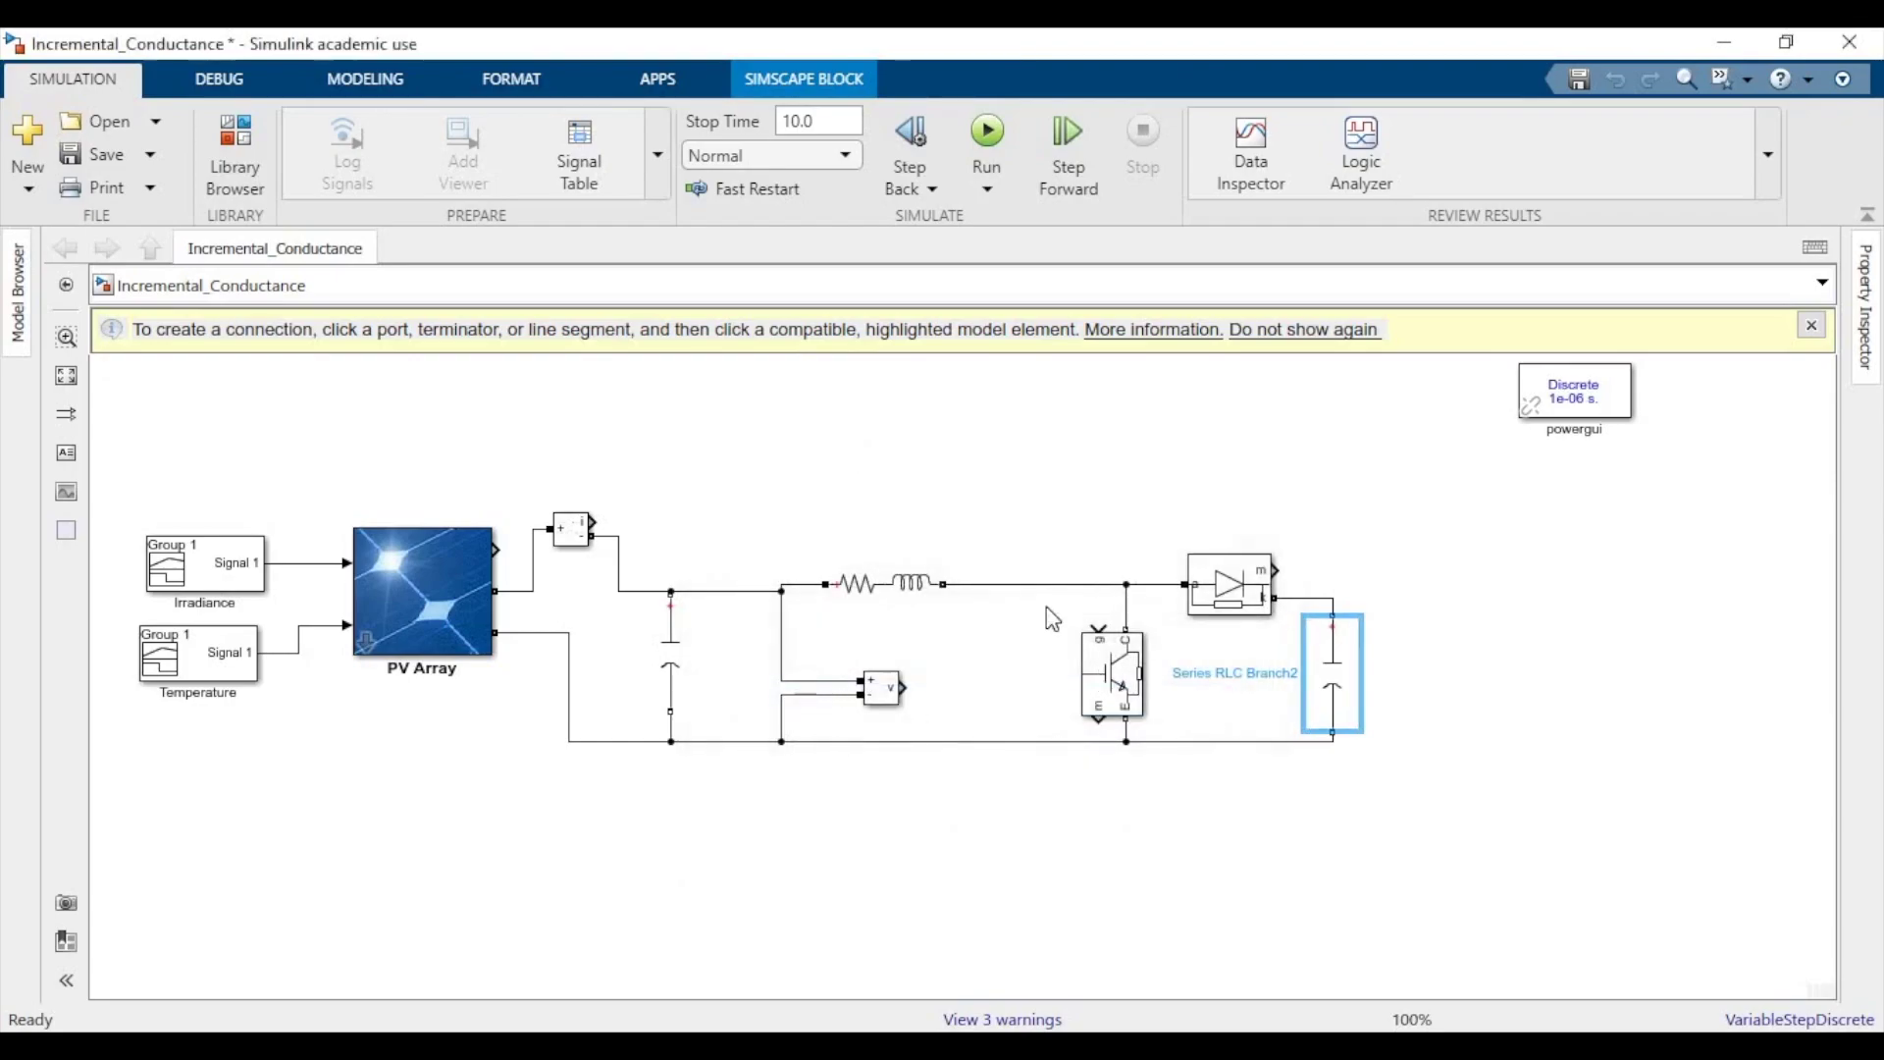
click(790, 454)
Place a Series RLC Load at the converter output and wire its top and bottom terminals.
click(235, 157)
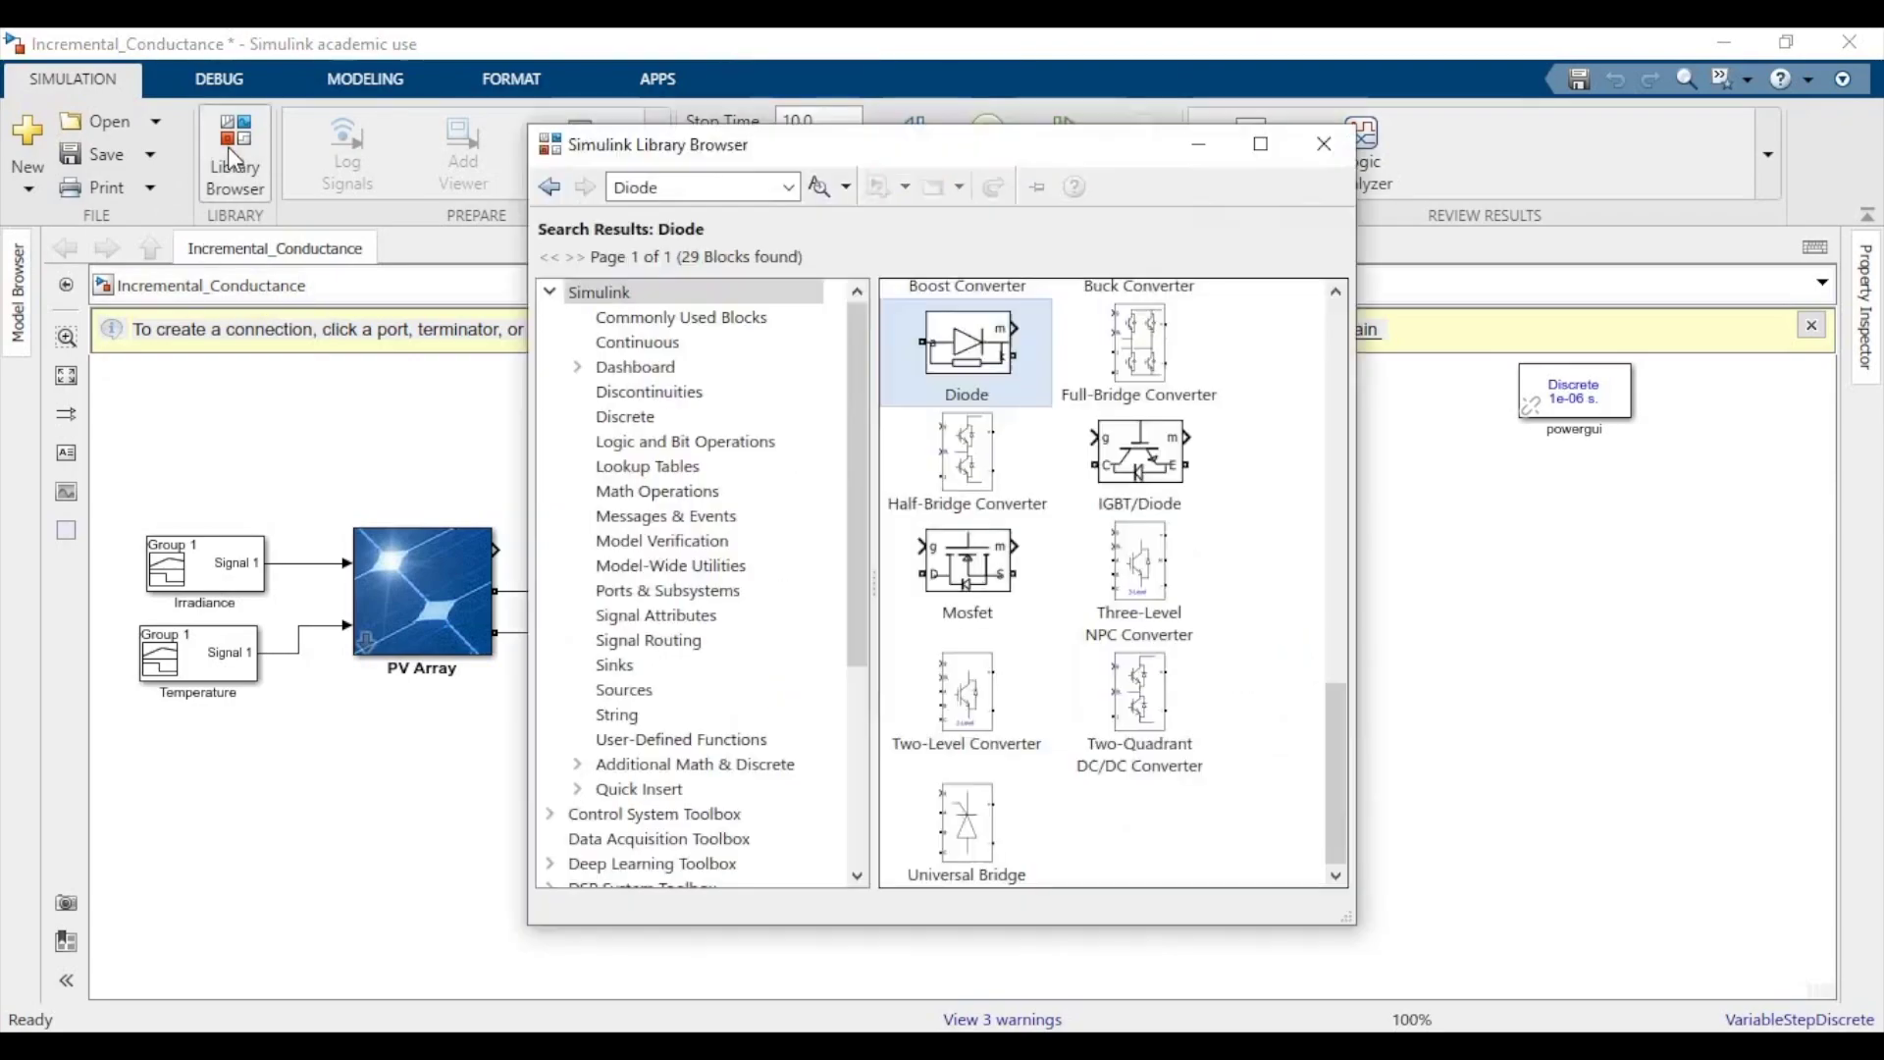
double_click(662, 186)
text(Se)
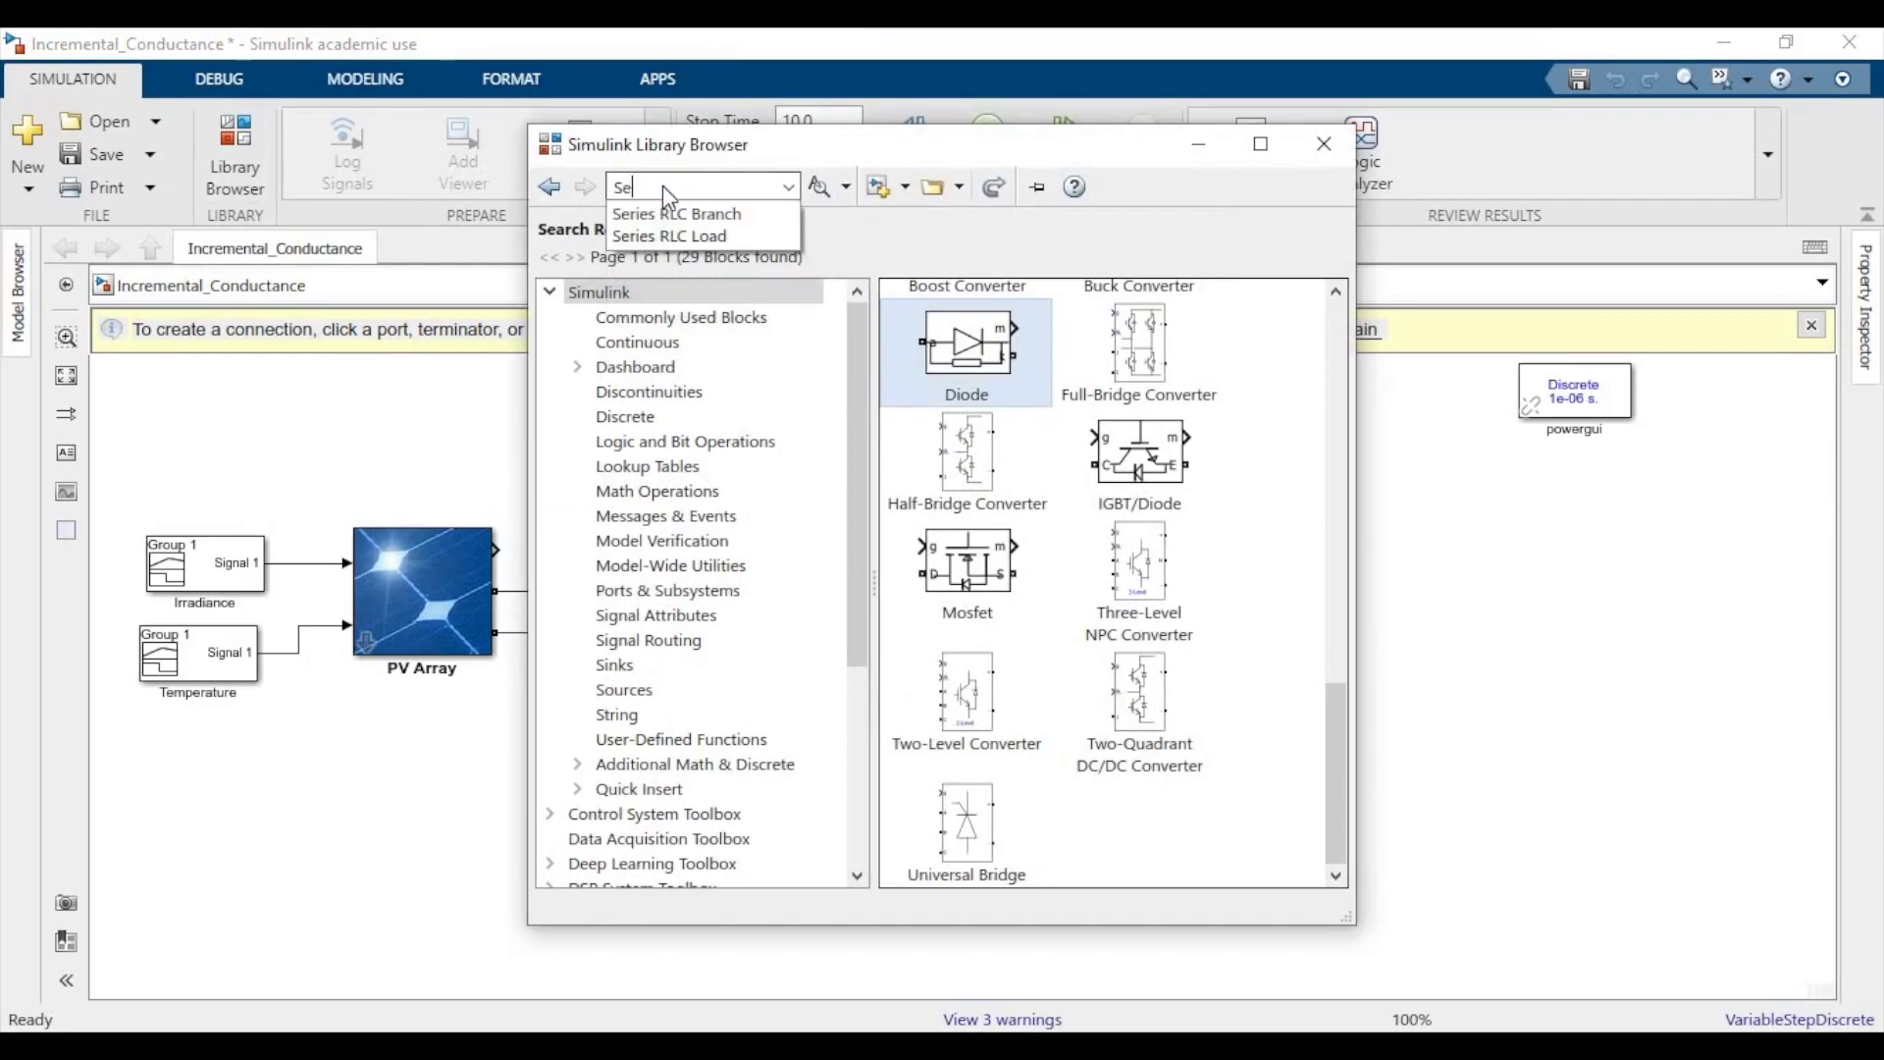
text(rie)
key(Down)
key(Down)
key(Return)
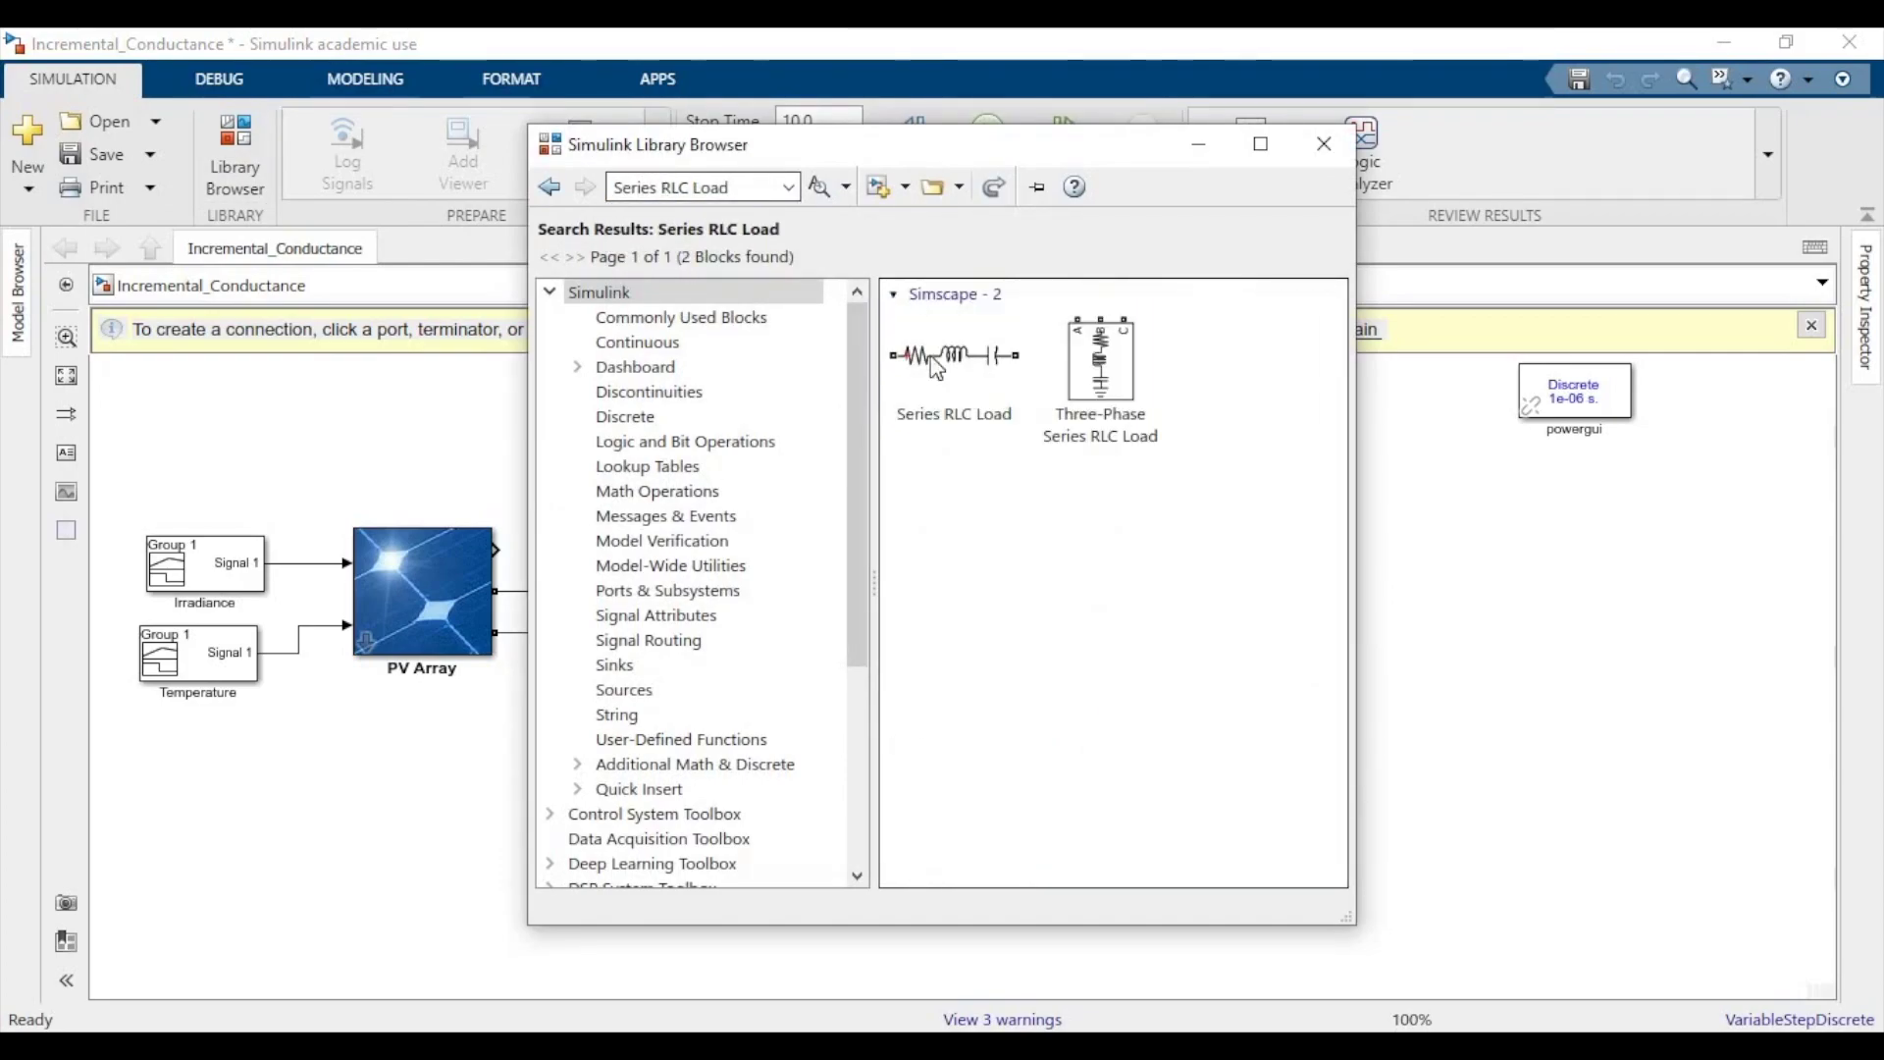
drag(1502, 658, 1557, 686)
drag(1547, 615, 1331, 607)
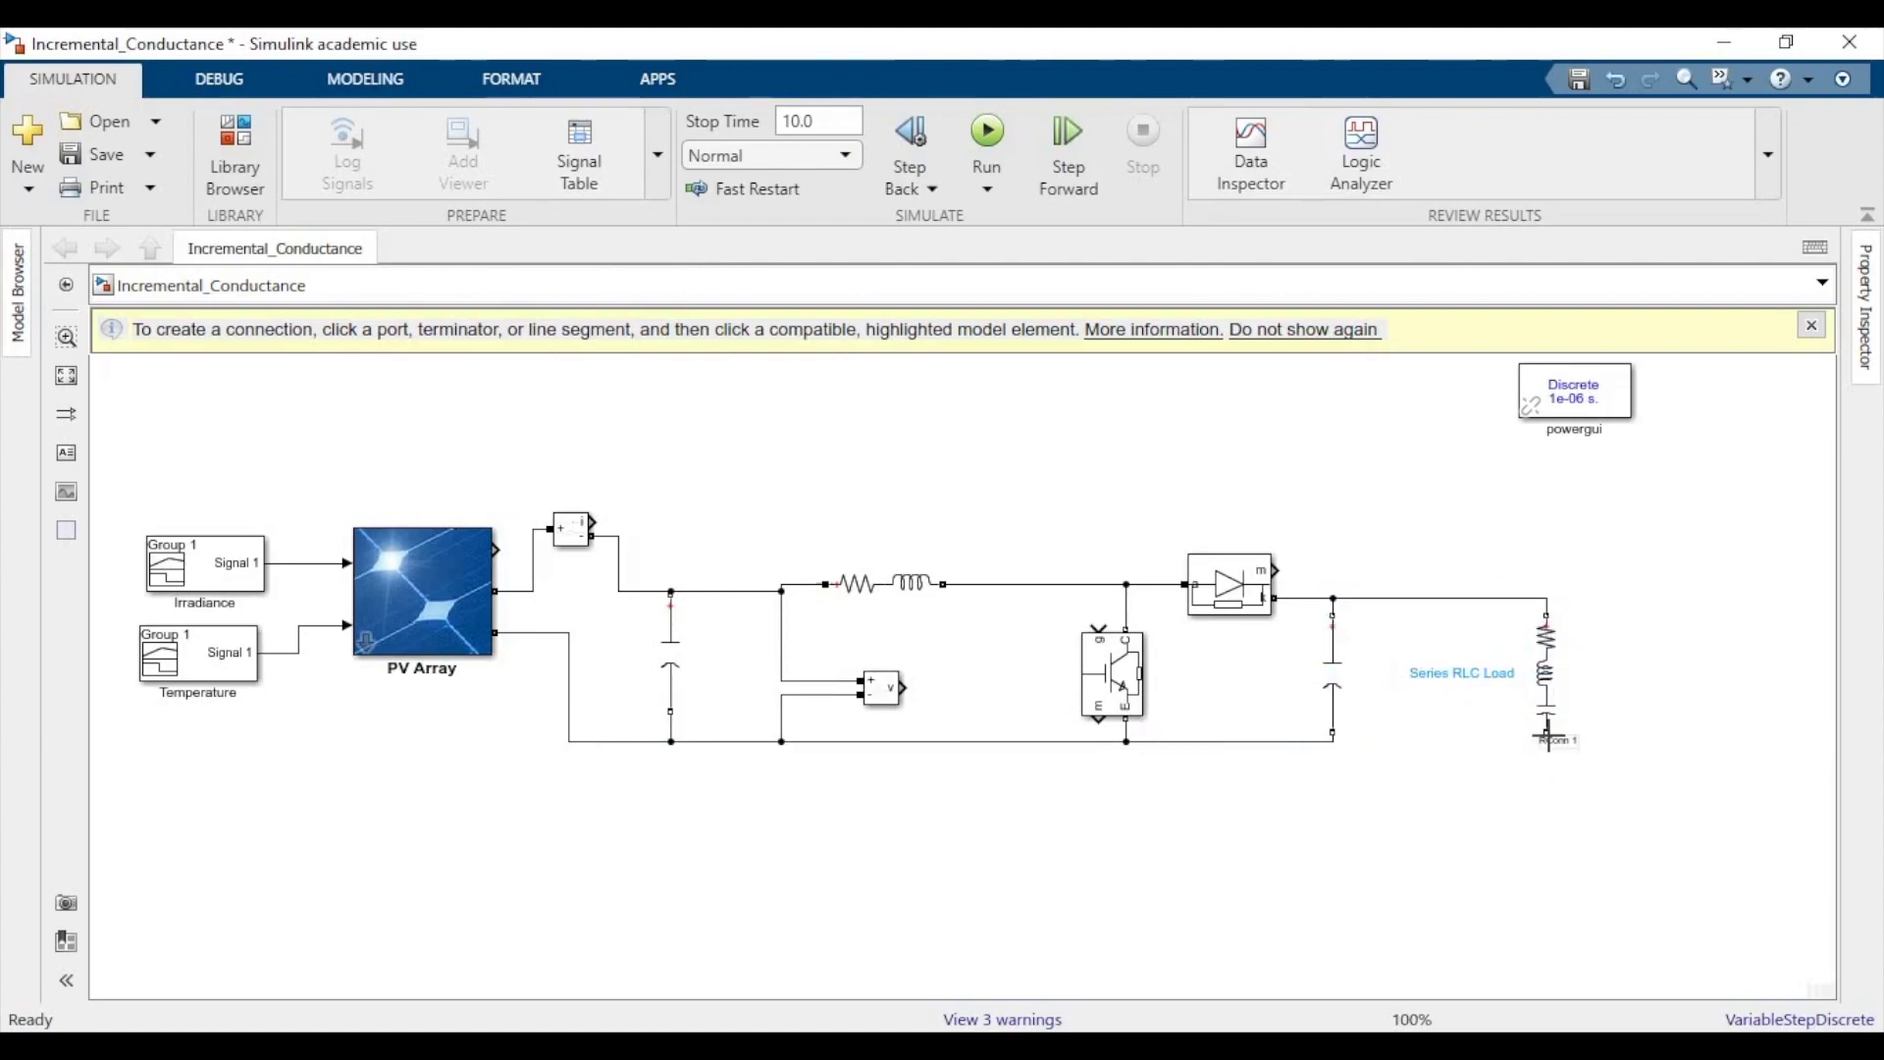
click(1333, 733)
click(1538, 736)
Set the load to 500 V, 50 Hz, 100e3 W active power, and zero inductive and capacitive reactive power.
click(1333, 741)
click(1547, 673)
double_click(1547, 672)
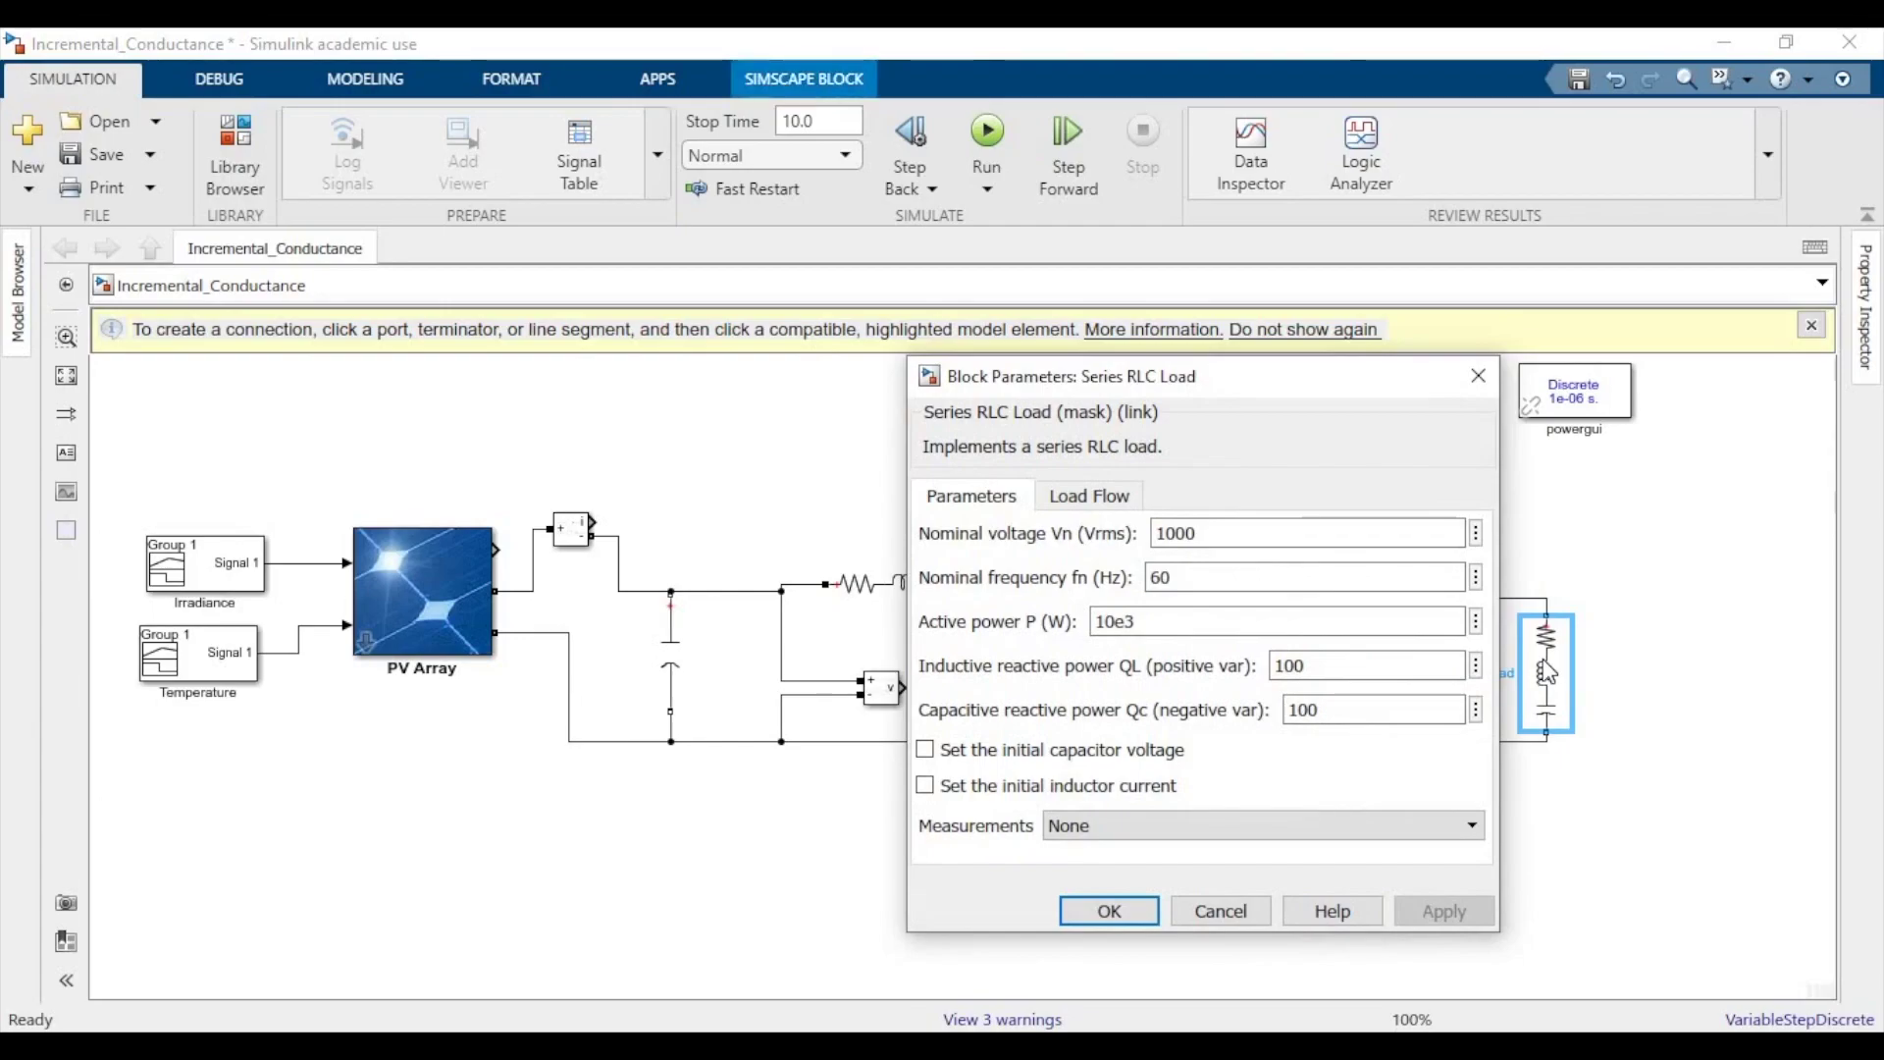
click(1291, 530)
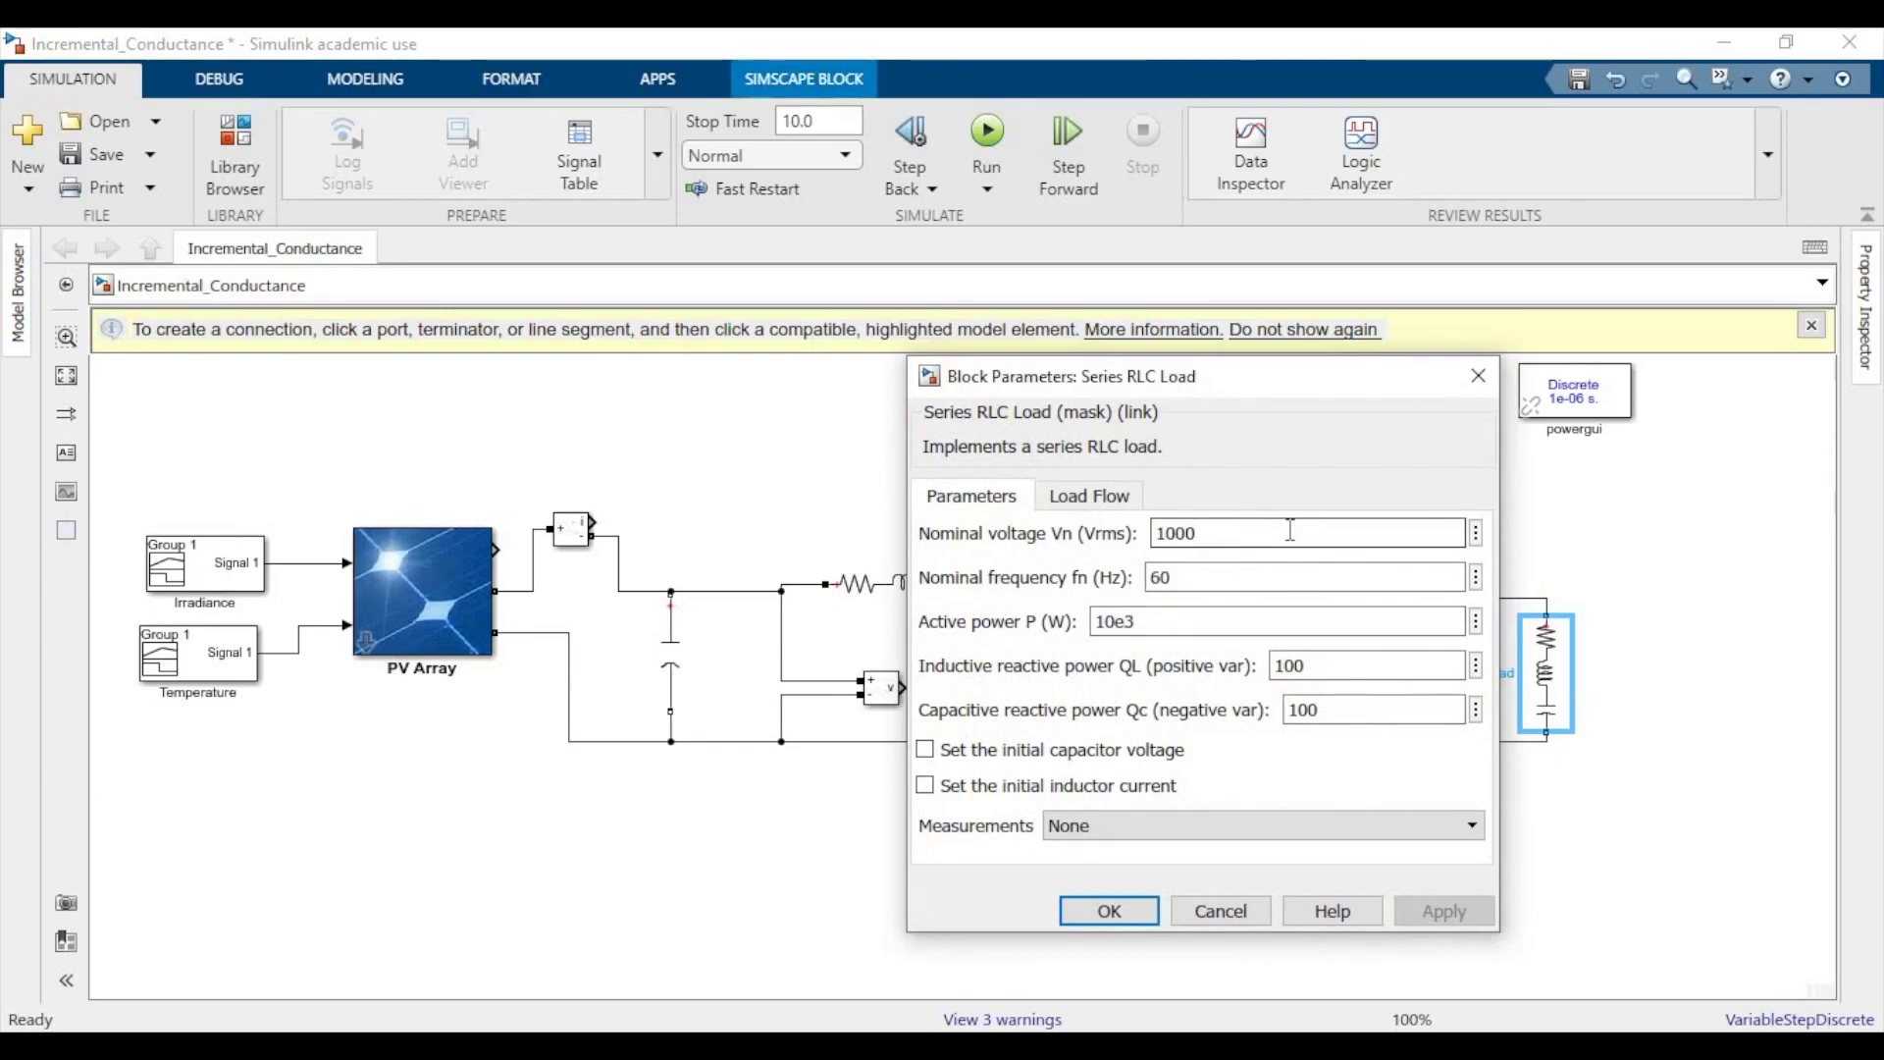
key(BackSpace)
key(BackSpace)
key(BackSpace)
key(BackSpace)
text(5)
double_click(1276, 577)
text(50)
click(1255, 622)
double_click(1266, 622)
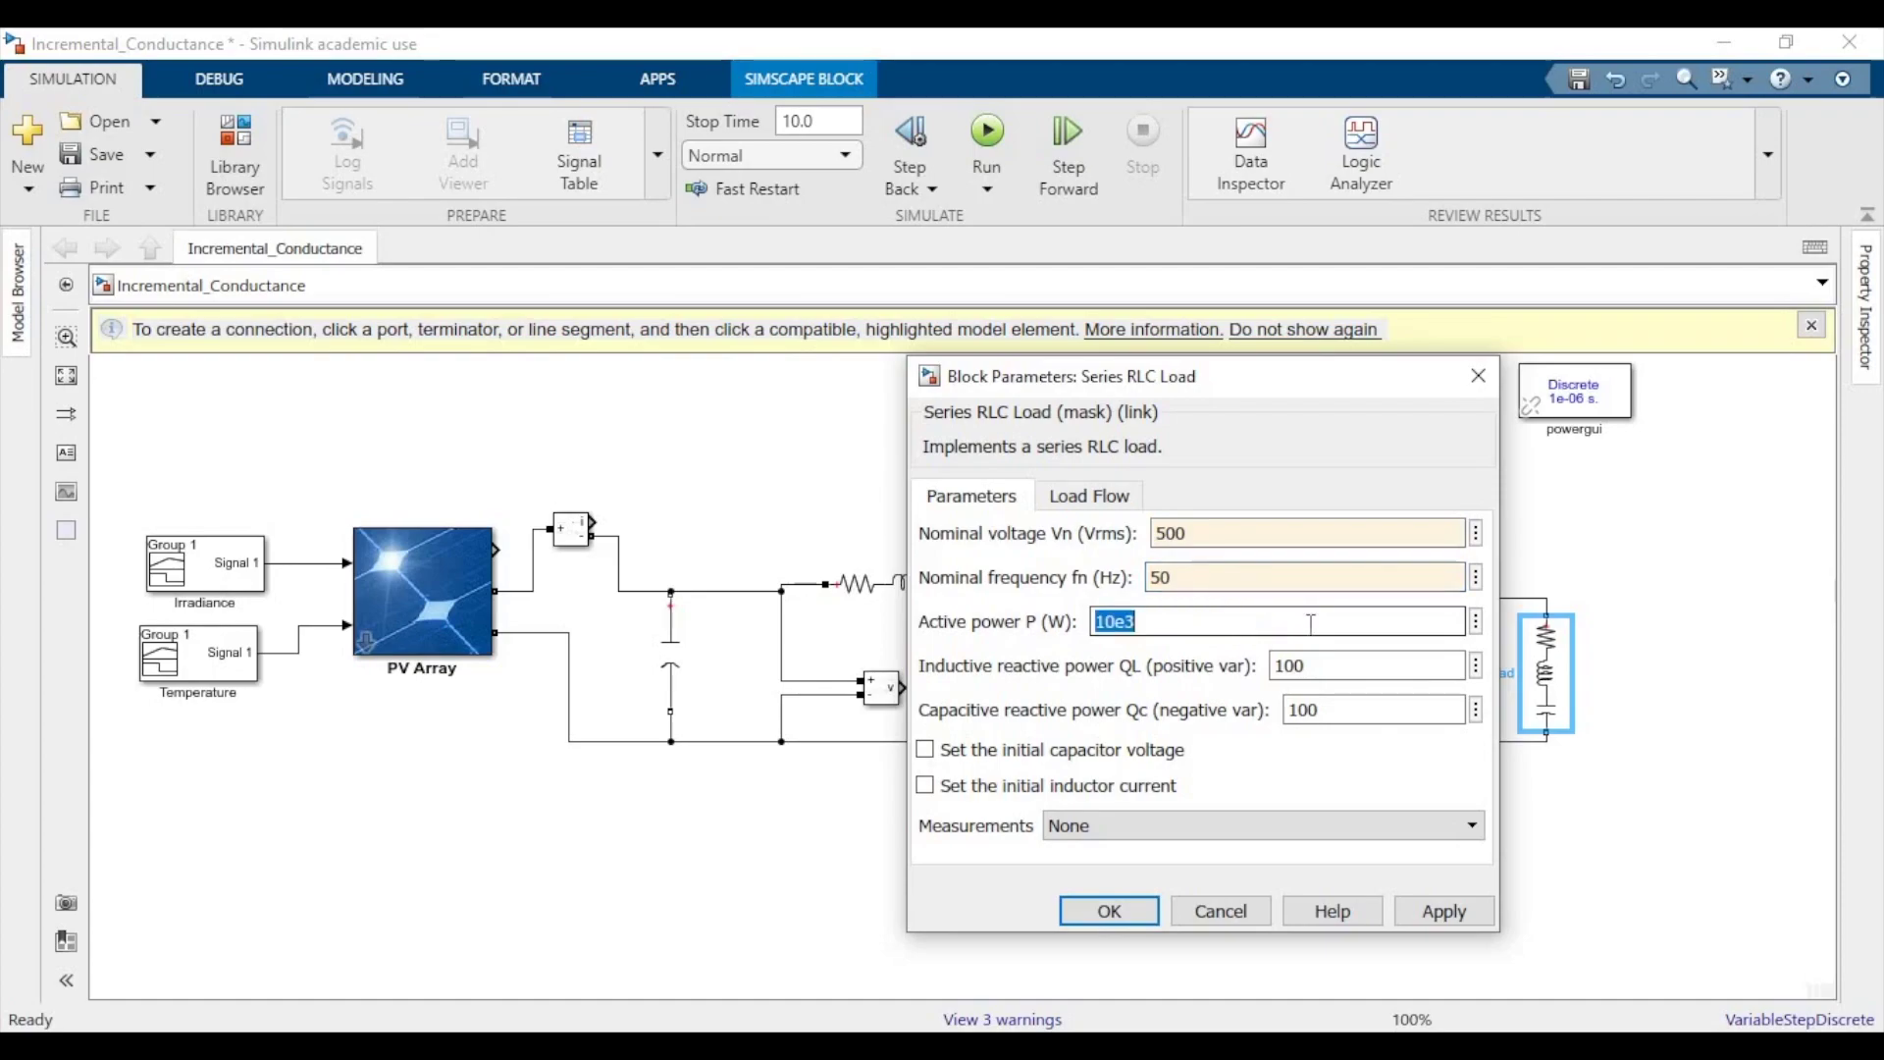
key(Left)
key(Left)
text(0)
double_click(1368, 665)
text(0)
double_click(1368, 709)
text(0)
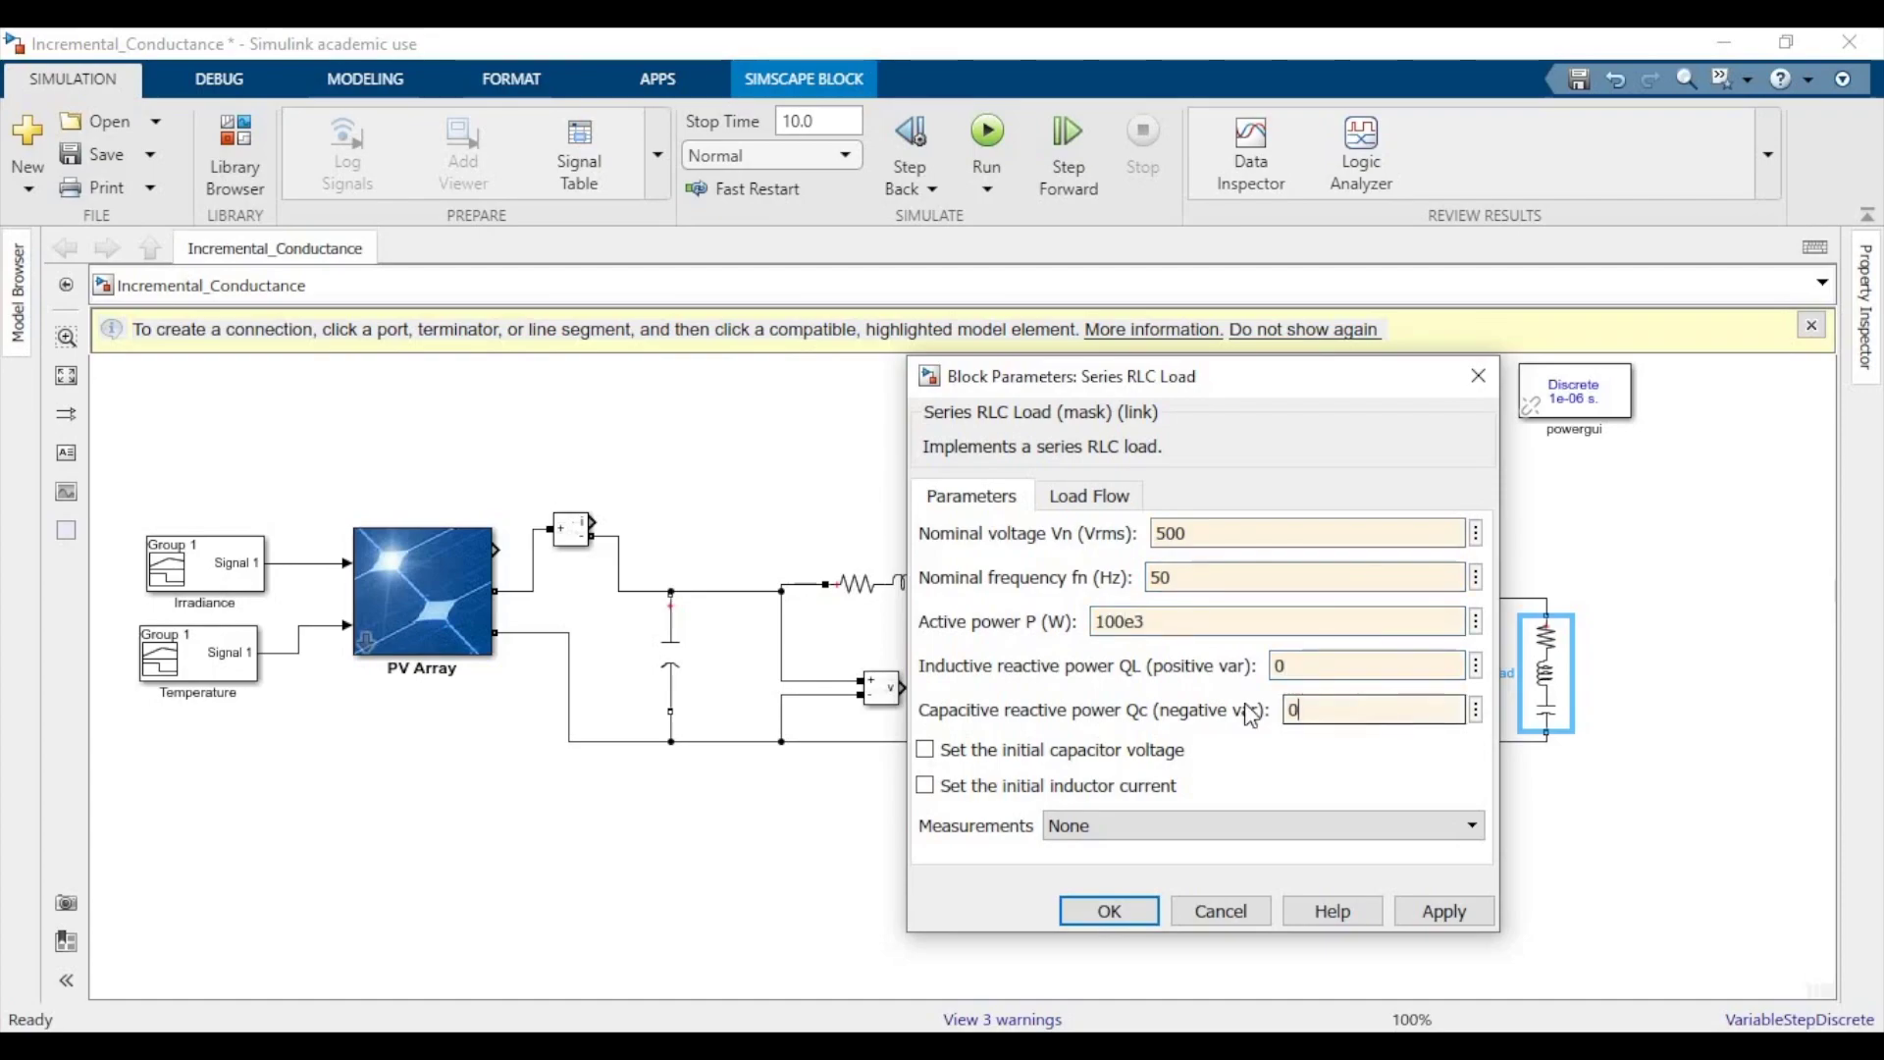
click(1107, 910)
click(1257, 845)
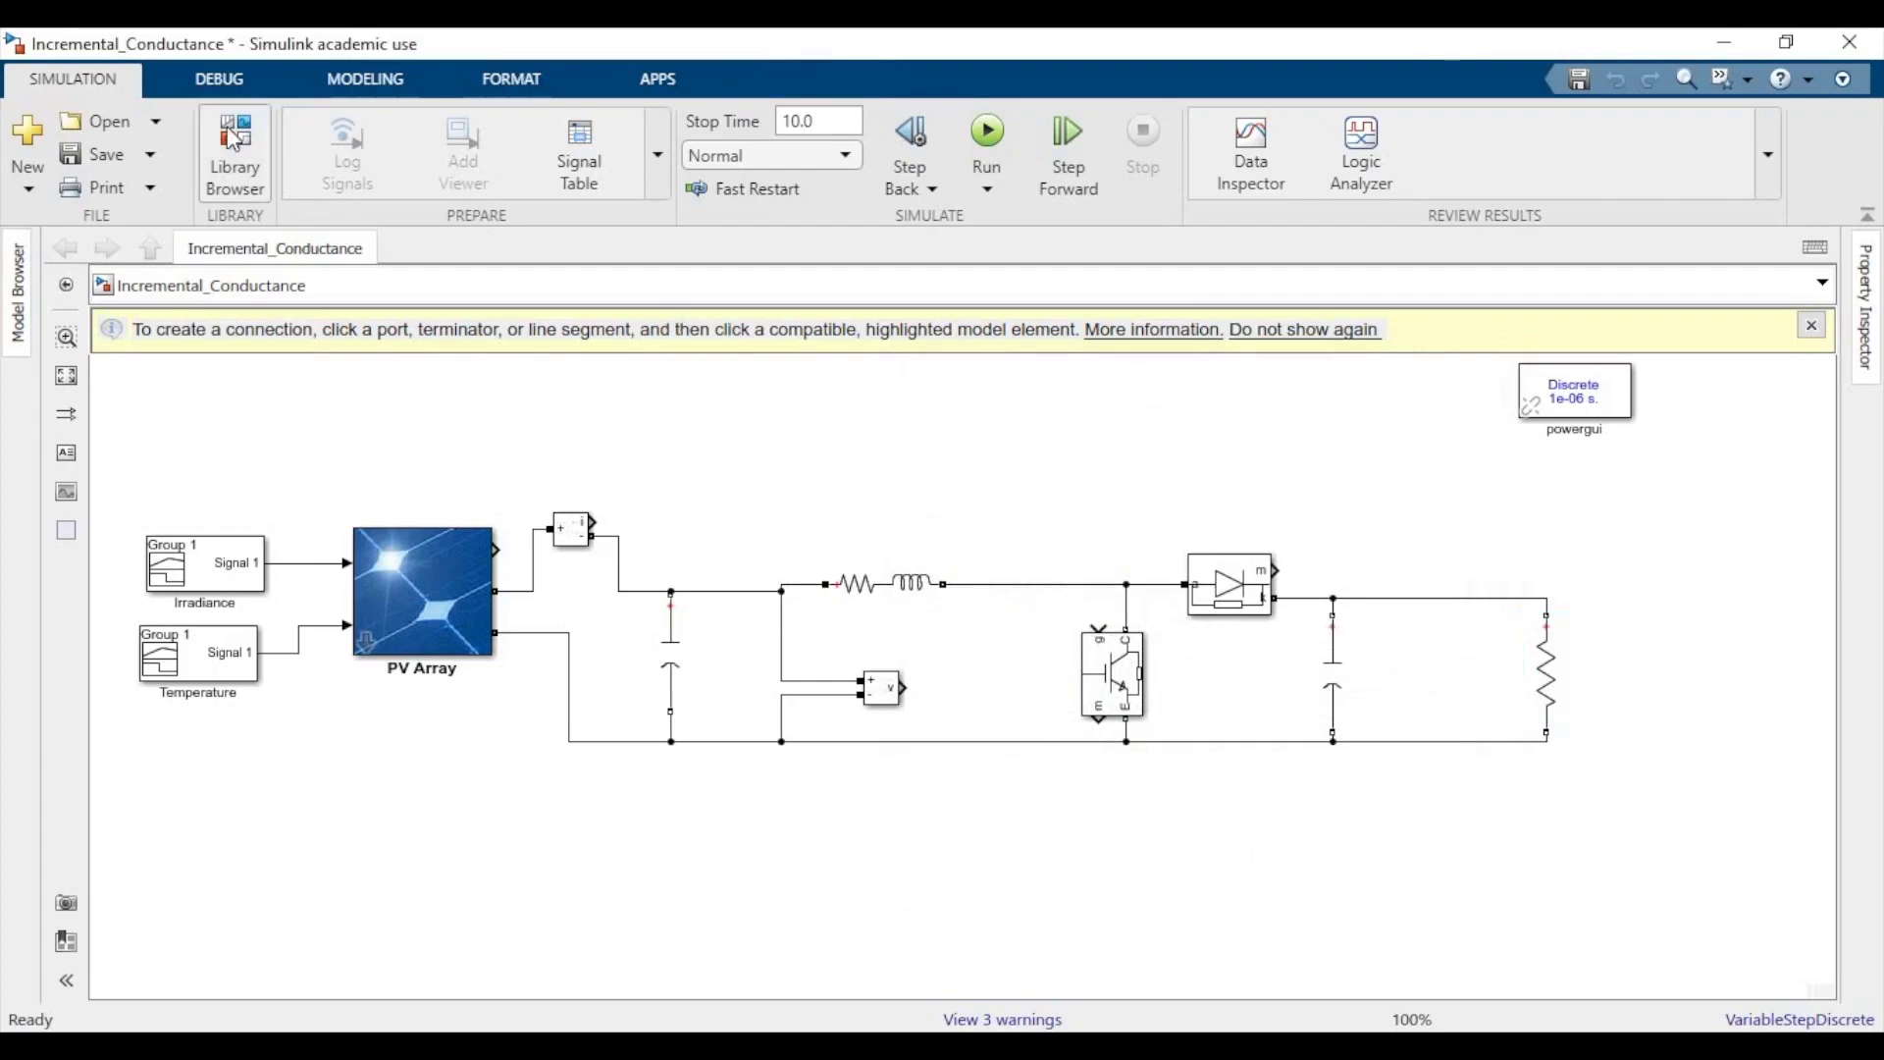
Search the library for 'Goto' and drop a Goto block near the Current Measurement output.
click(235, 157)
click(726, 186)
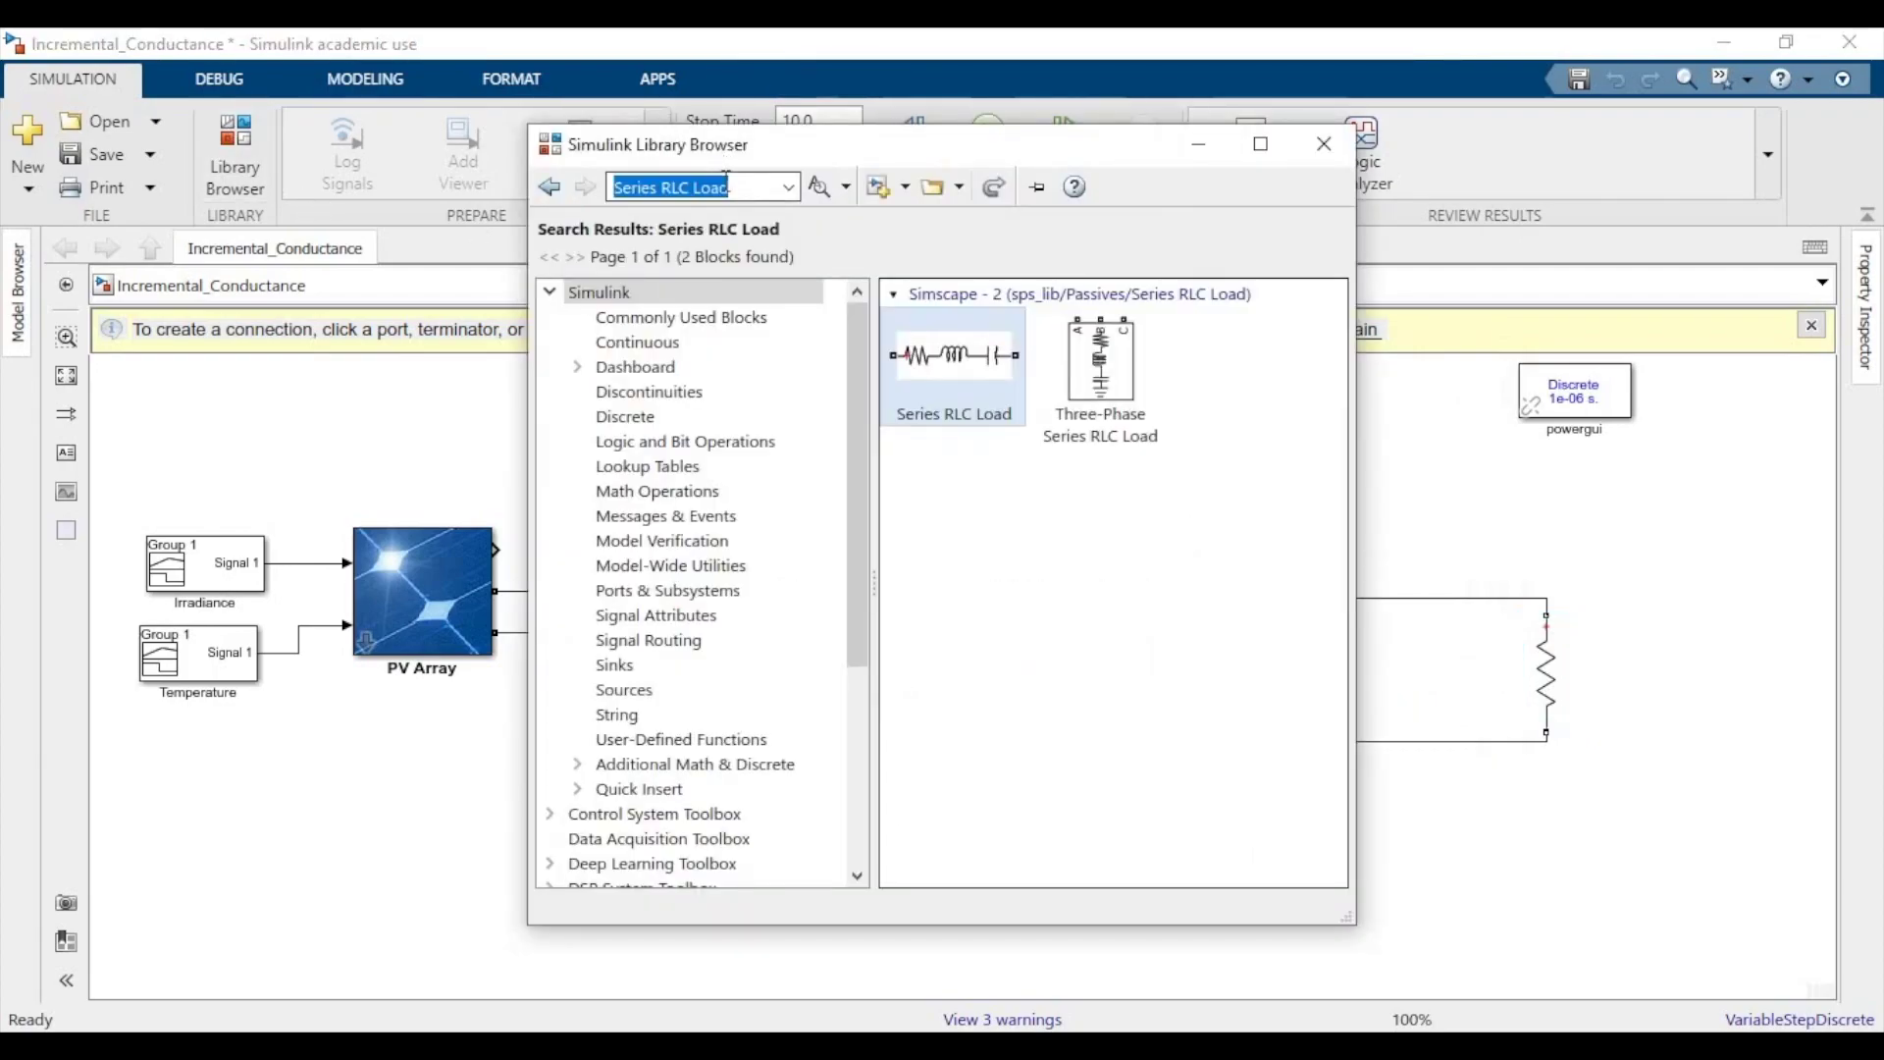
key(BackSpace)
text(Goto)
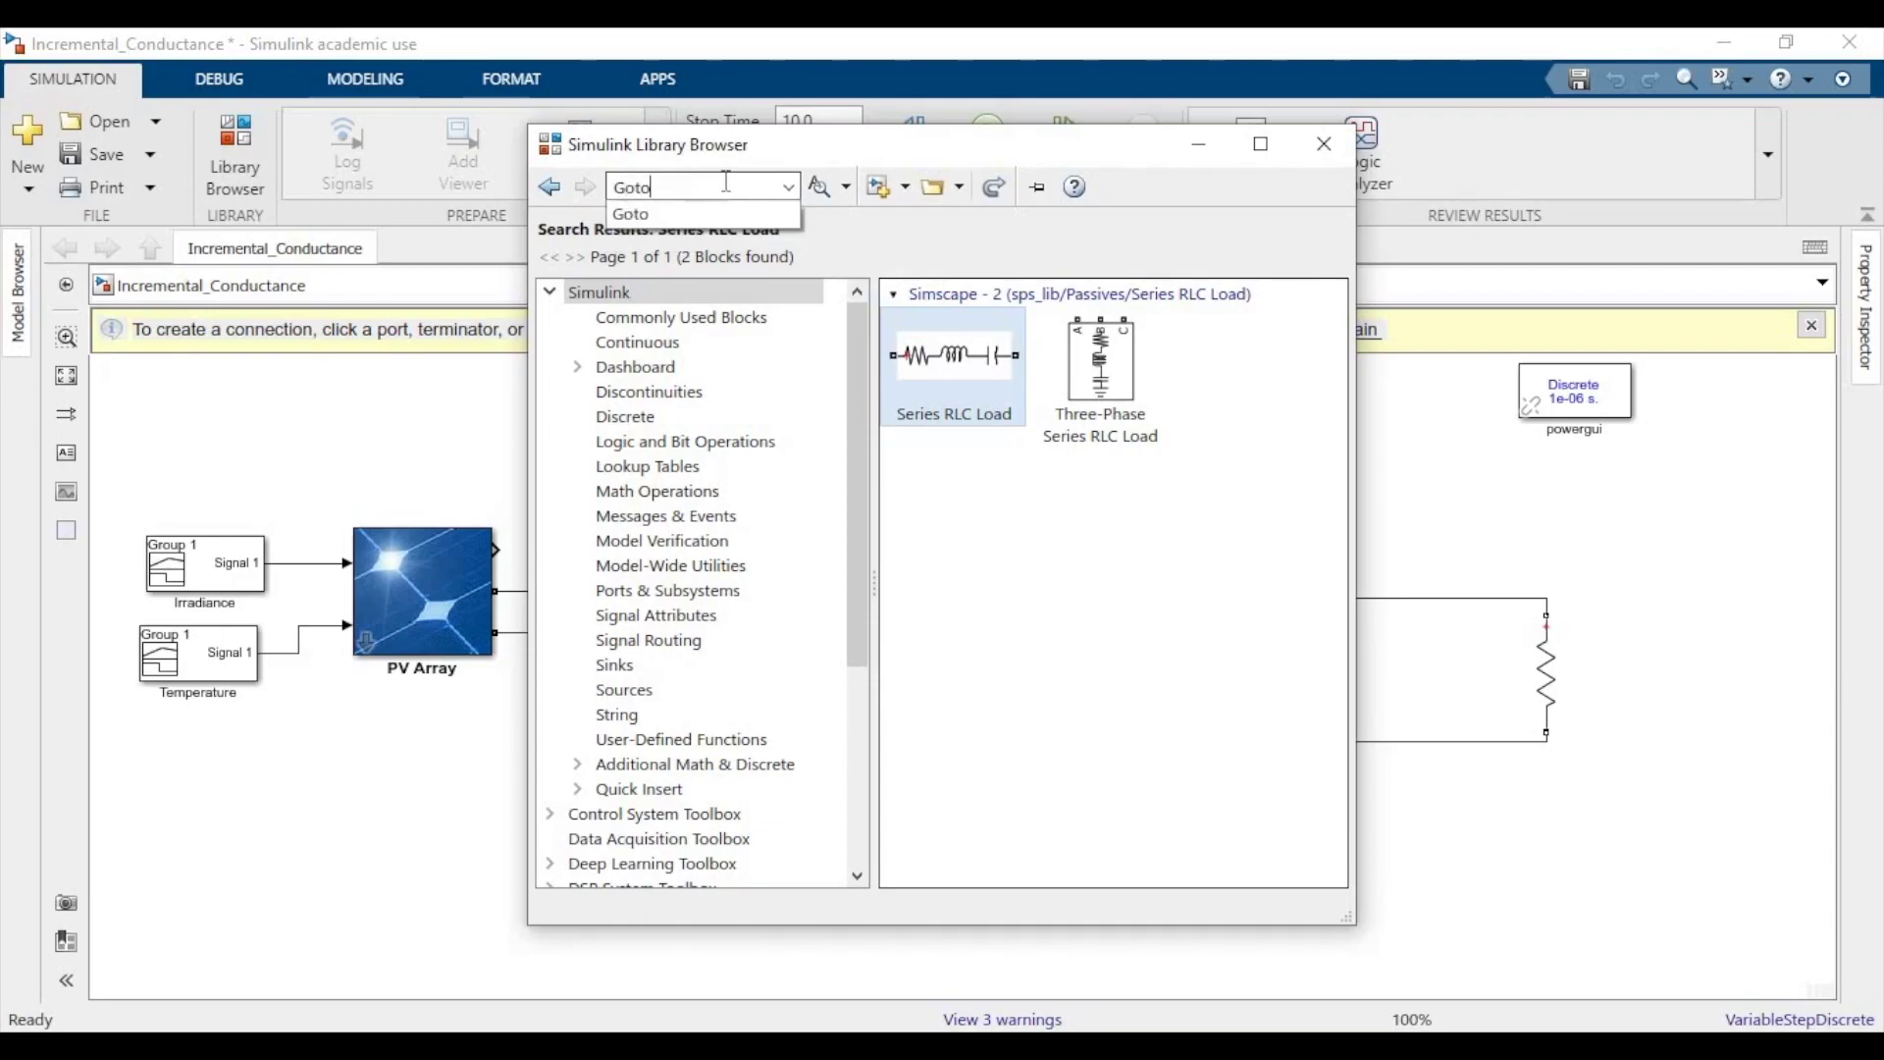
key(Return)
drag(1181, 355, 675, 533)
Create a From block linked to the Goto block using its quick actions.
click(654, 472)
click(930, 490)
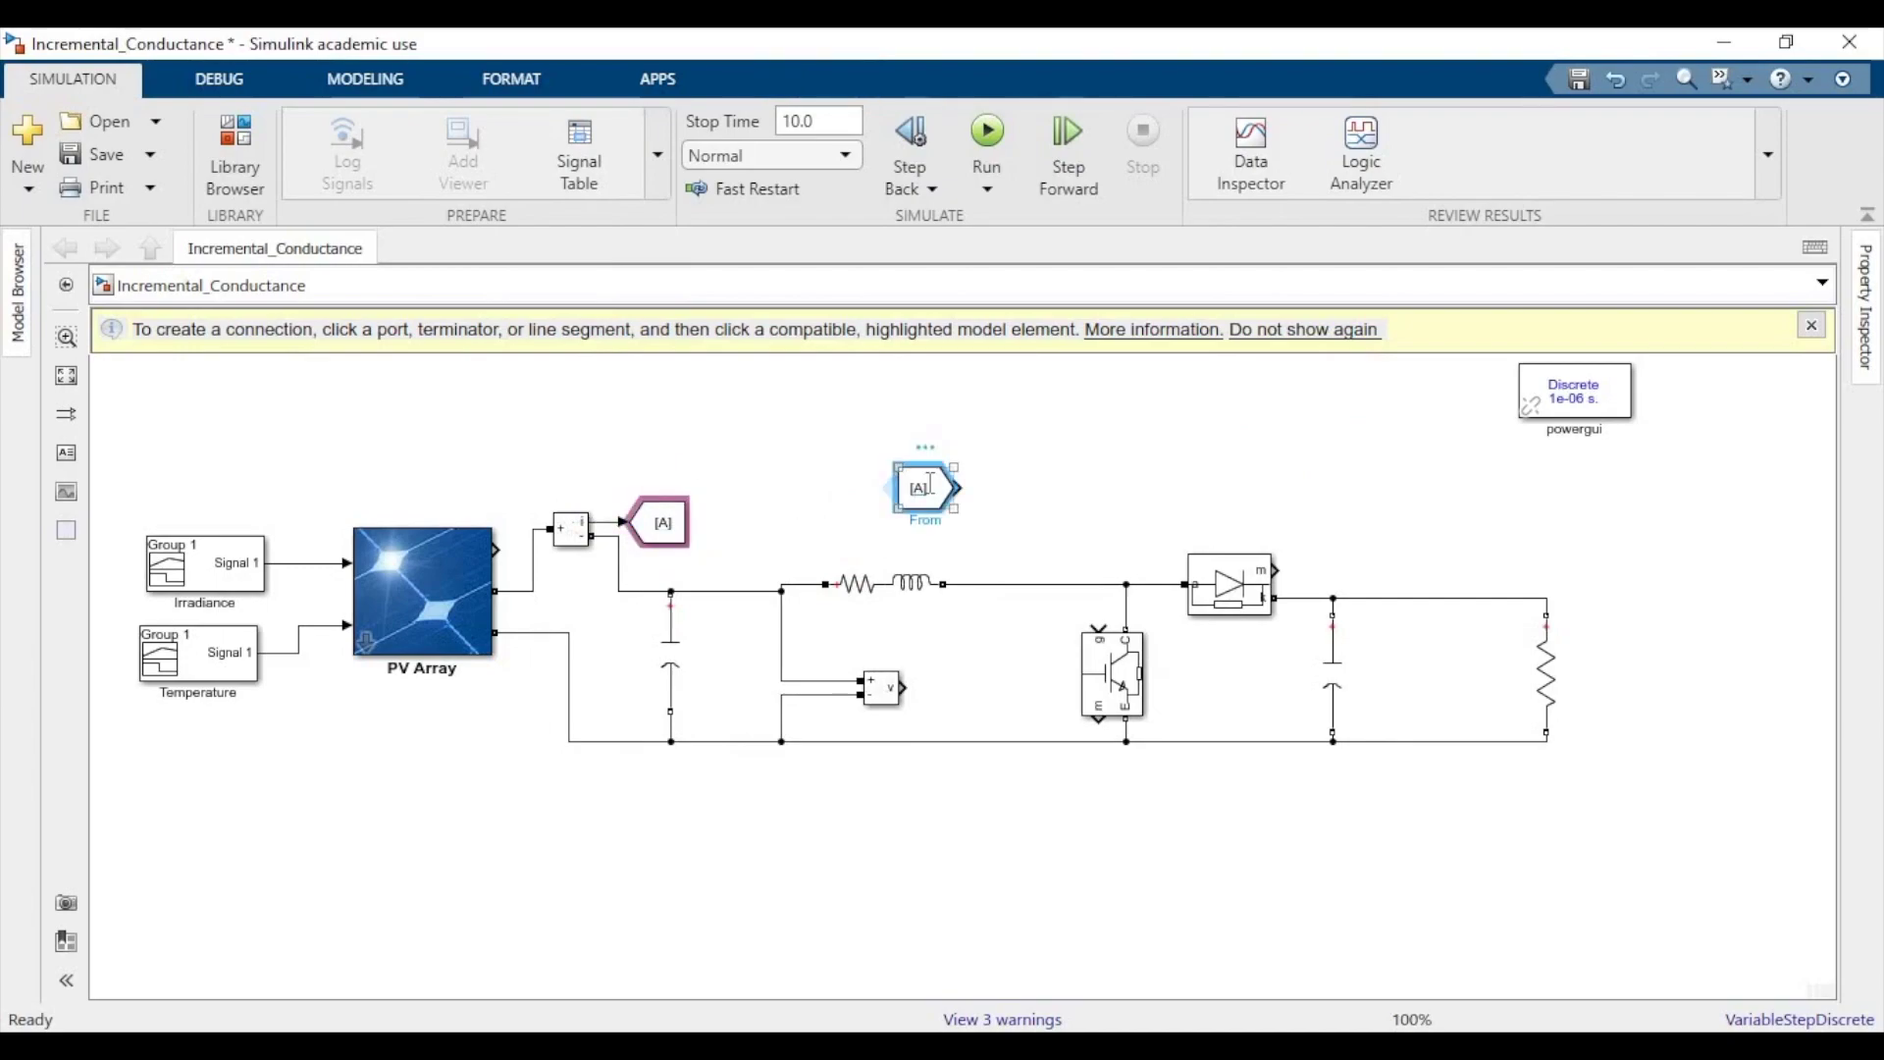
click(929, 486)
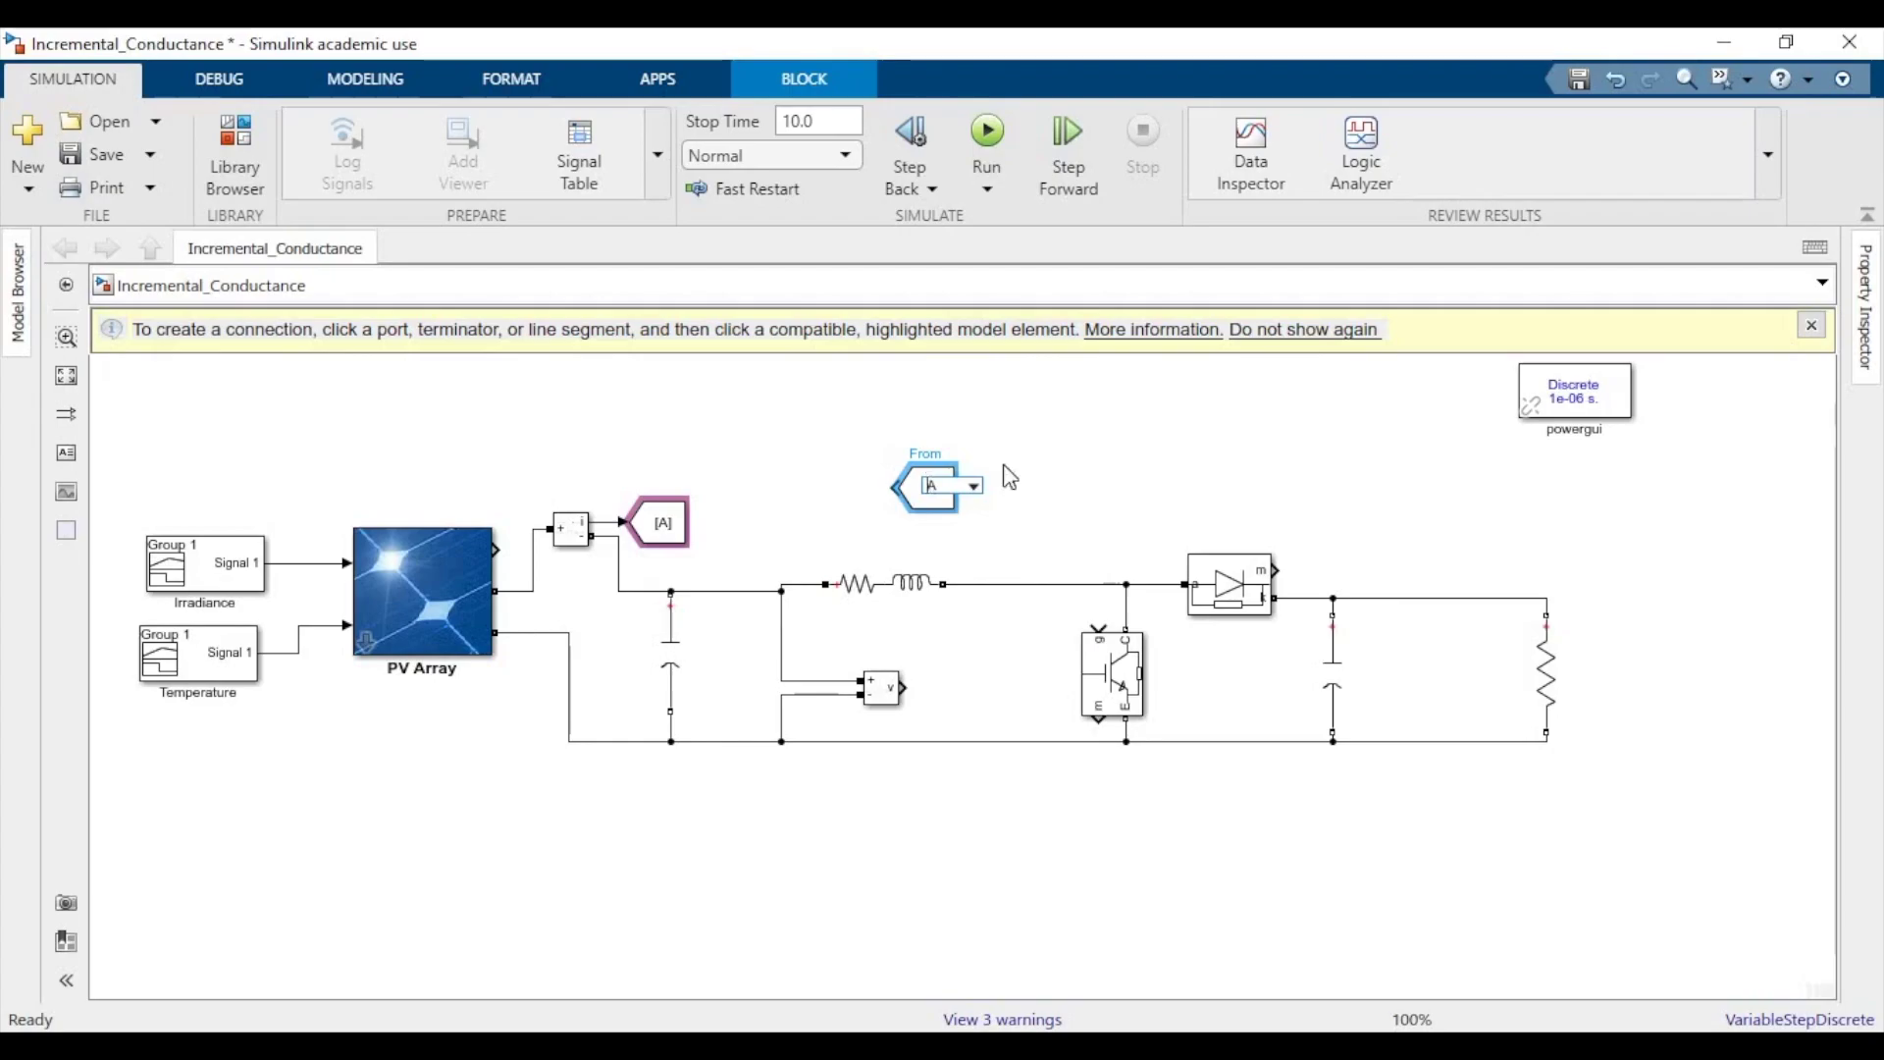
click(795, 516)
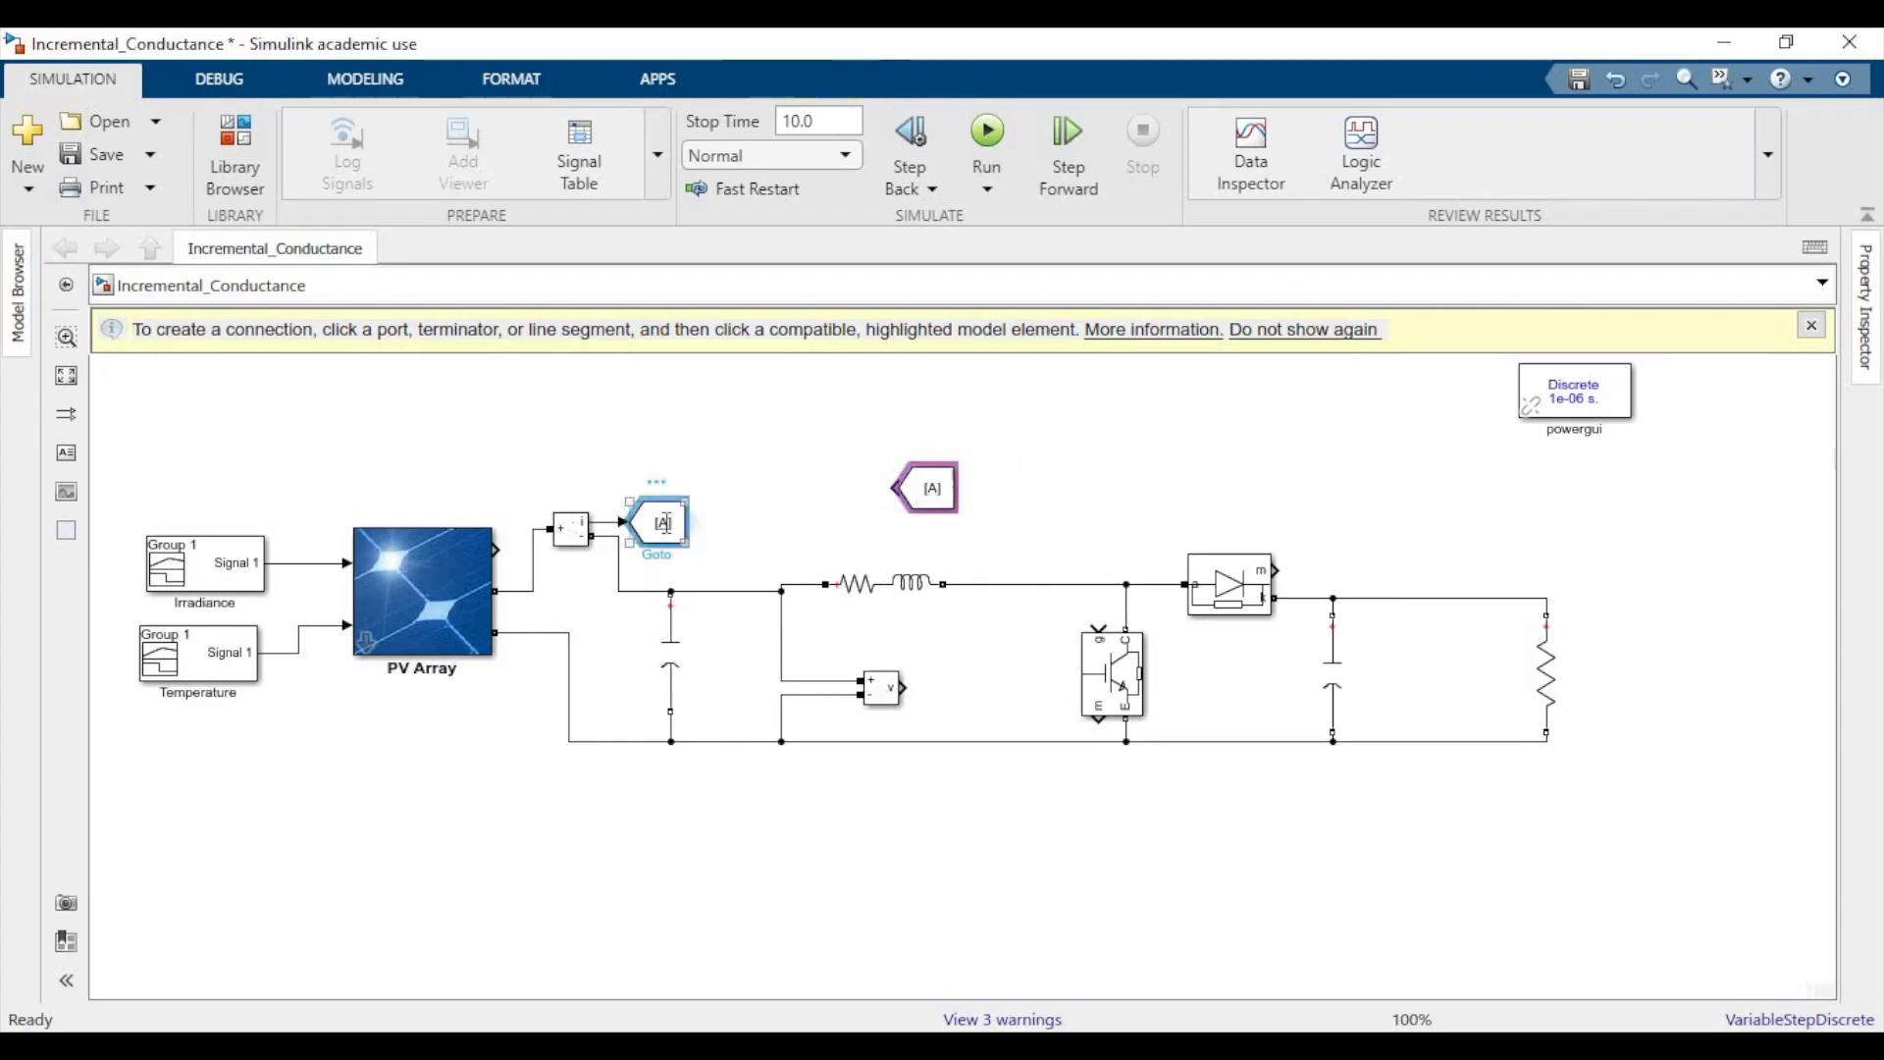
Rename the Goto tag from A to I_PV across all linked blocks.
double_click(665, 523)
double_click(898, 432)
key(BackSpace)
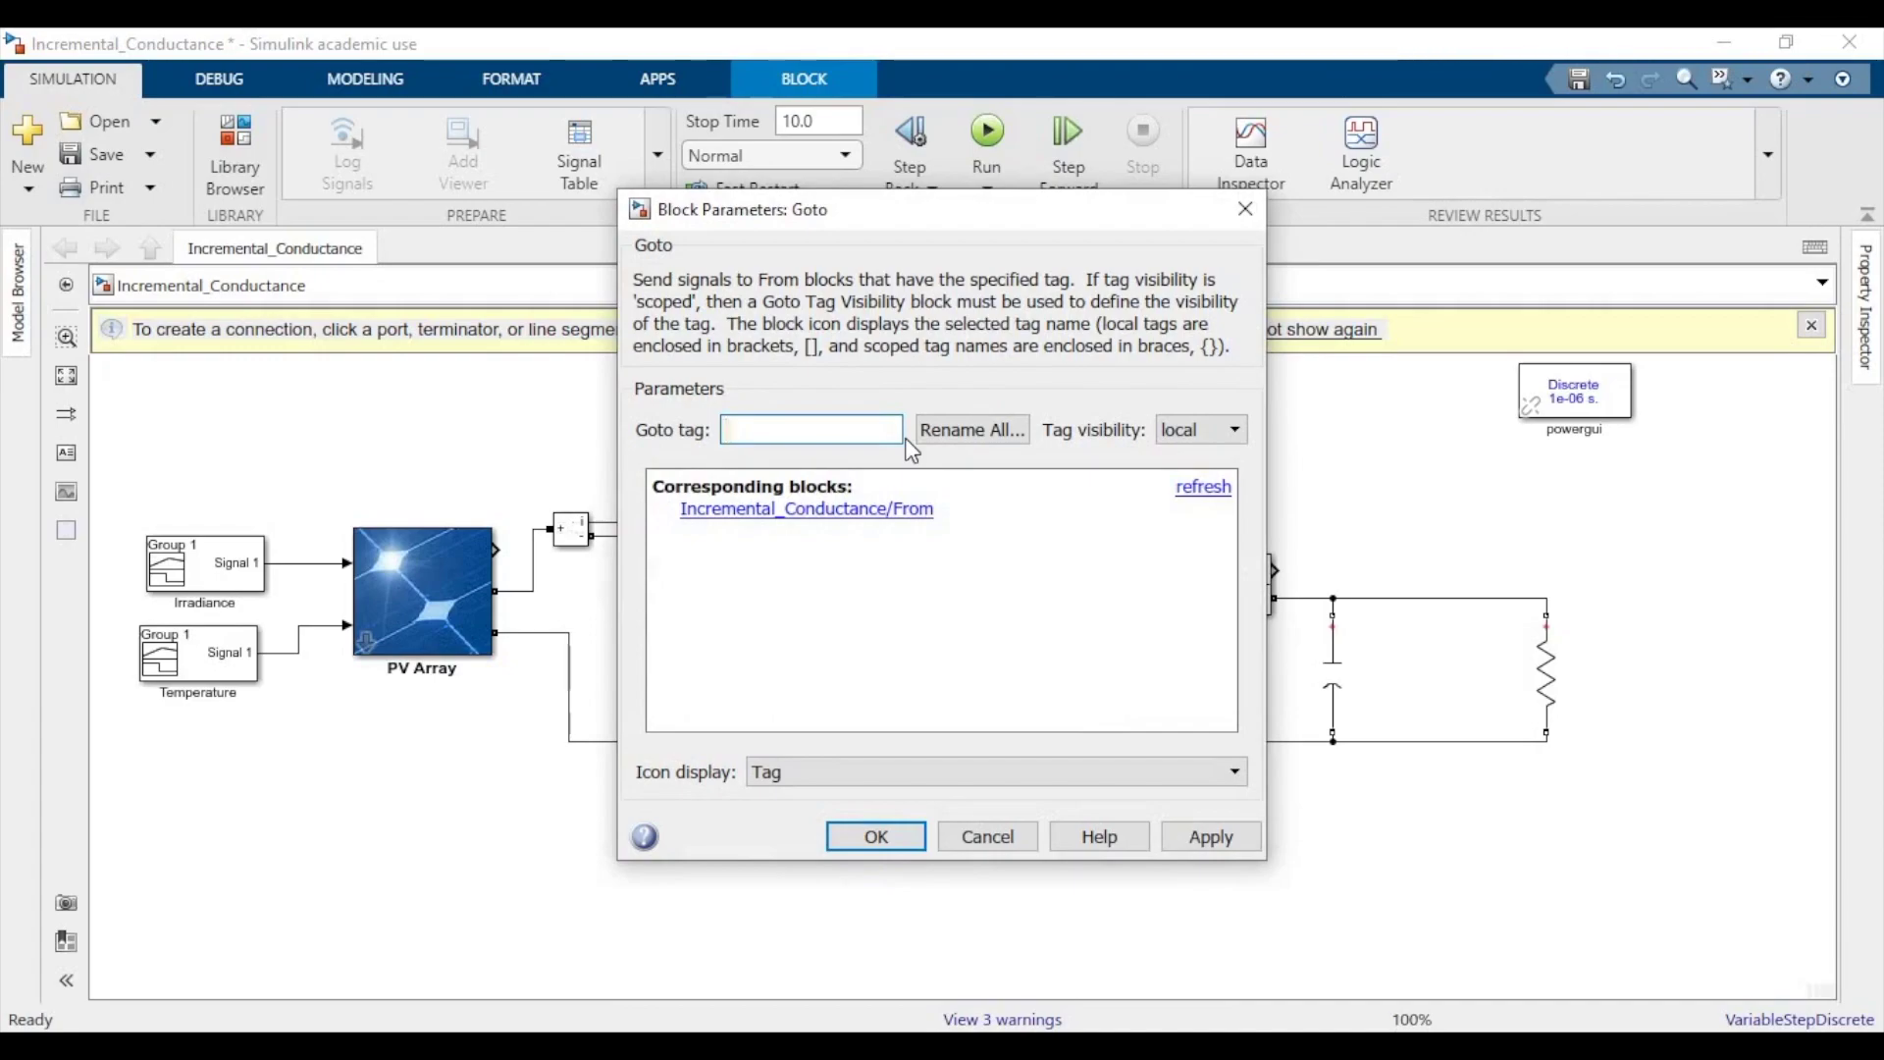
text(I_PV)
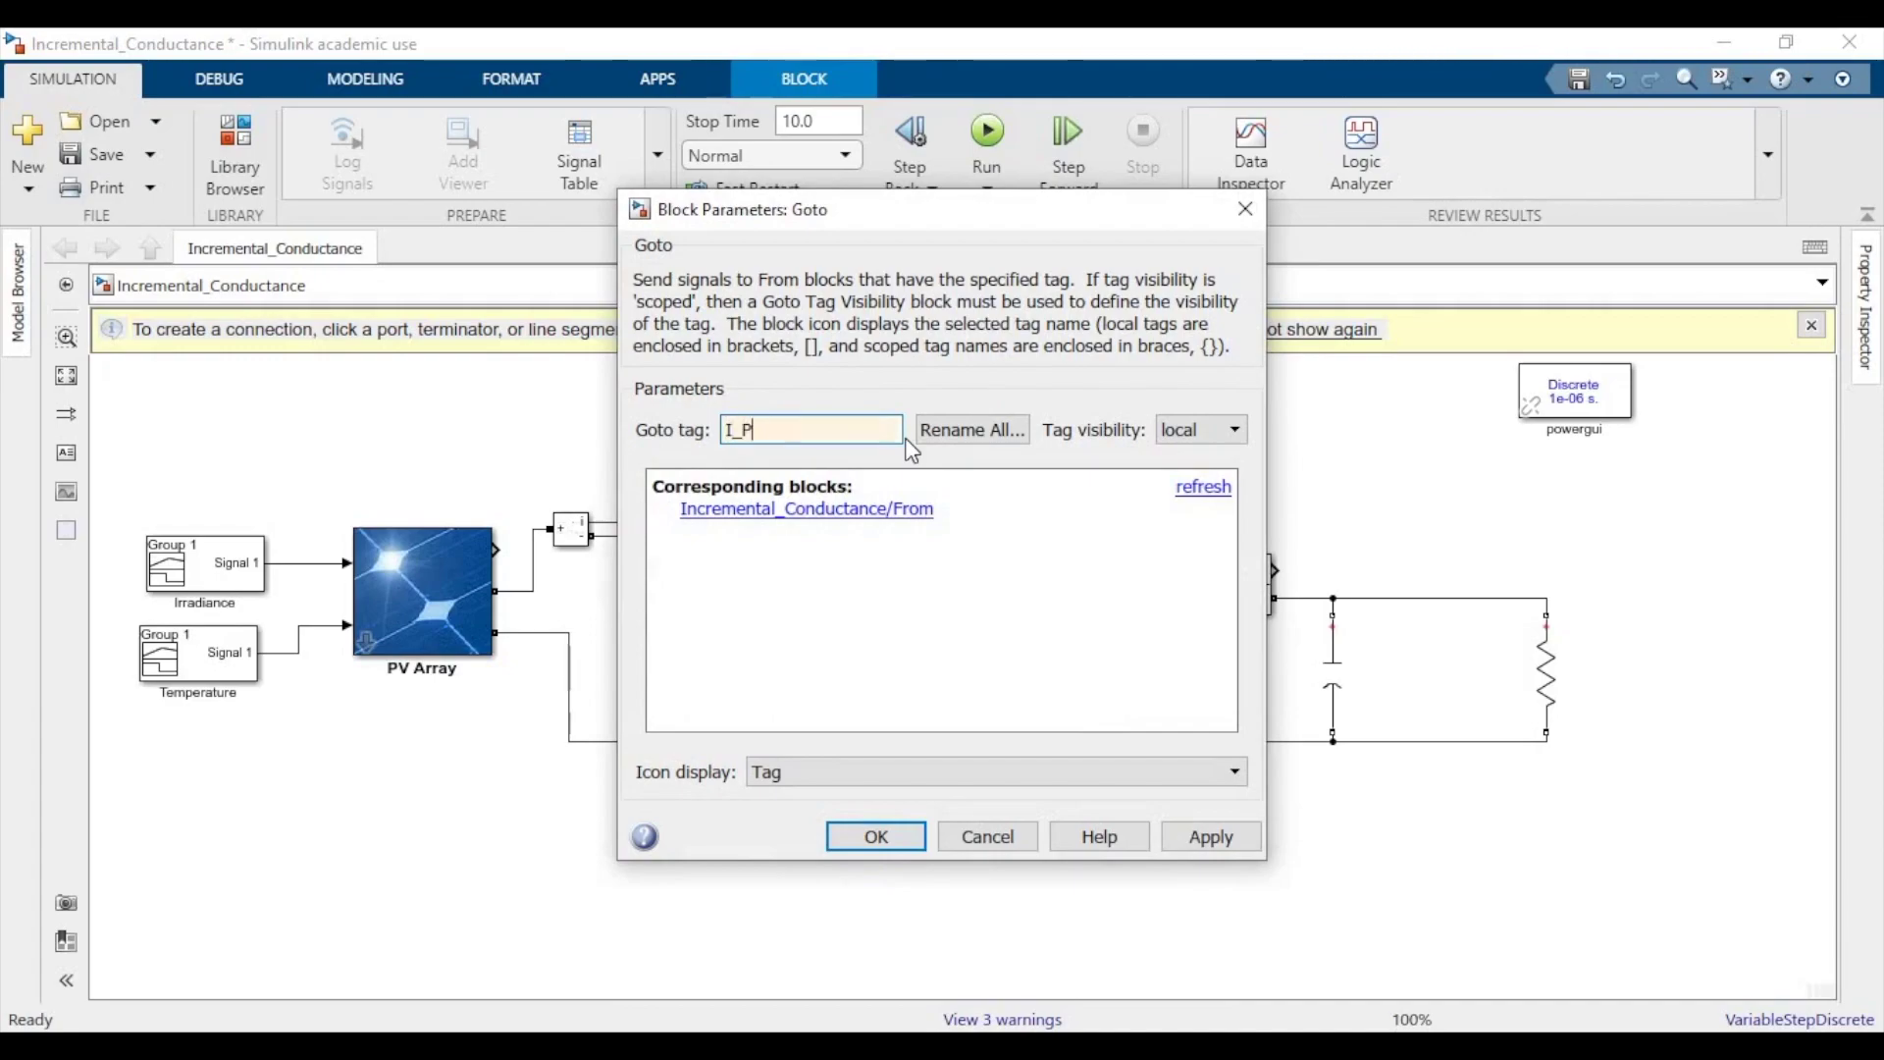
click(963, 432)
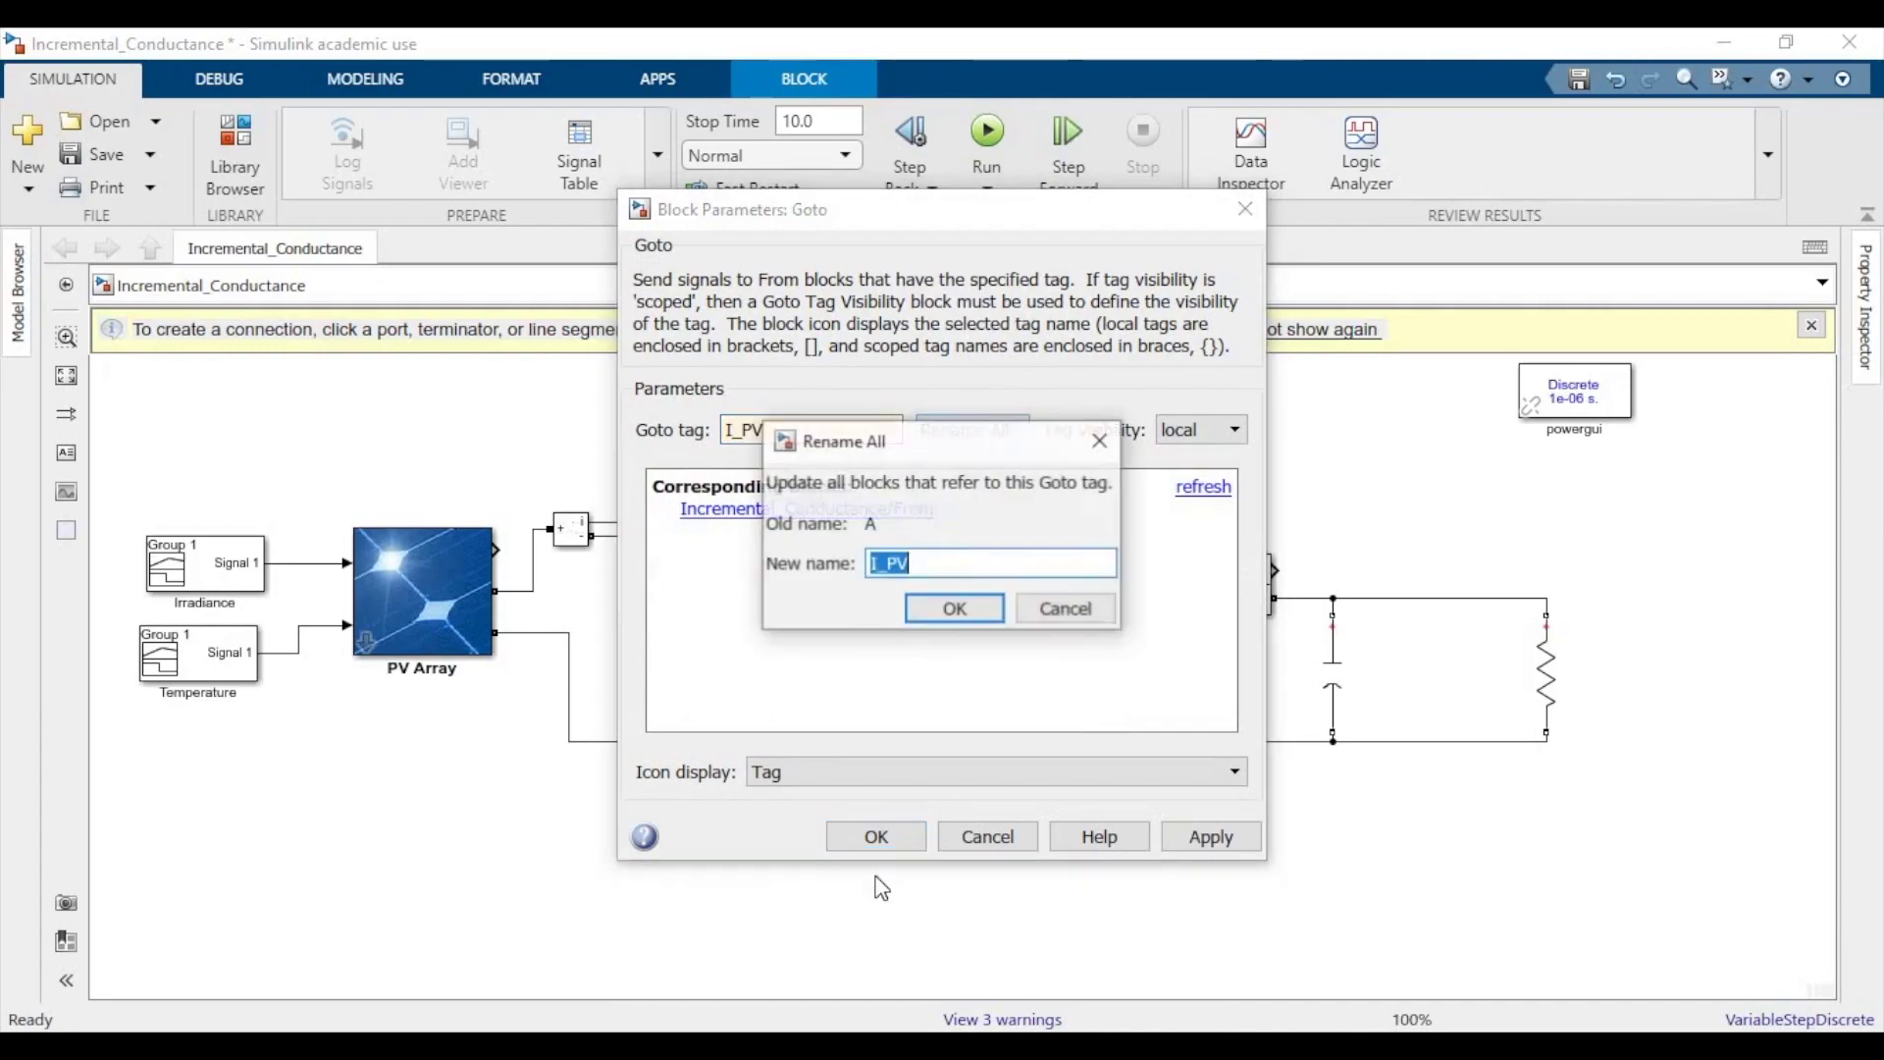
click(955, 613)
click(898, 837)
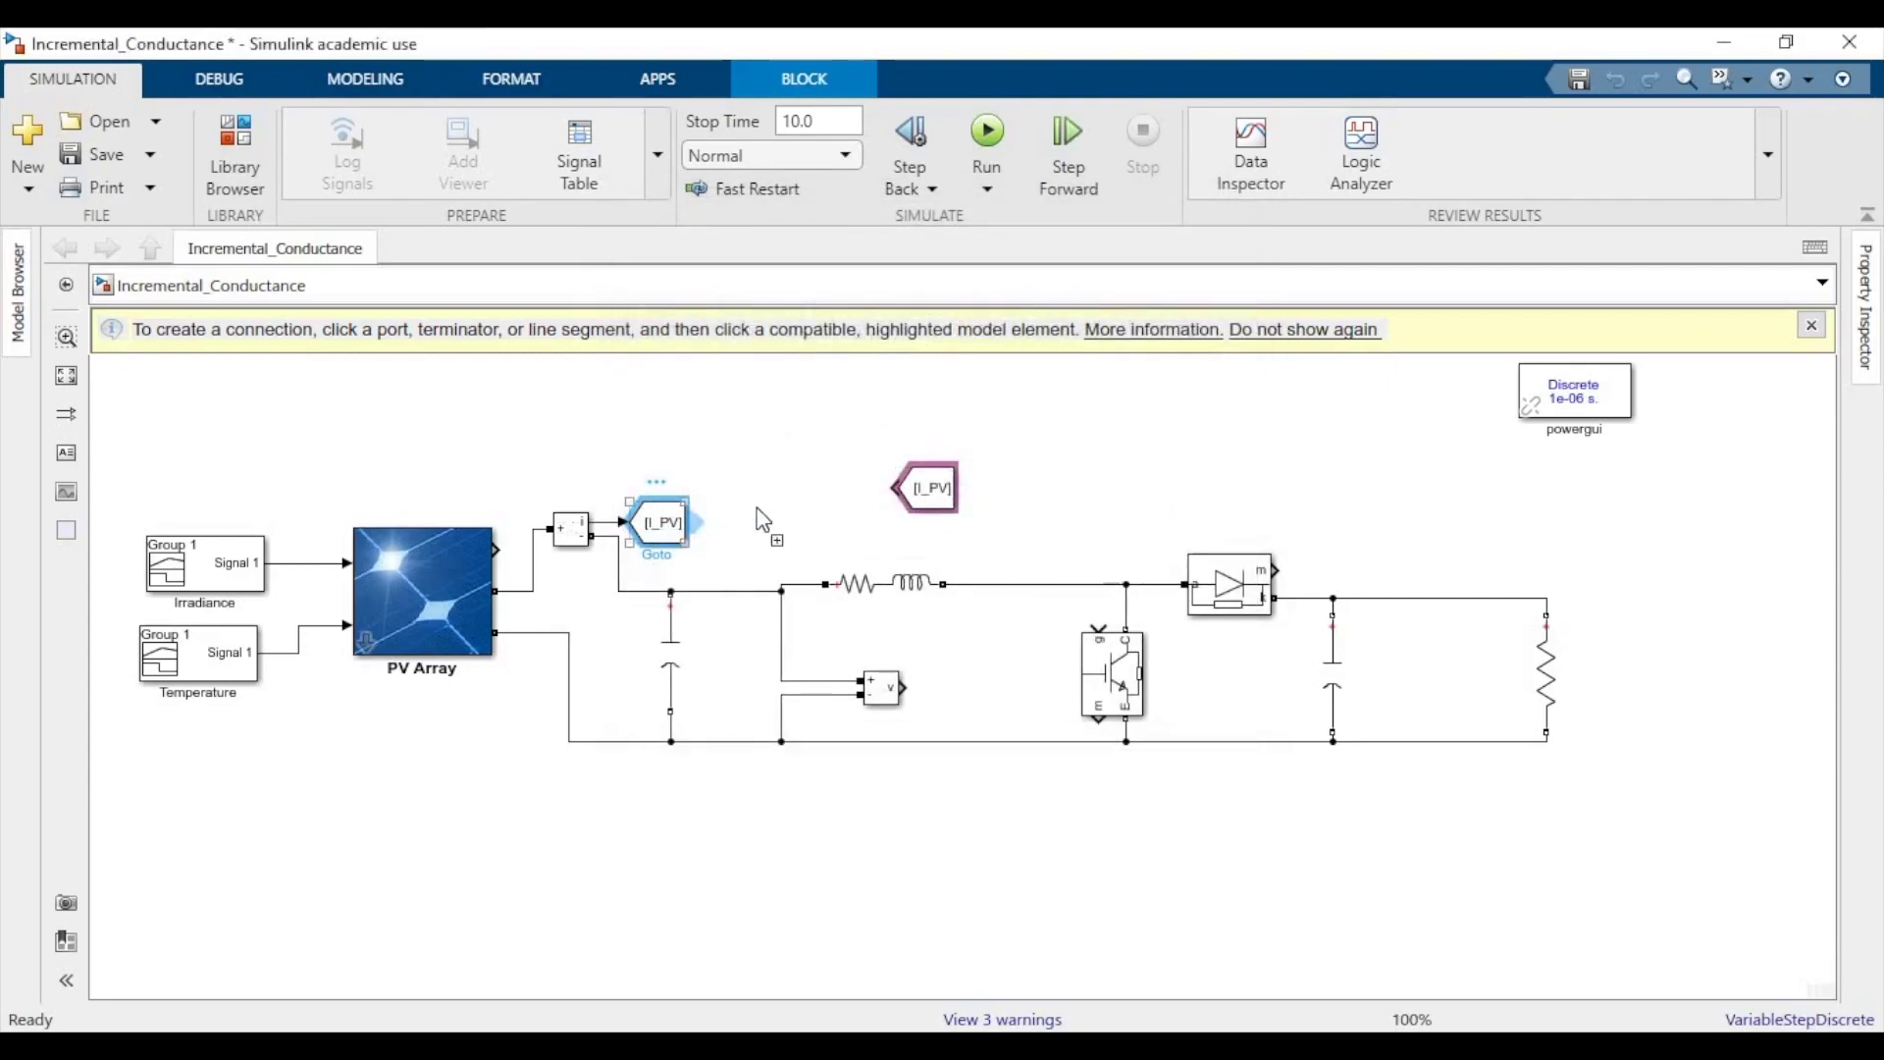
Duplicate the I_PV From block, flip it, and change its tag to V_PV.
drag(675, 530, 1001, 653)
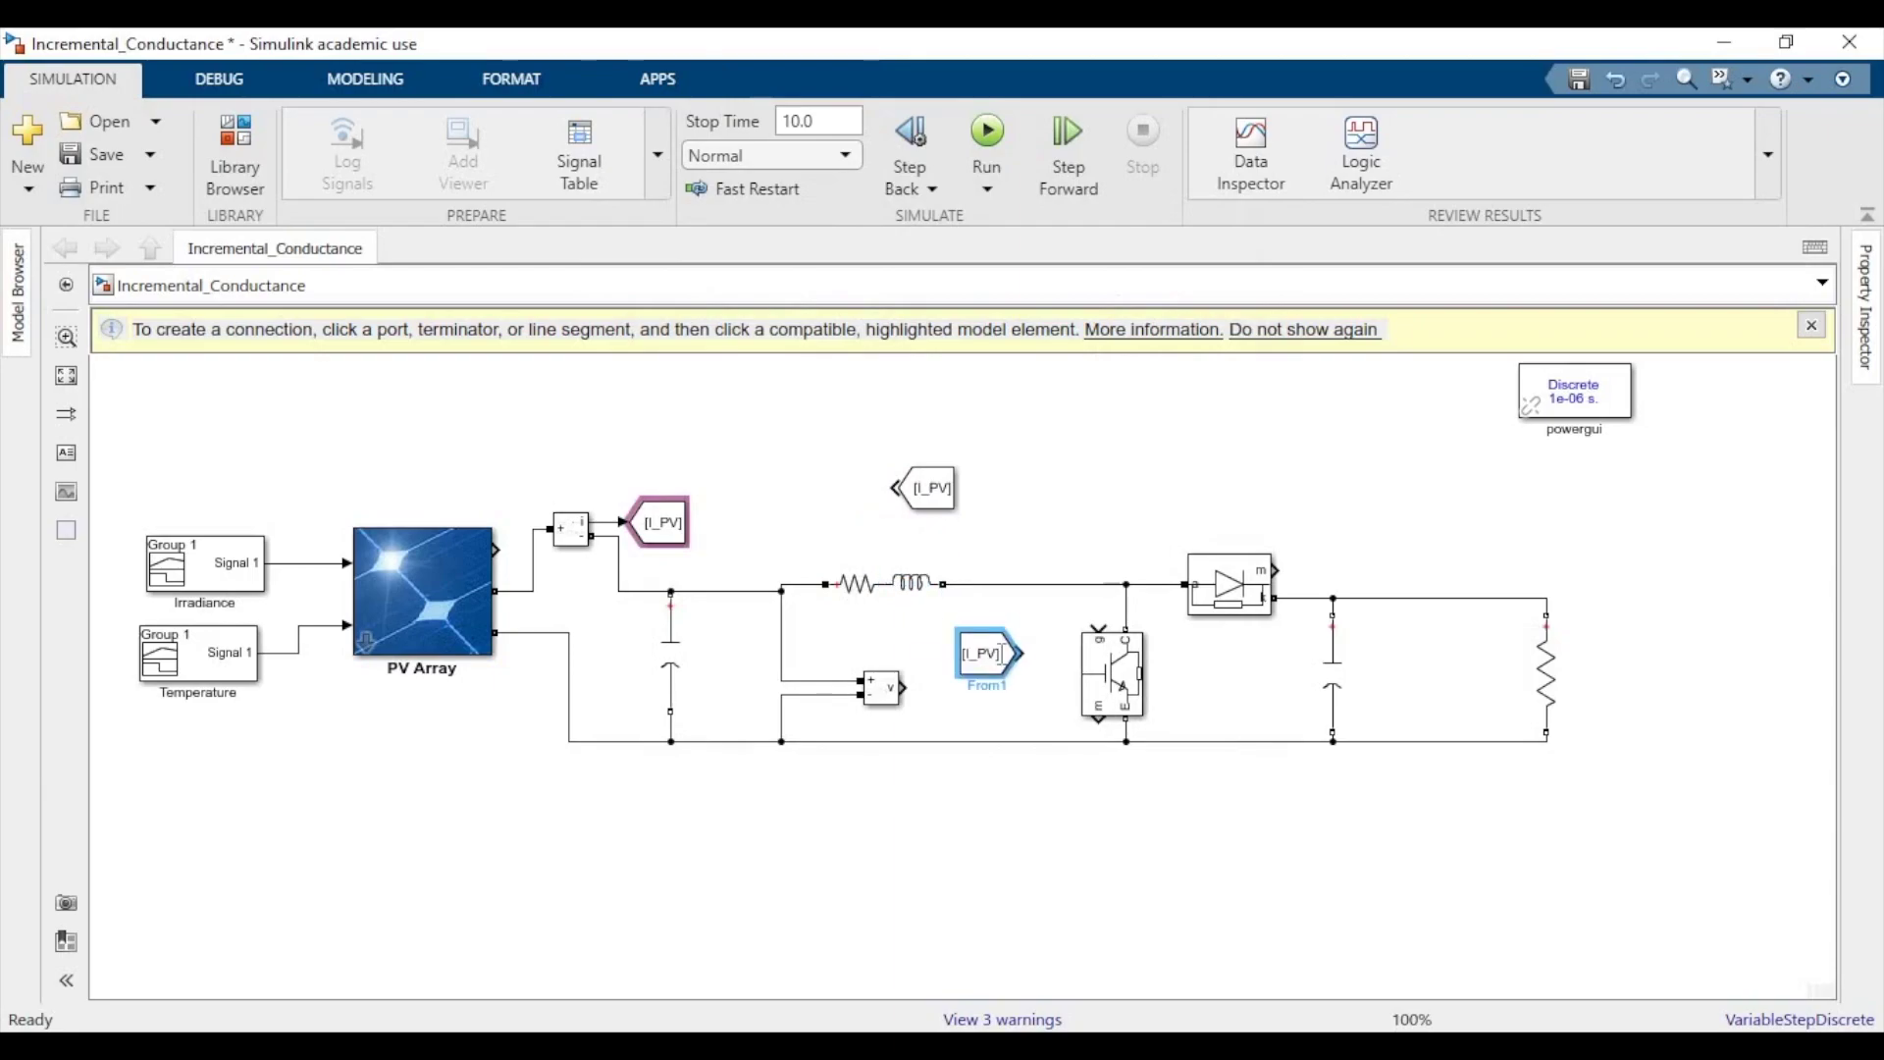
key(ctrl+i)
click(991, 652)
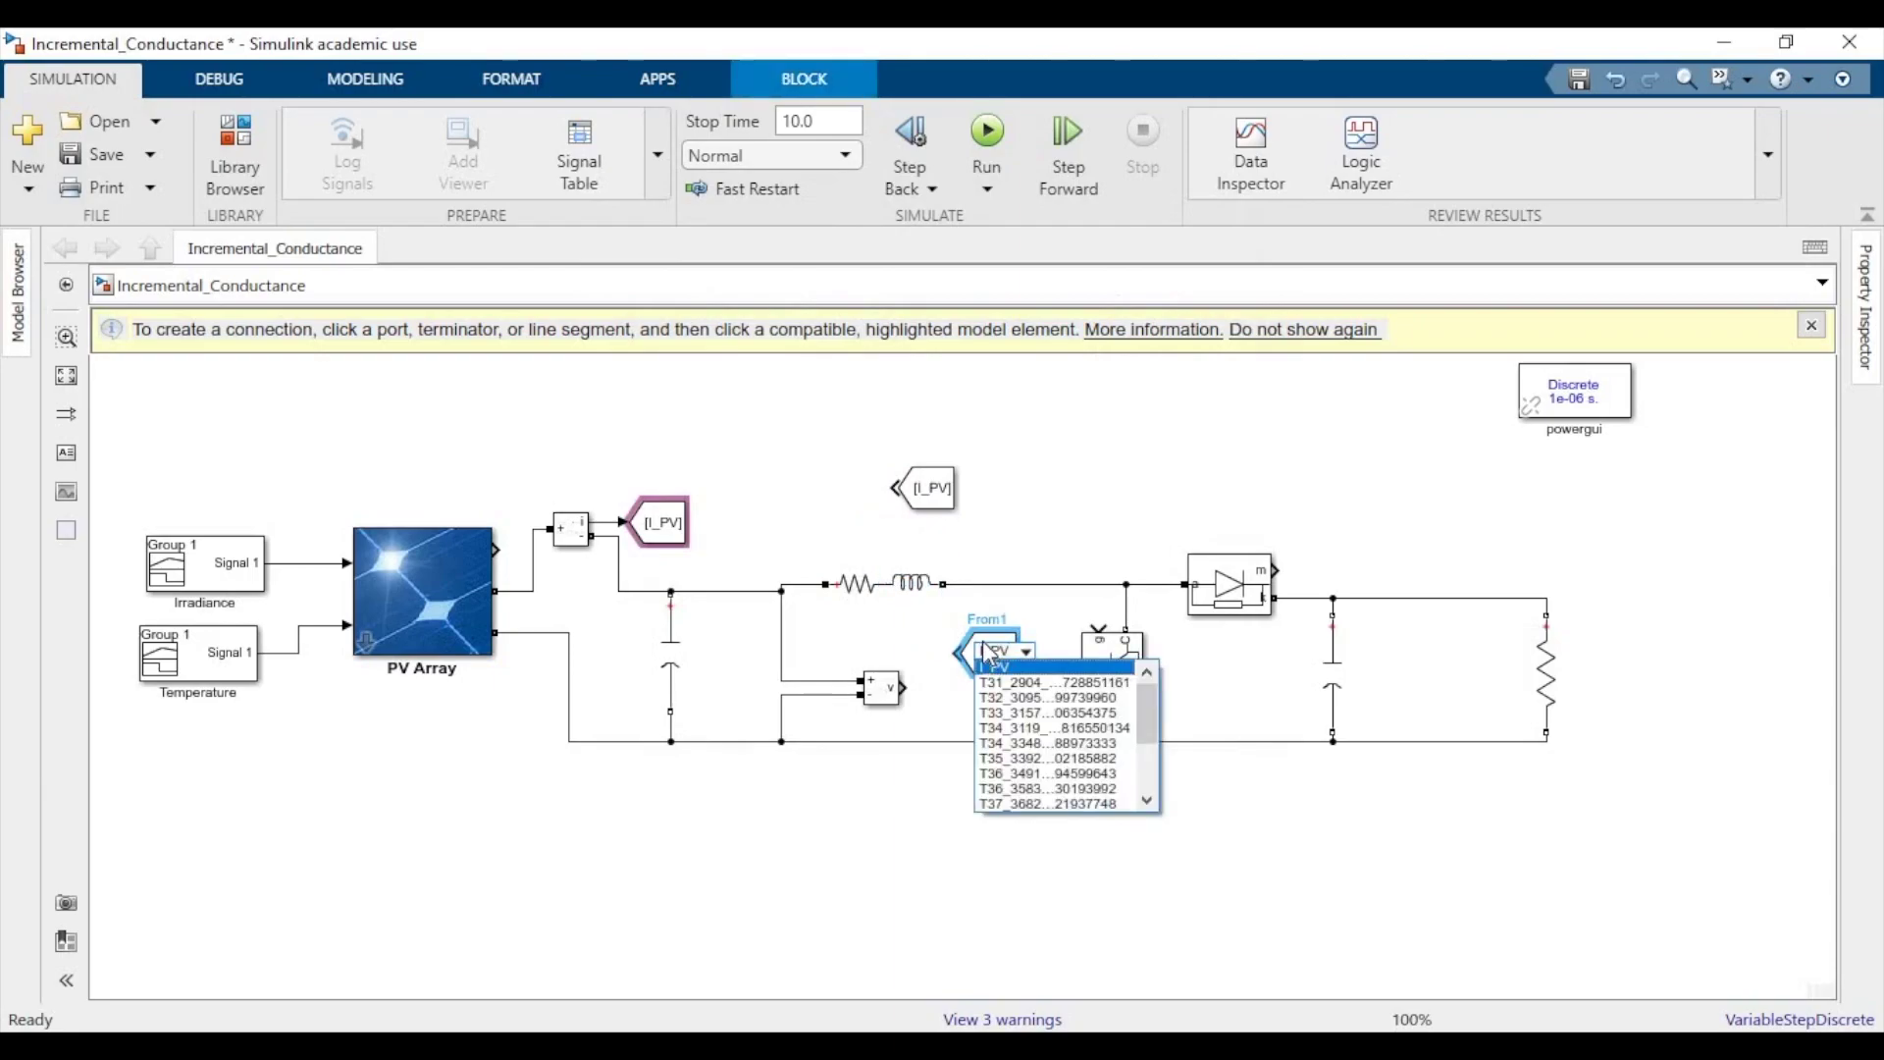
click(991, 665)
double_click(972, 644)
double_click(926, 540)
key(BackSpace)
text(V_PV)
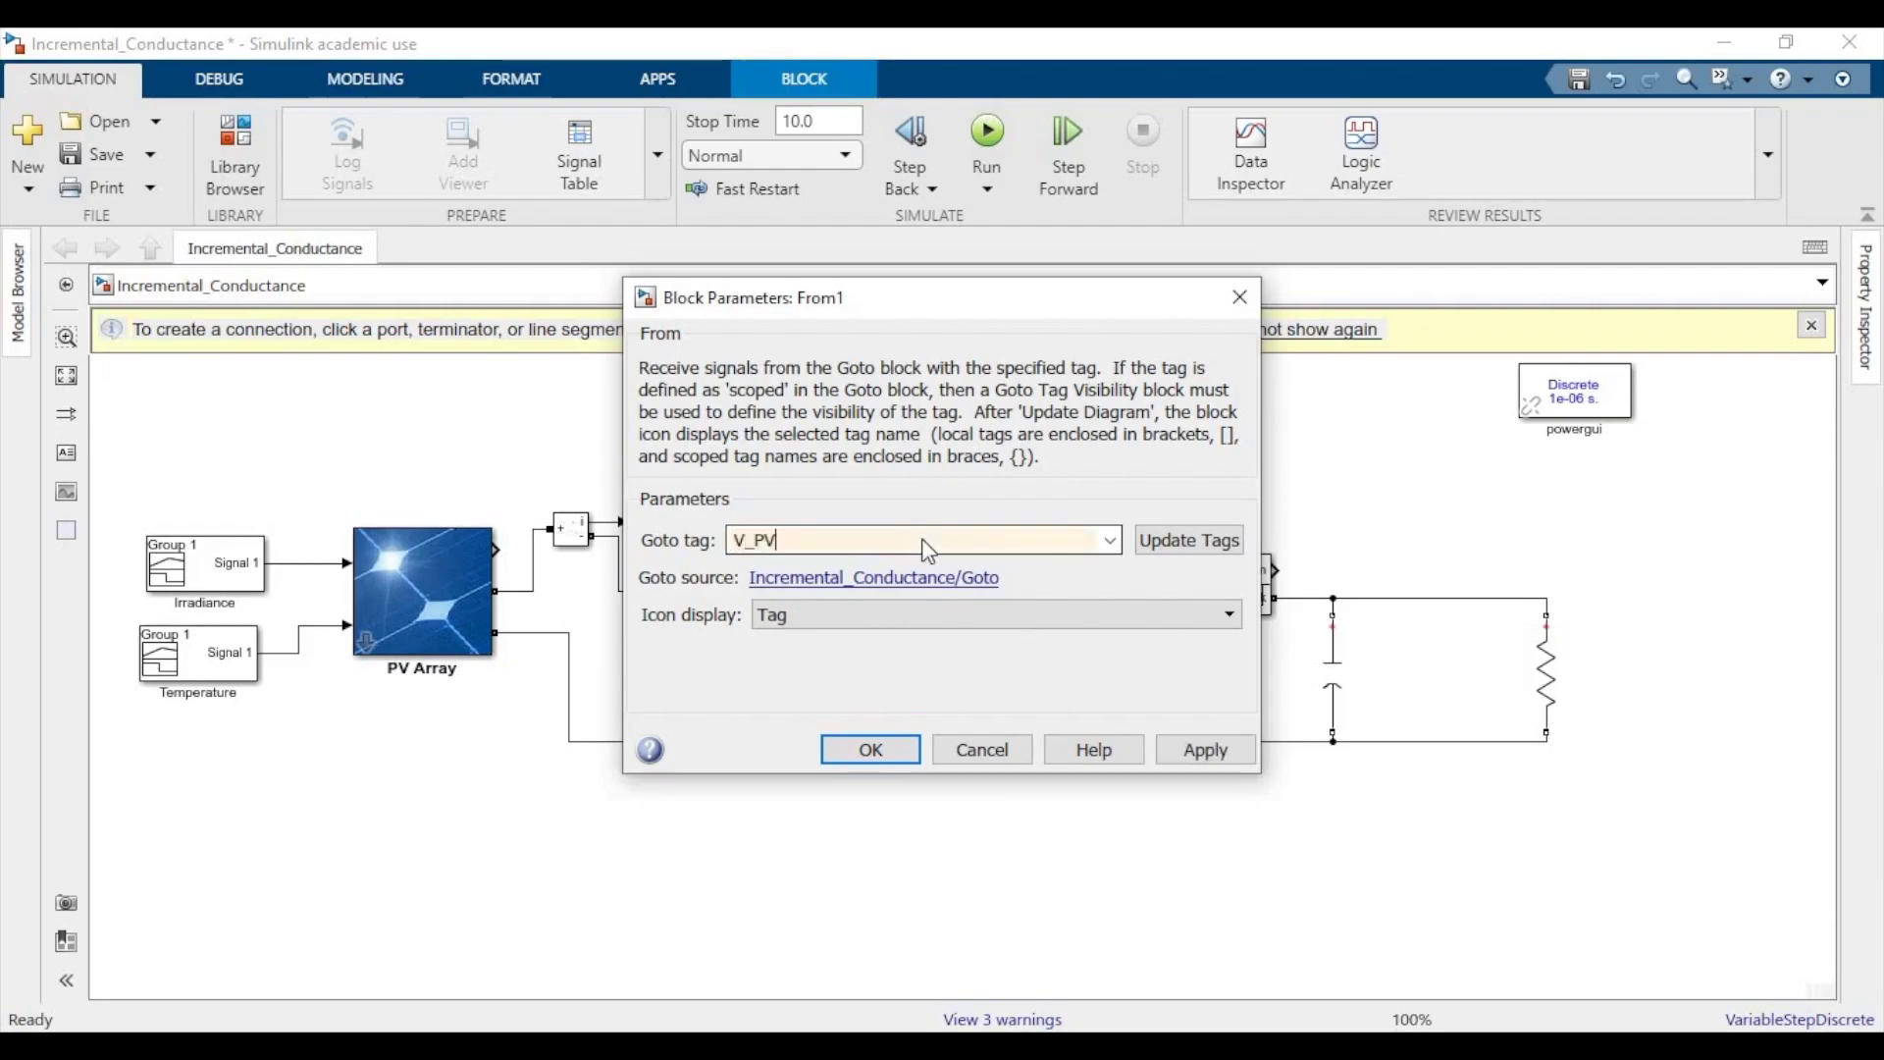
key(Return)
Add a Goto V_PV fed by the Voltage Measurement output and move the V_PV From above I_PV.
drag(1033, 667, 985, 822)
click(948, 819)
click(920, 688)
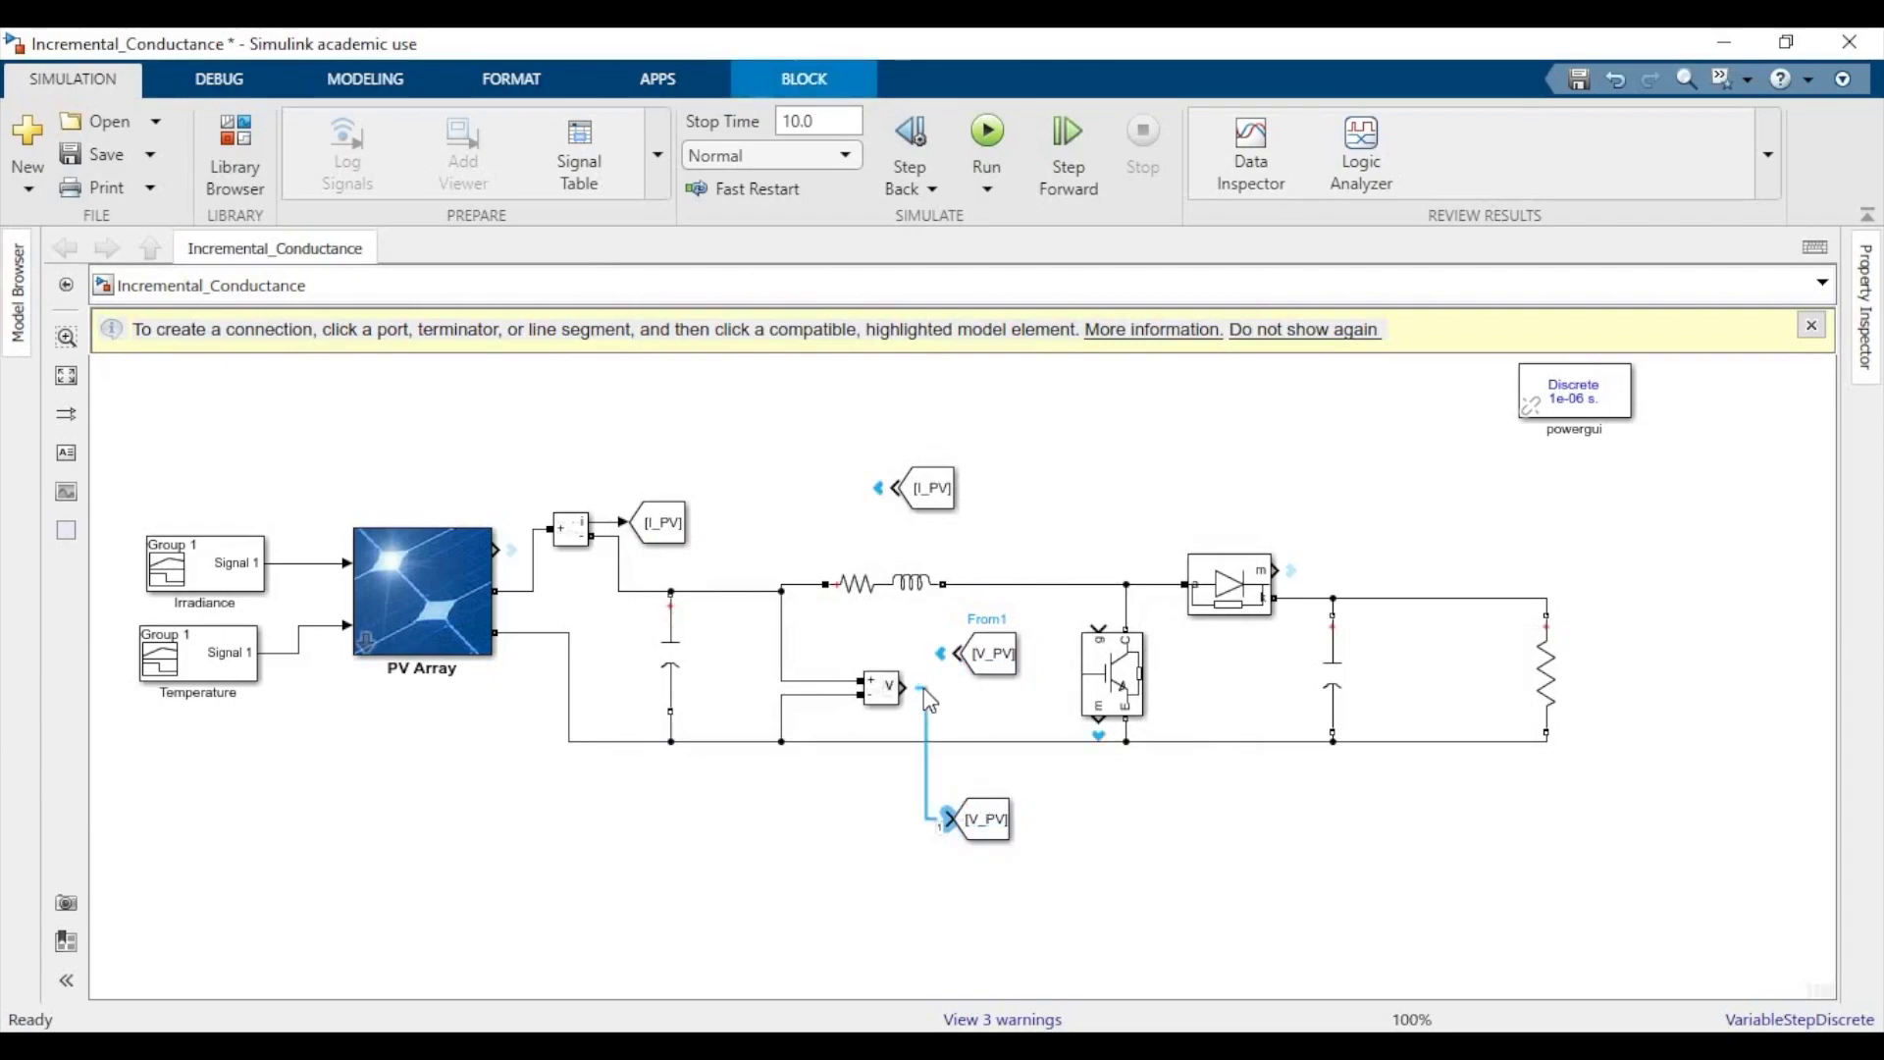
drag(990, 654, 919, 427)
click(1037, 448)
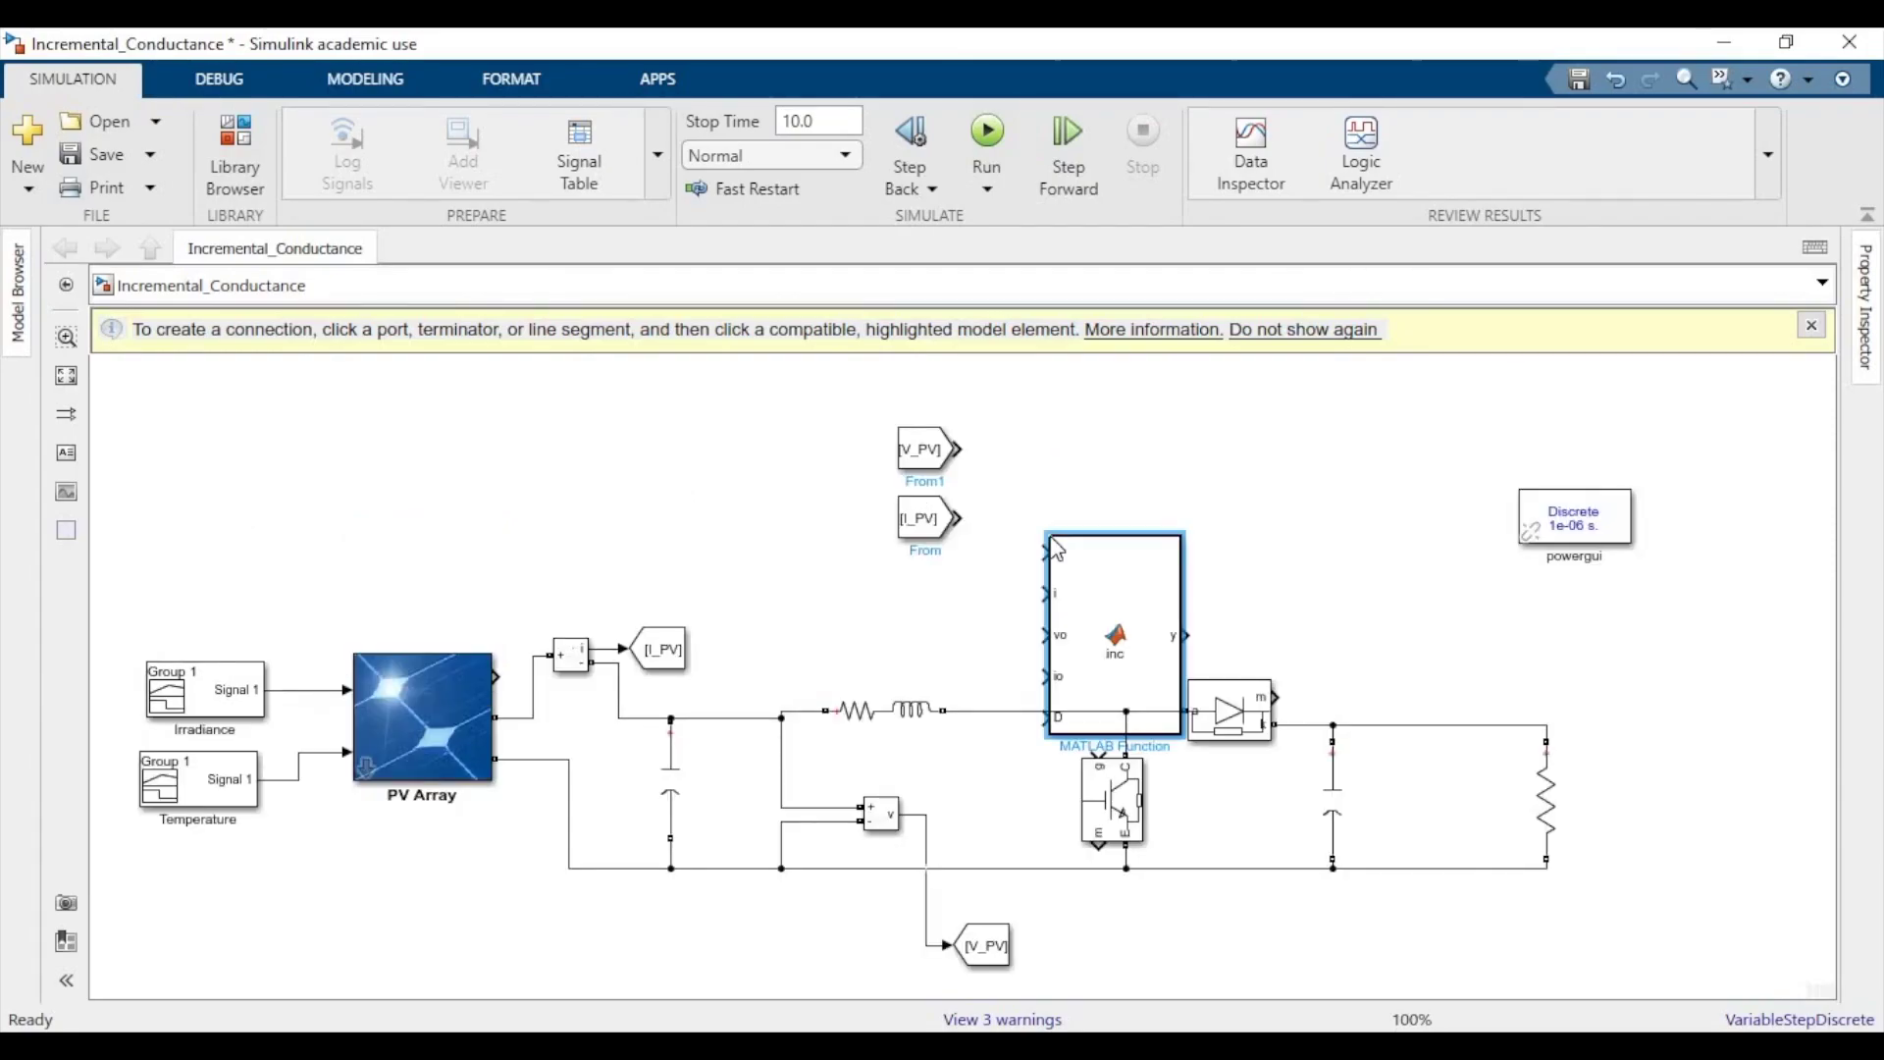
Move the inc block up, wire V_PV to v and I_PV to i, and open its code.
drag(1057, 550, 1070, 405)
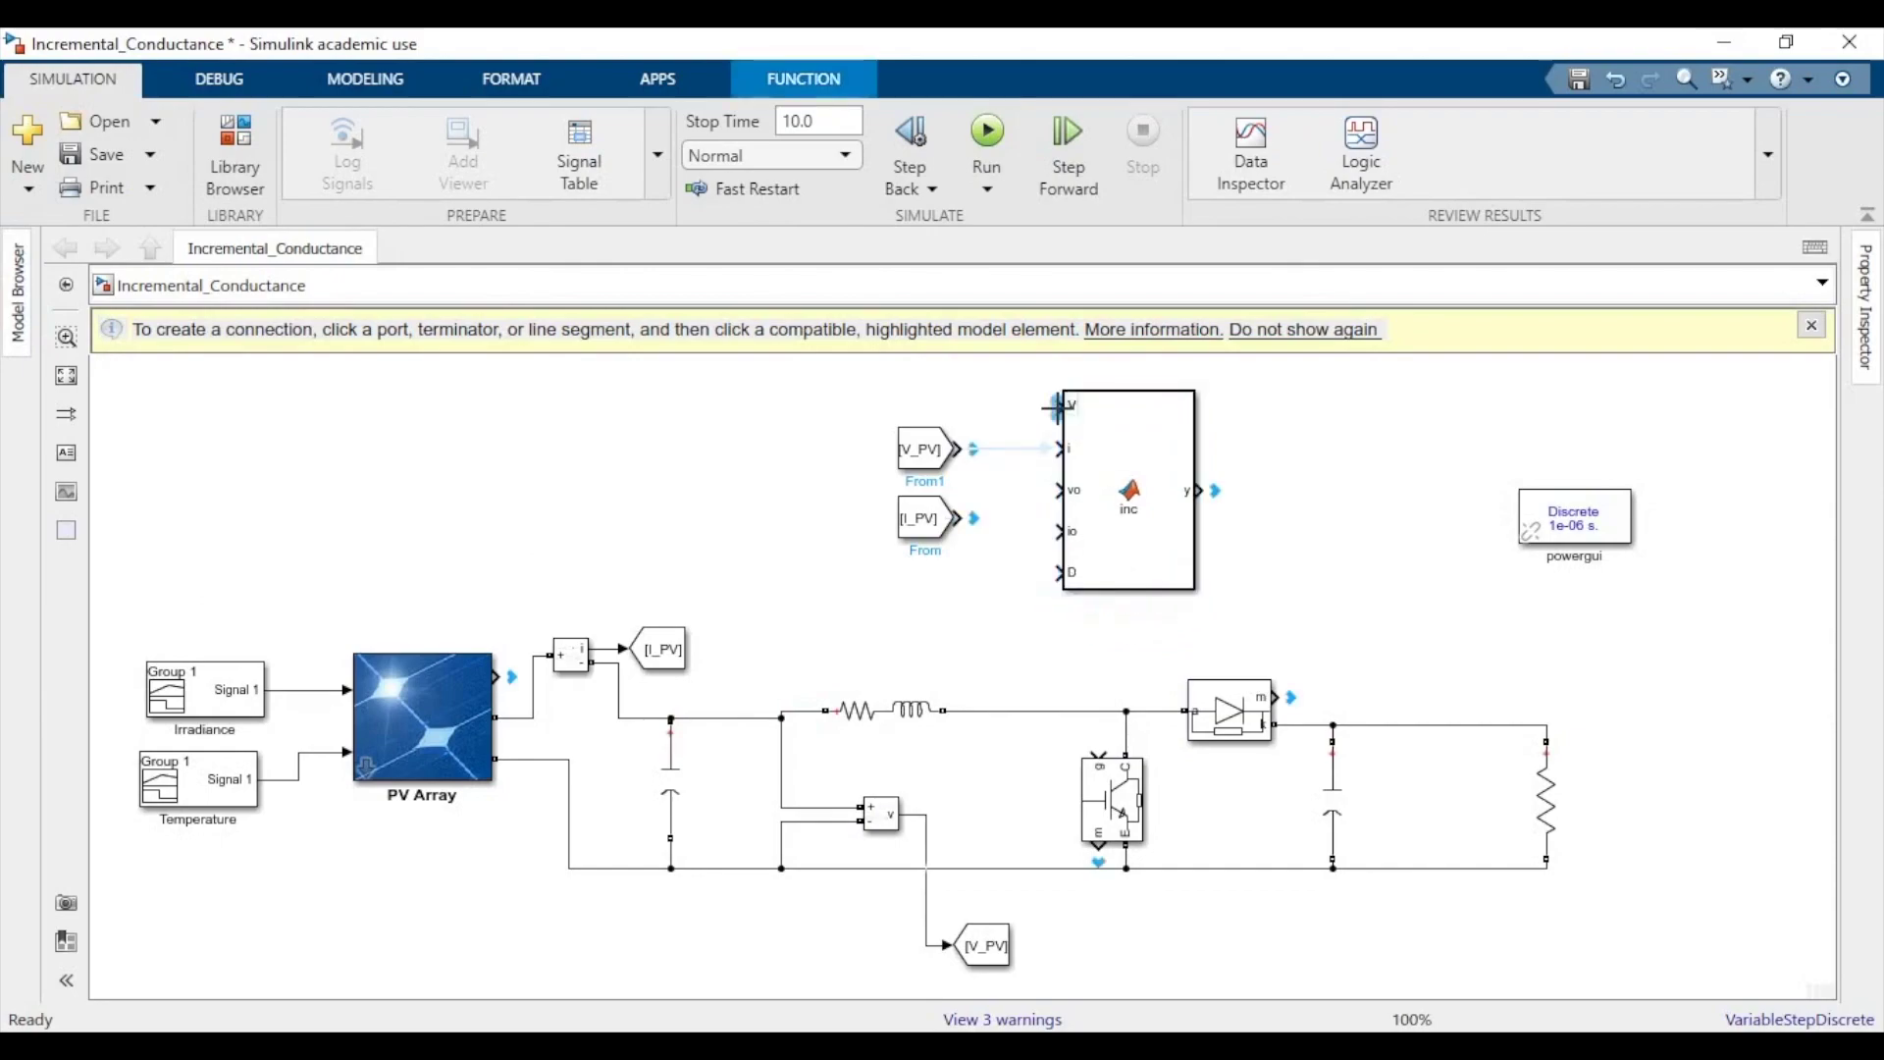
click(1003, 448)
key(Delete)
drag(1054, 407, 957, 448)
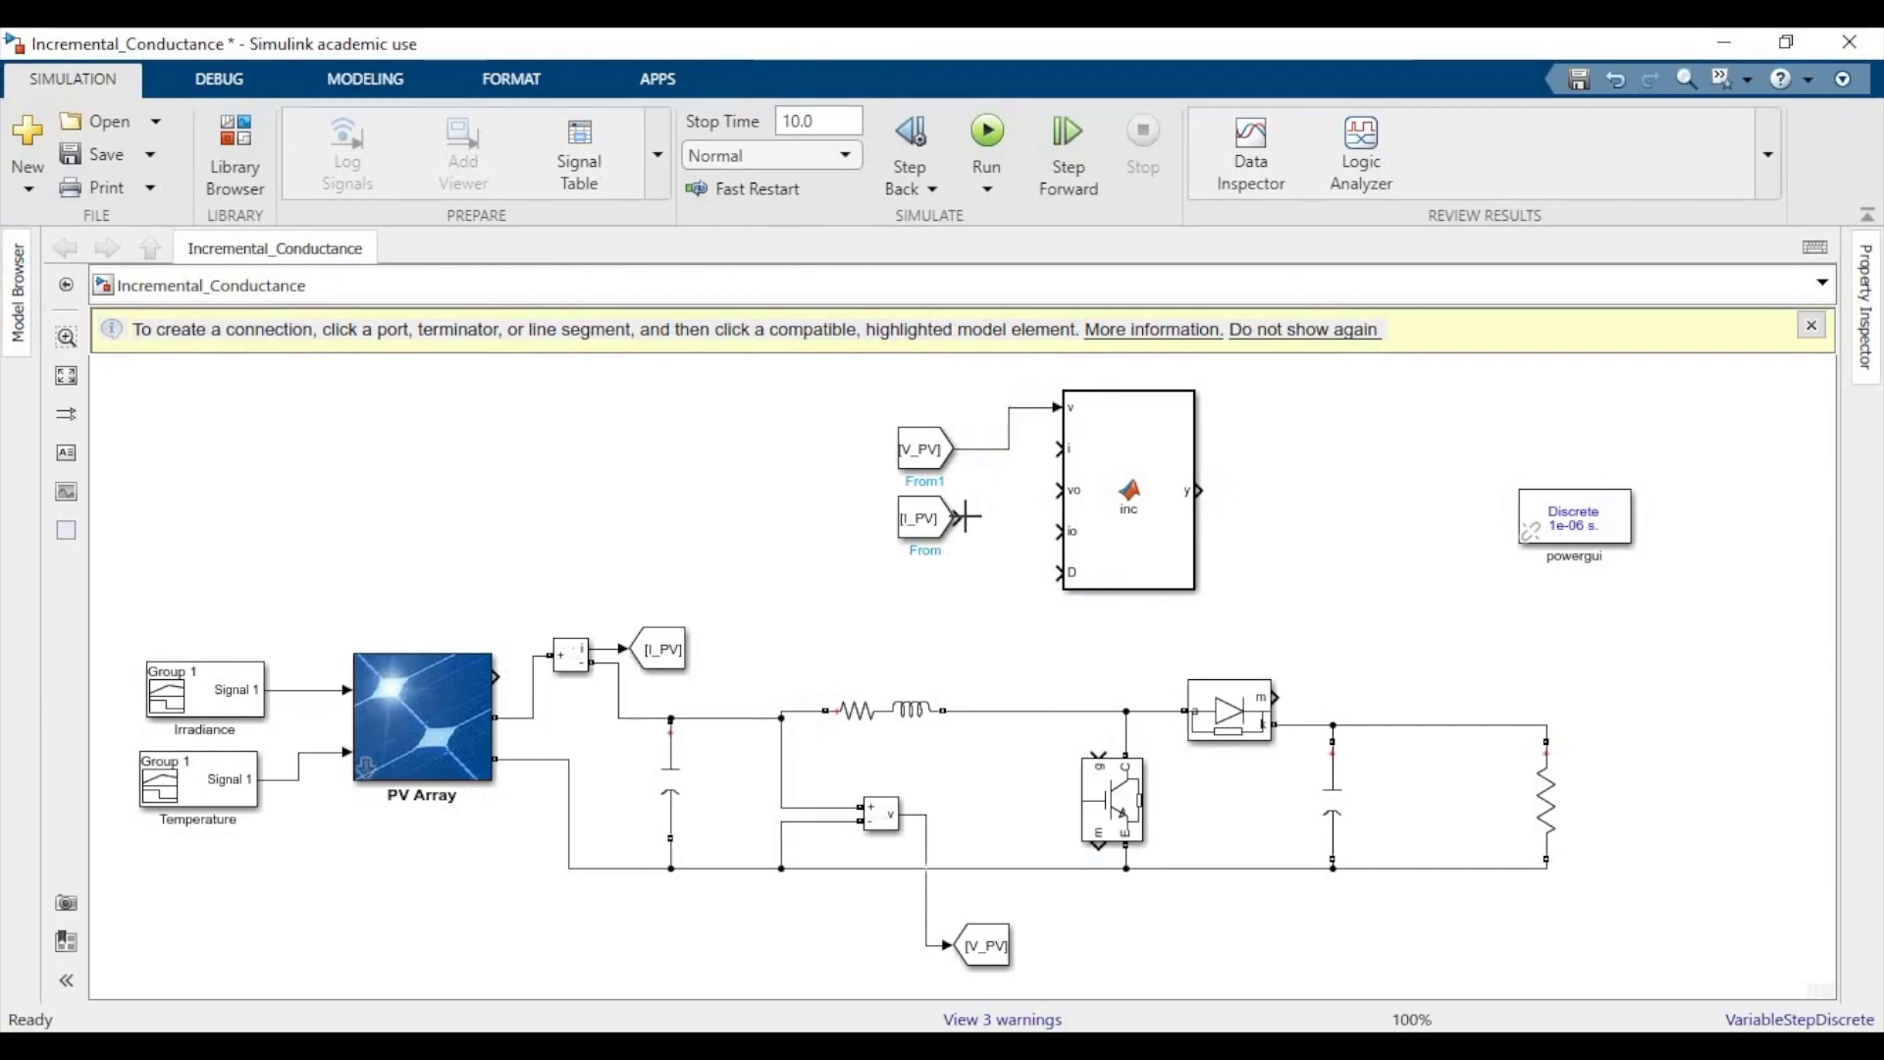
click(1056, 448)
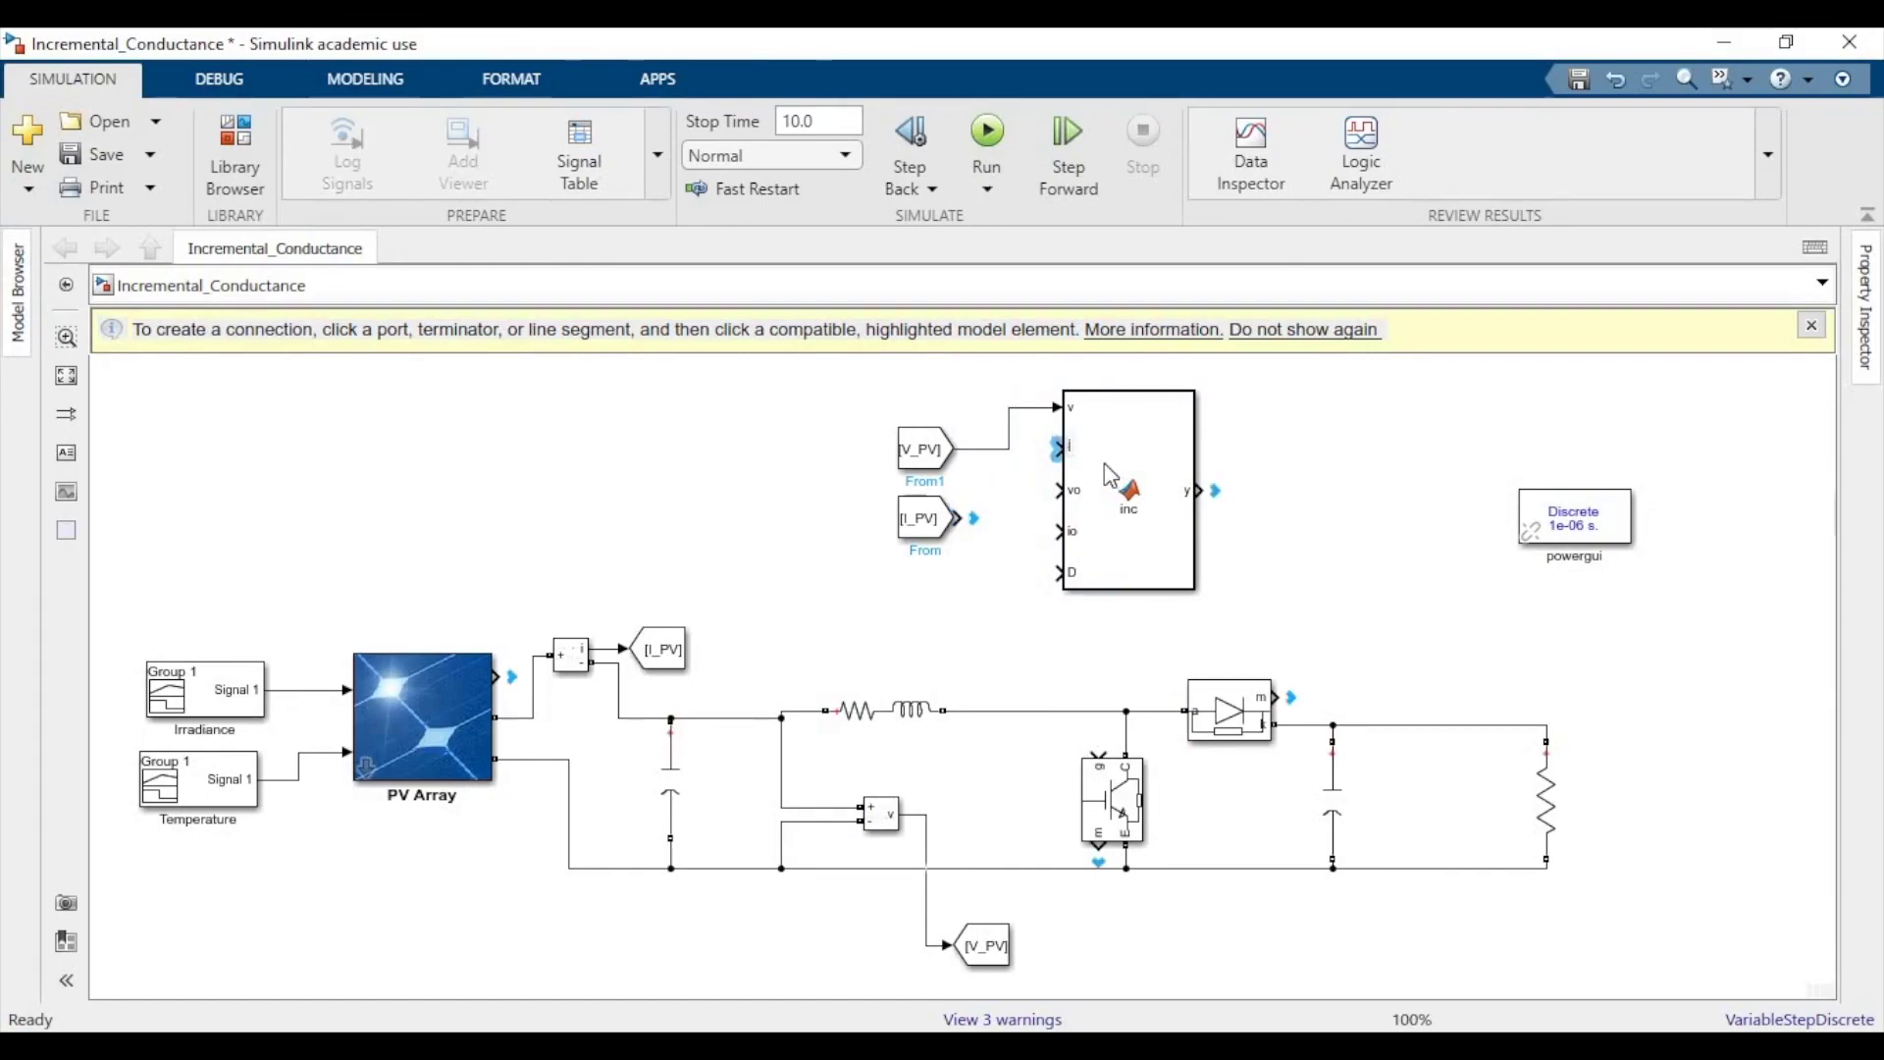
click(974, 517)
drag(1097, 504, 1235, 518)
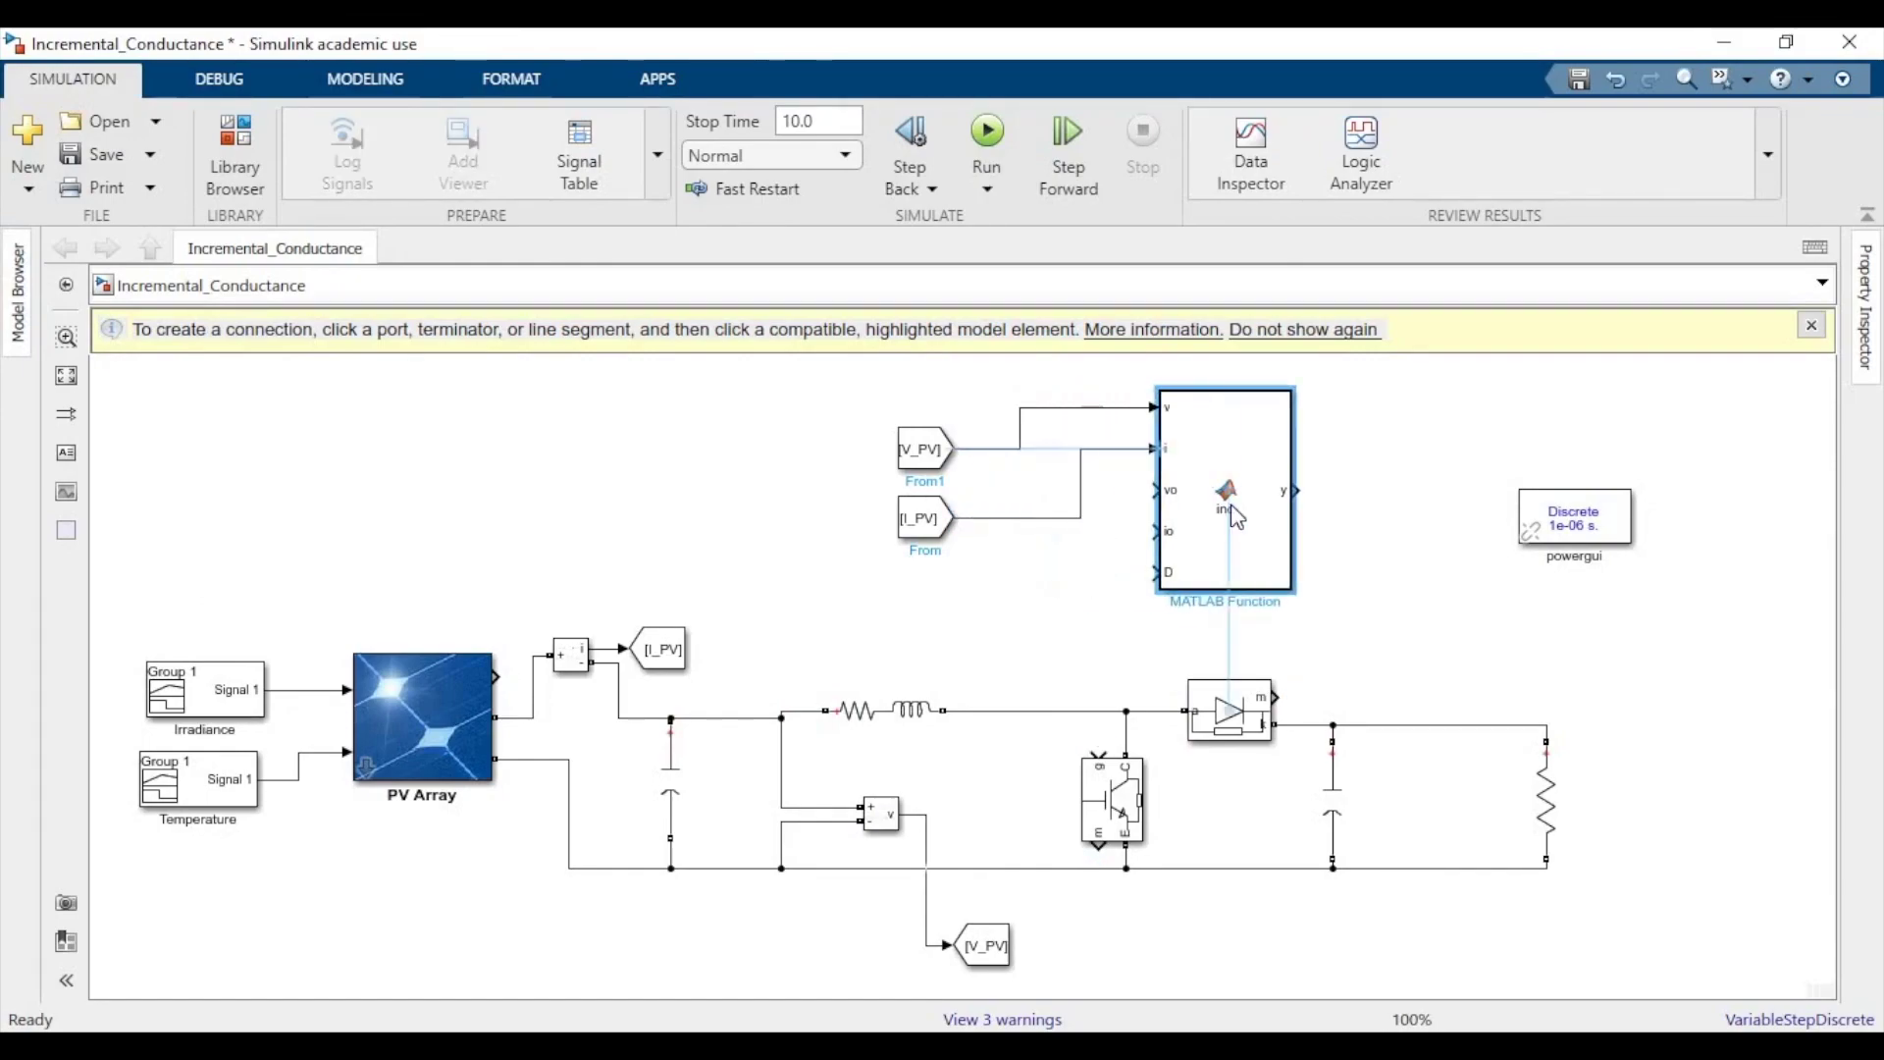
double_click(1234, 508)
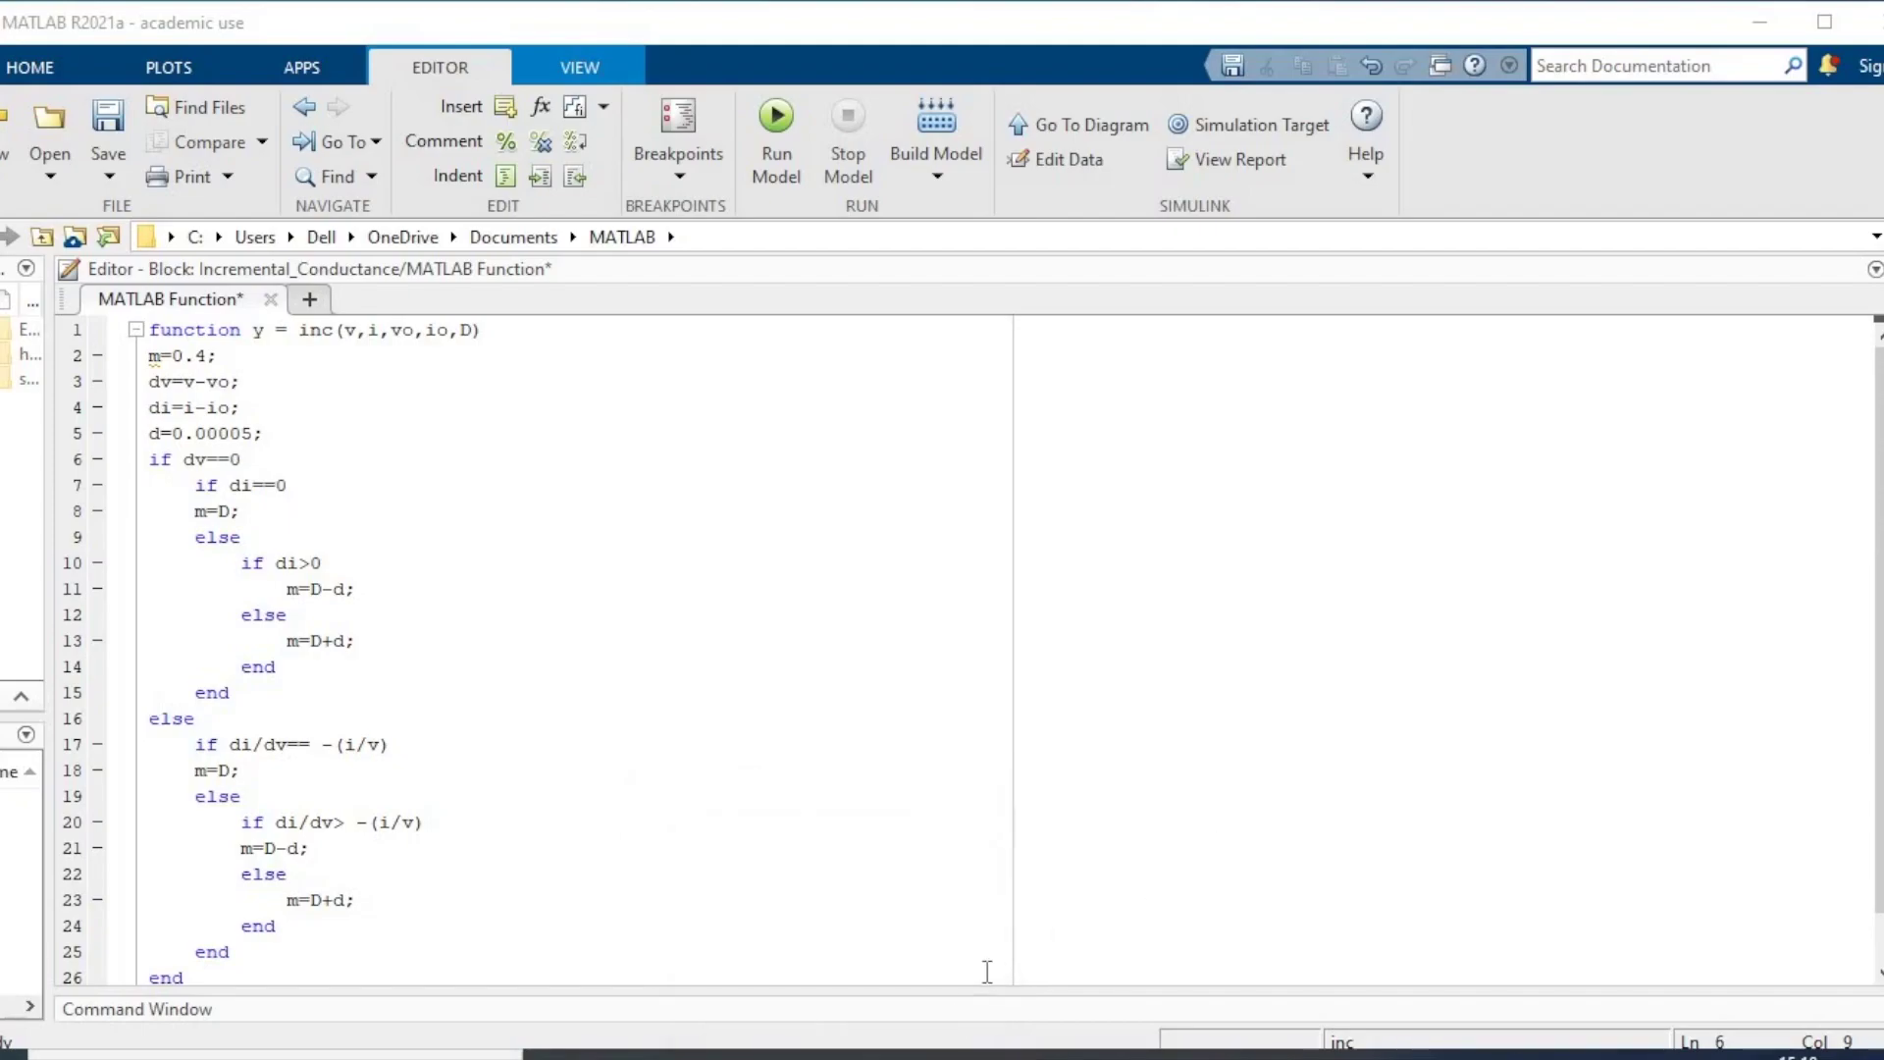
Open Incremental_Conductance.jpg in Photos and position it over the right side of the editor.
click(984, 1055)
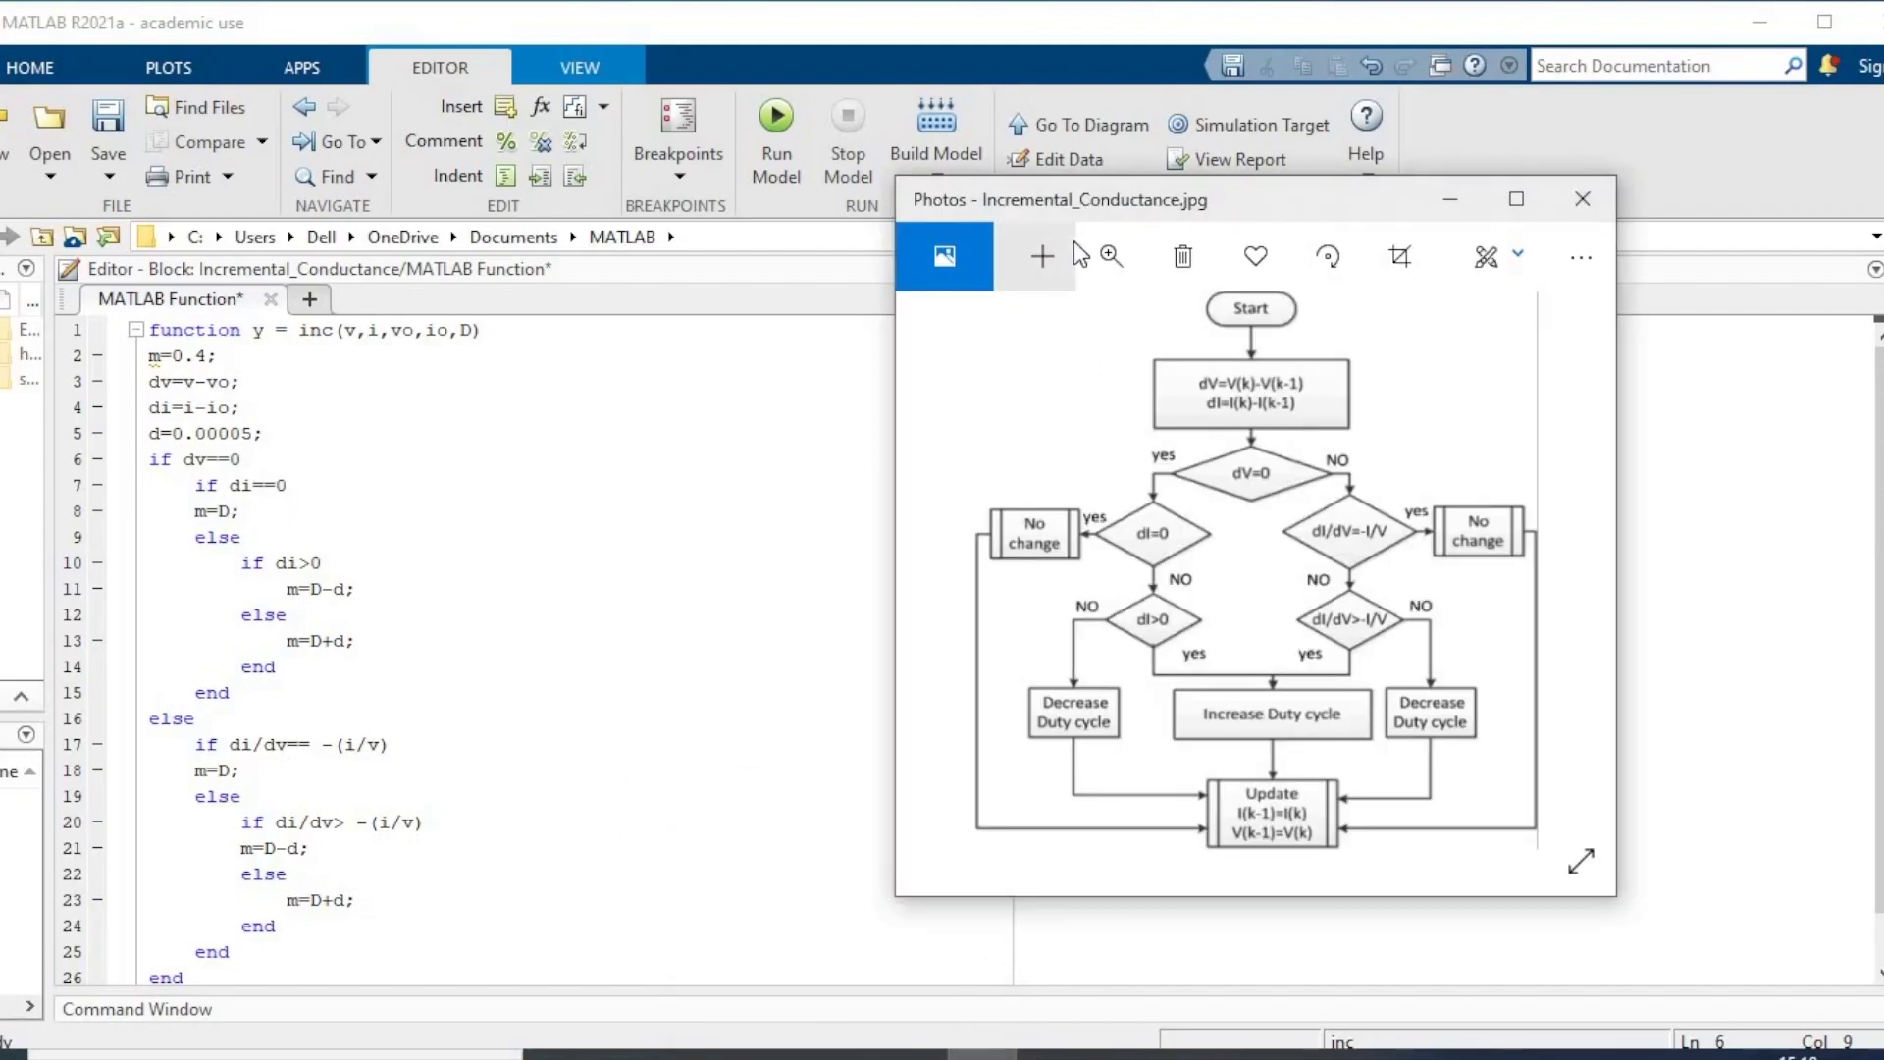
drag(935, 199, 999, 286)
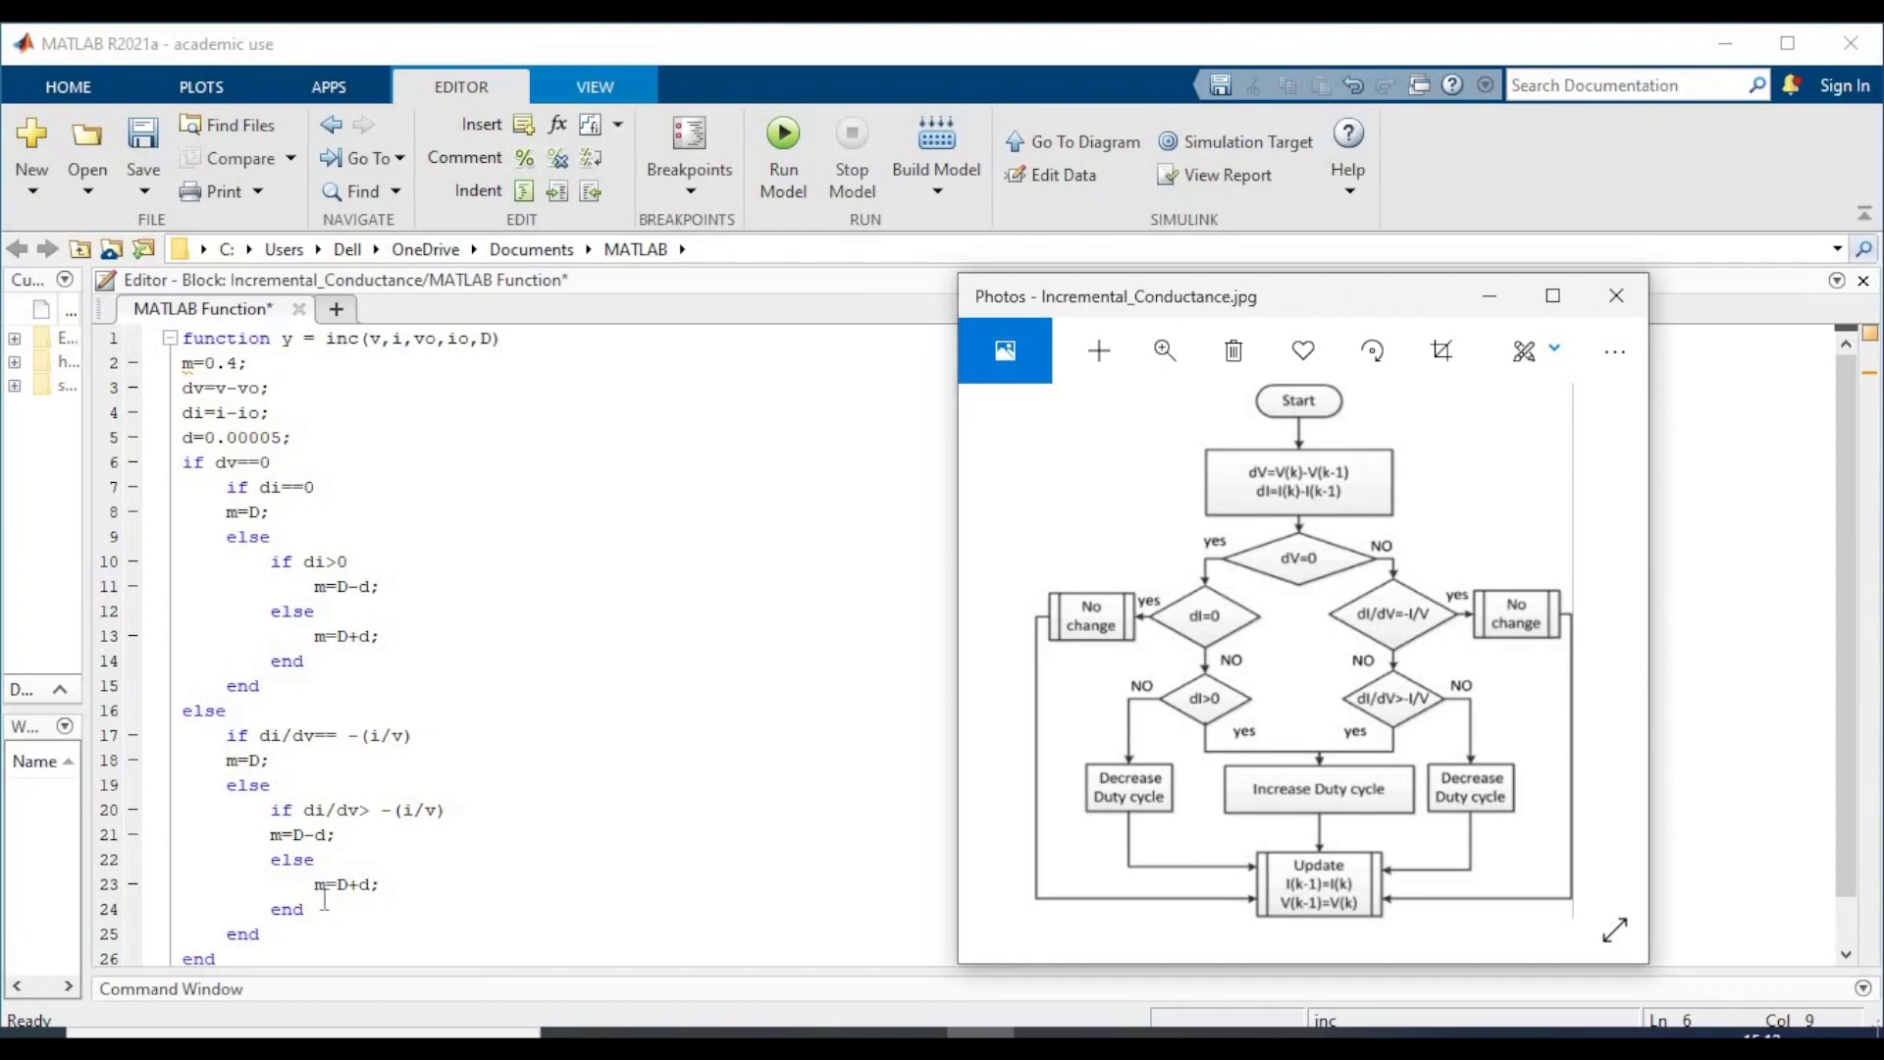
scroll(359, 898, down, 1)
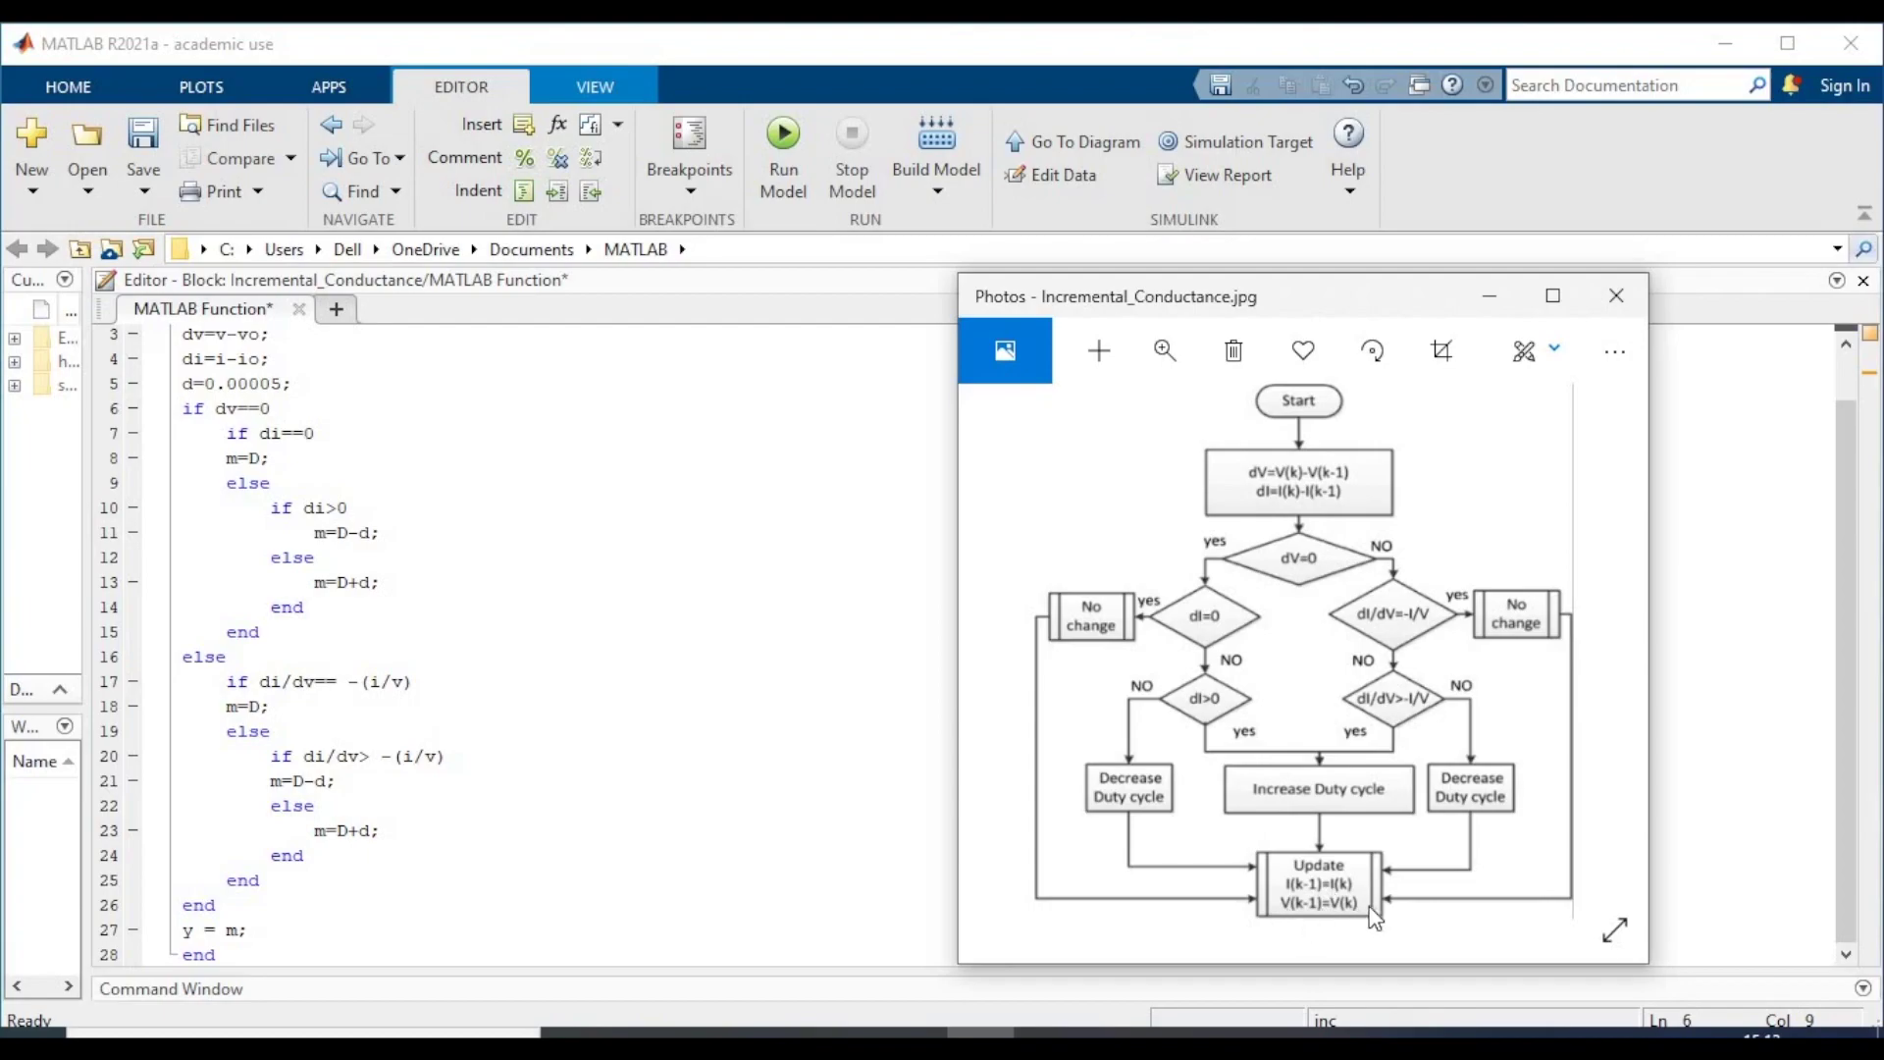
scroll(339, 531, up, 1)
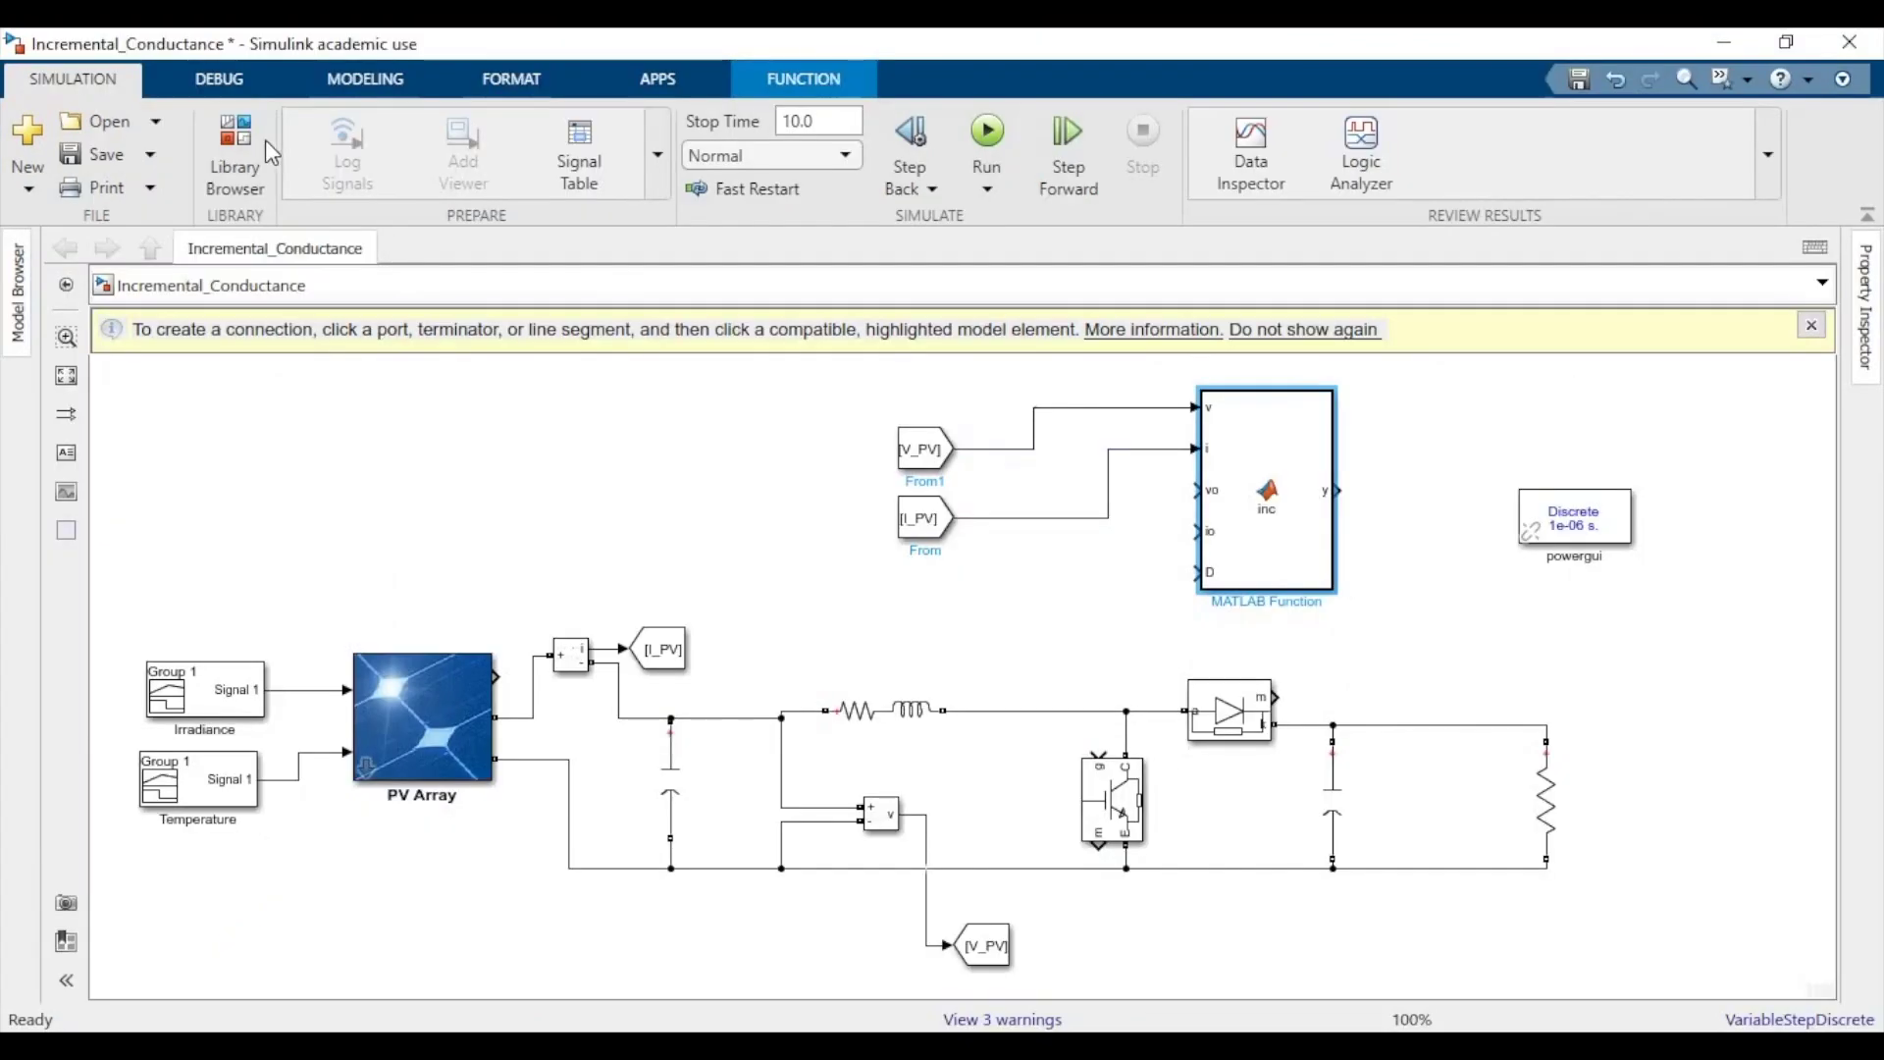
Search the library for Delay, then Memory, and place a Memory block below the From blocks.
click(265, 139)
double_click(681, 186)
text(Delay)
key(Return)
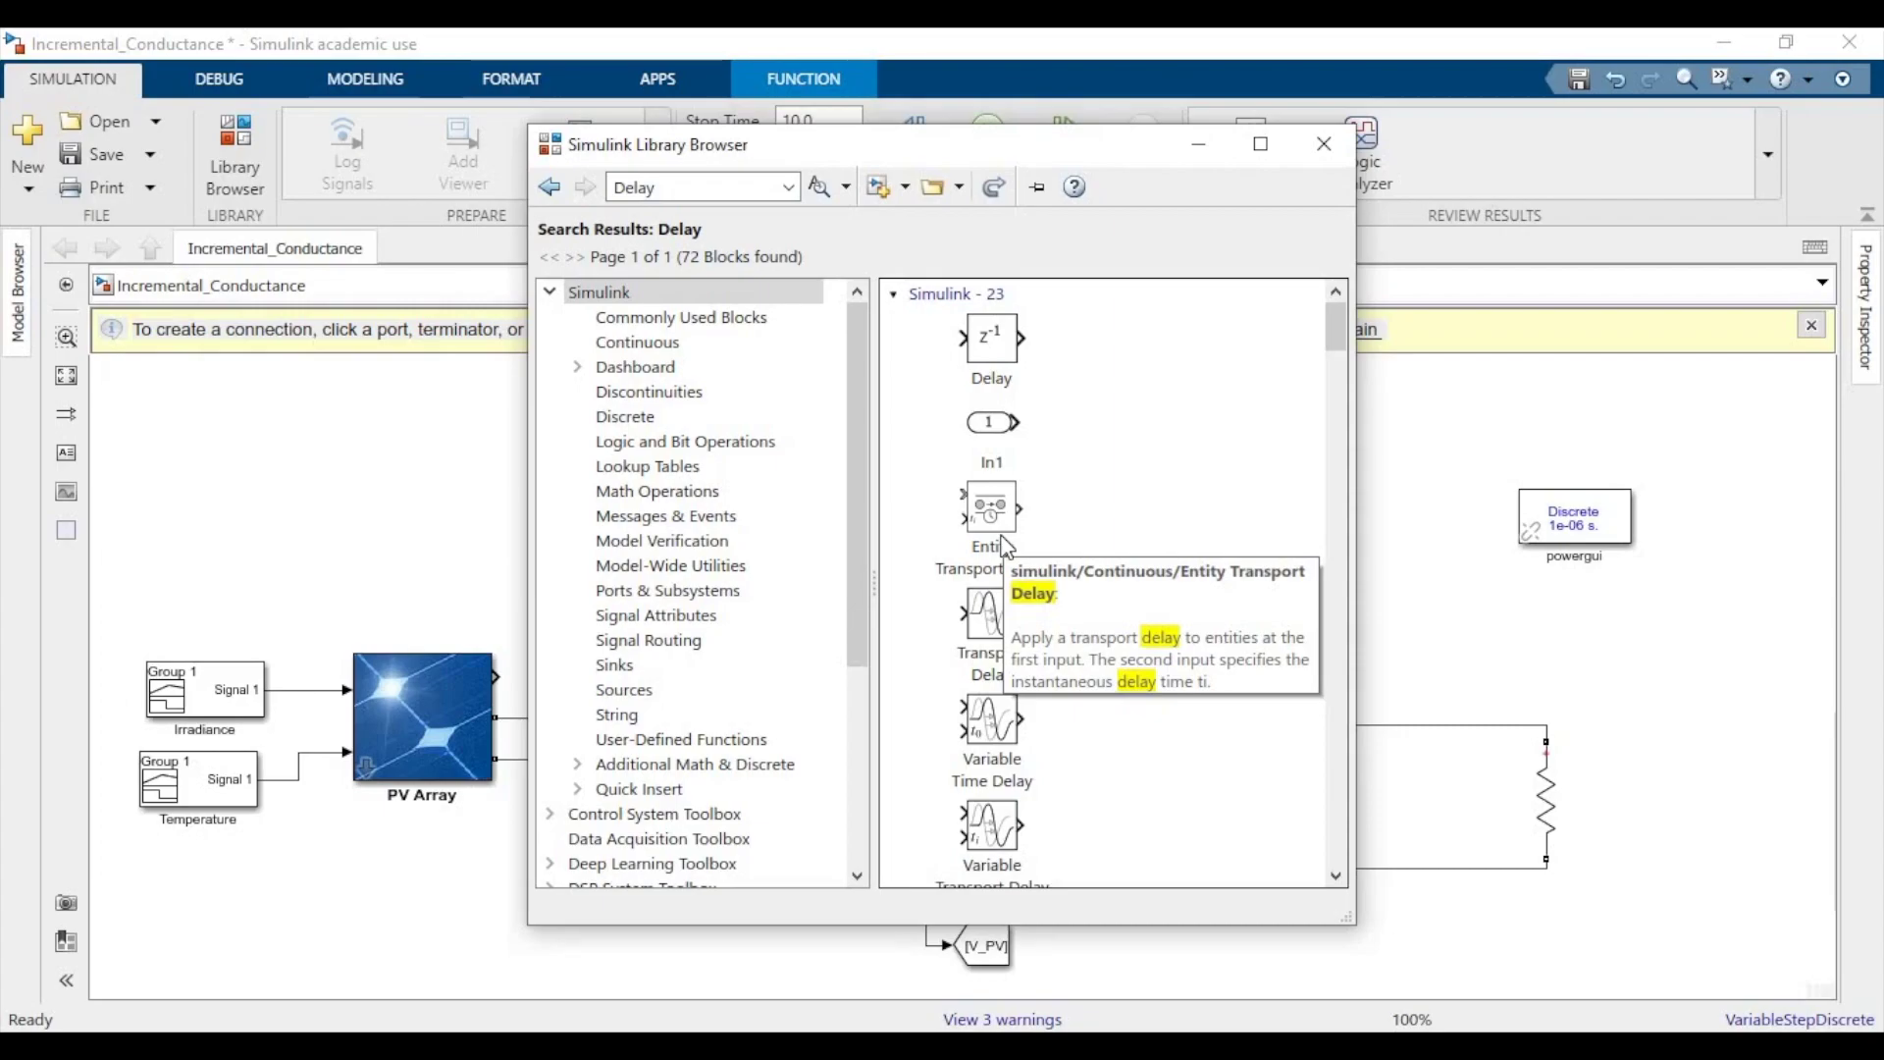
double_click(708, 188)
text(memory)
key(Return)
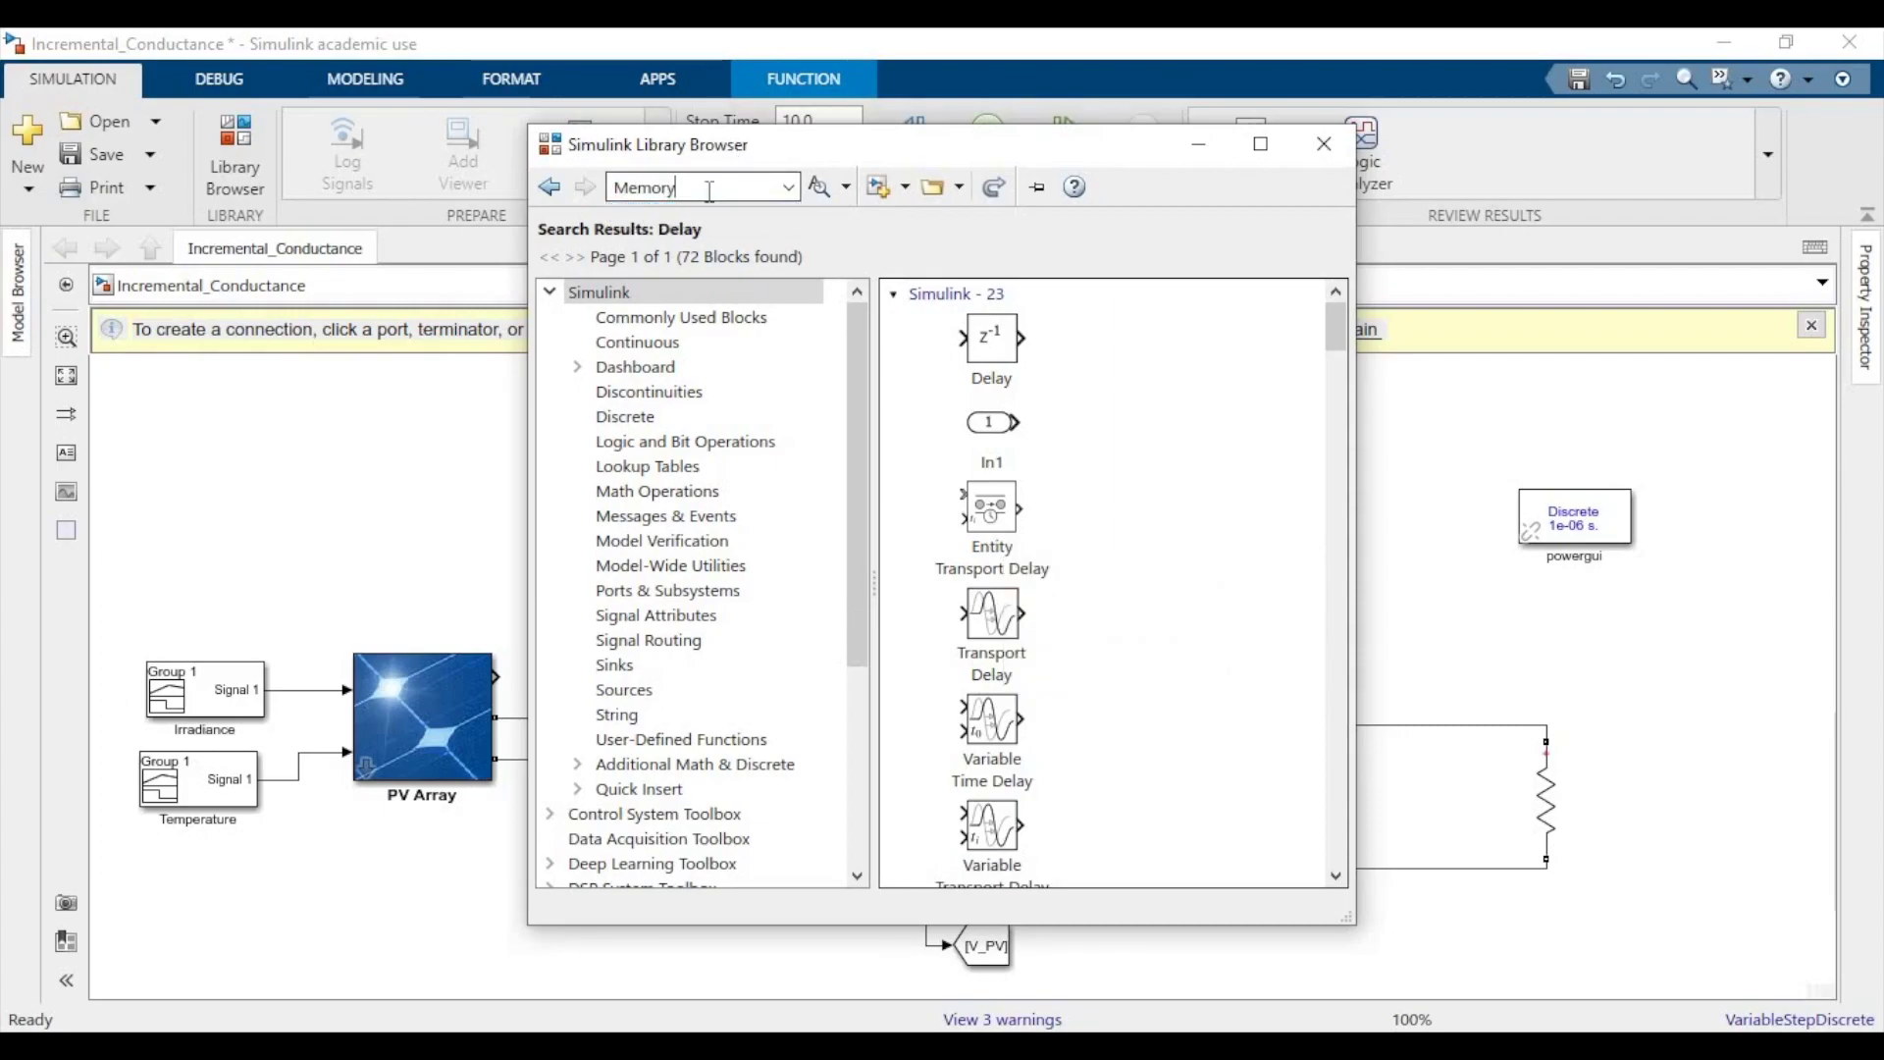
drag(970, 356, 1003, 448)
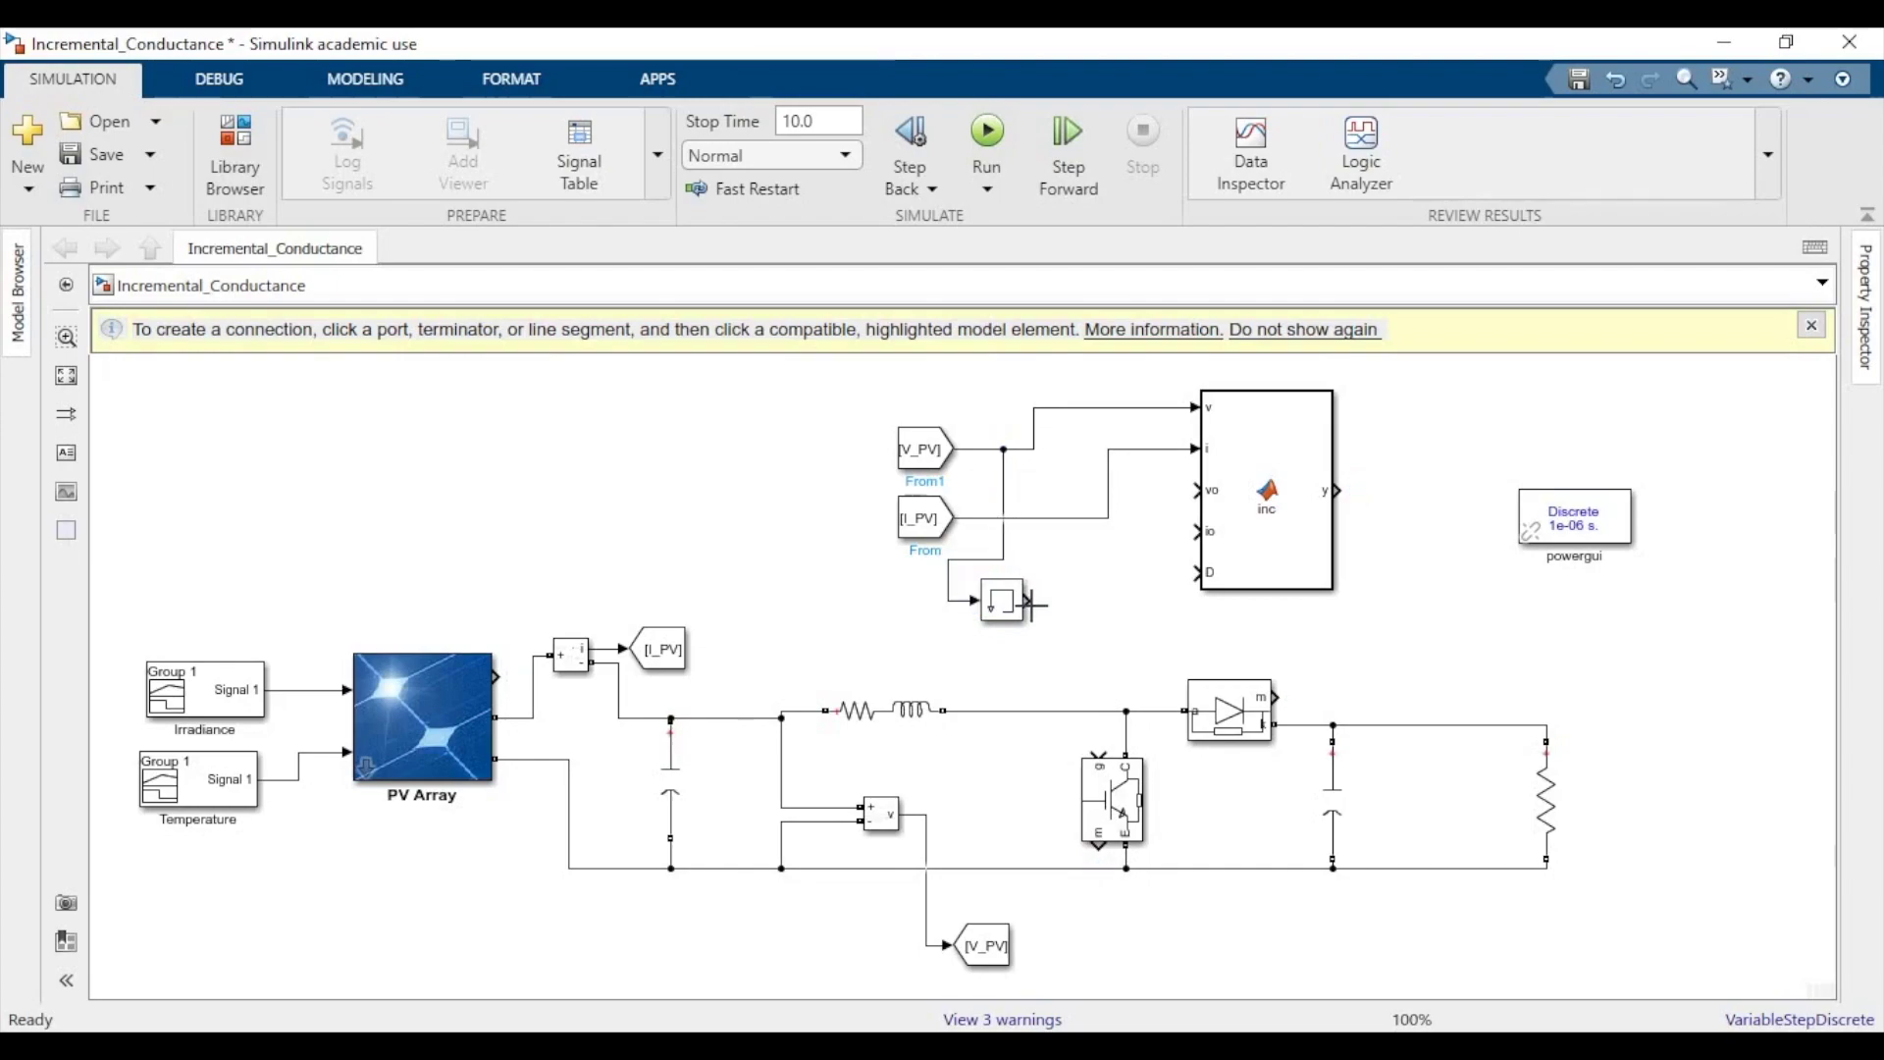
Wire the Memory block to vo, feed a second Memory from I_PV into io, and add a third Memory.
drag(1183, 489, 1145, 652)
click(1003, 599)
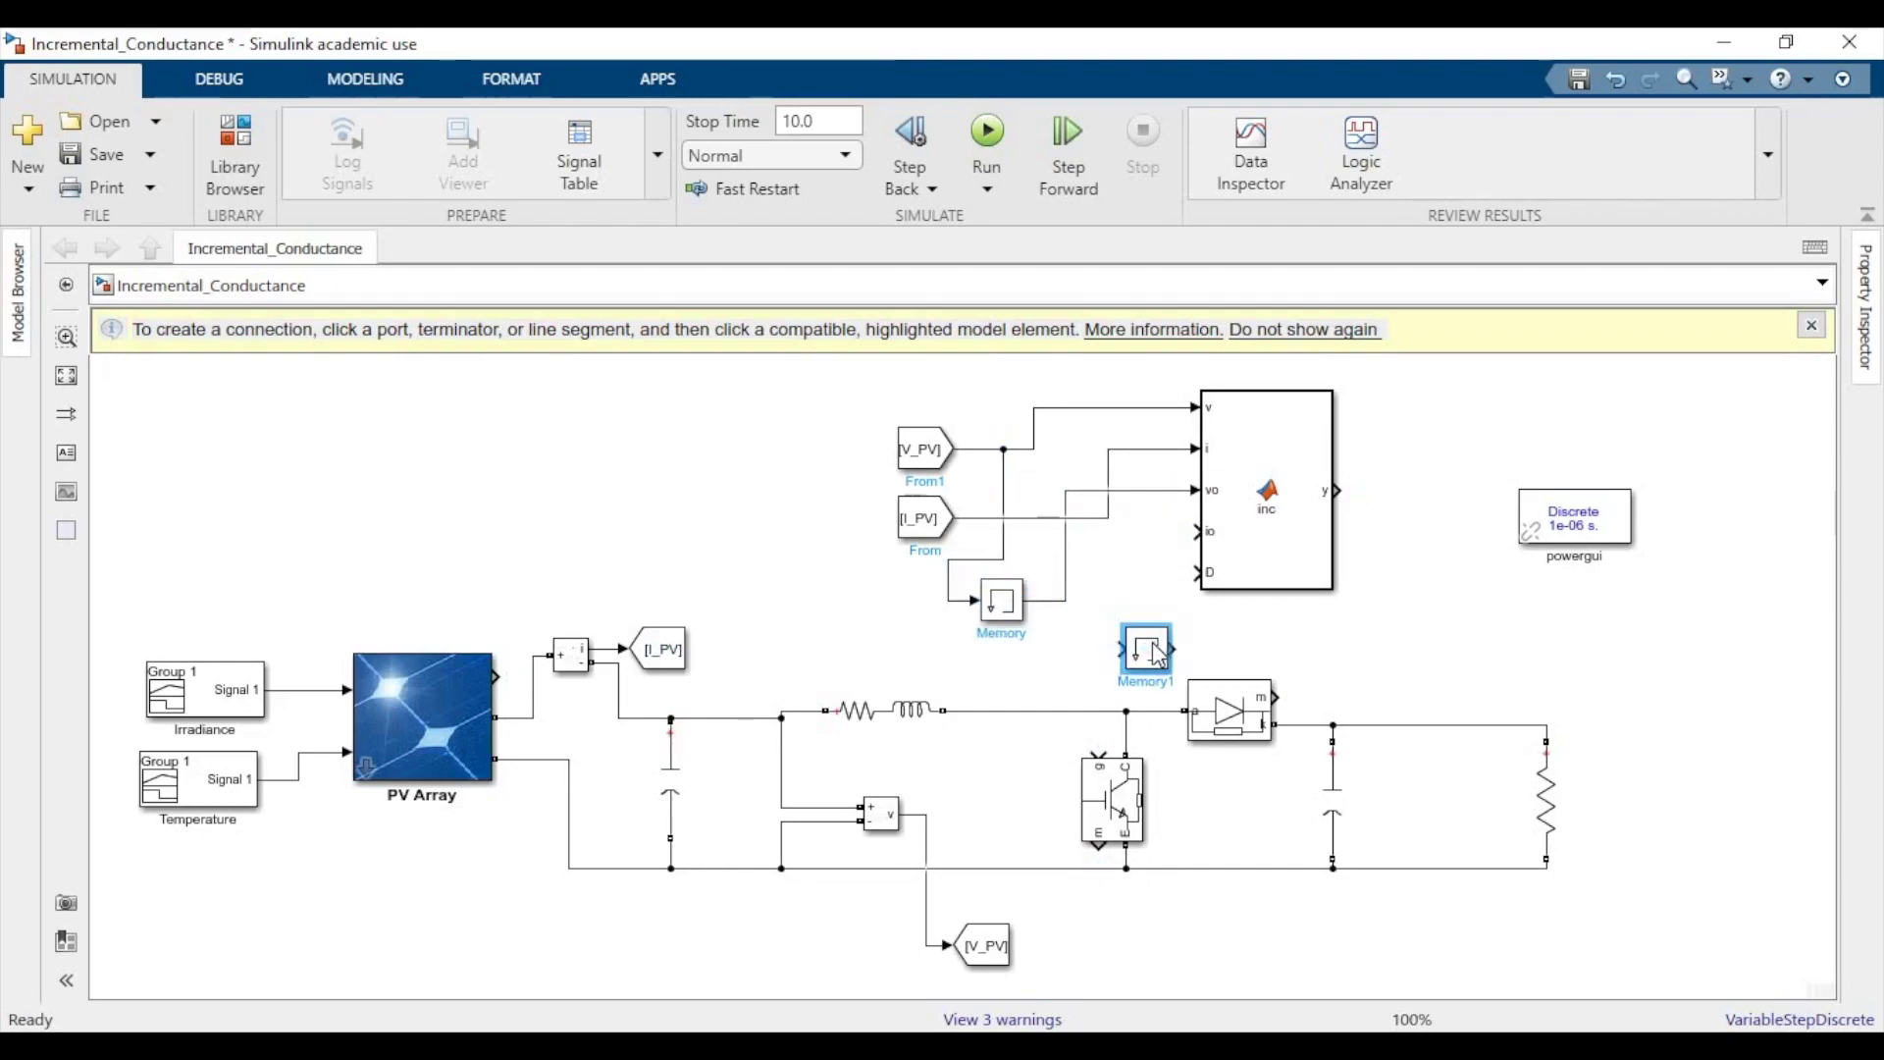
mouse_move(1108, 517)
mouse_down()
mouse_move(1112, 647)
mouse_move(1195, 531)
mouse_up()
click(1316, 559)
drag(1316, 560, 1349, 559)
click(1158, 648)
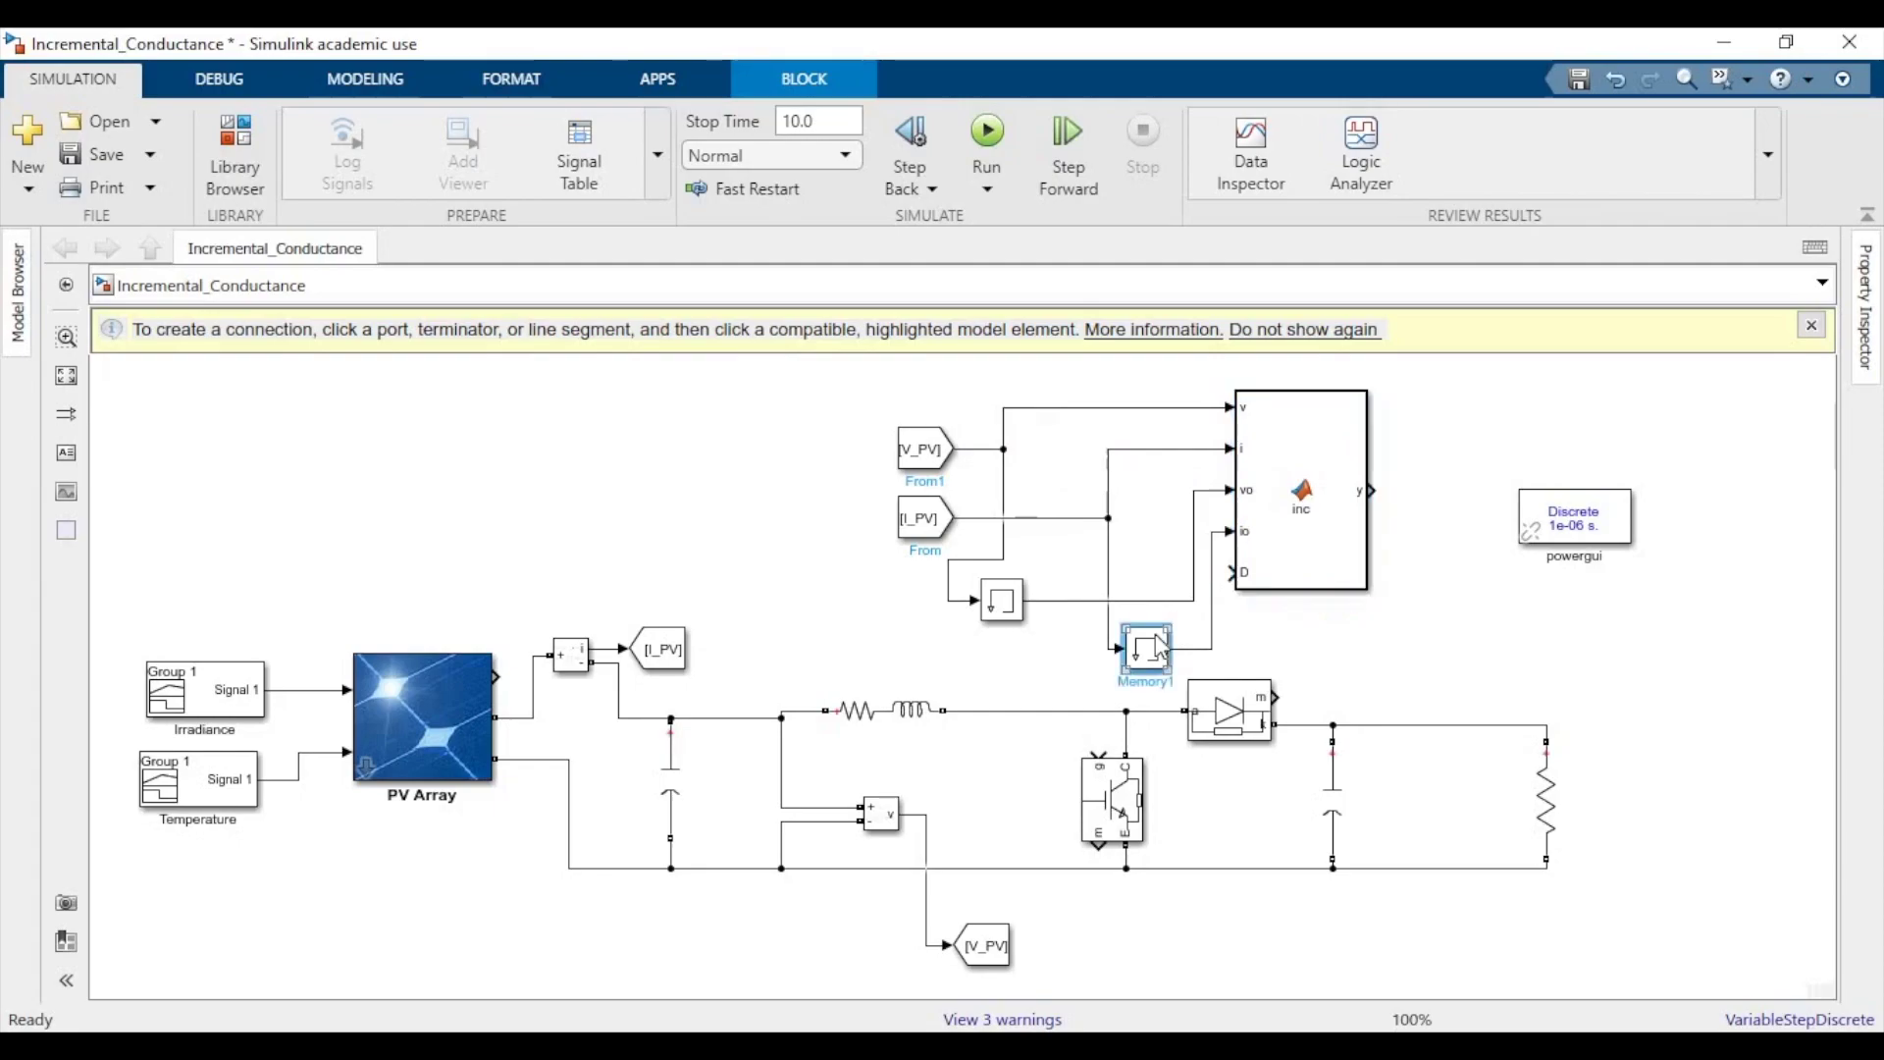
drag(1160, 647, 1525, 418)
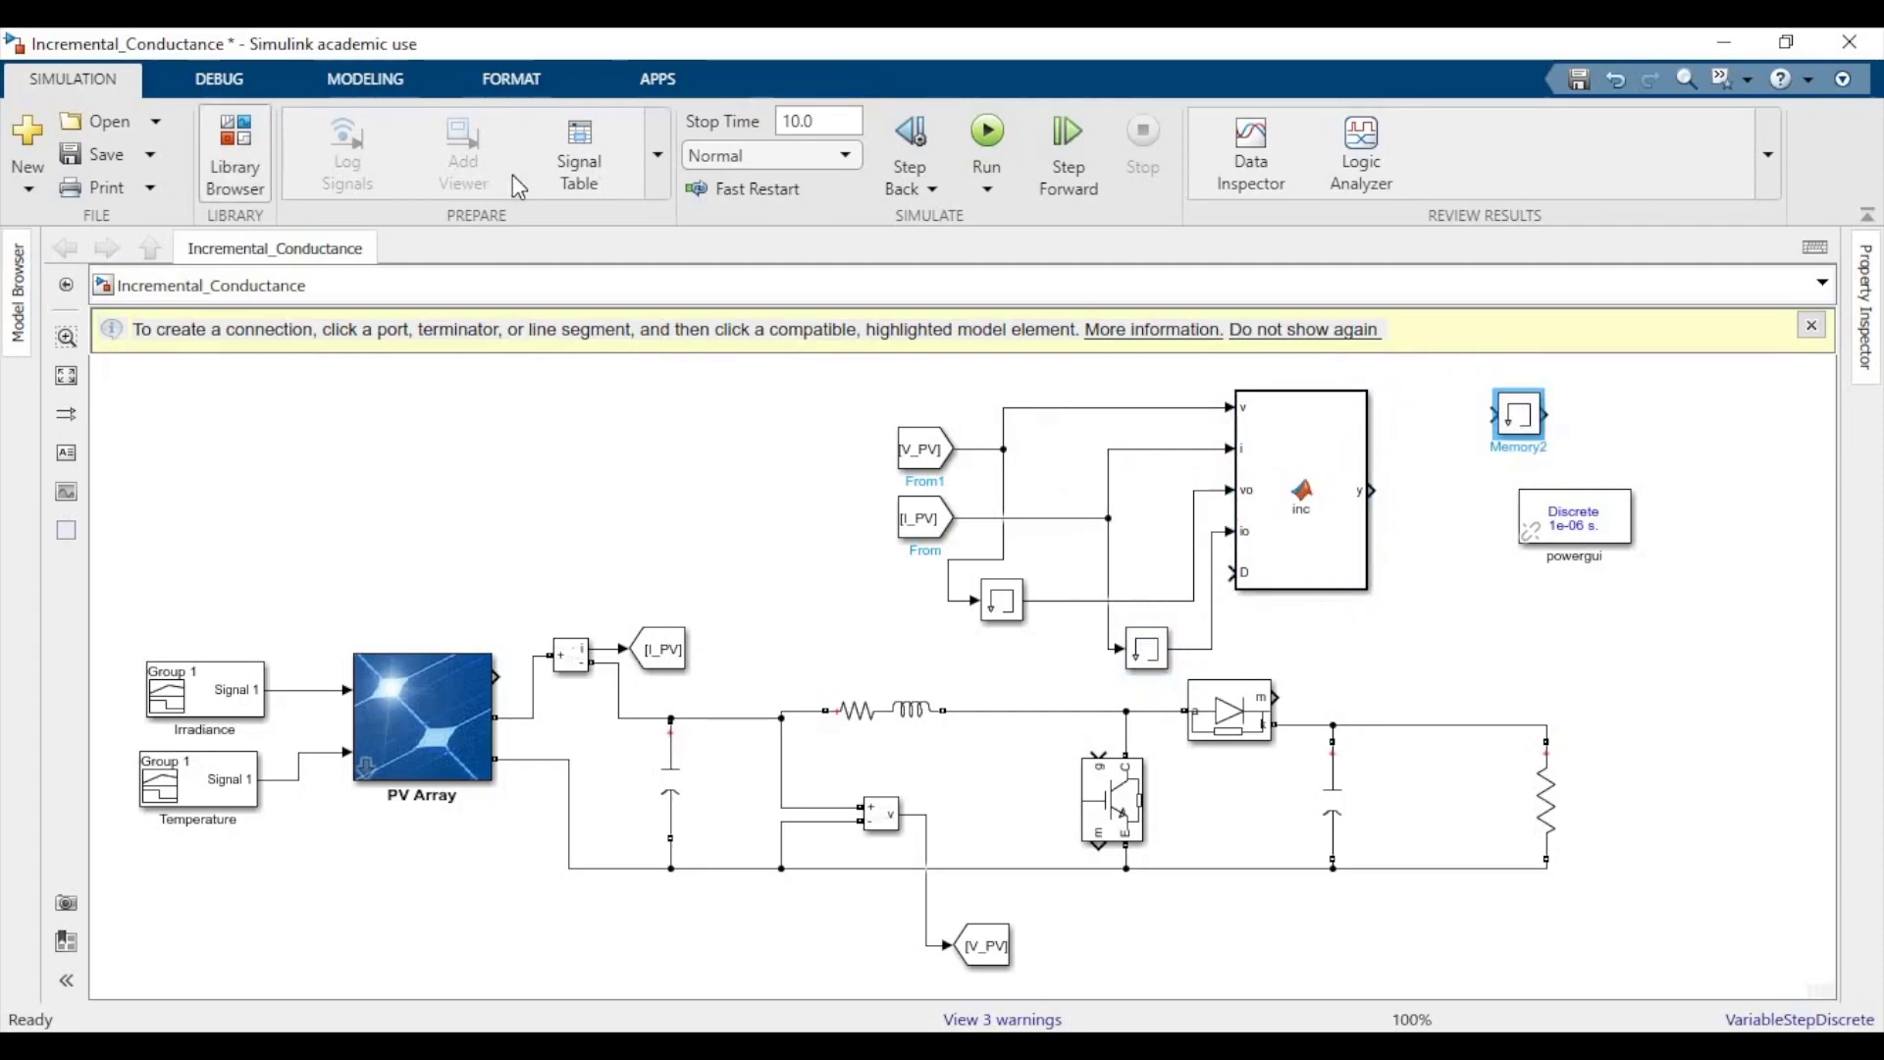
Find the Saturation block in the library and place it after the function's y output.
click(223, 167)
click(655, 187)
text(S)
key(Down)
click(650, 236)
drag(972, 353, 1440, 487)
click(1440, 488)
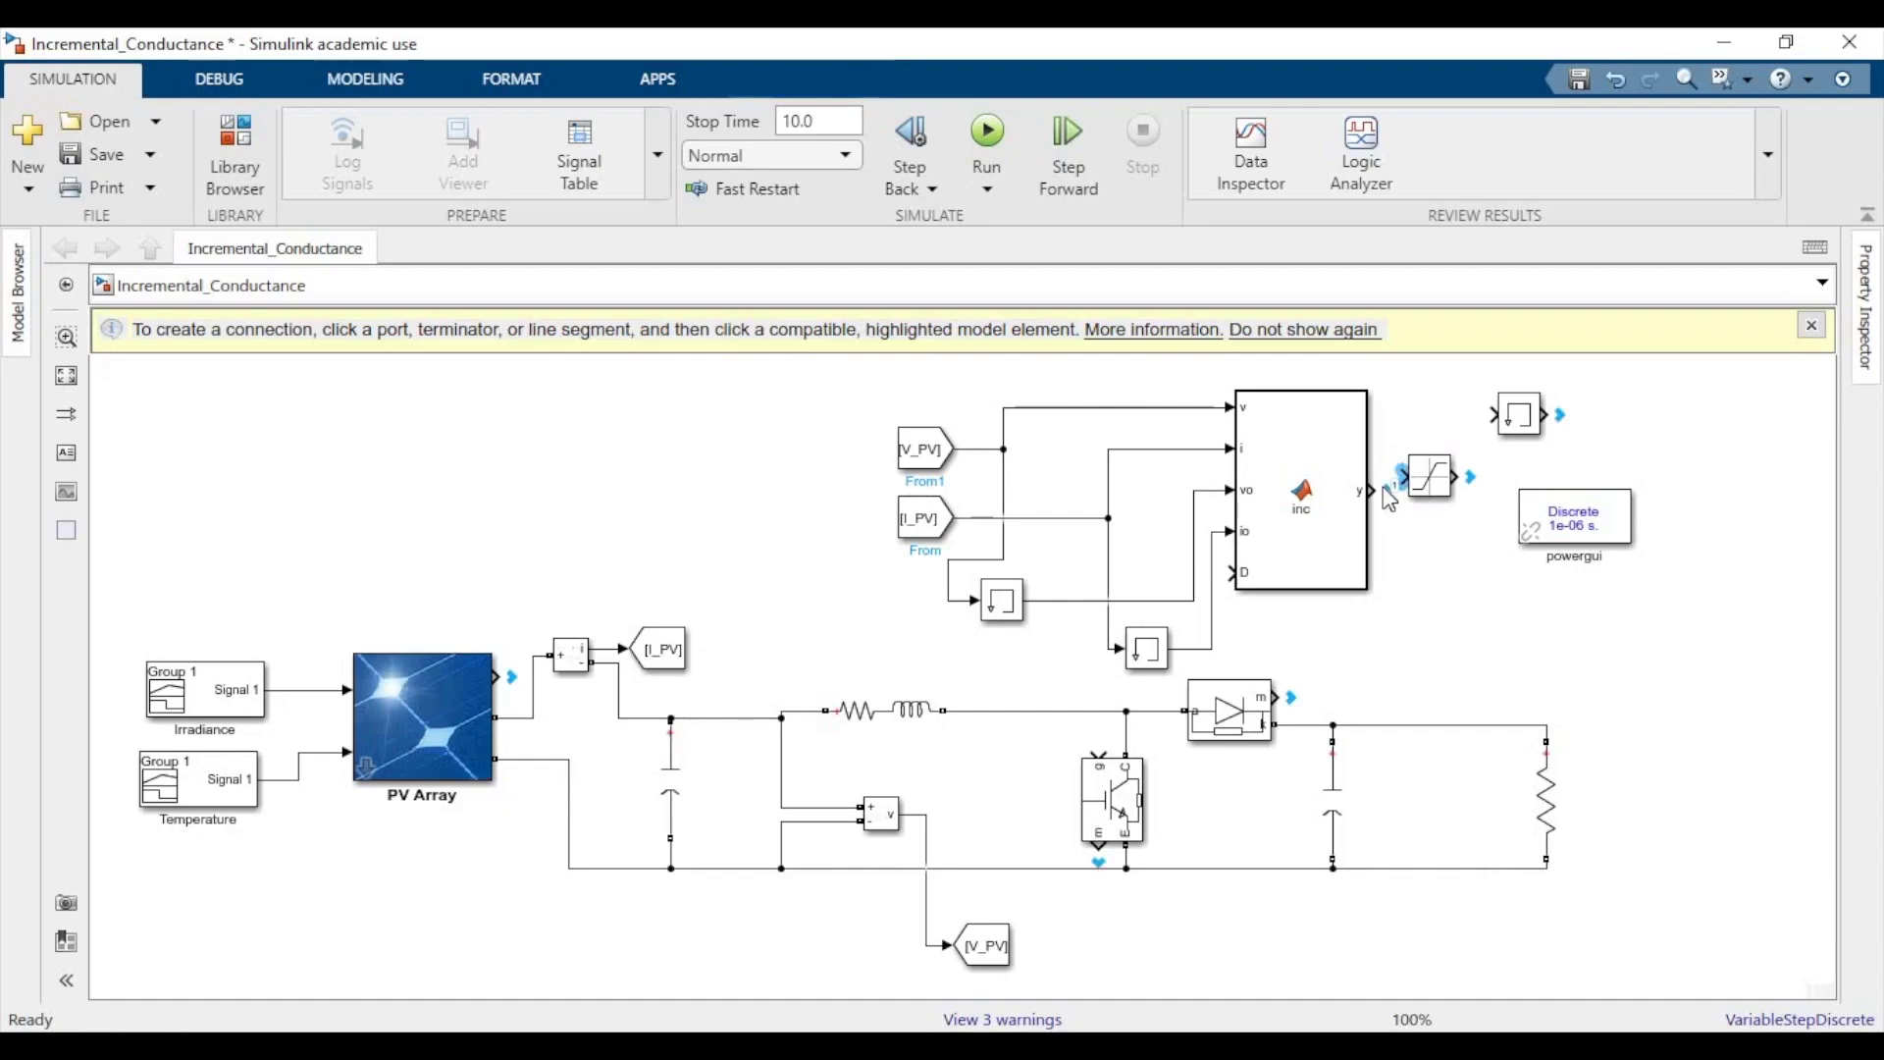
Set the Saturation block's upper limit to 0.9 and lower limit to 0.
double_click(1425, 479)
key(BackSpace)
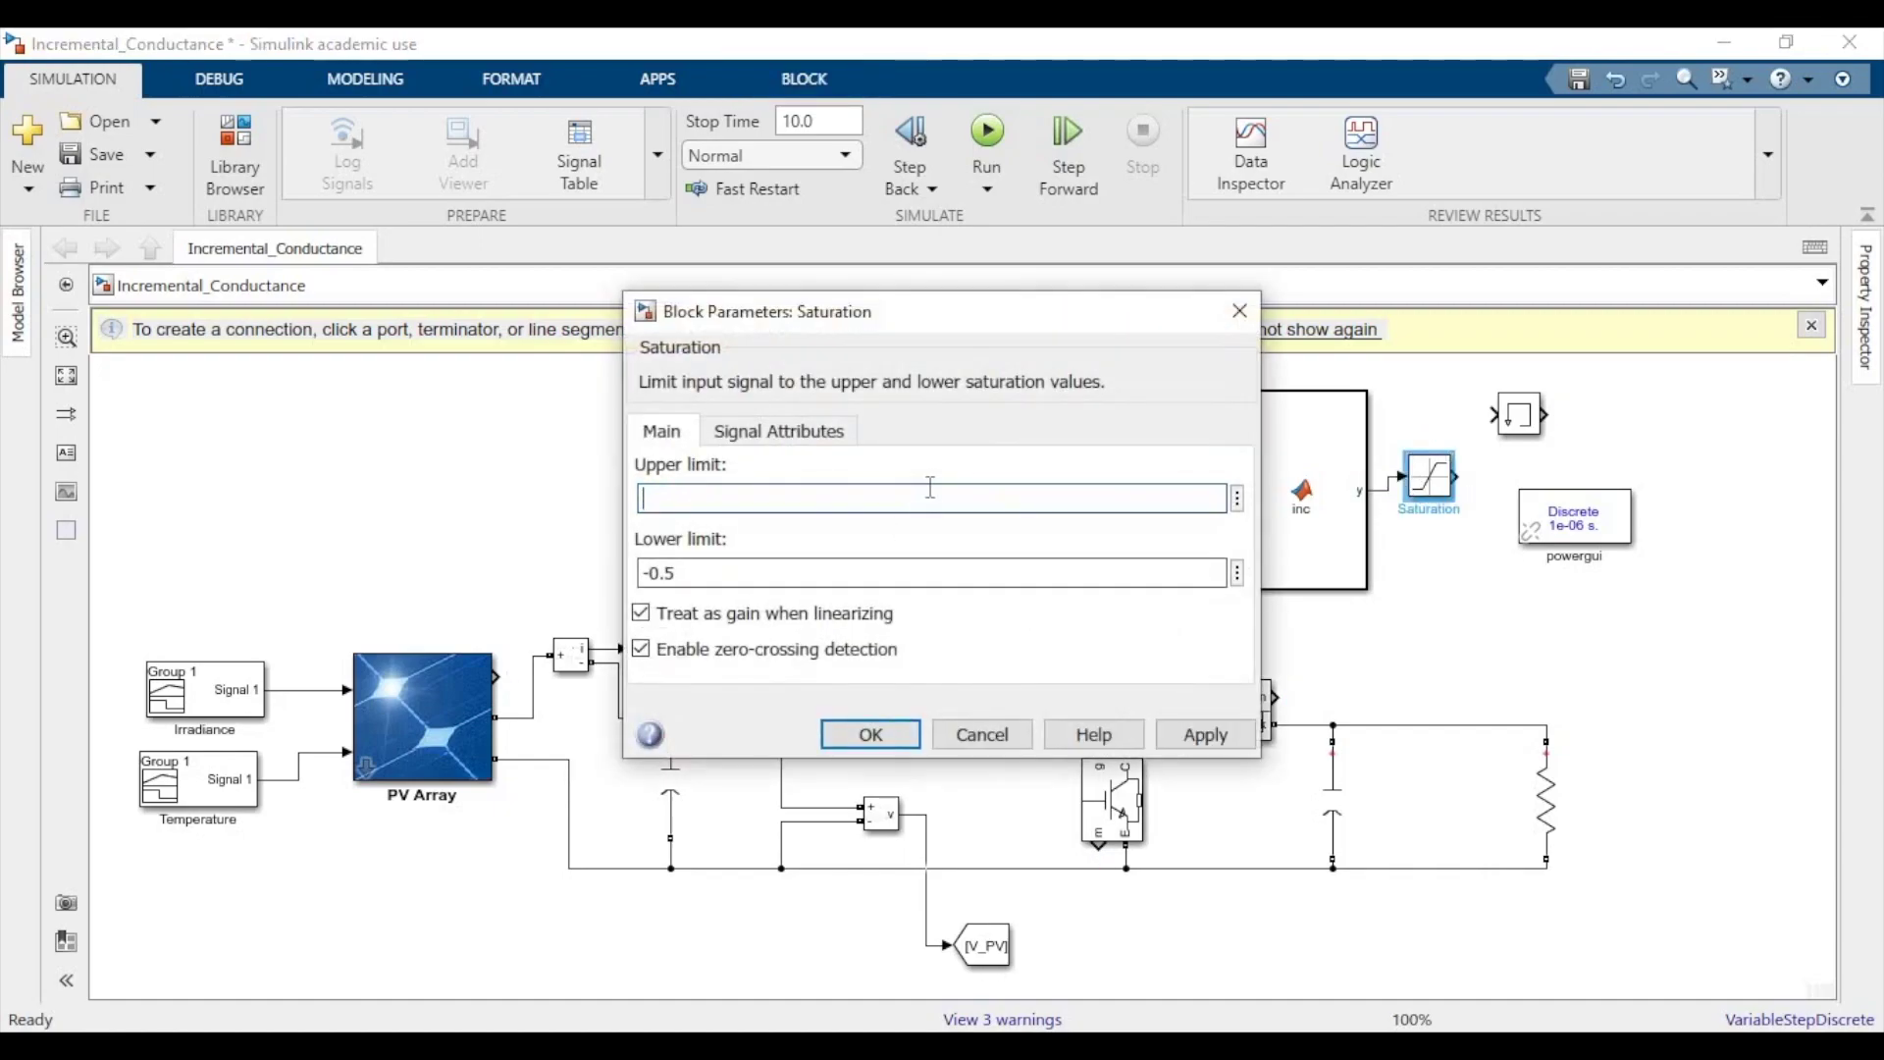
text(0.9)
triple_click(935, 563)
key(BackSpace)
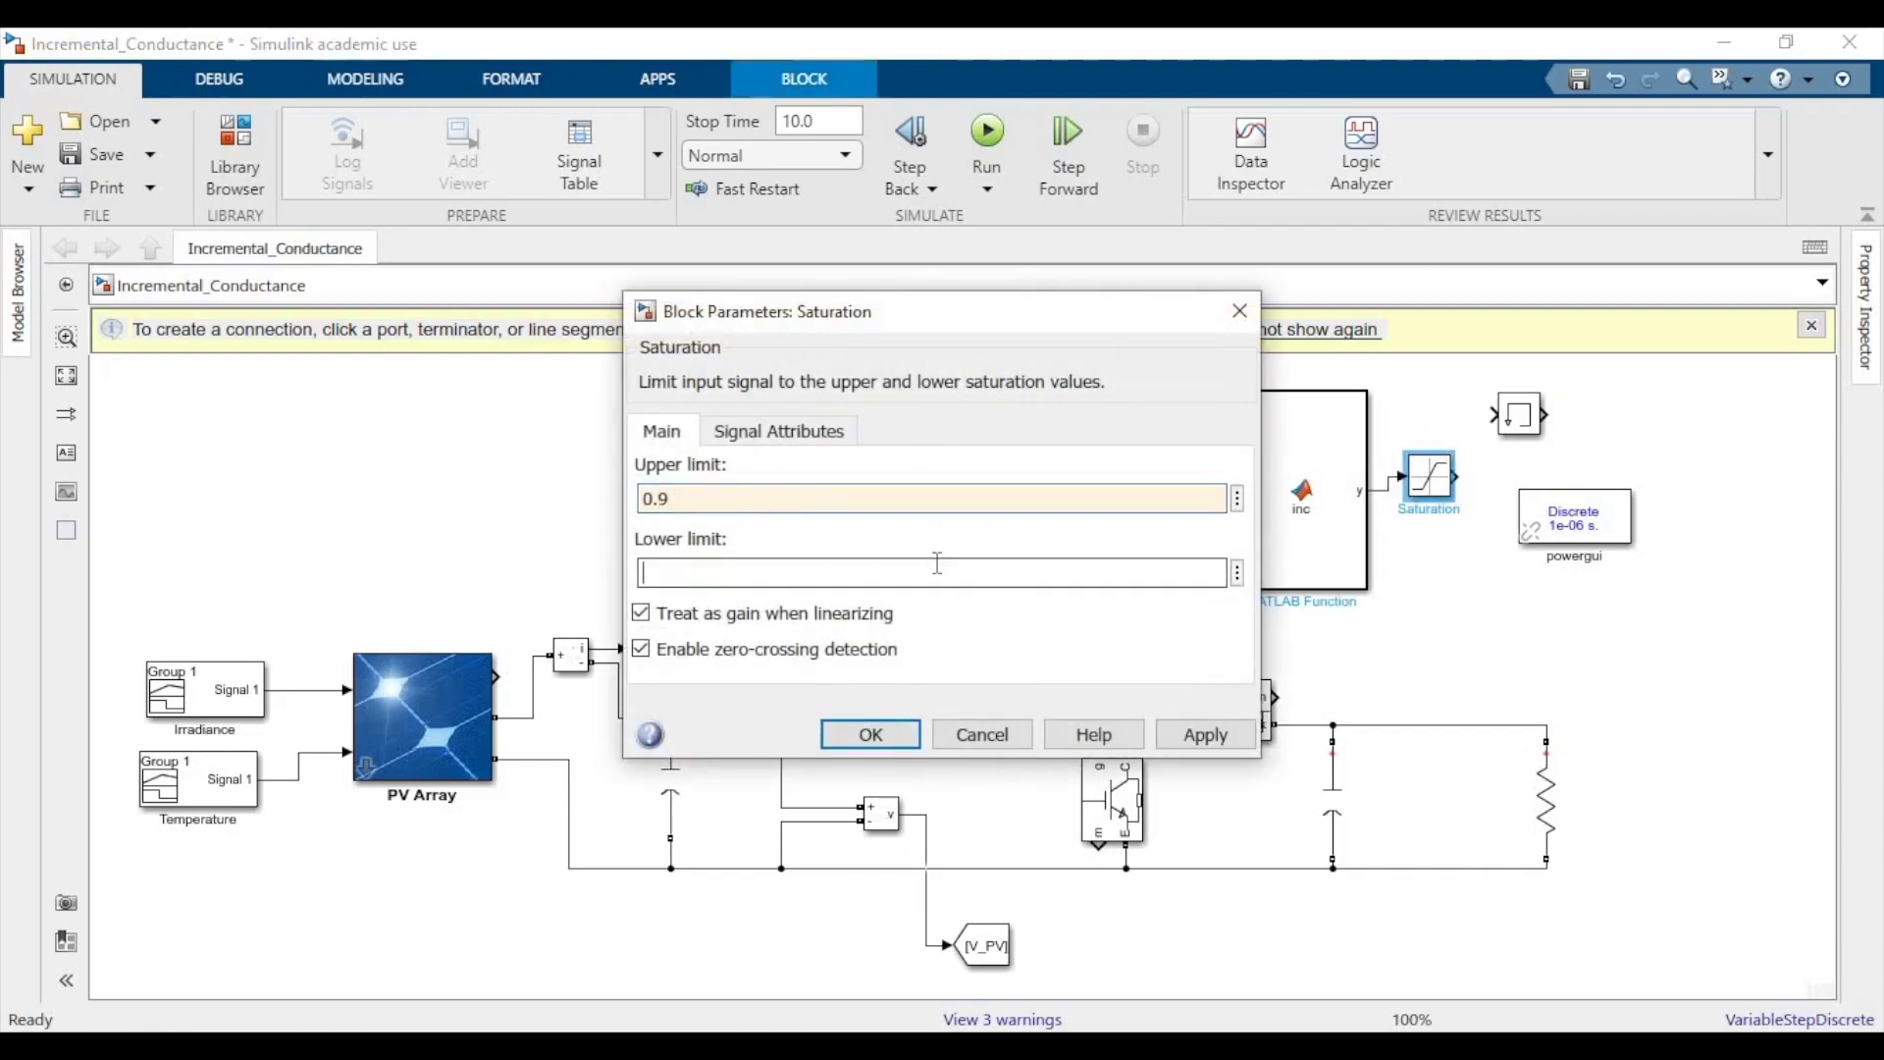
text(0)
key(Return)
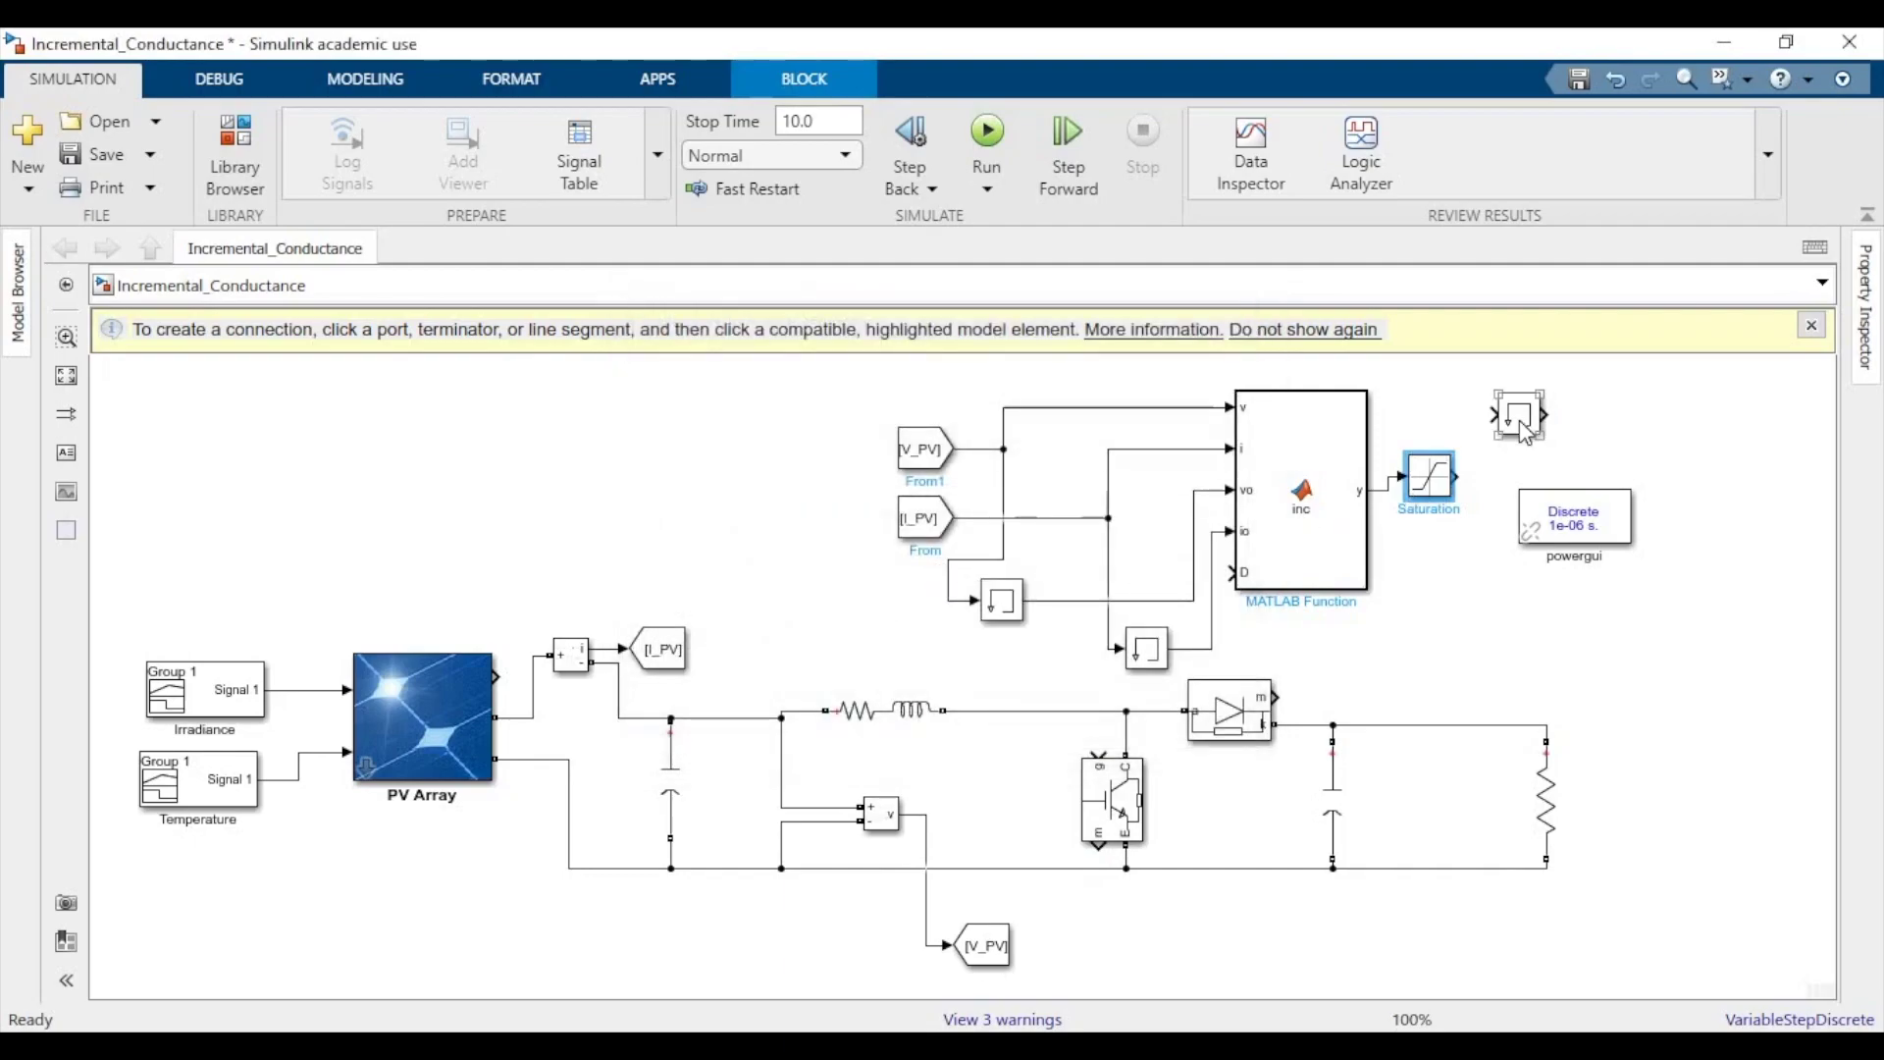
Route the Saturation output through the third Memory block back into the D input.
click(1519, 422)
drag(1448, 609, 1477, 491)
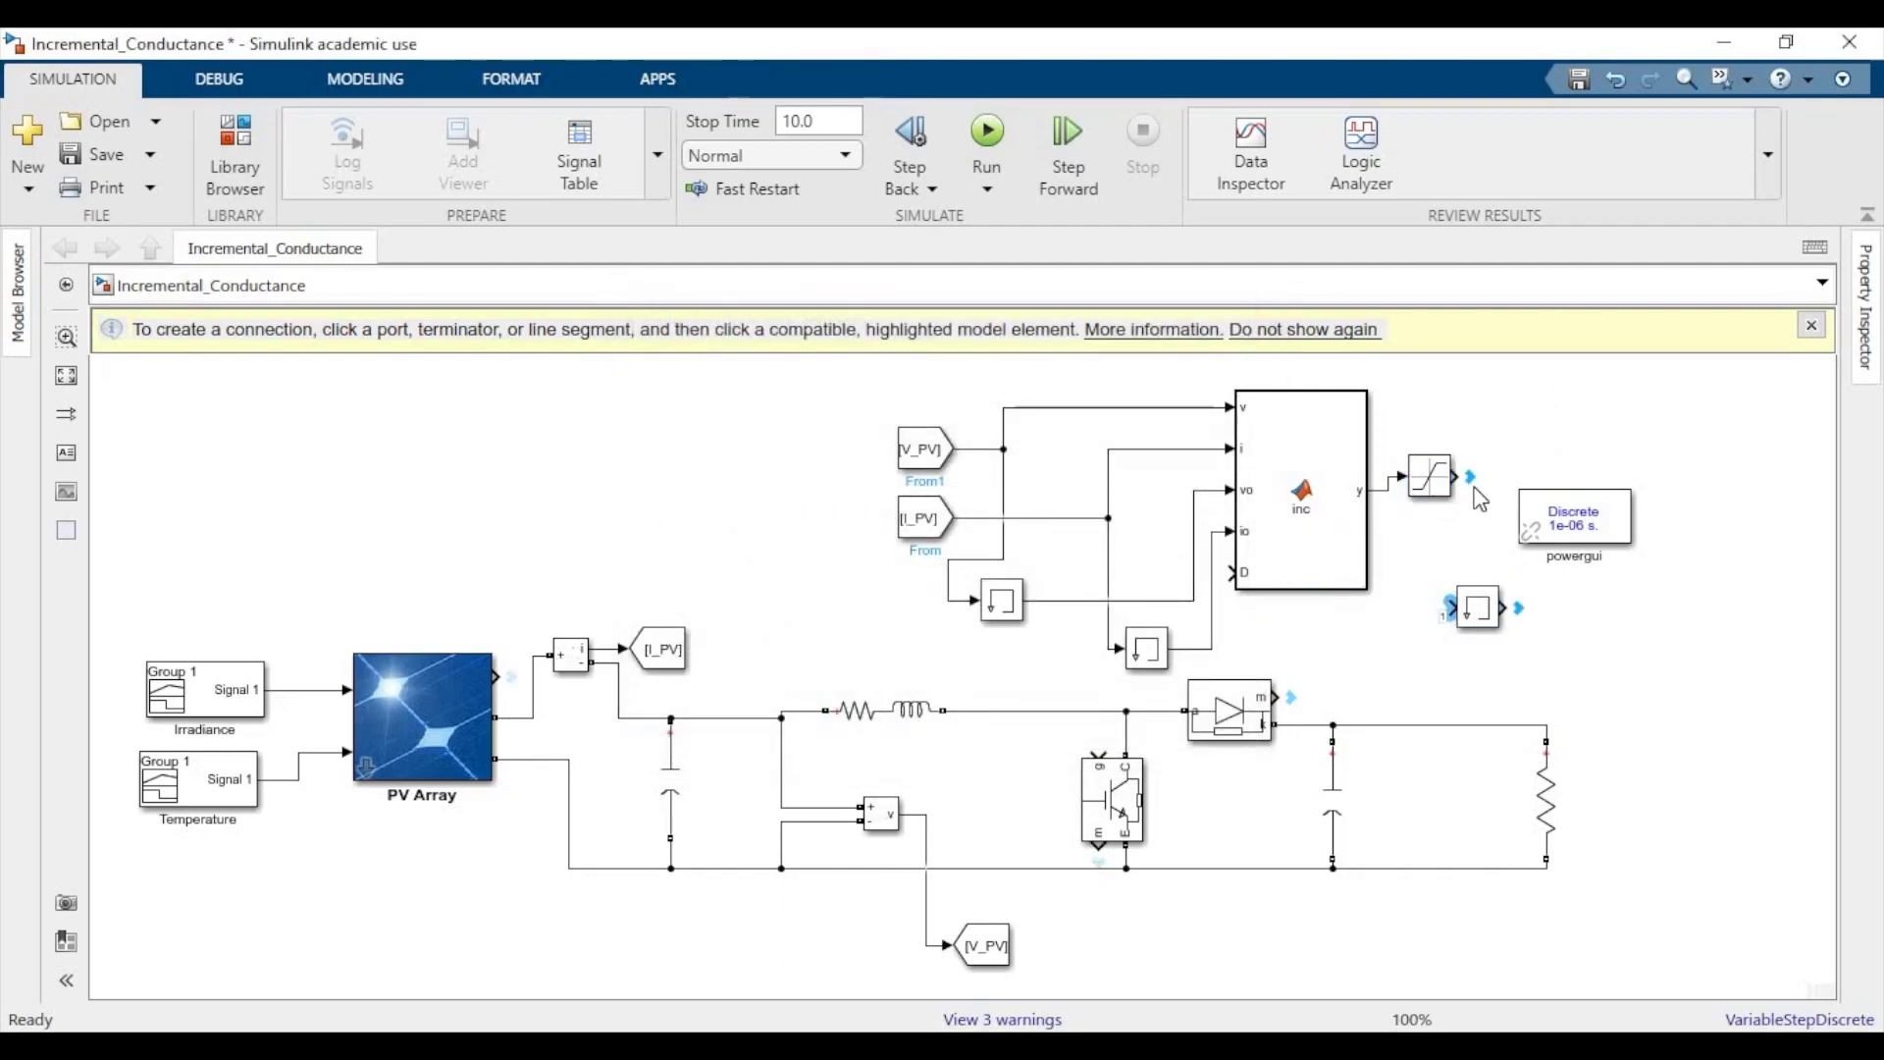
click(1506, 608)
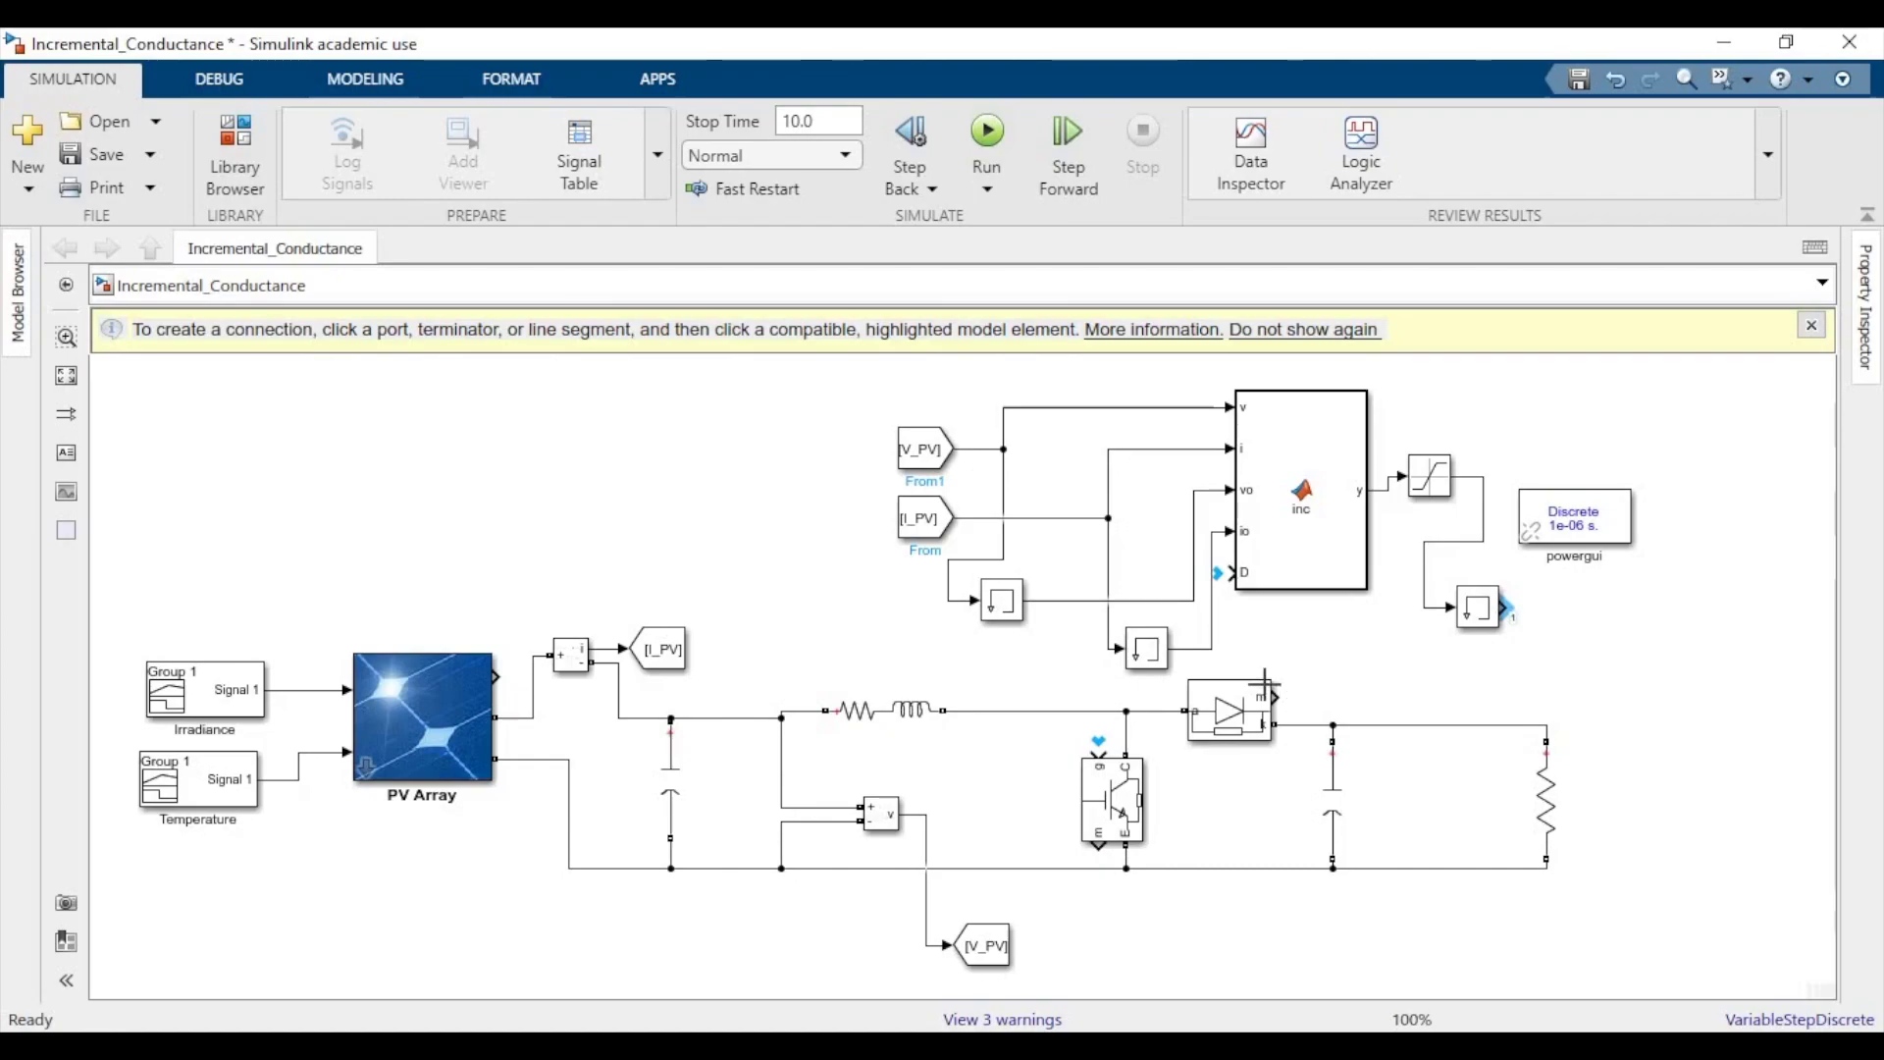
click(1225, 573)
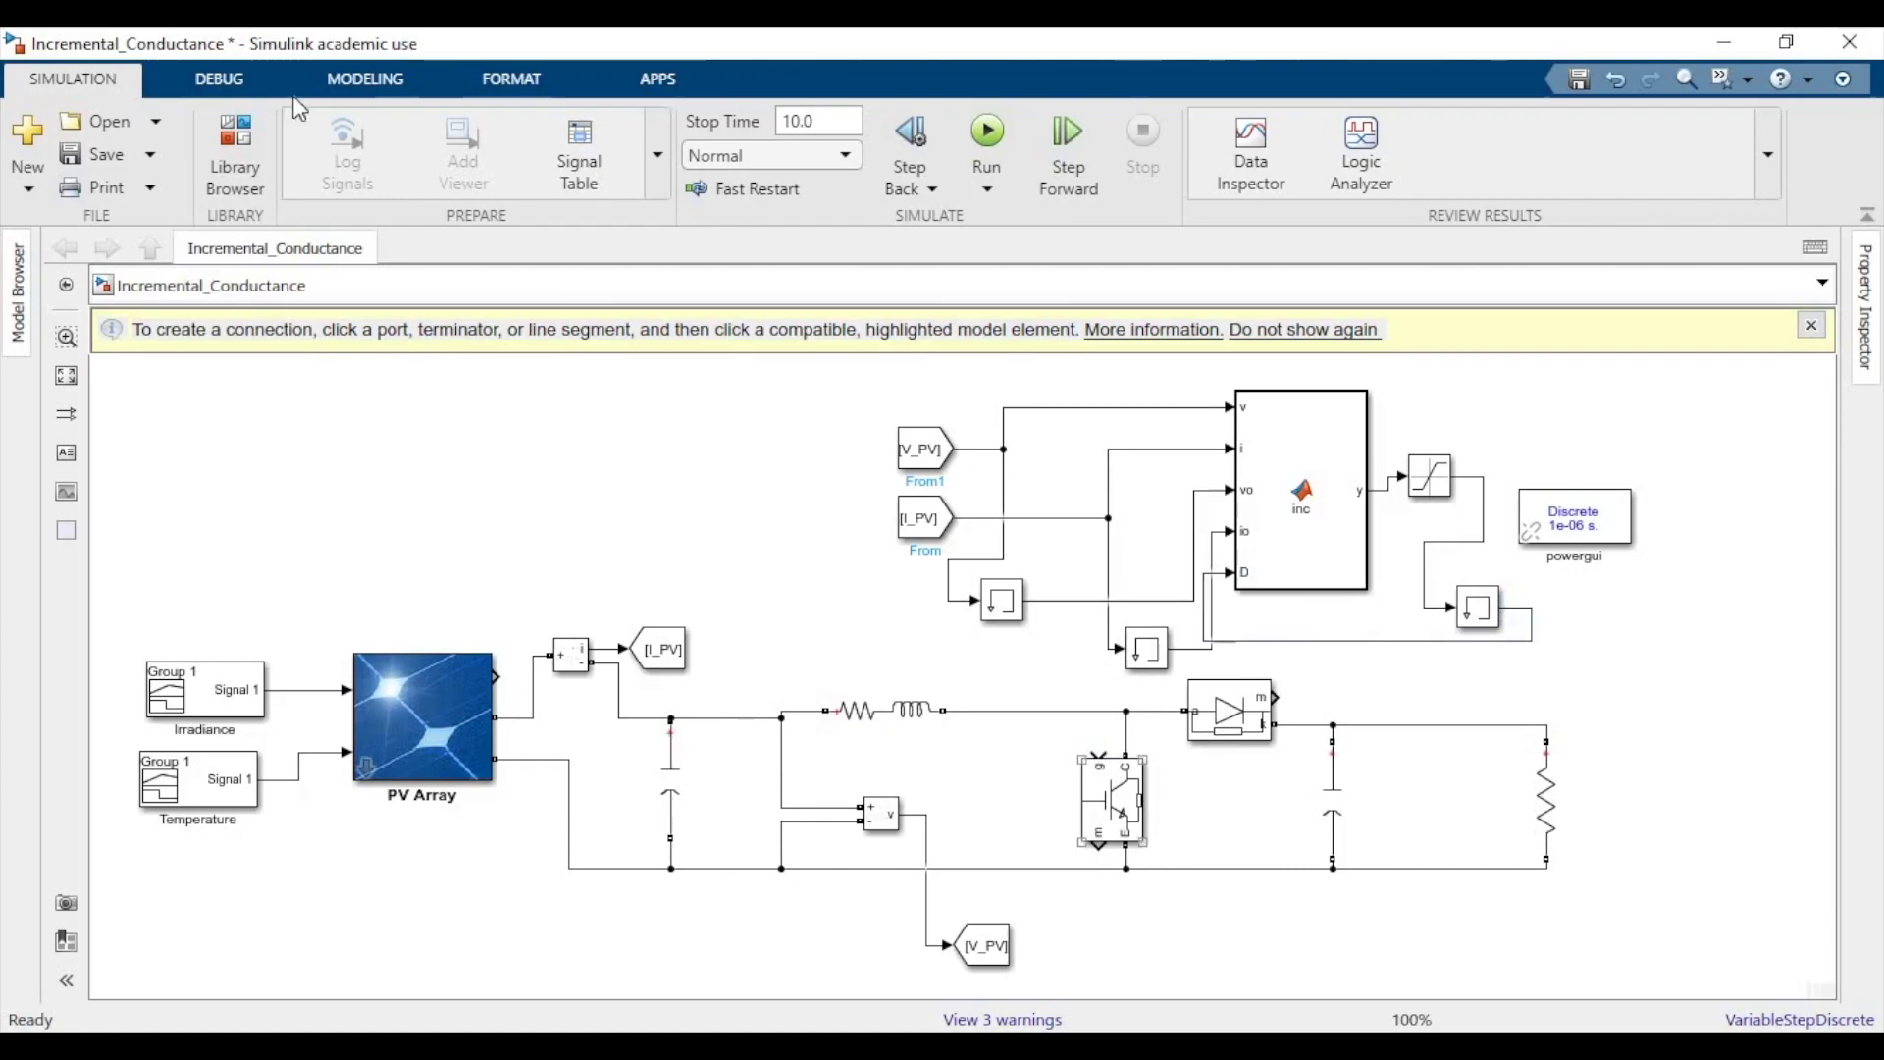
Search the library for DC-DC and place a PWM Generator (DC-DC) block in the model.
click(245, 165)
click(717, 188)
text(D)
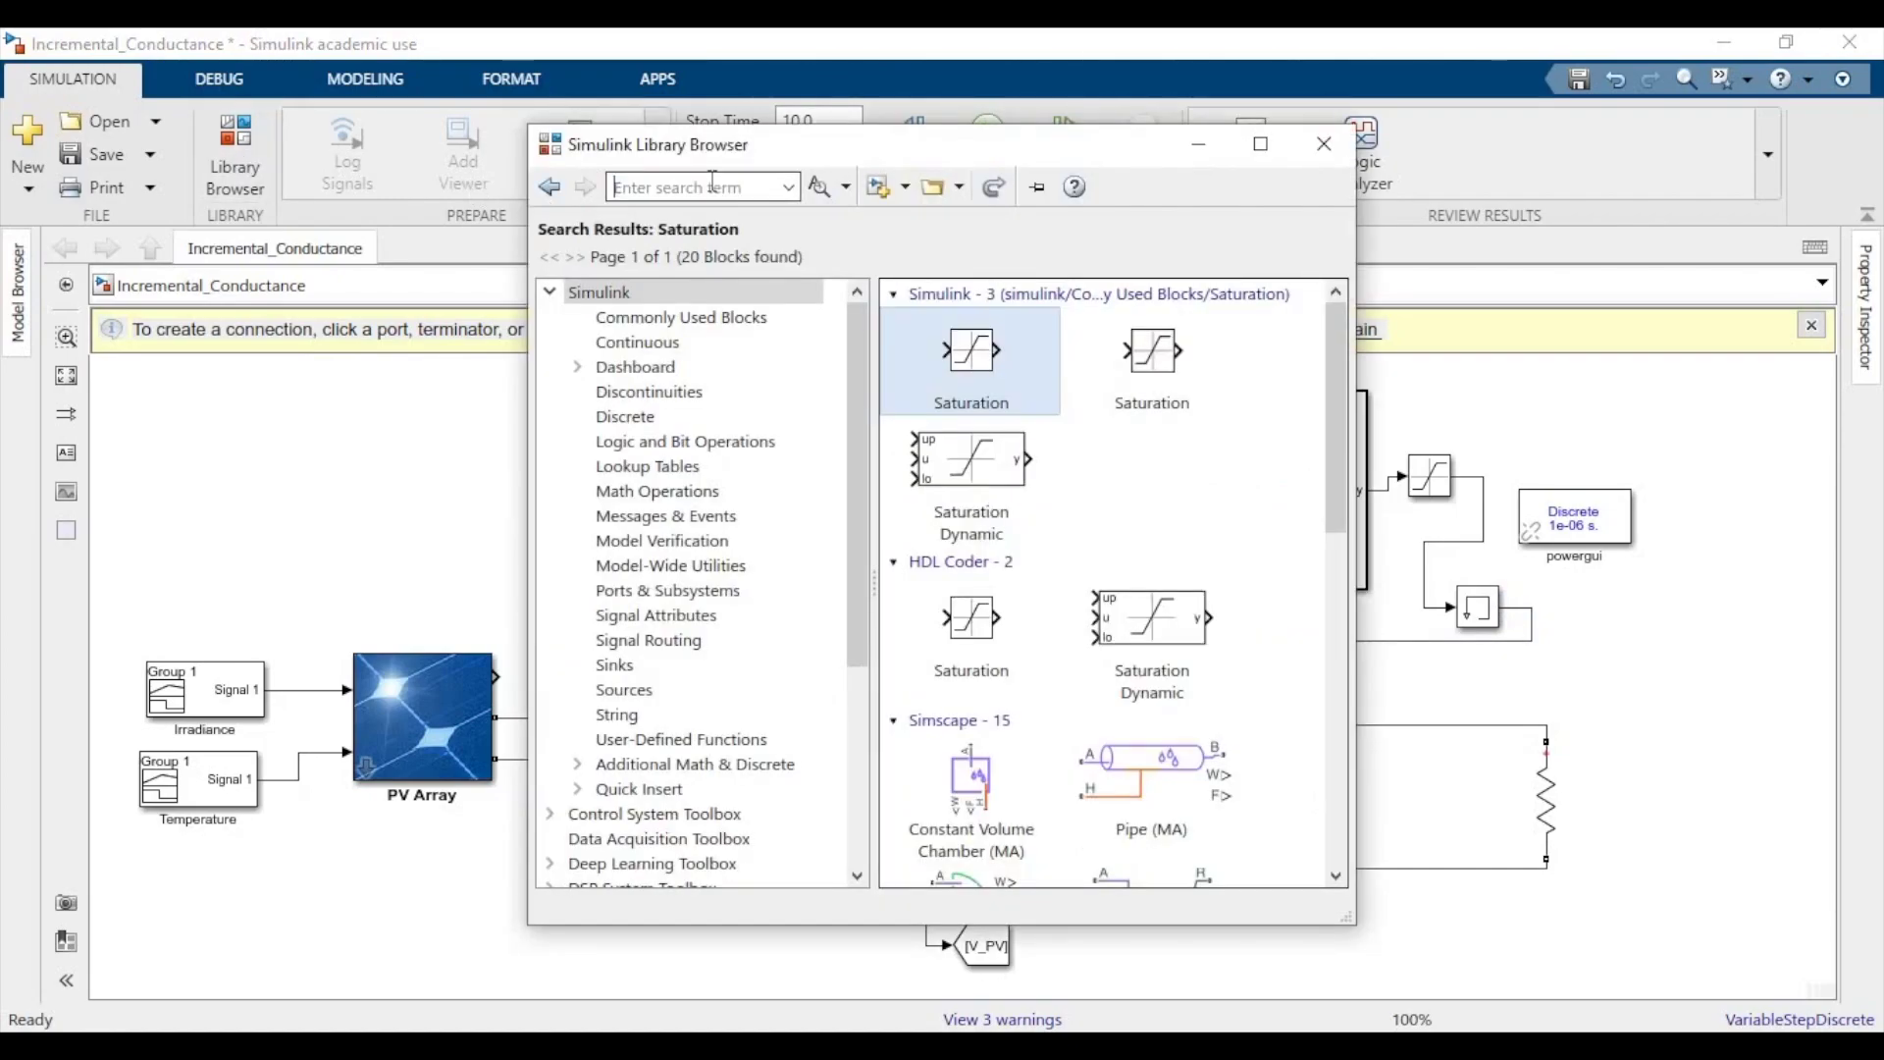
key(Down)
key(Down)
key(Return)
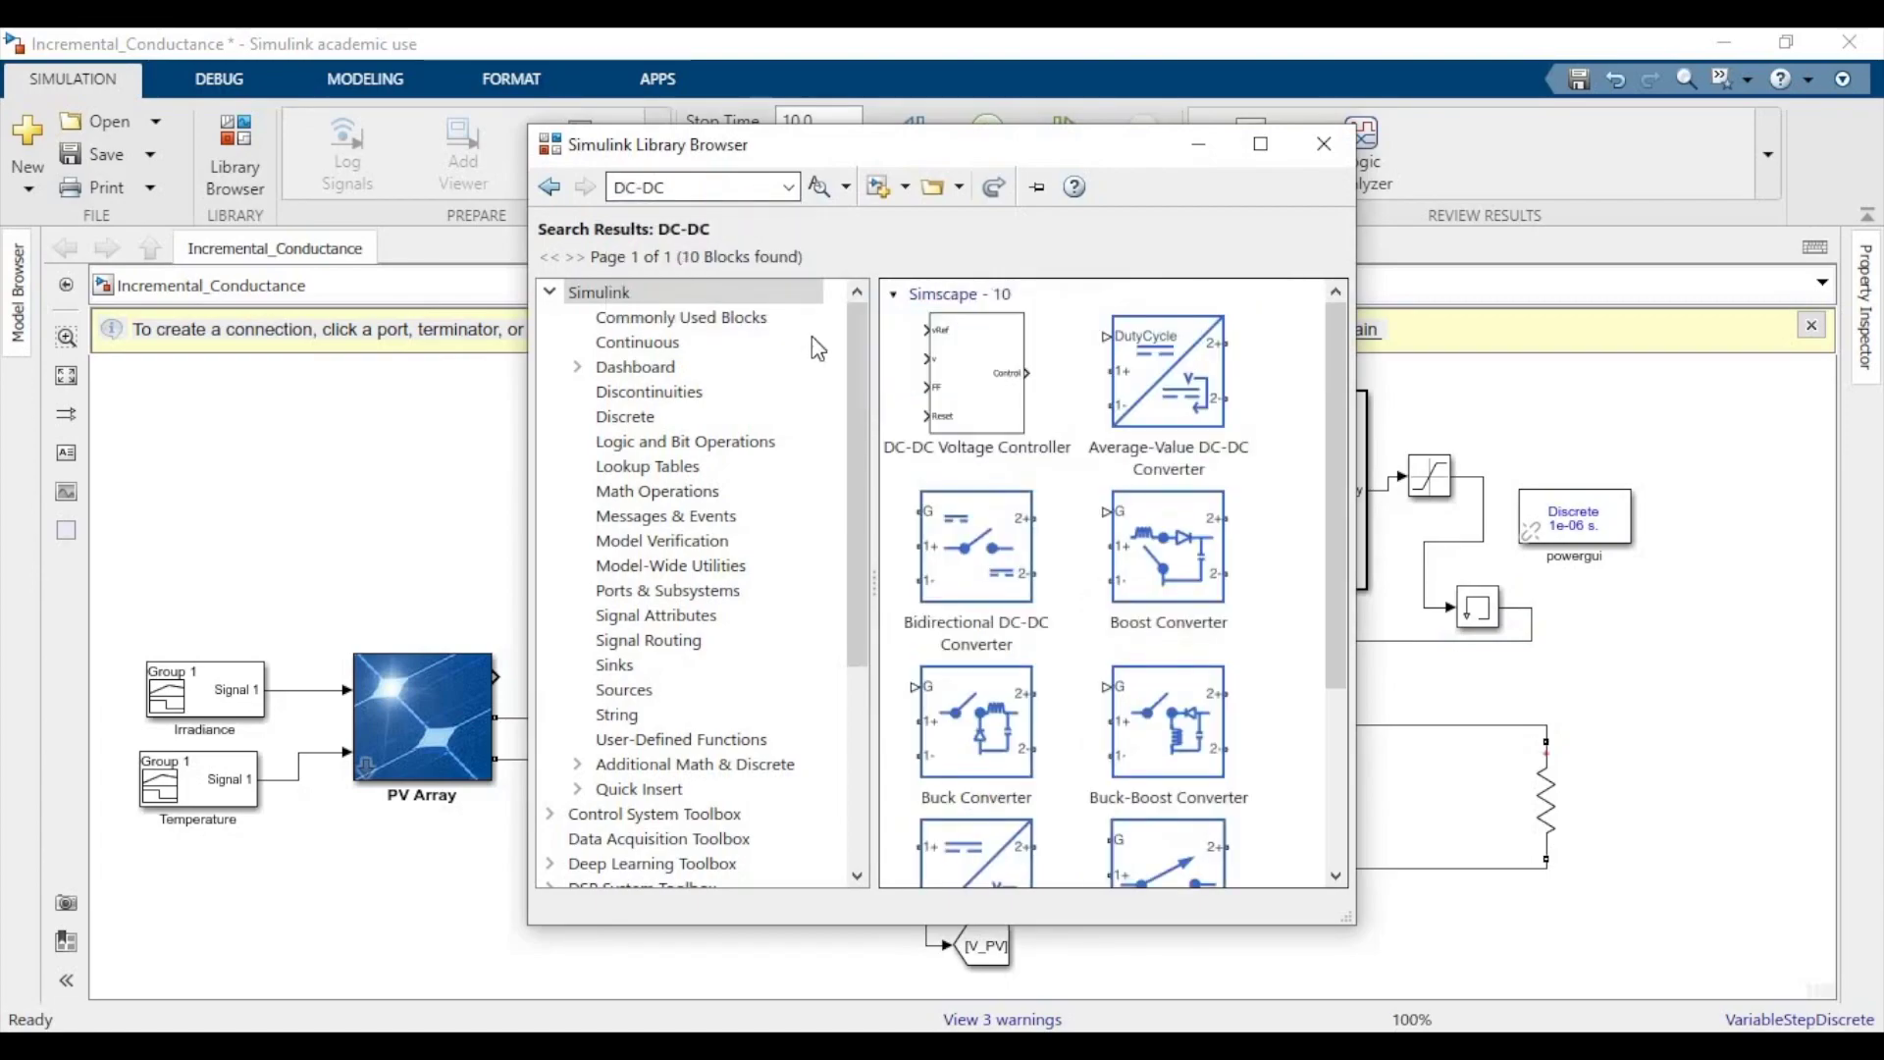
scroll(1011, 530, down, 4)
drag(1165, 791, 1100, 757)
scroll(962, 677, right, 3)
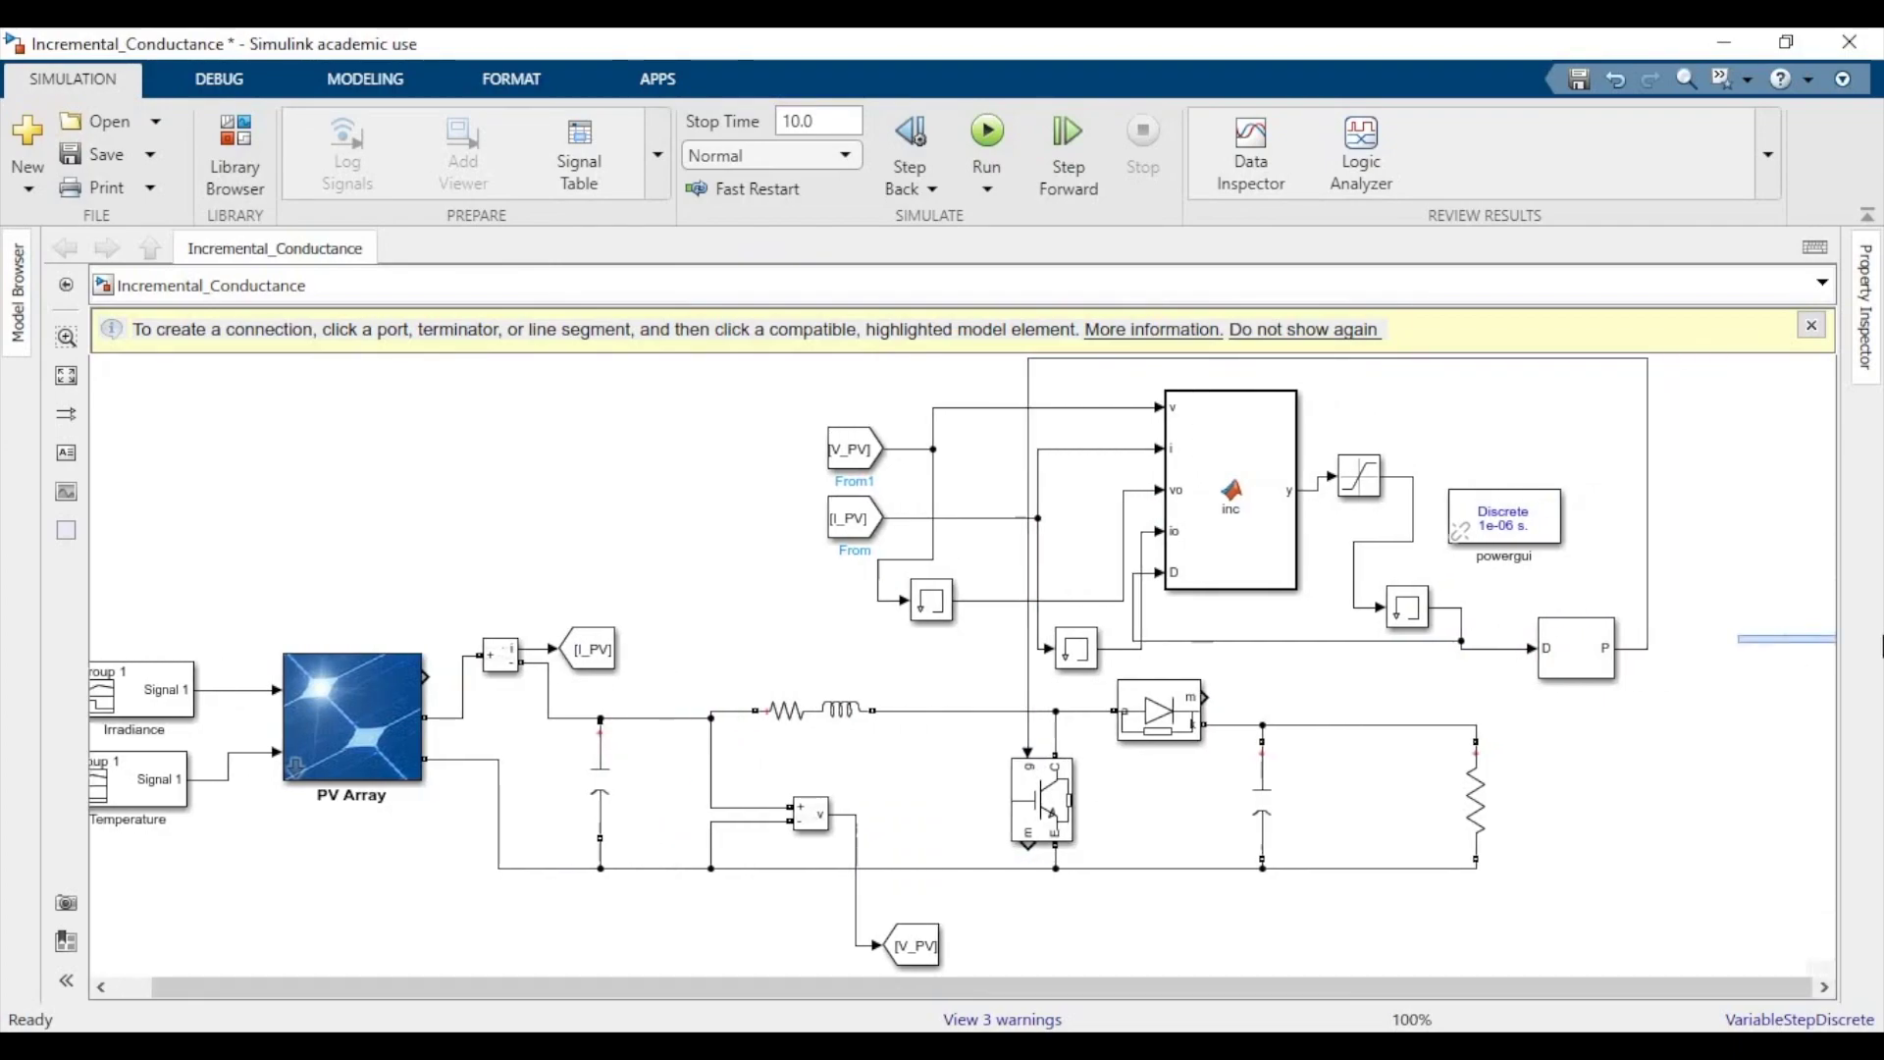
Place a Scope block right of the load and duplicate the Voltage Measurement block below the circuit.
click(236, 152)
double_click(661, 188)
key(BackSpace)
text(scope)
key(Return)
drag(971, 385, 1567, 830)
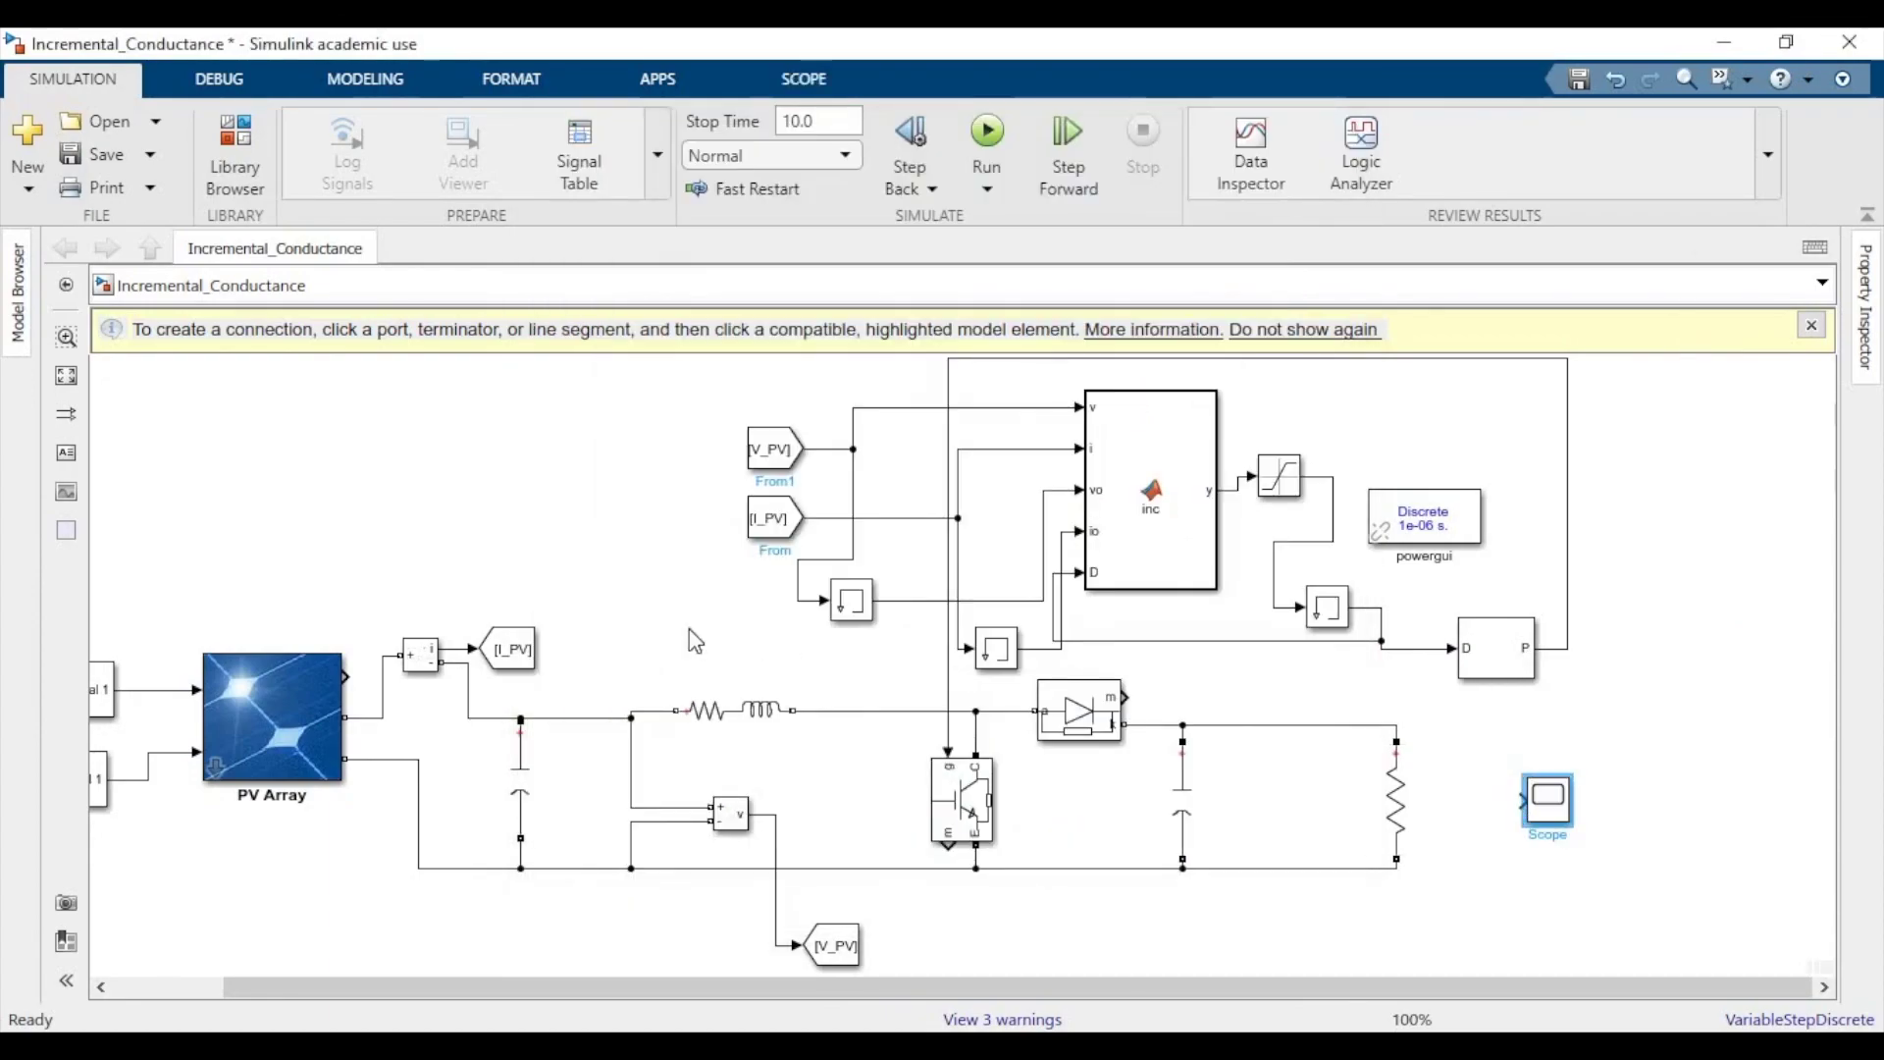
click(729, 816)
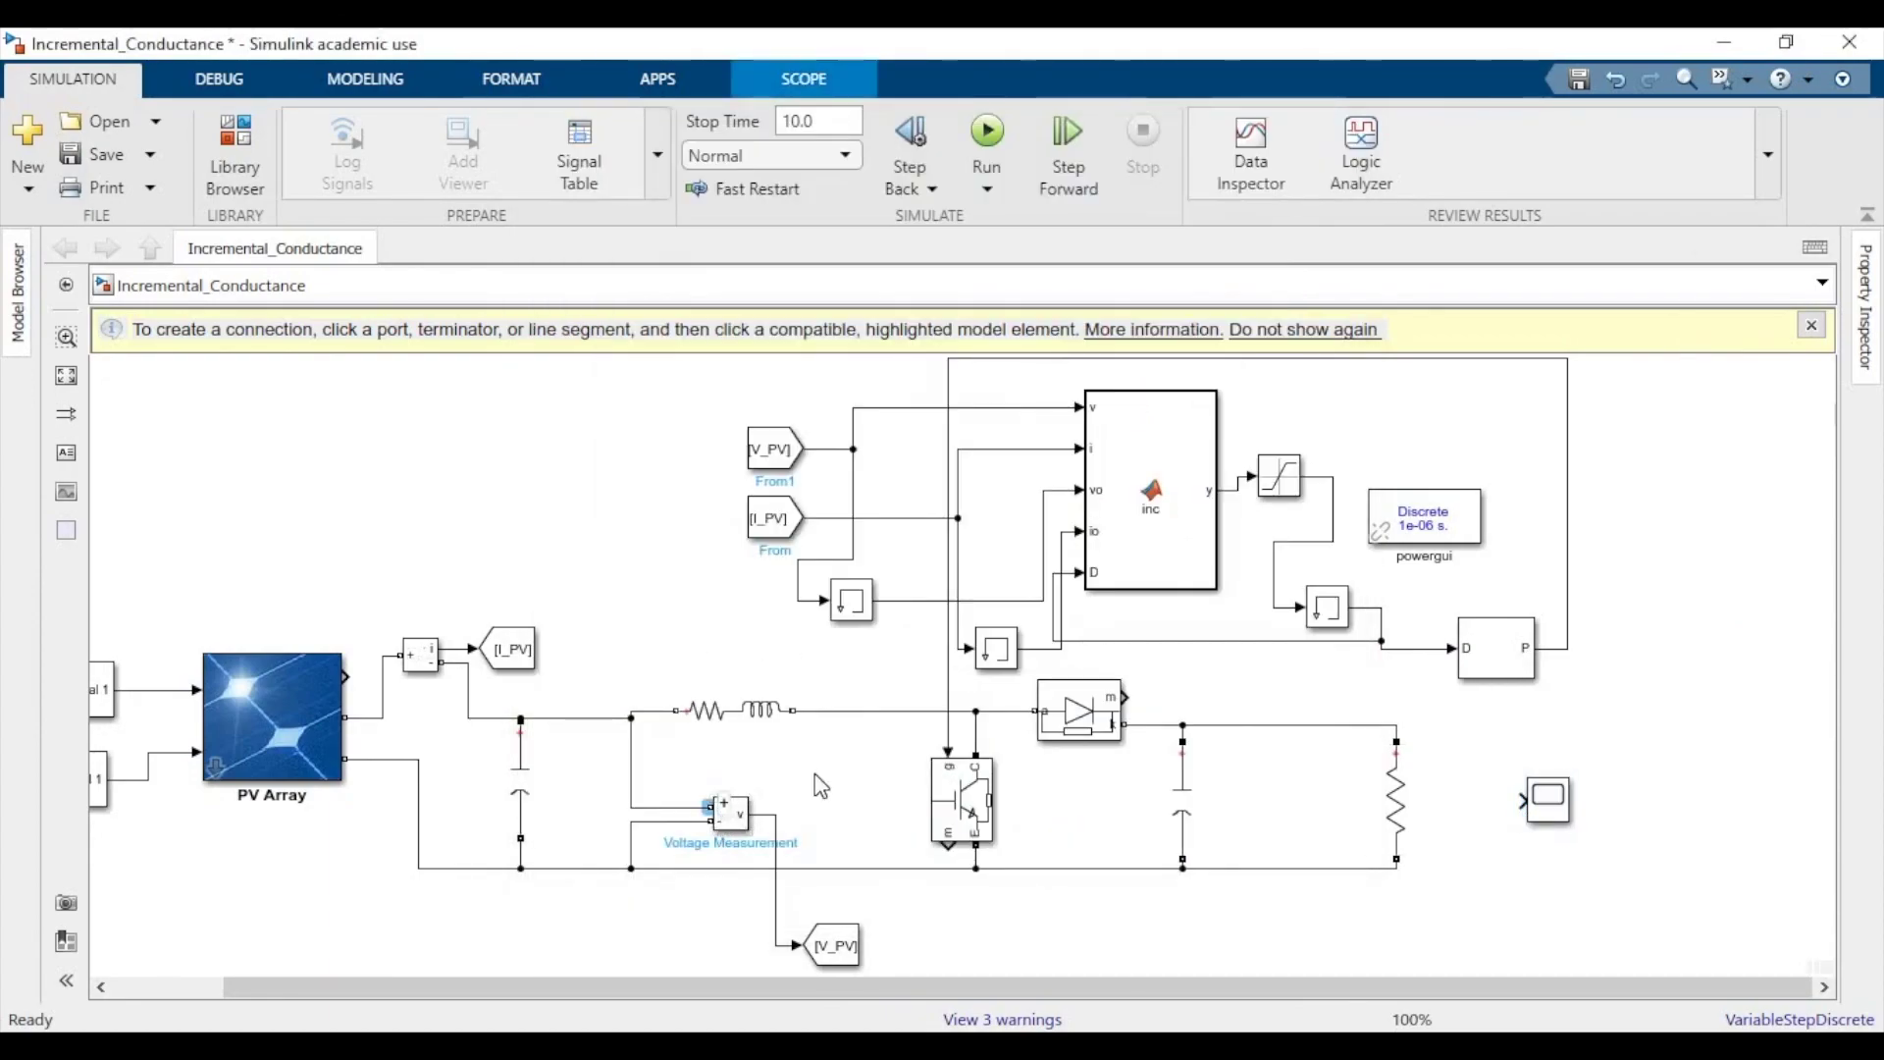
drag(729, 814, 1512, 943)
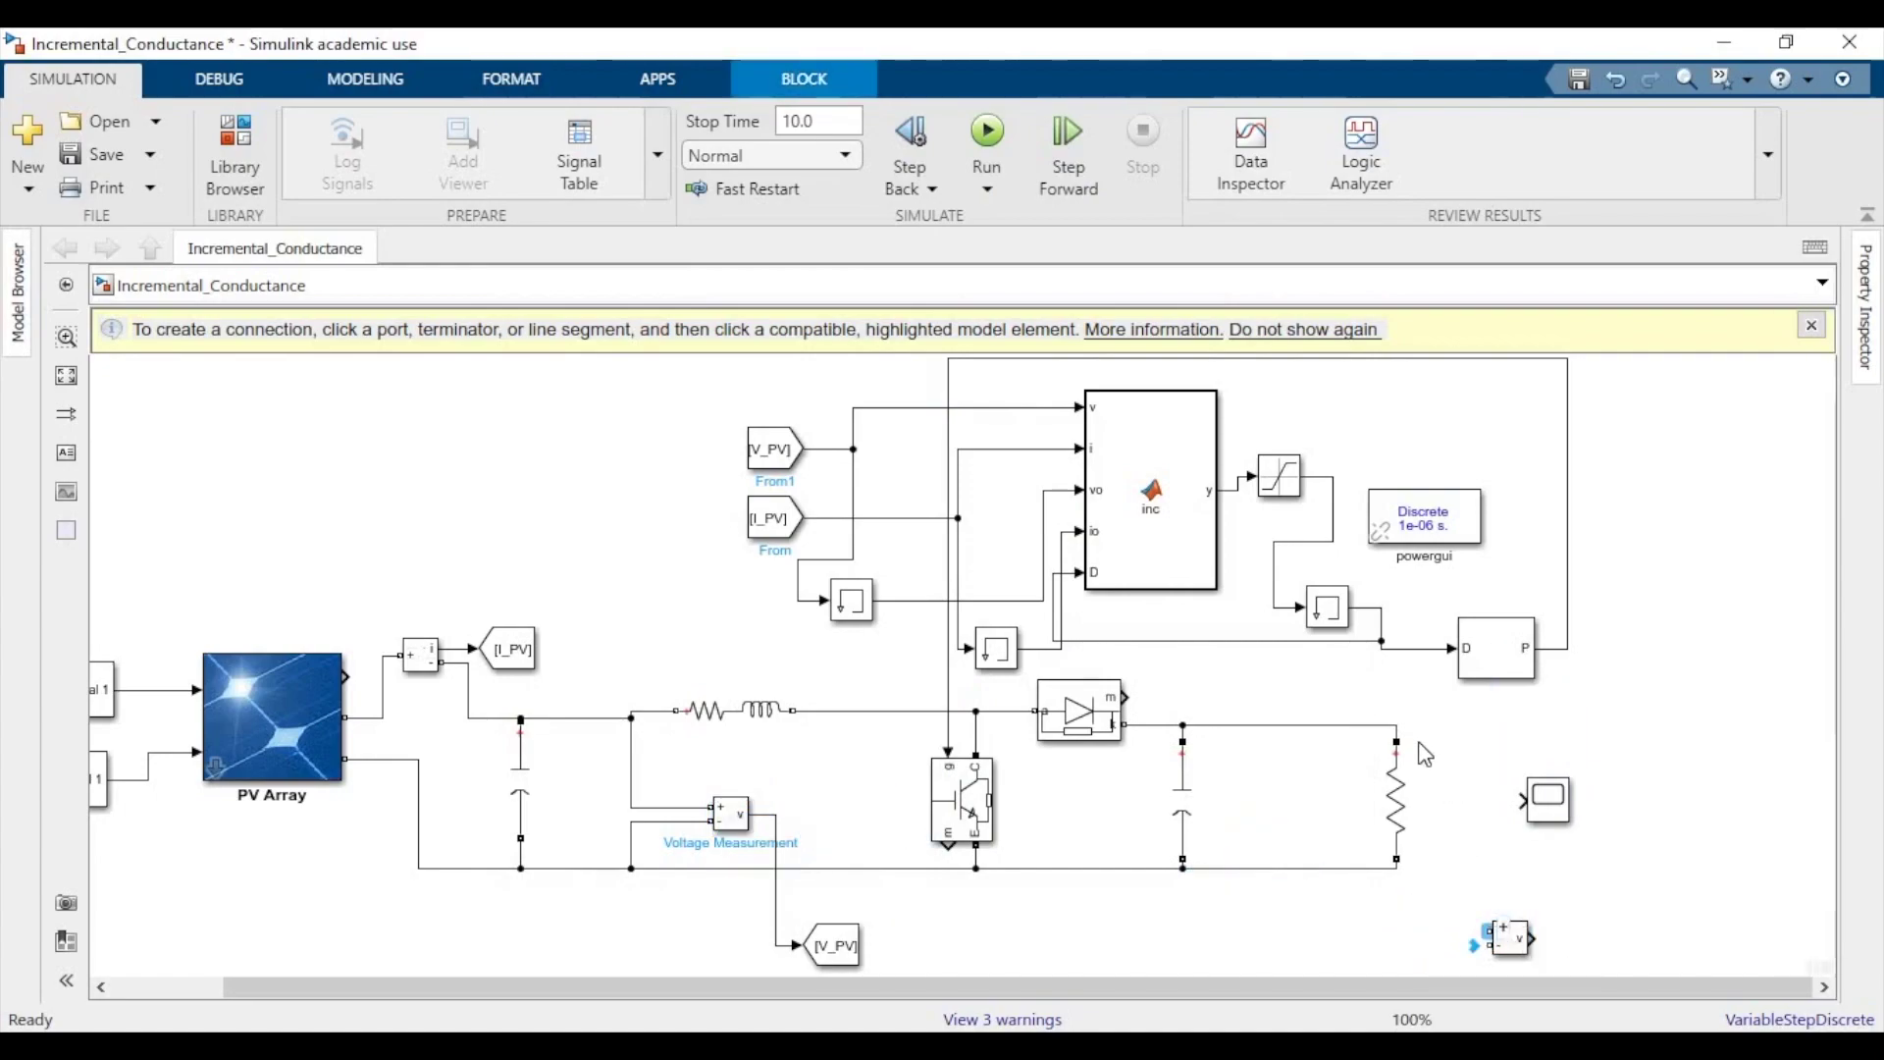
Wire the resistor's top terminal to the copied Voltage Measurement block.
click(1488, 928)
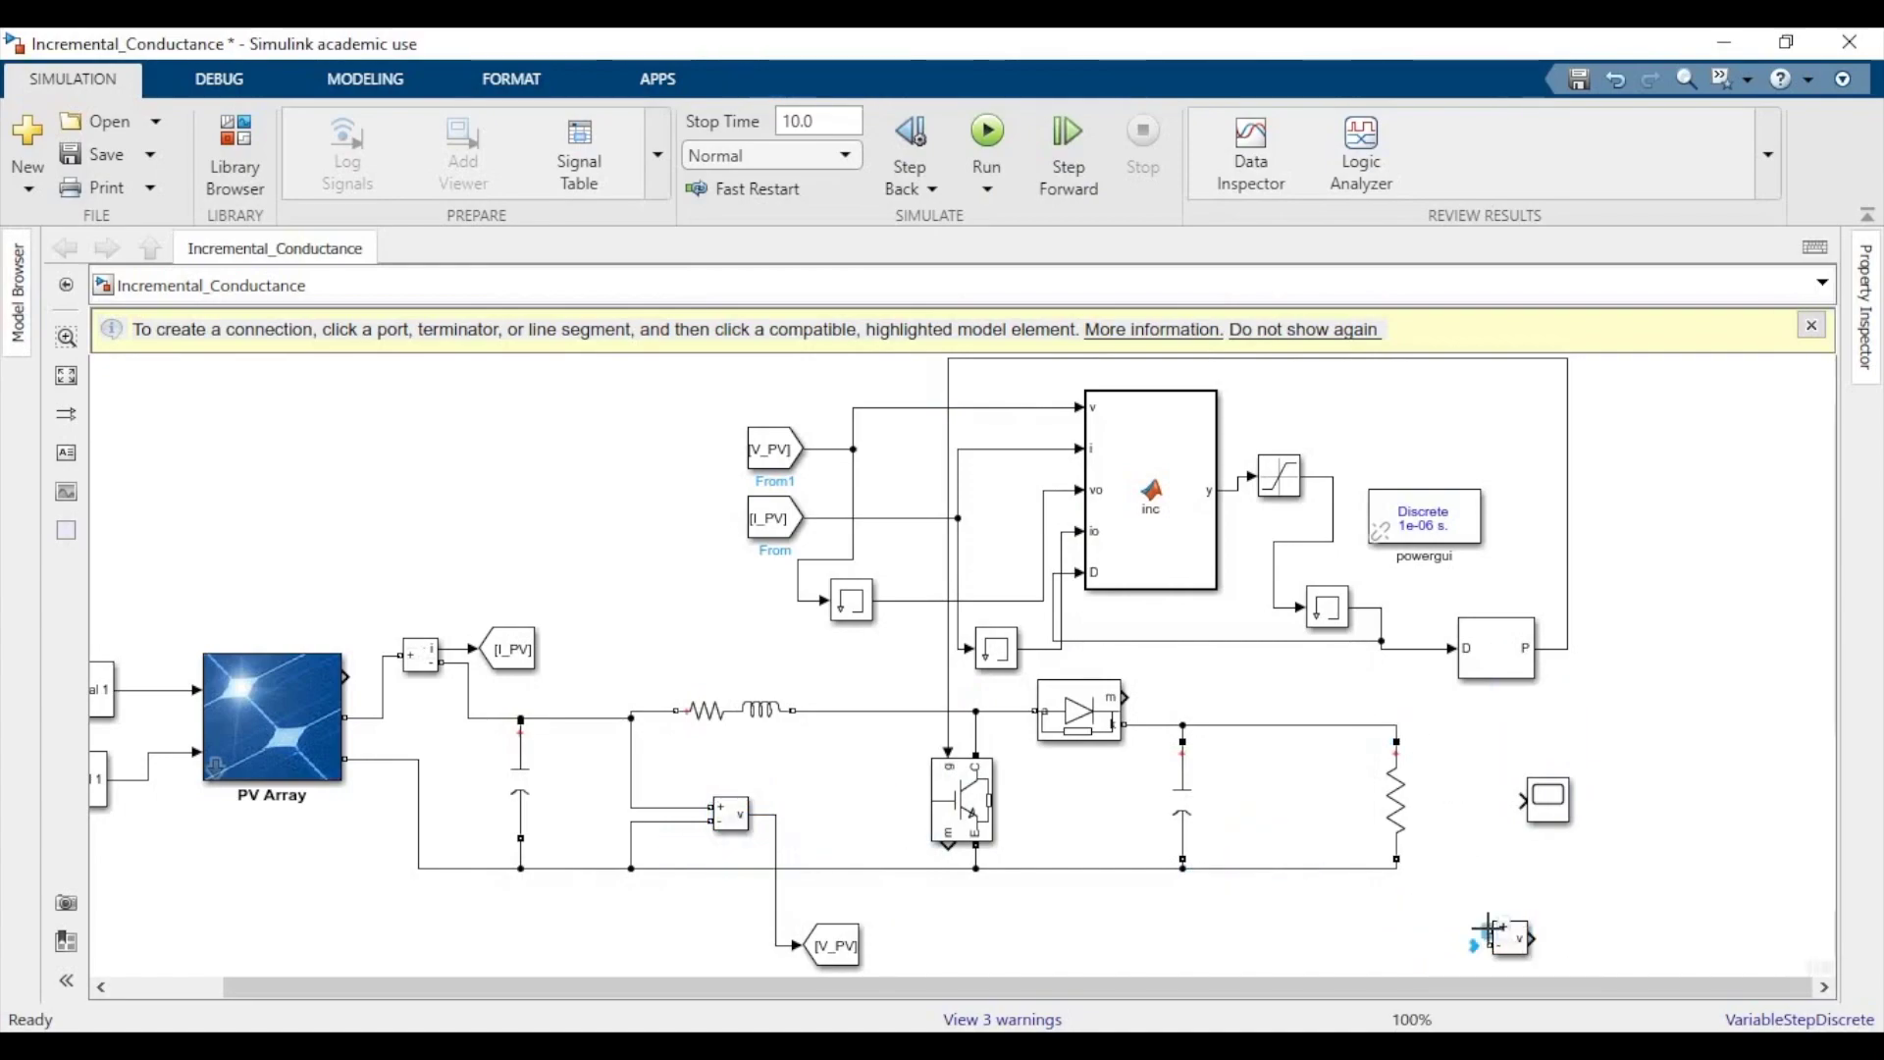
click(1397, 742)
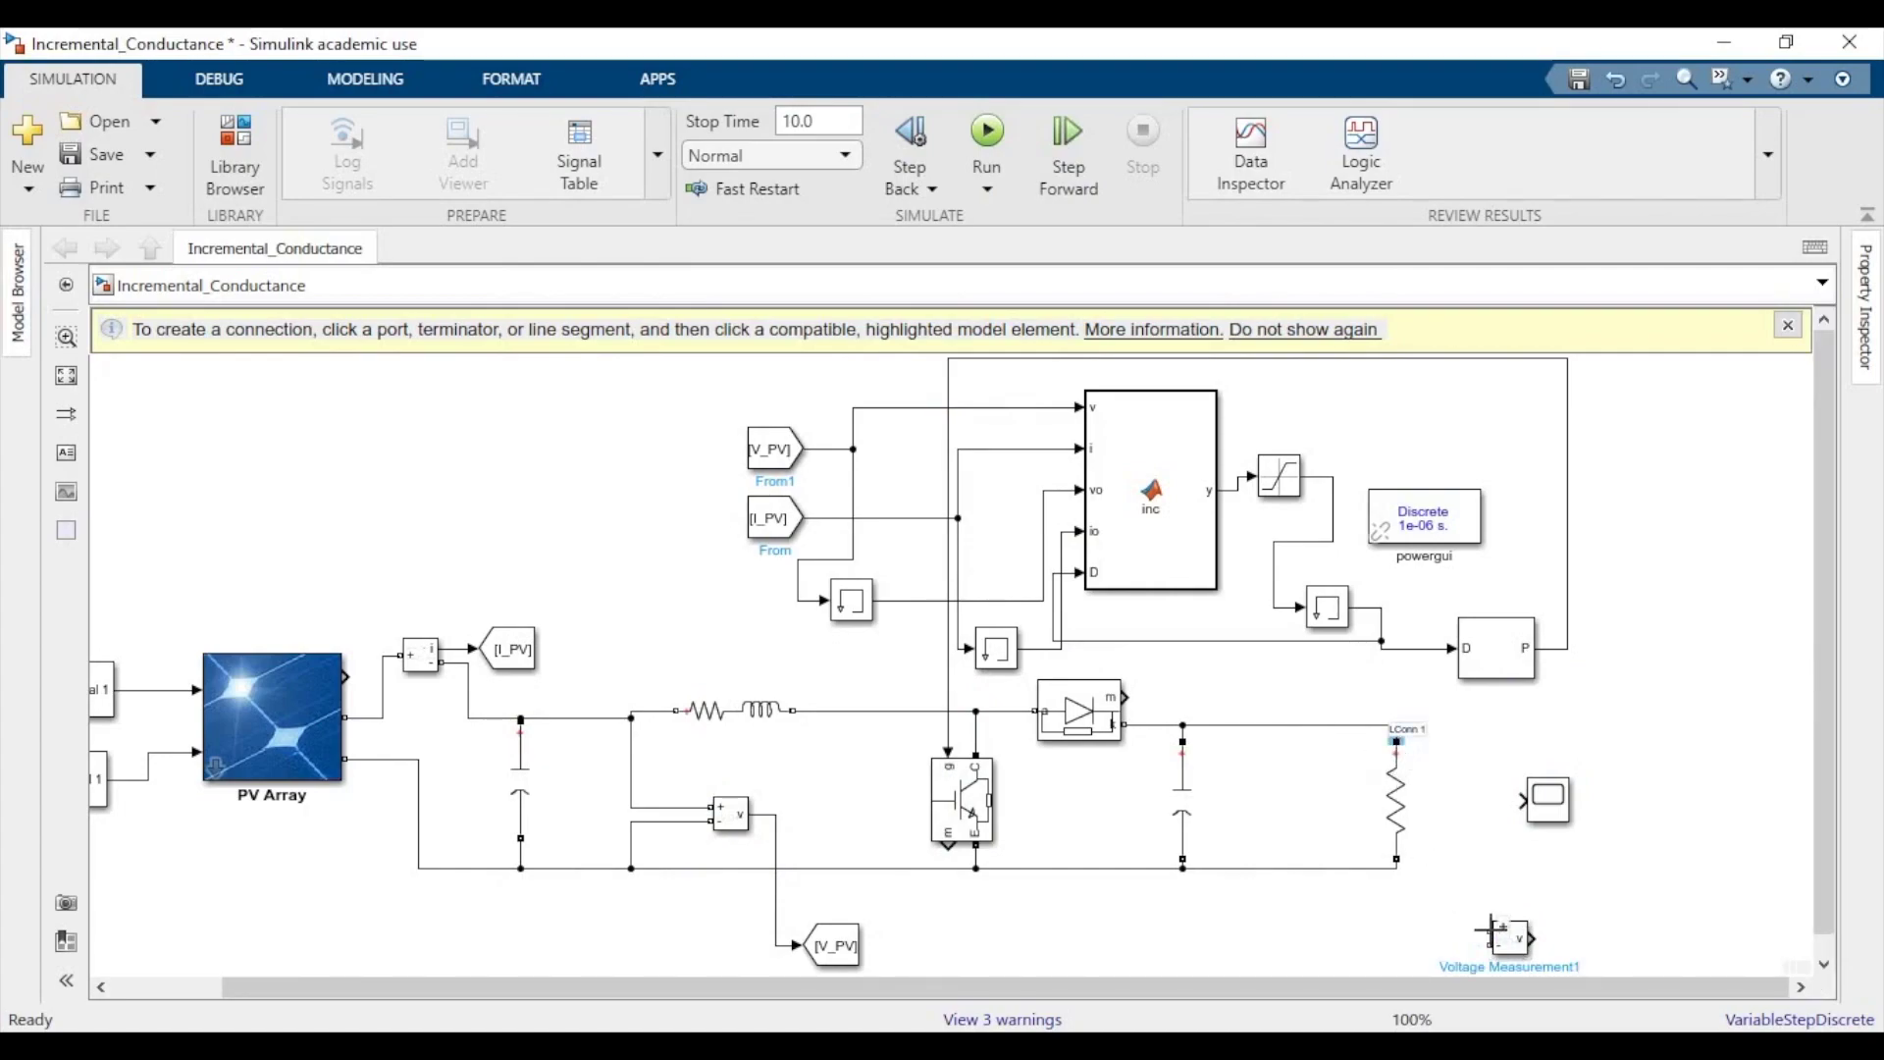
drag(1396, 729, 1373, 868)
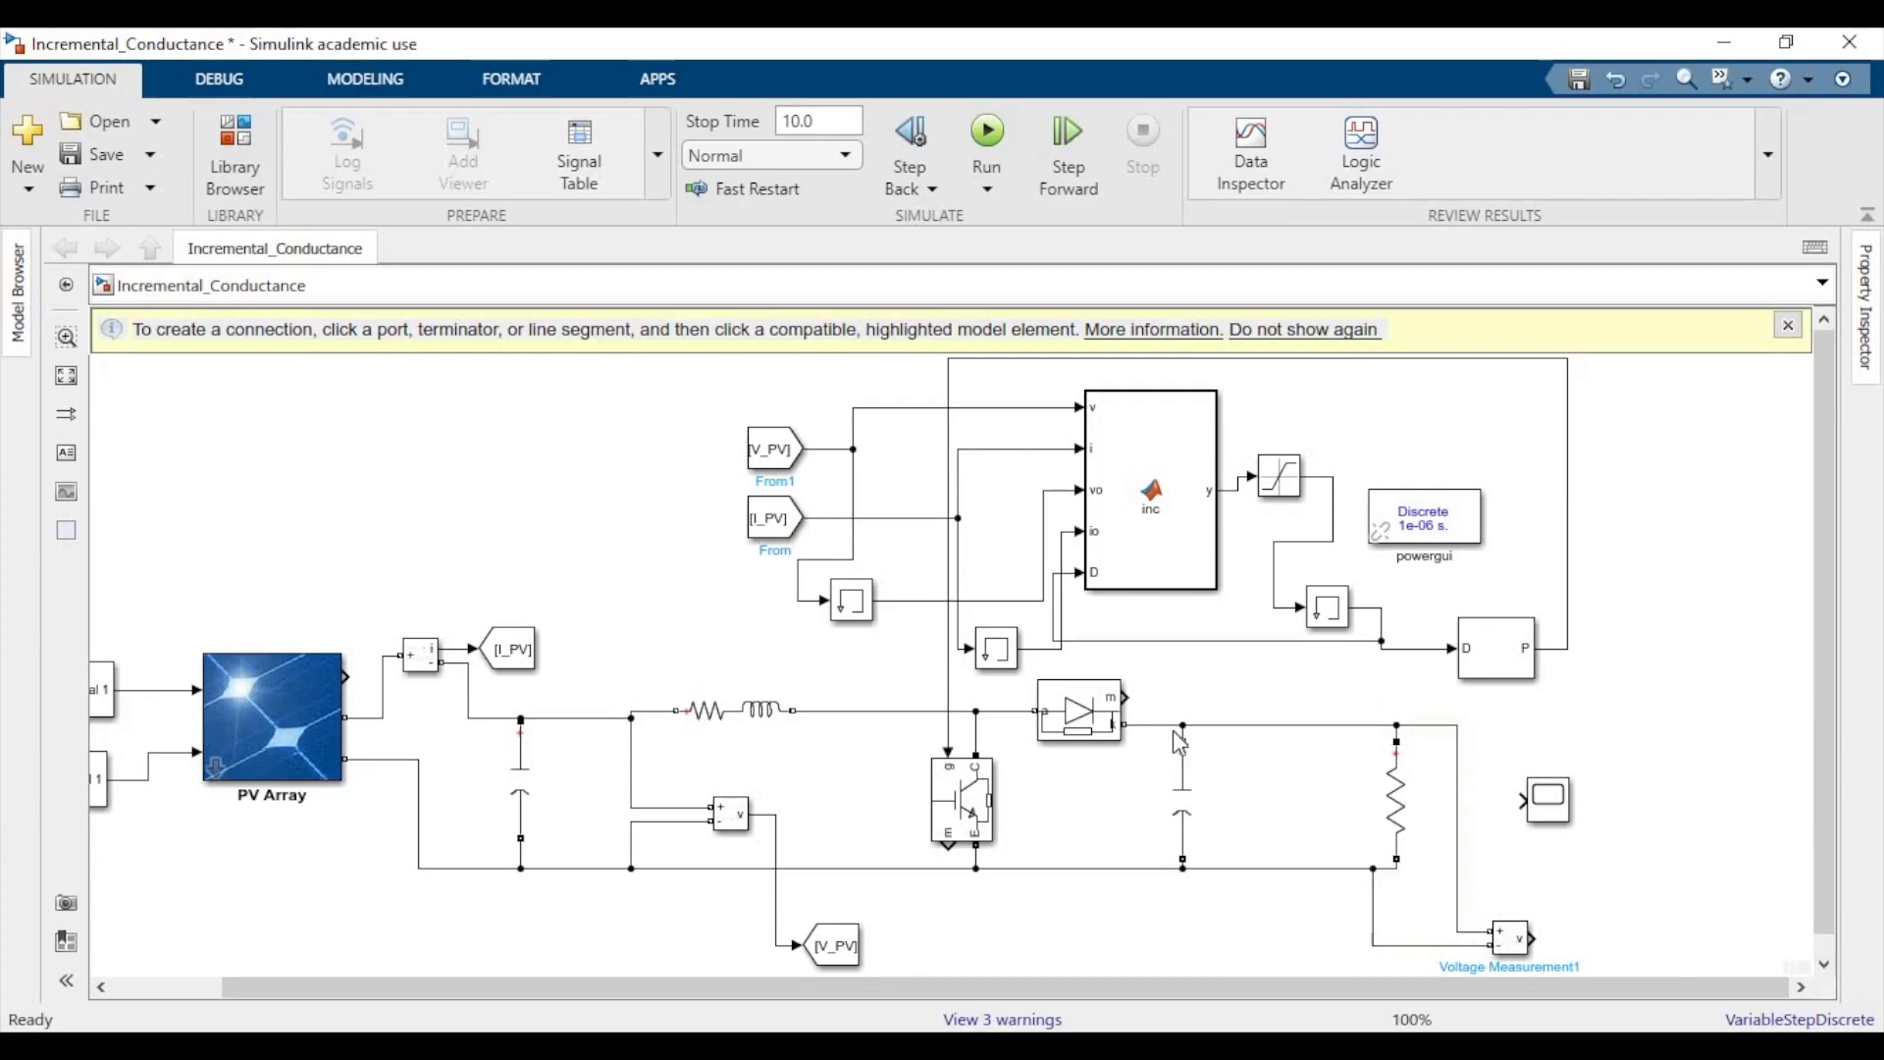
Copy the Current Measurement block near the load and connect it into the load's line.
click(412, 654)
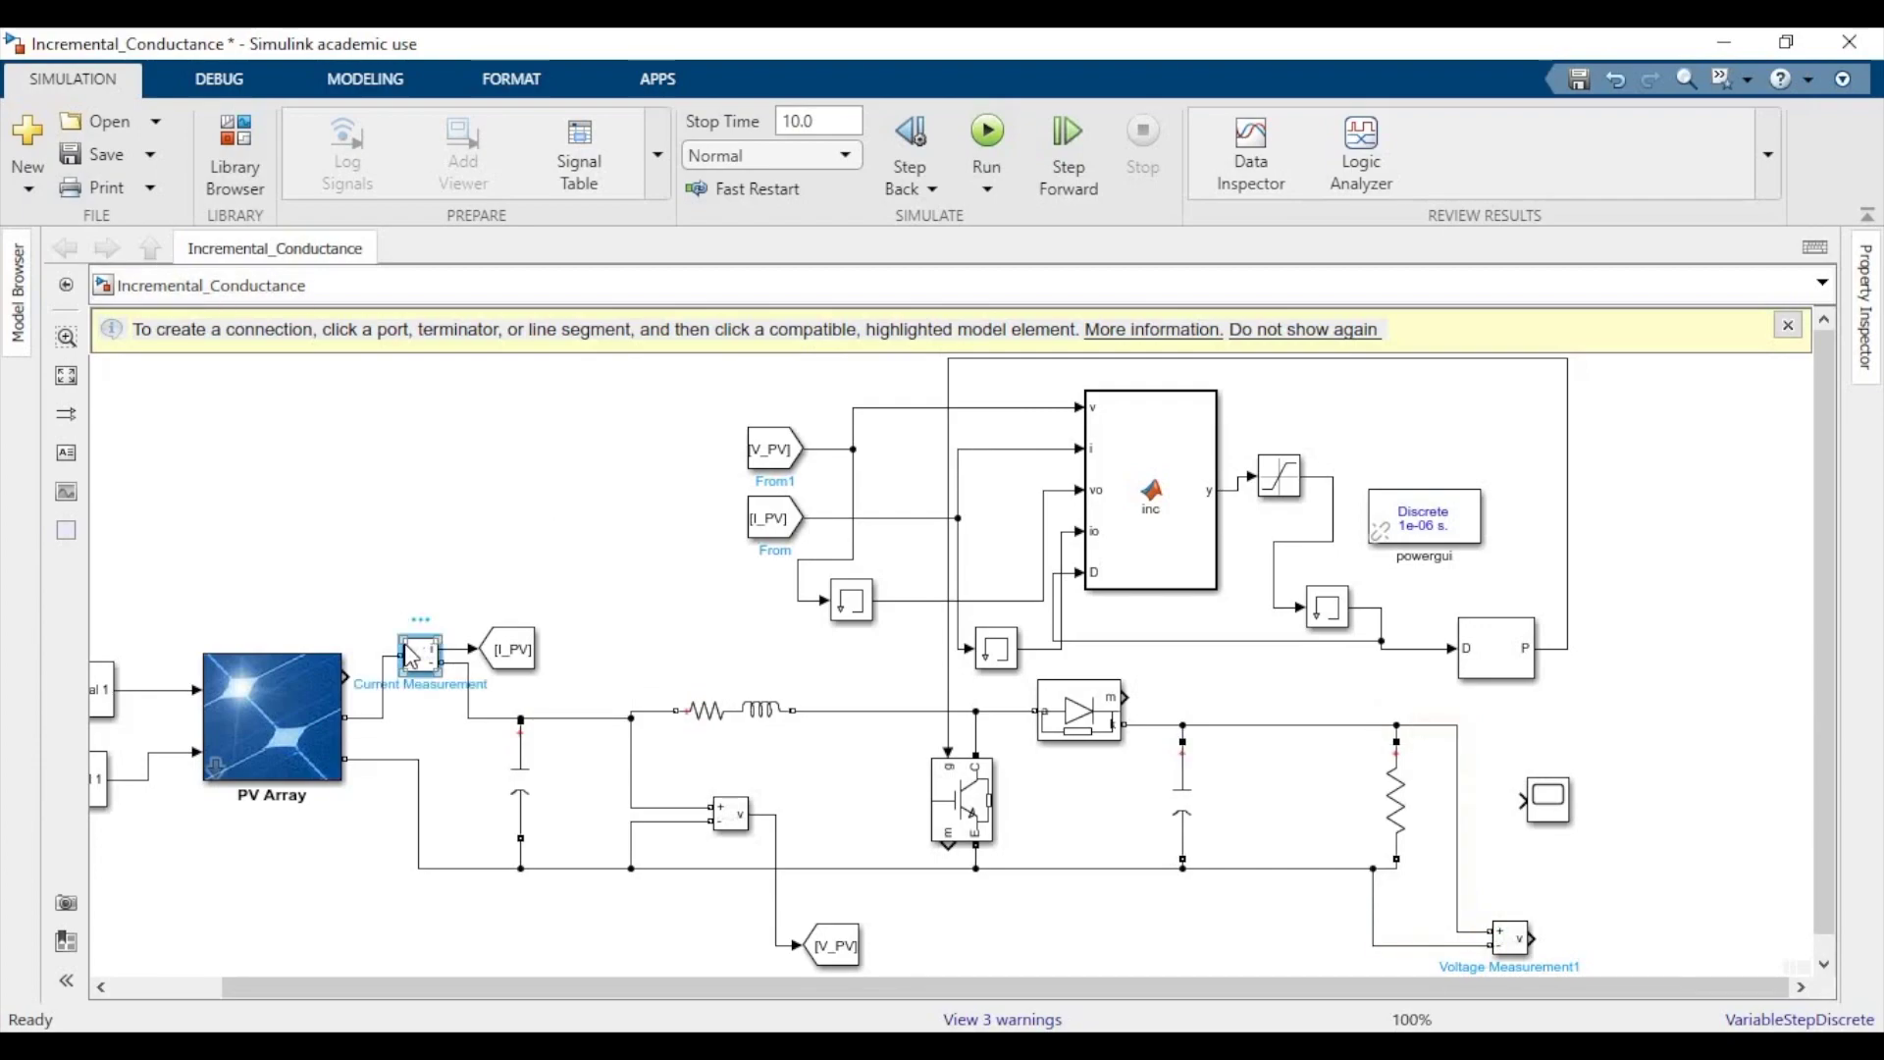
drag(412, 654, 1247, 726)
click(1311, 756)
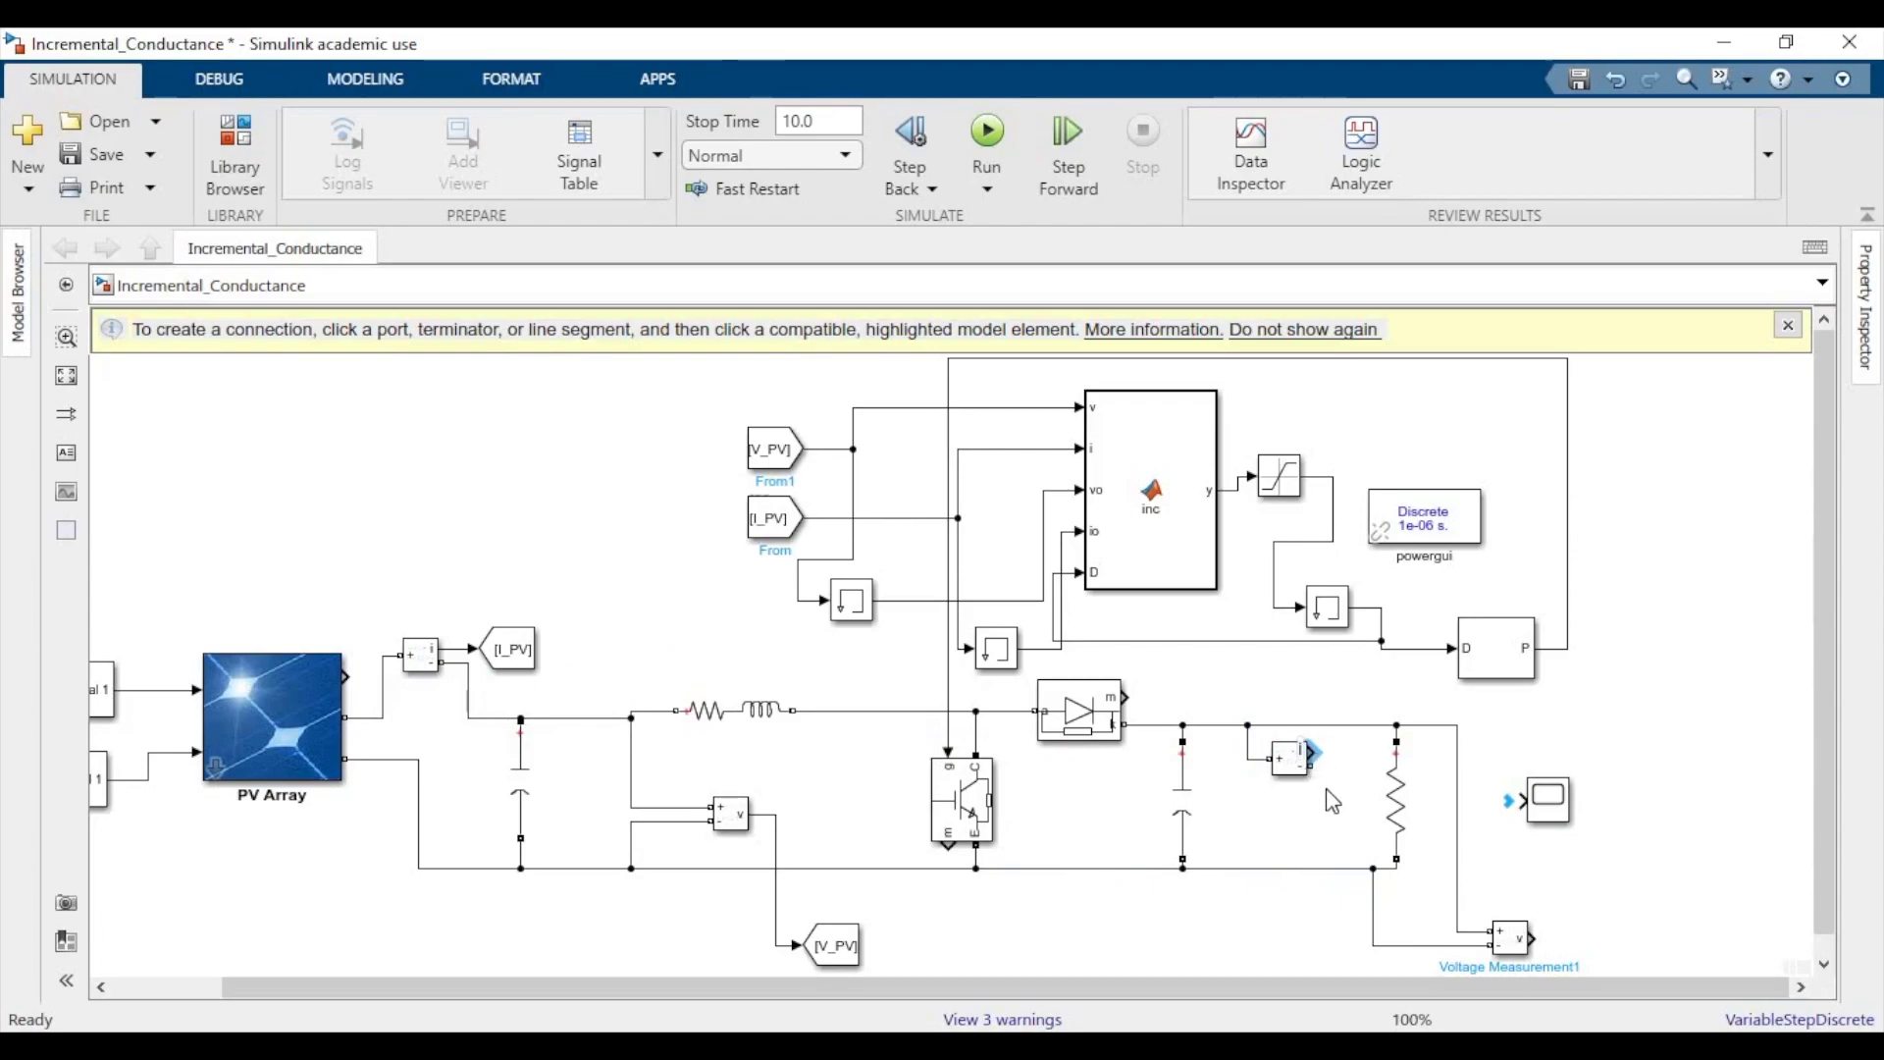
click(1349, 725)
Search the library for Product and place a Product block near the load.
click(239, 141)
double_click(684, 189)
key(BackSpace)
text(Product)
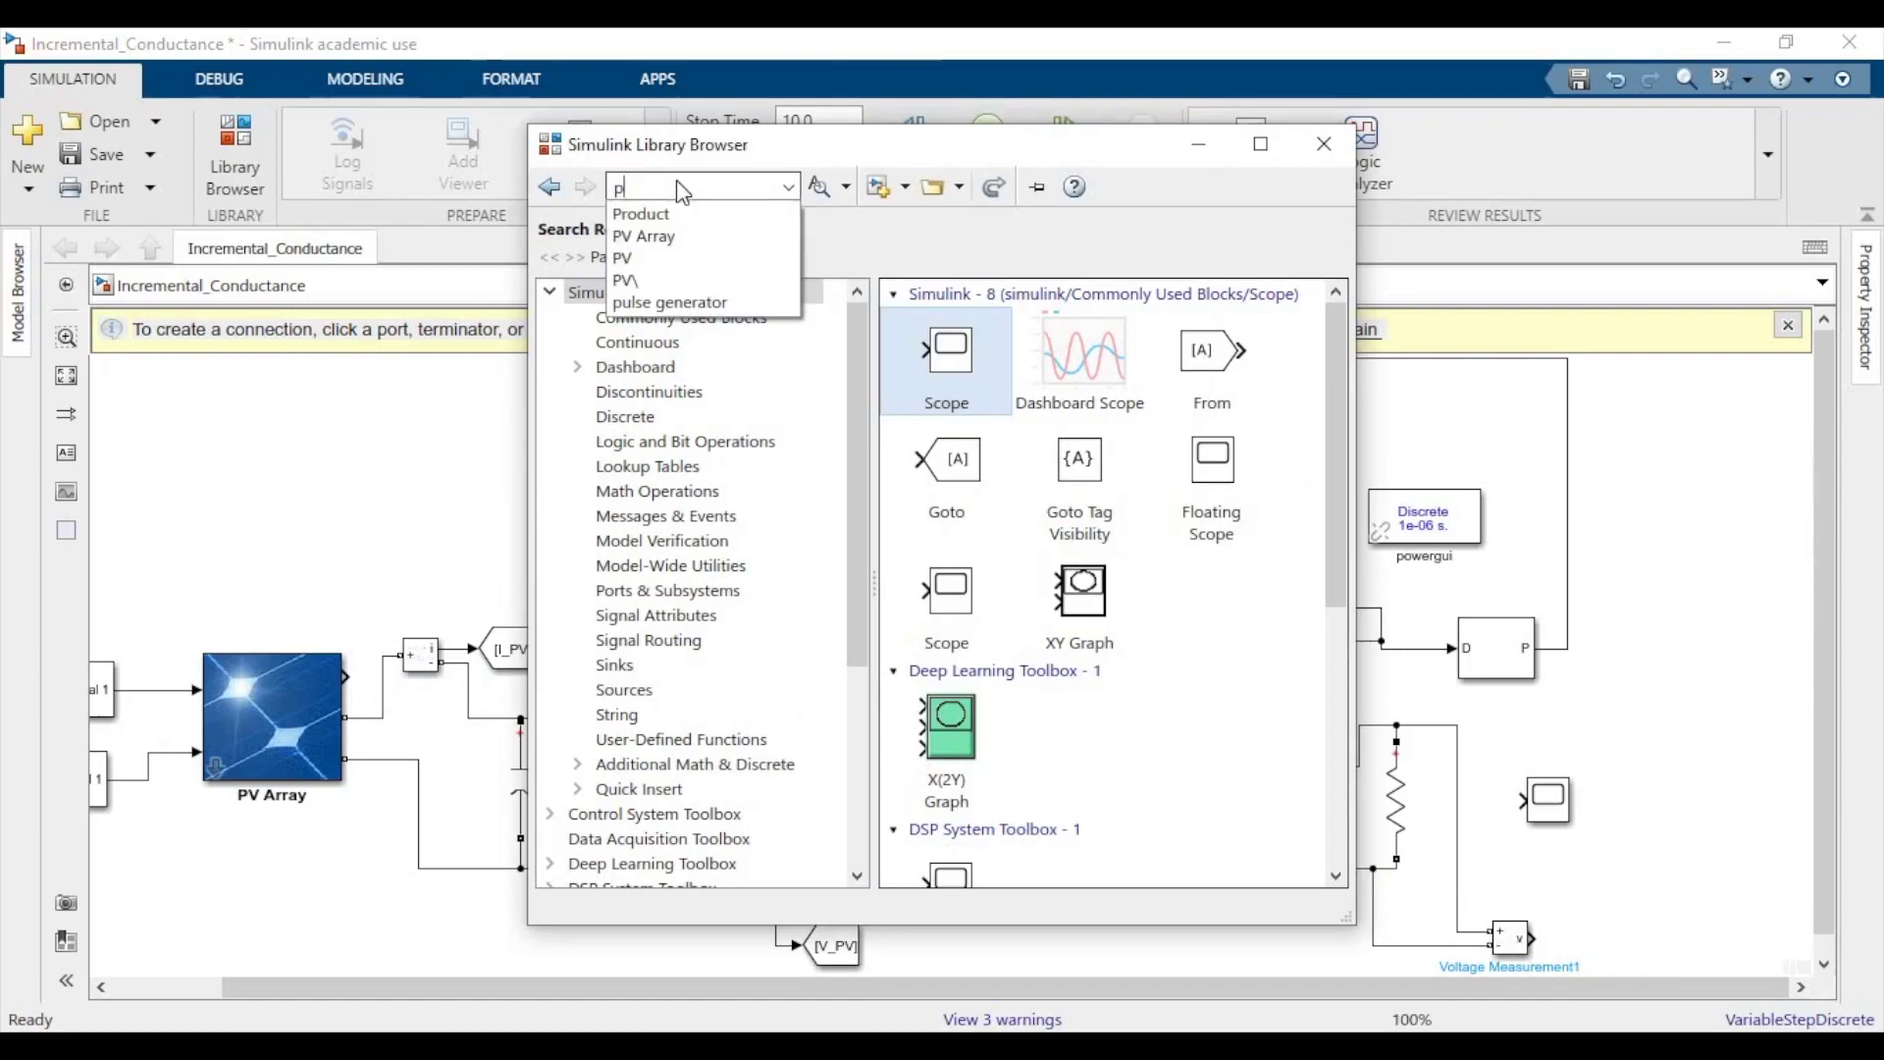
key(Return)
drag(972, 348, 1693, 846)
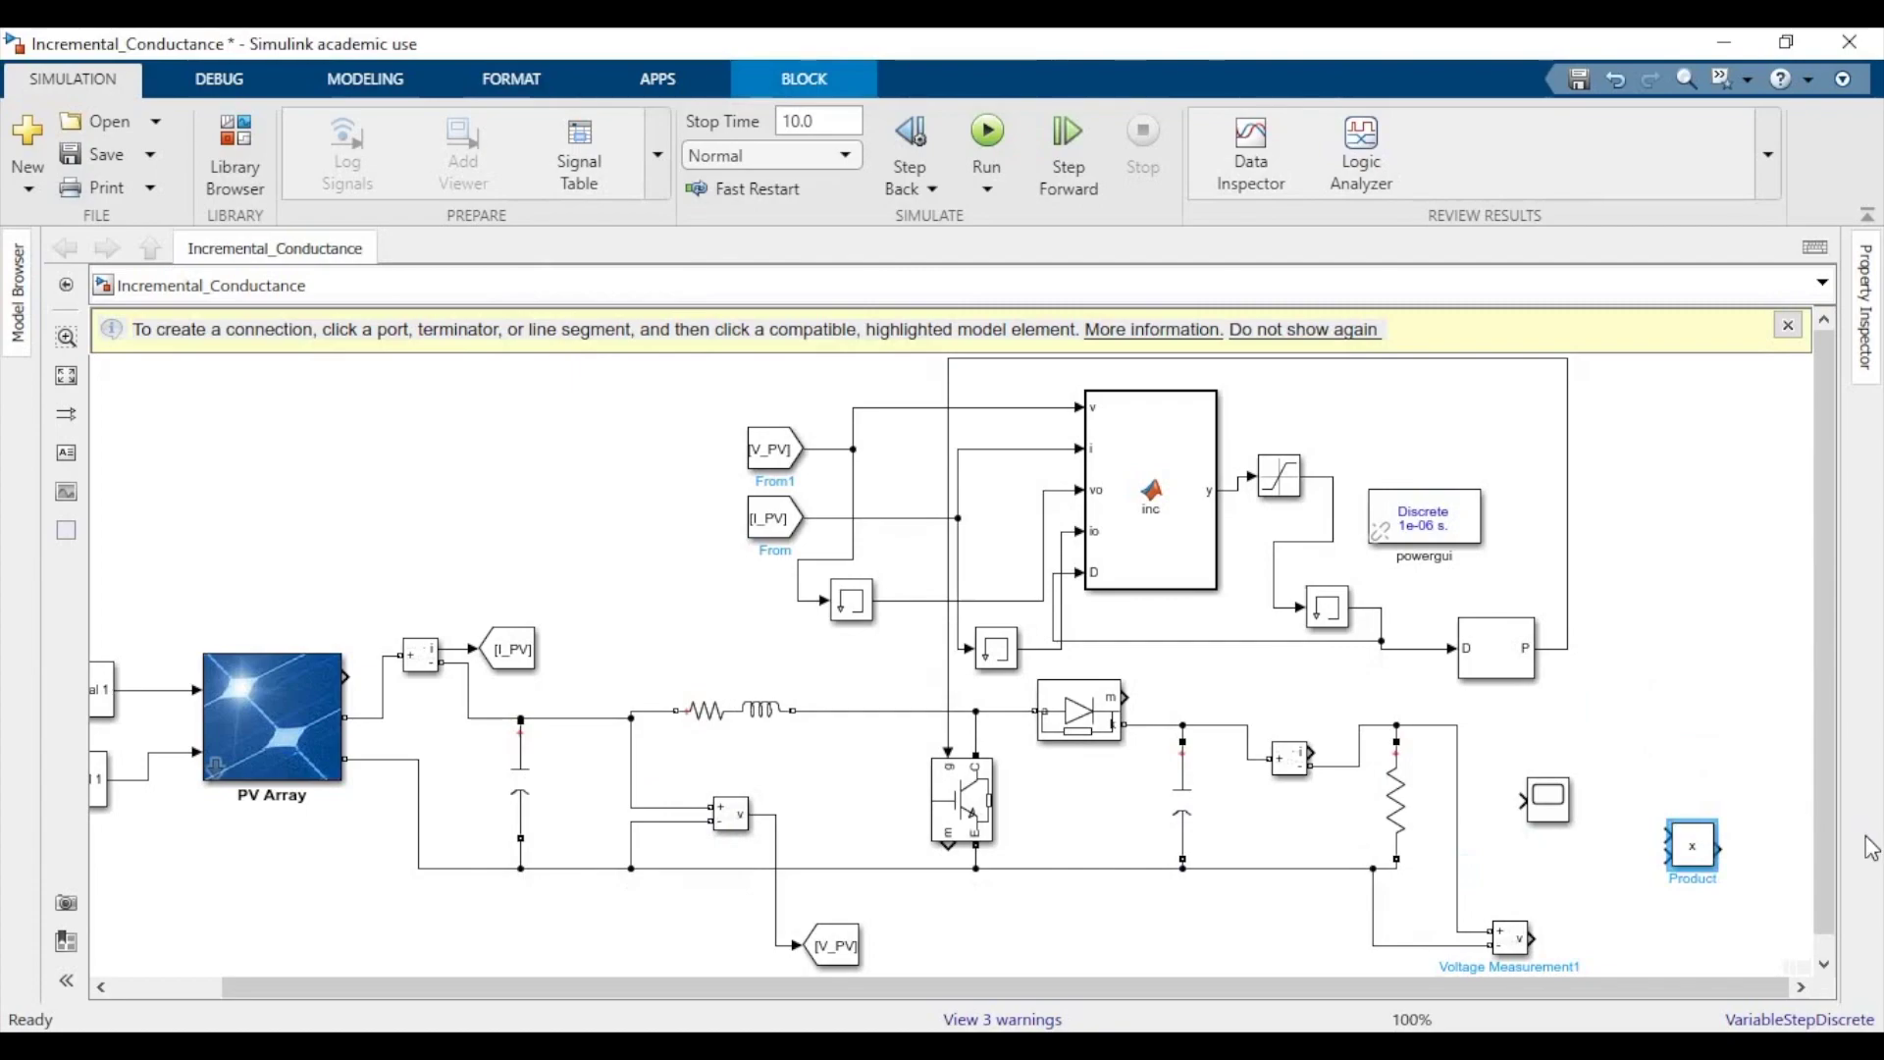
Feed the load current and Voltage Measurement1 into the Product, route it to the Scope, and copy it.
click(1595, 809)
drag(1604, 795, 1273, 724)
click(1595, 817)
click(1603, 815)
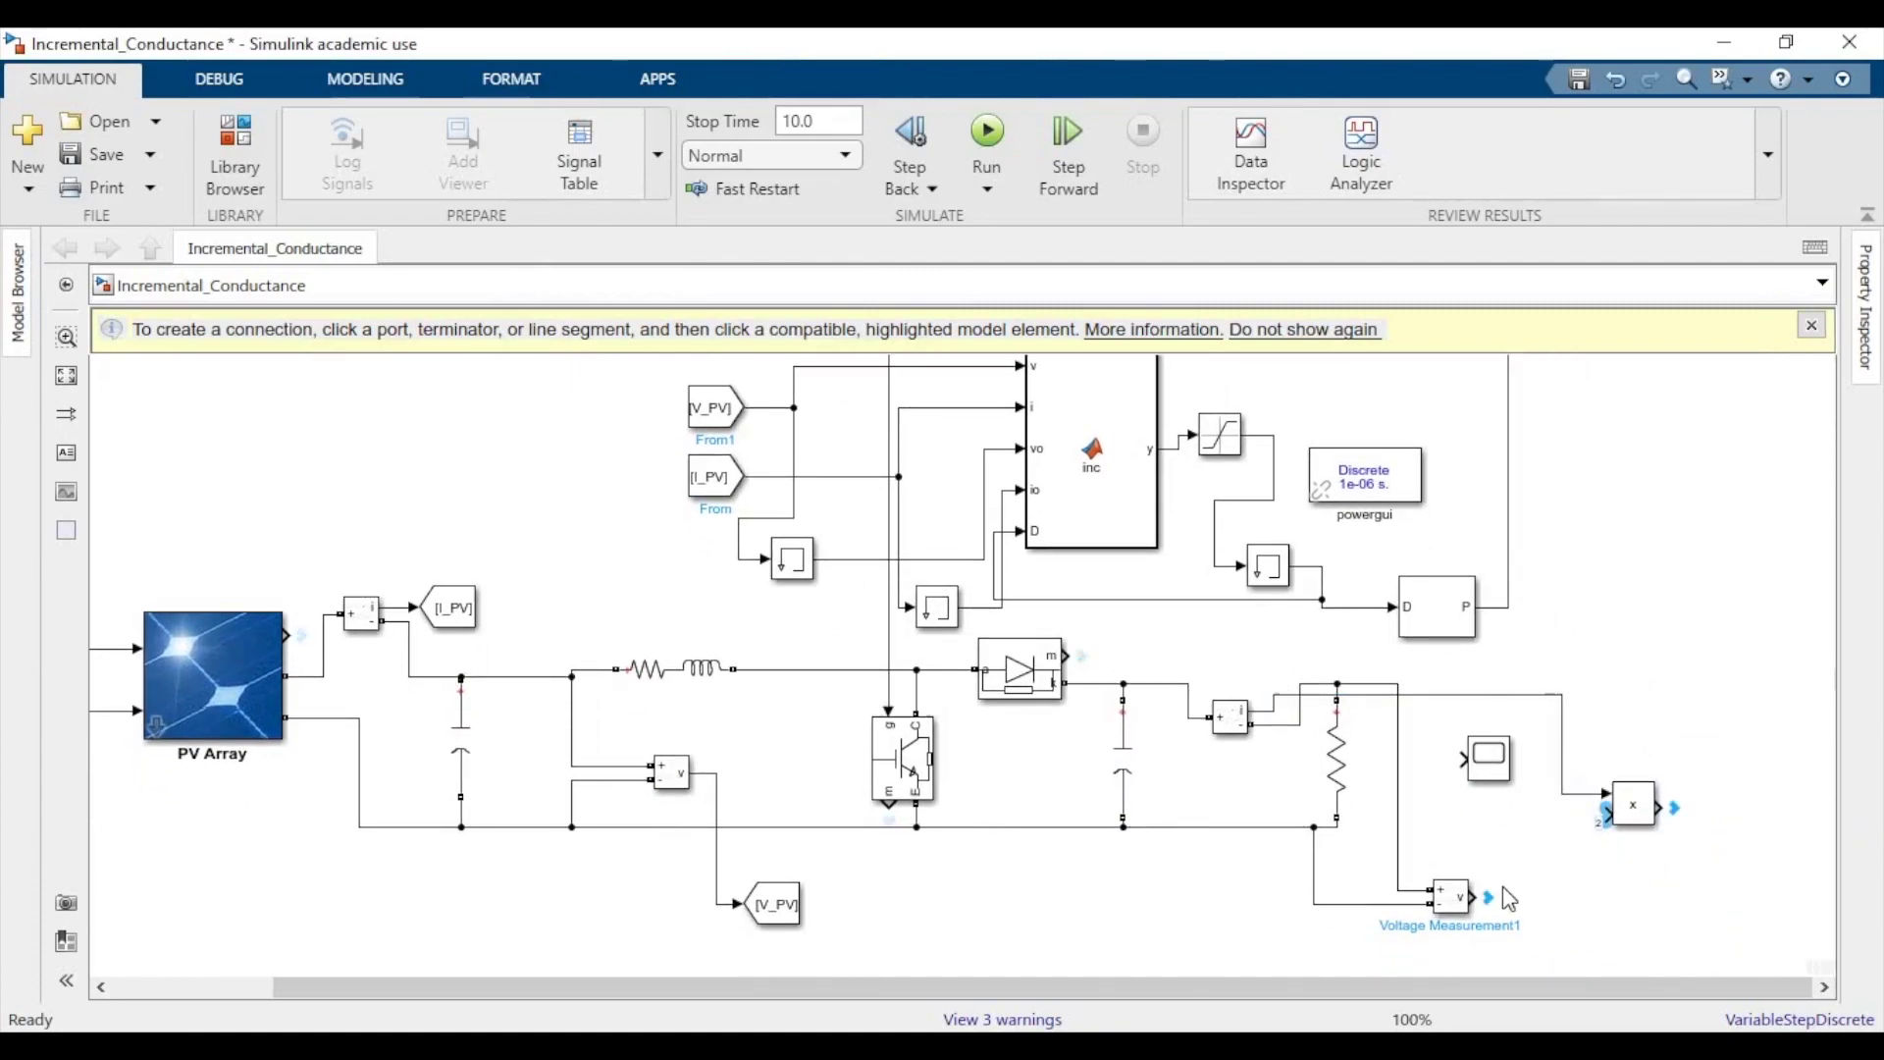
click(1490, 898)
drag(1492, 760, 1745, 819)
click(1517, 792)
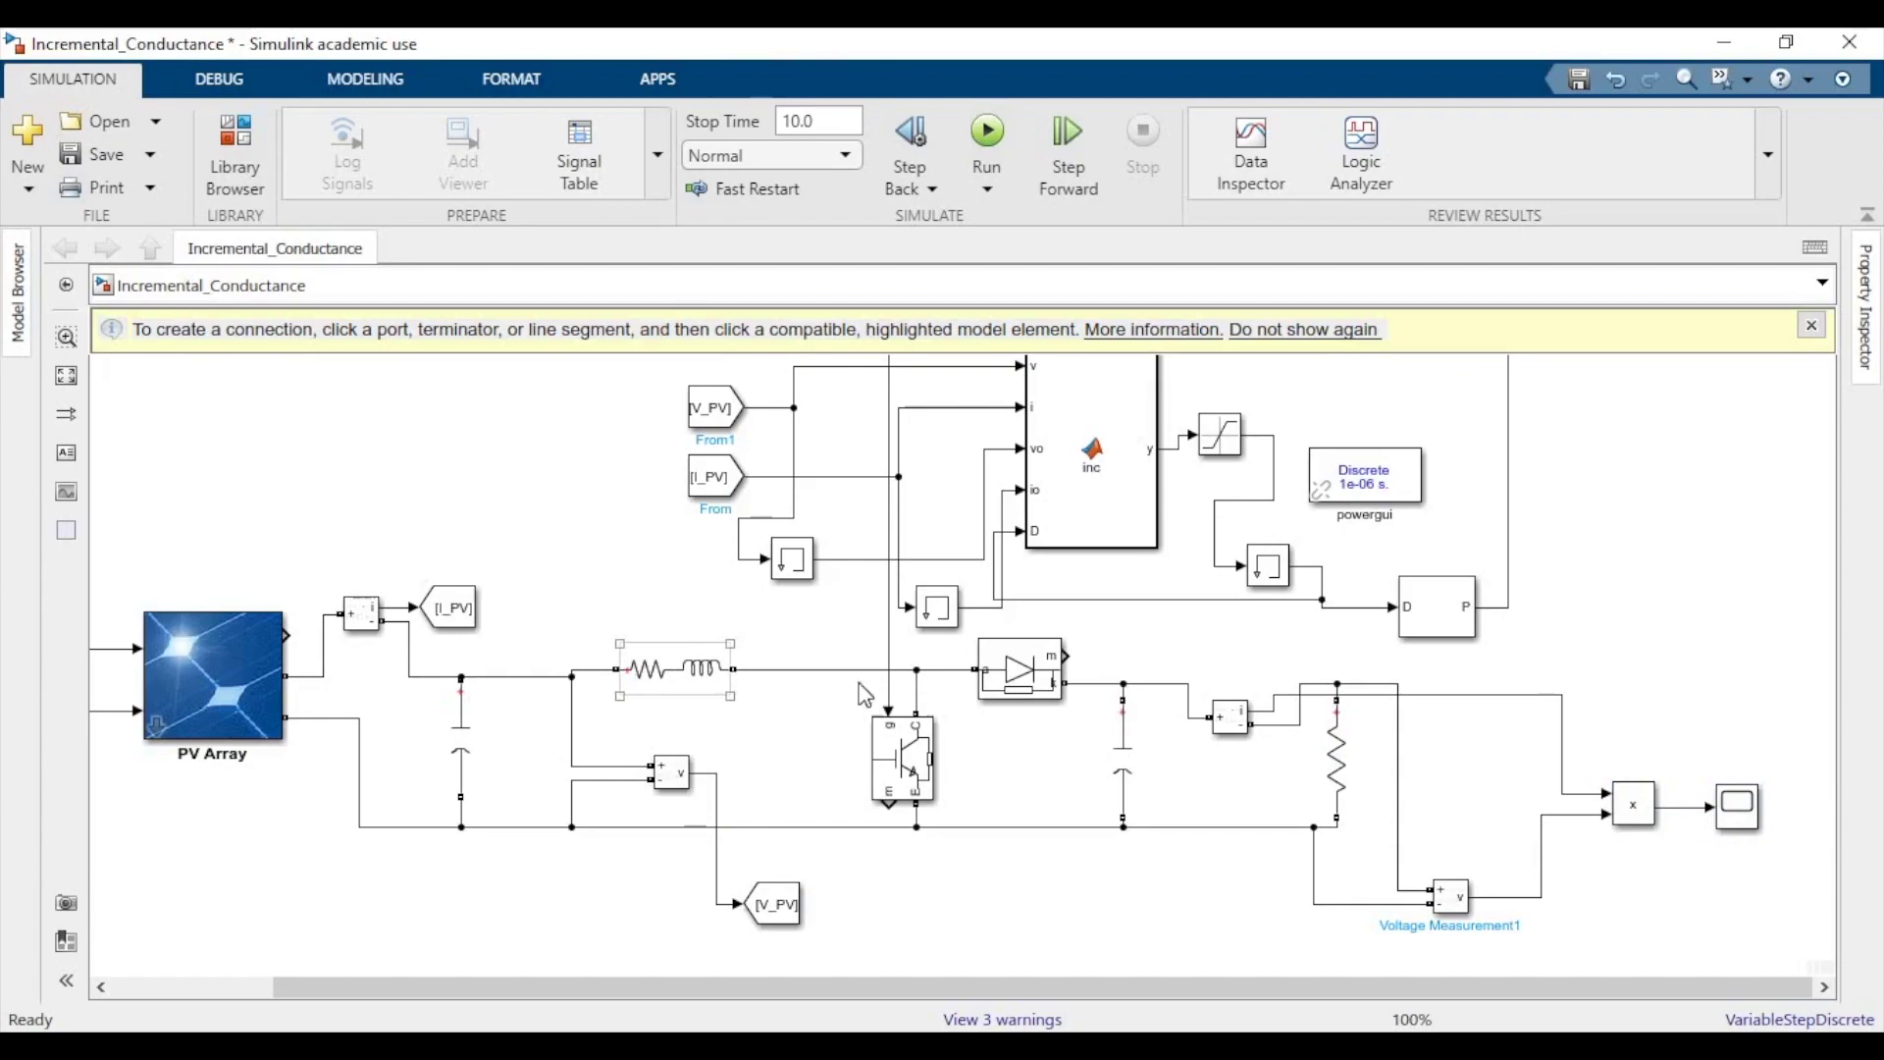
drag(1634, 823, 1634, 934)
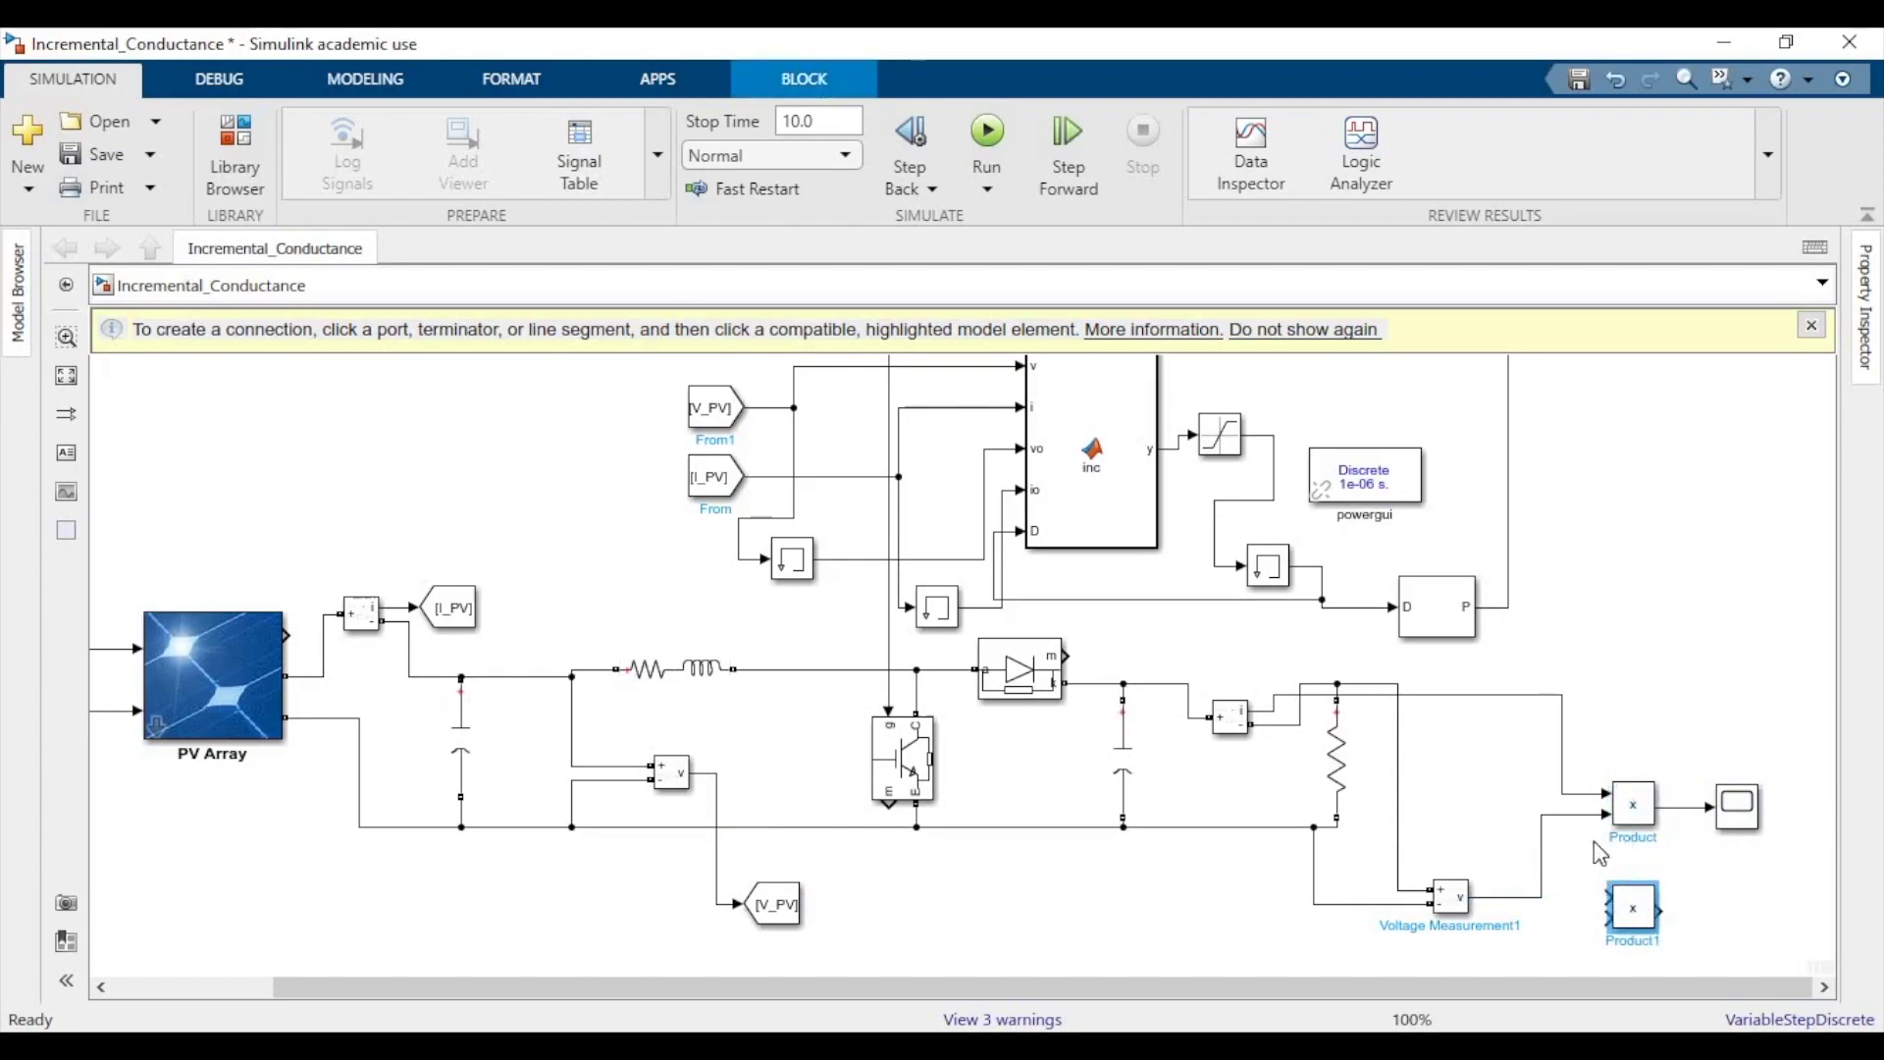
Rename the two product blocks Load_P and PV_P.
double_click(1629, 836)
text(Pout)
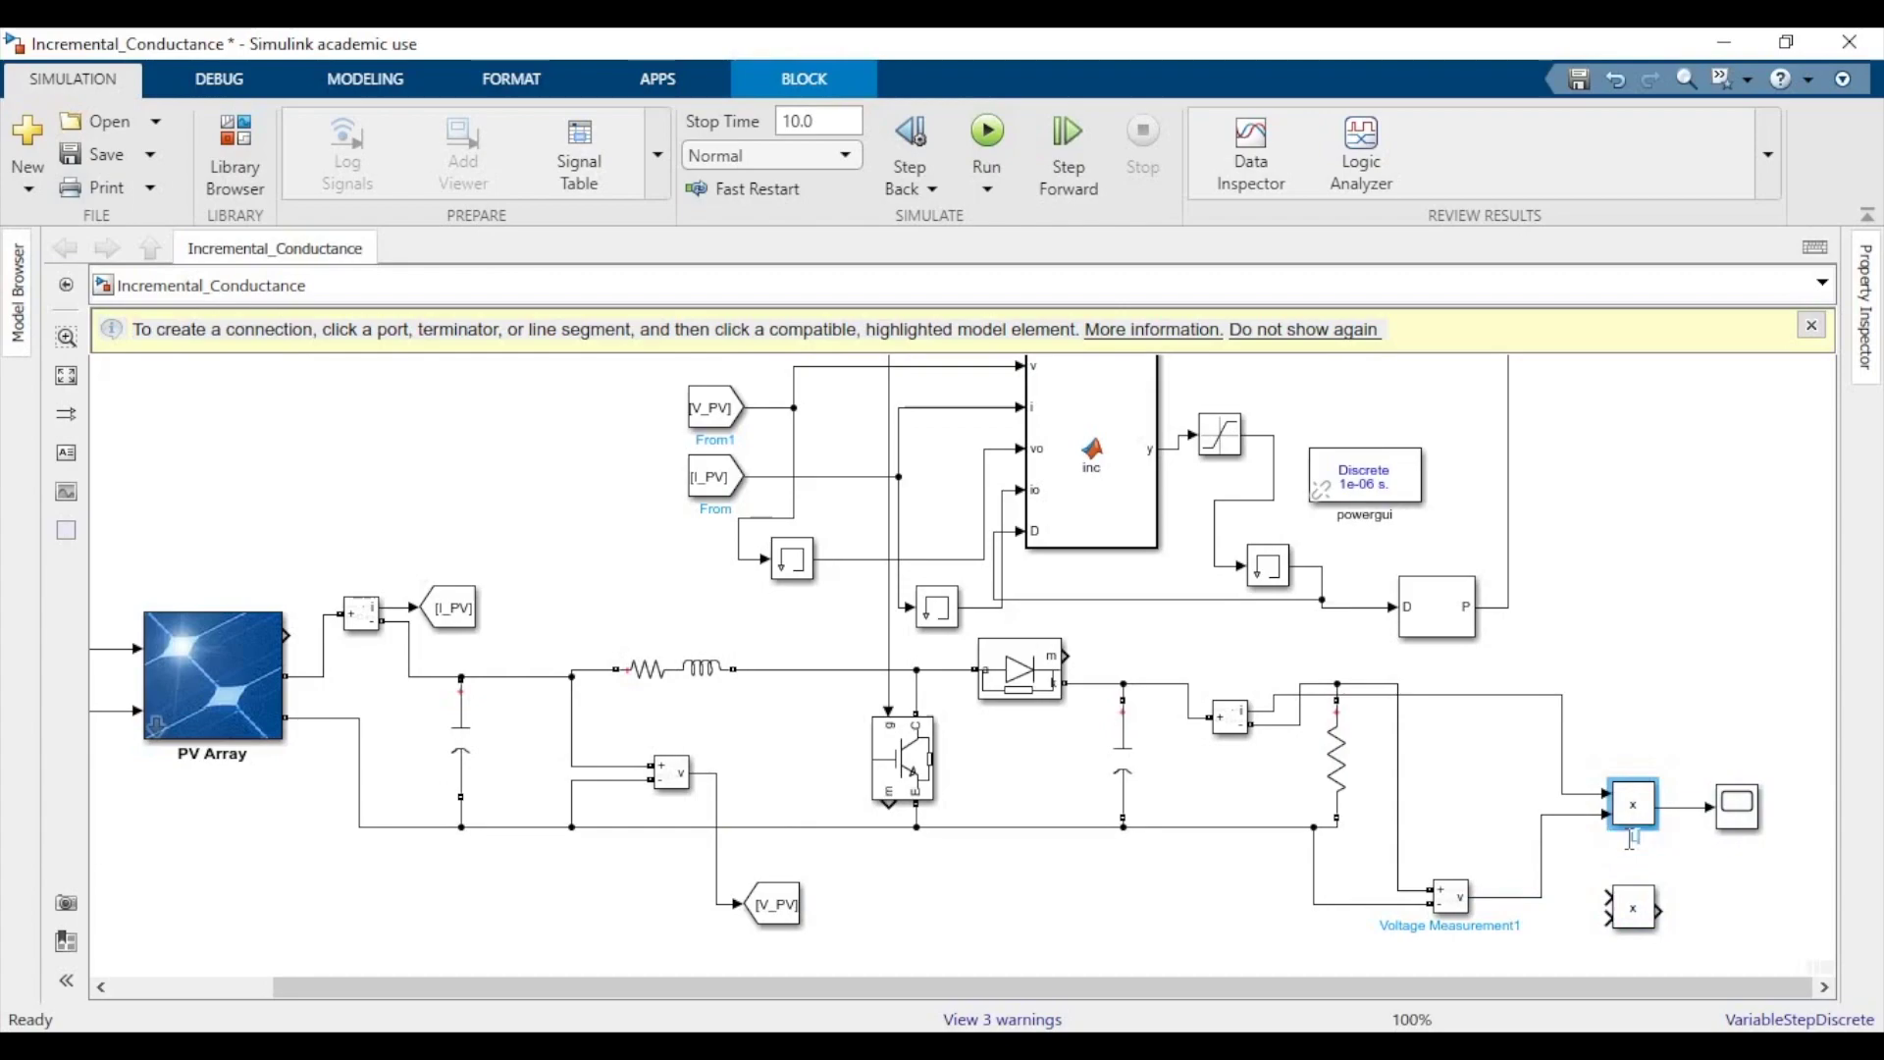
text(d)
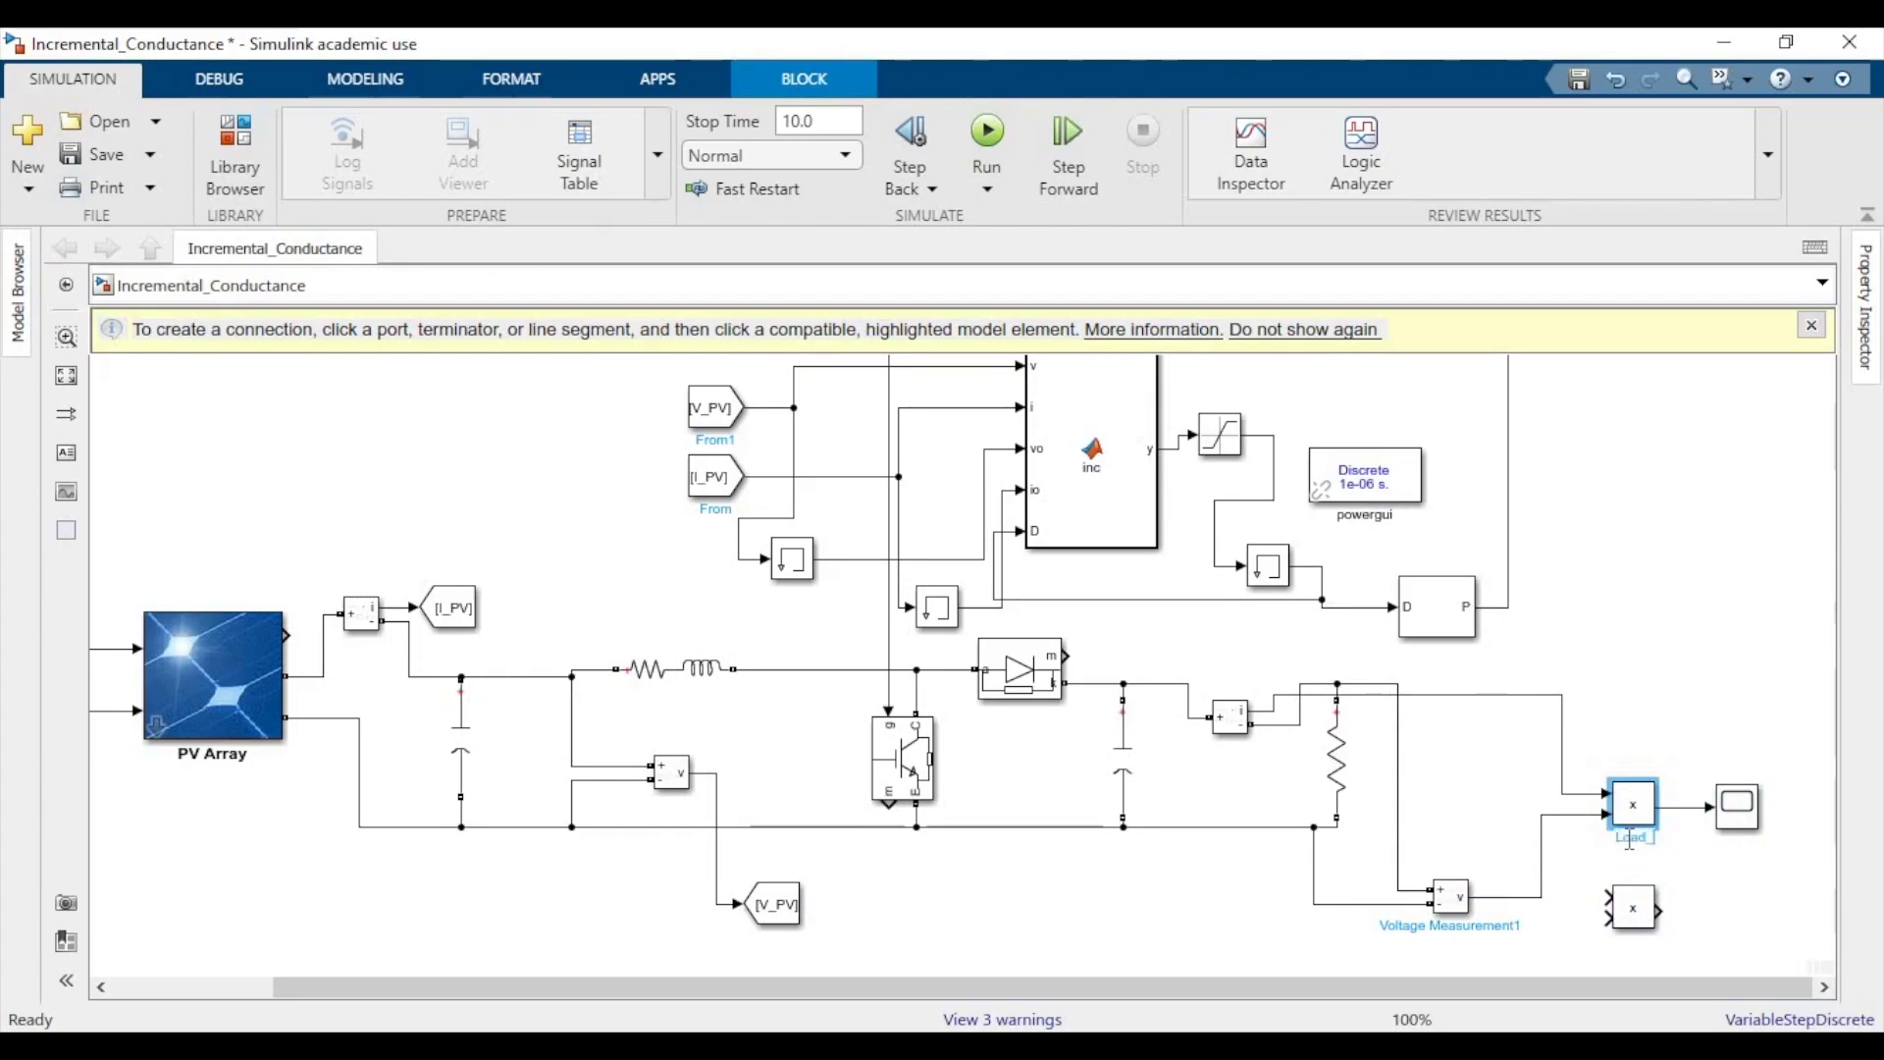
click(1633, 922)
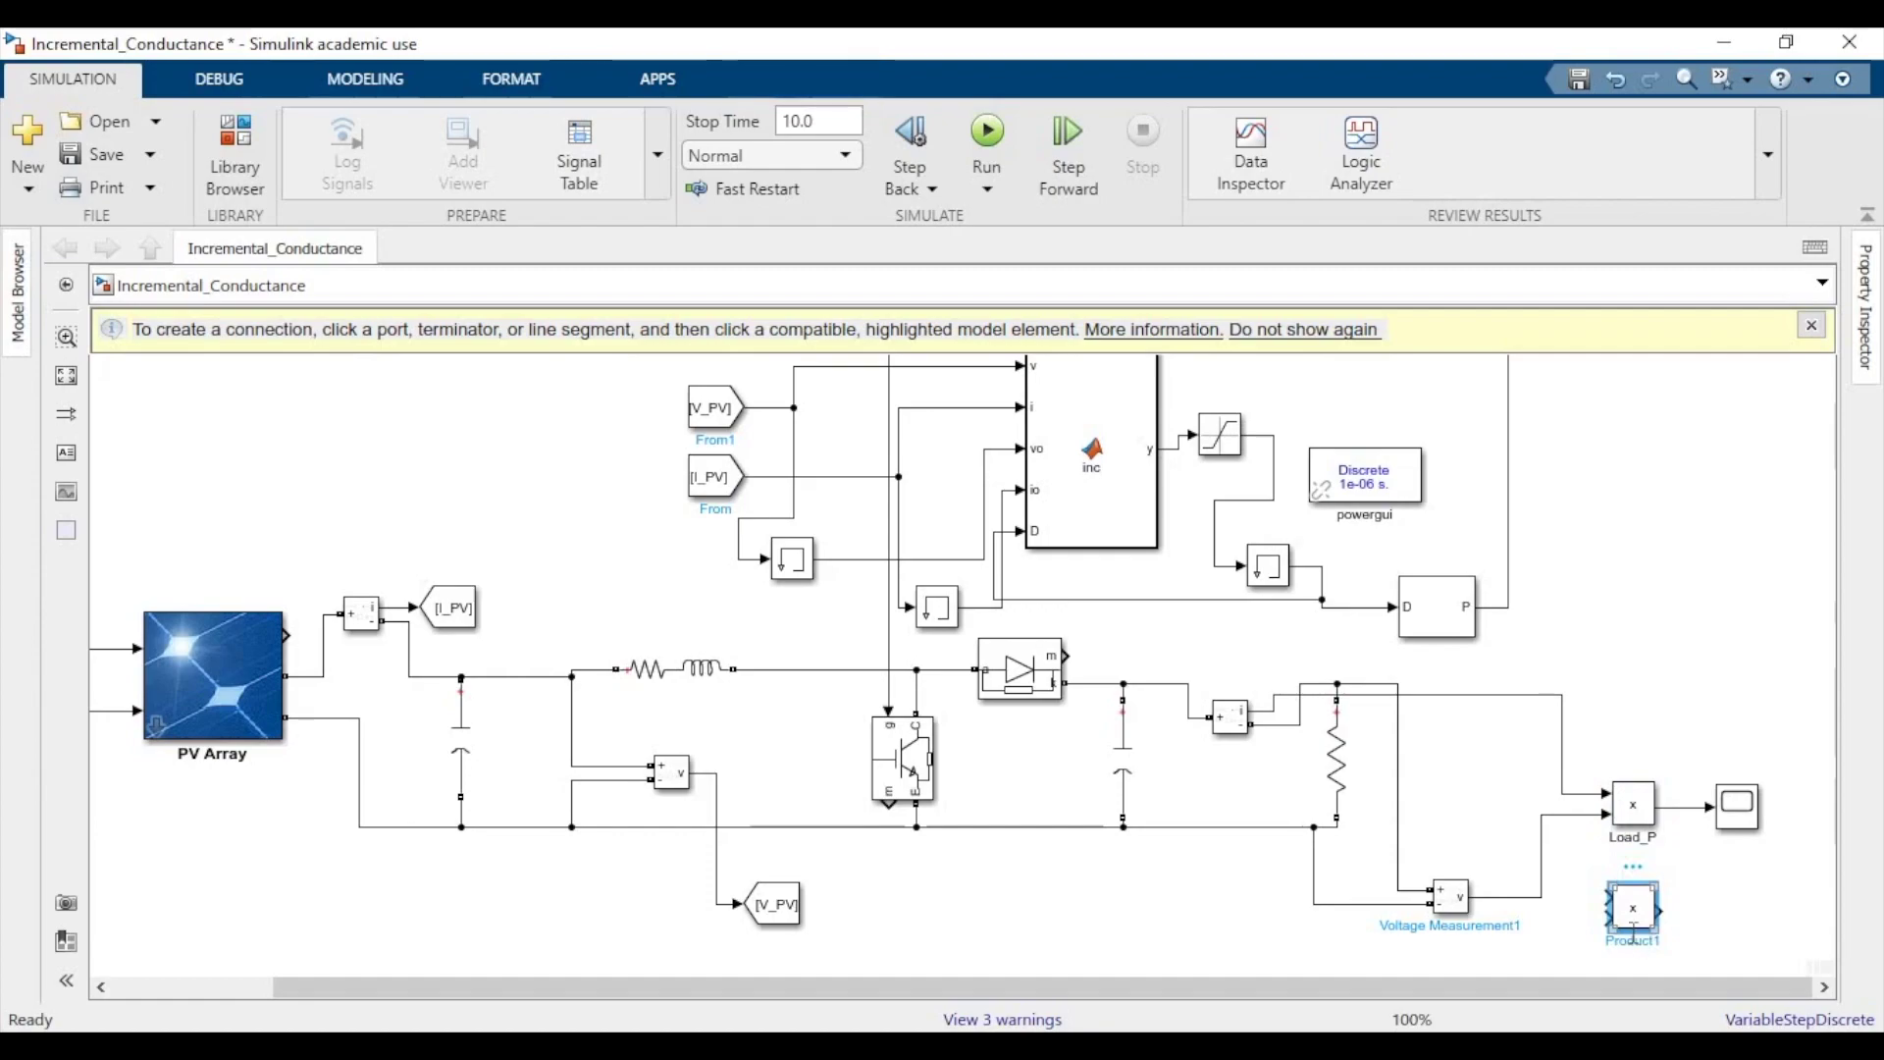
click(1633, 940)
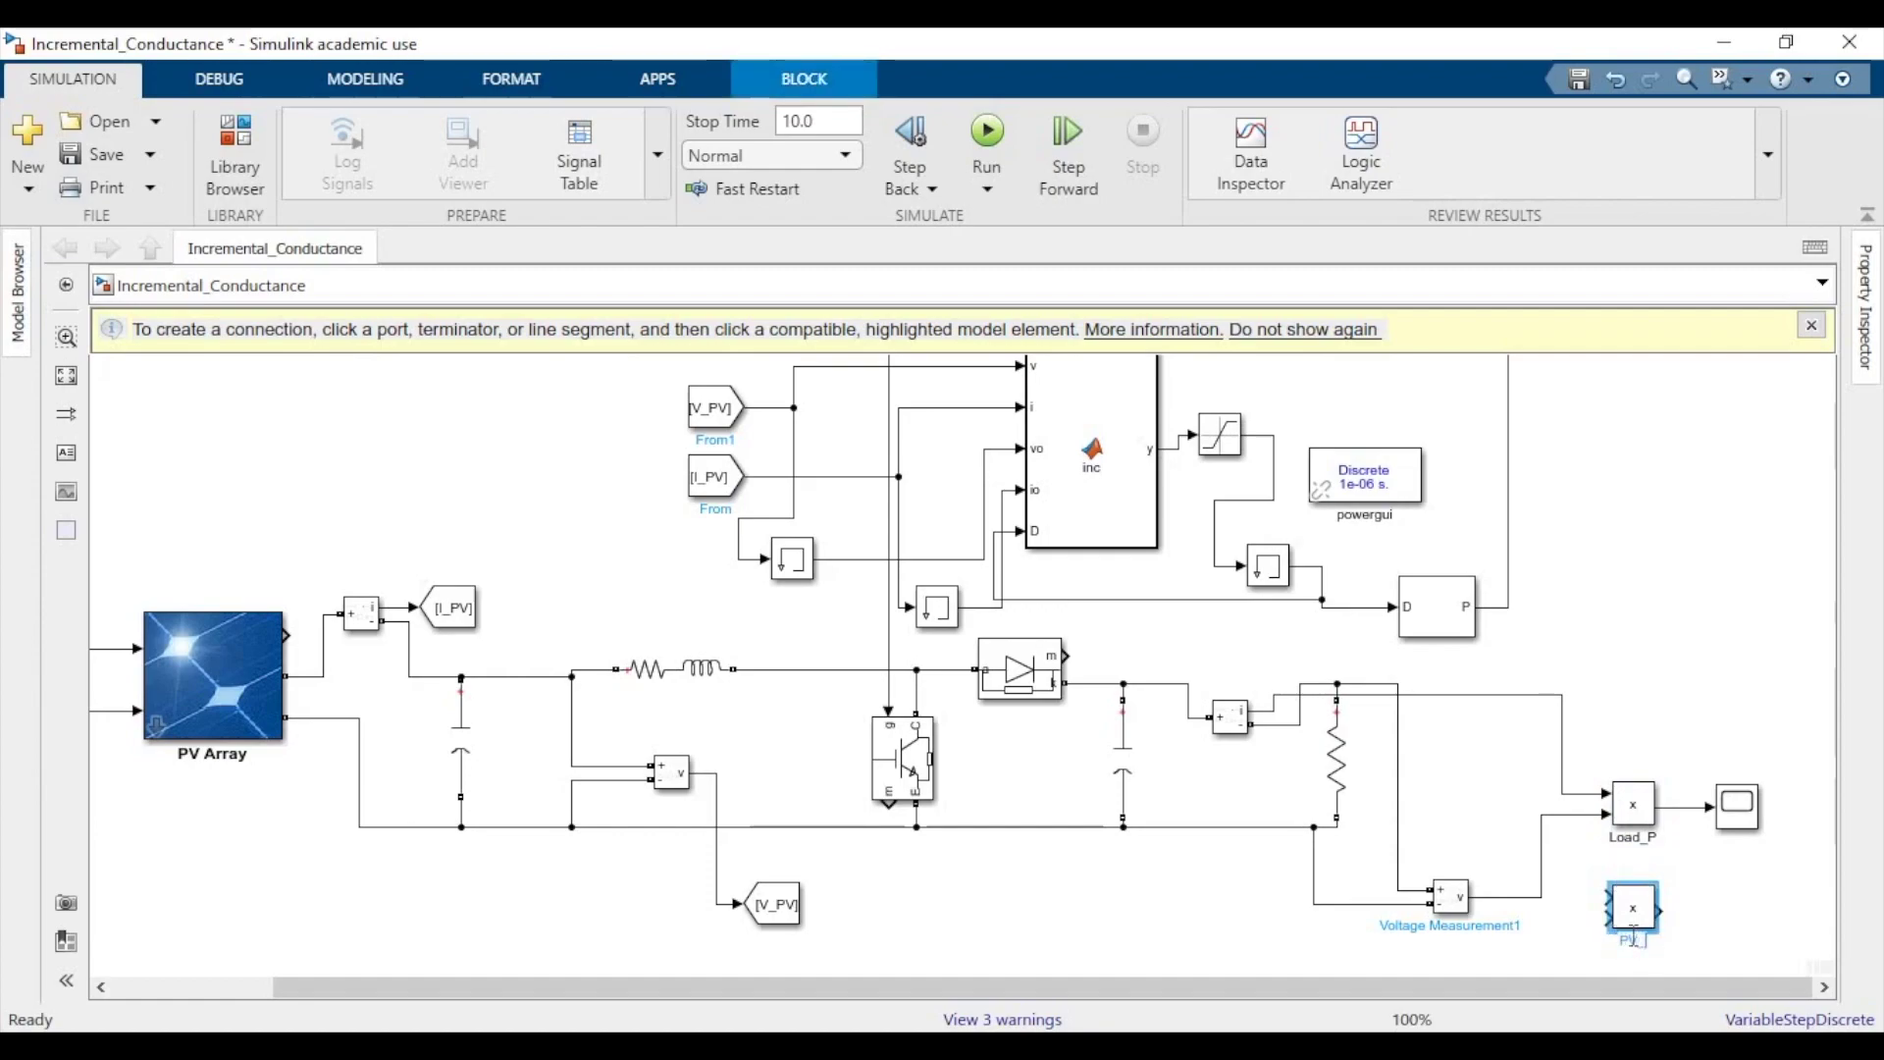
scroll(694, 791, down, 2)
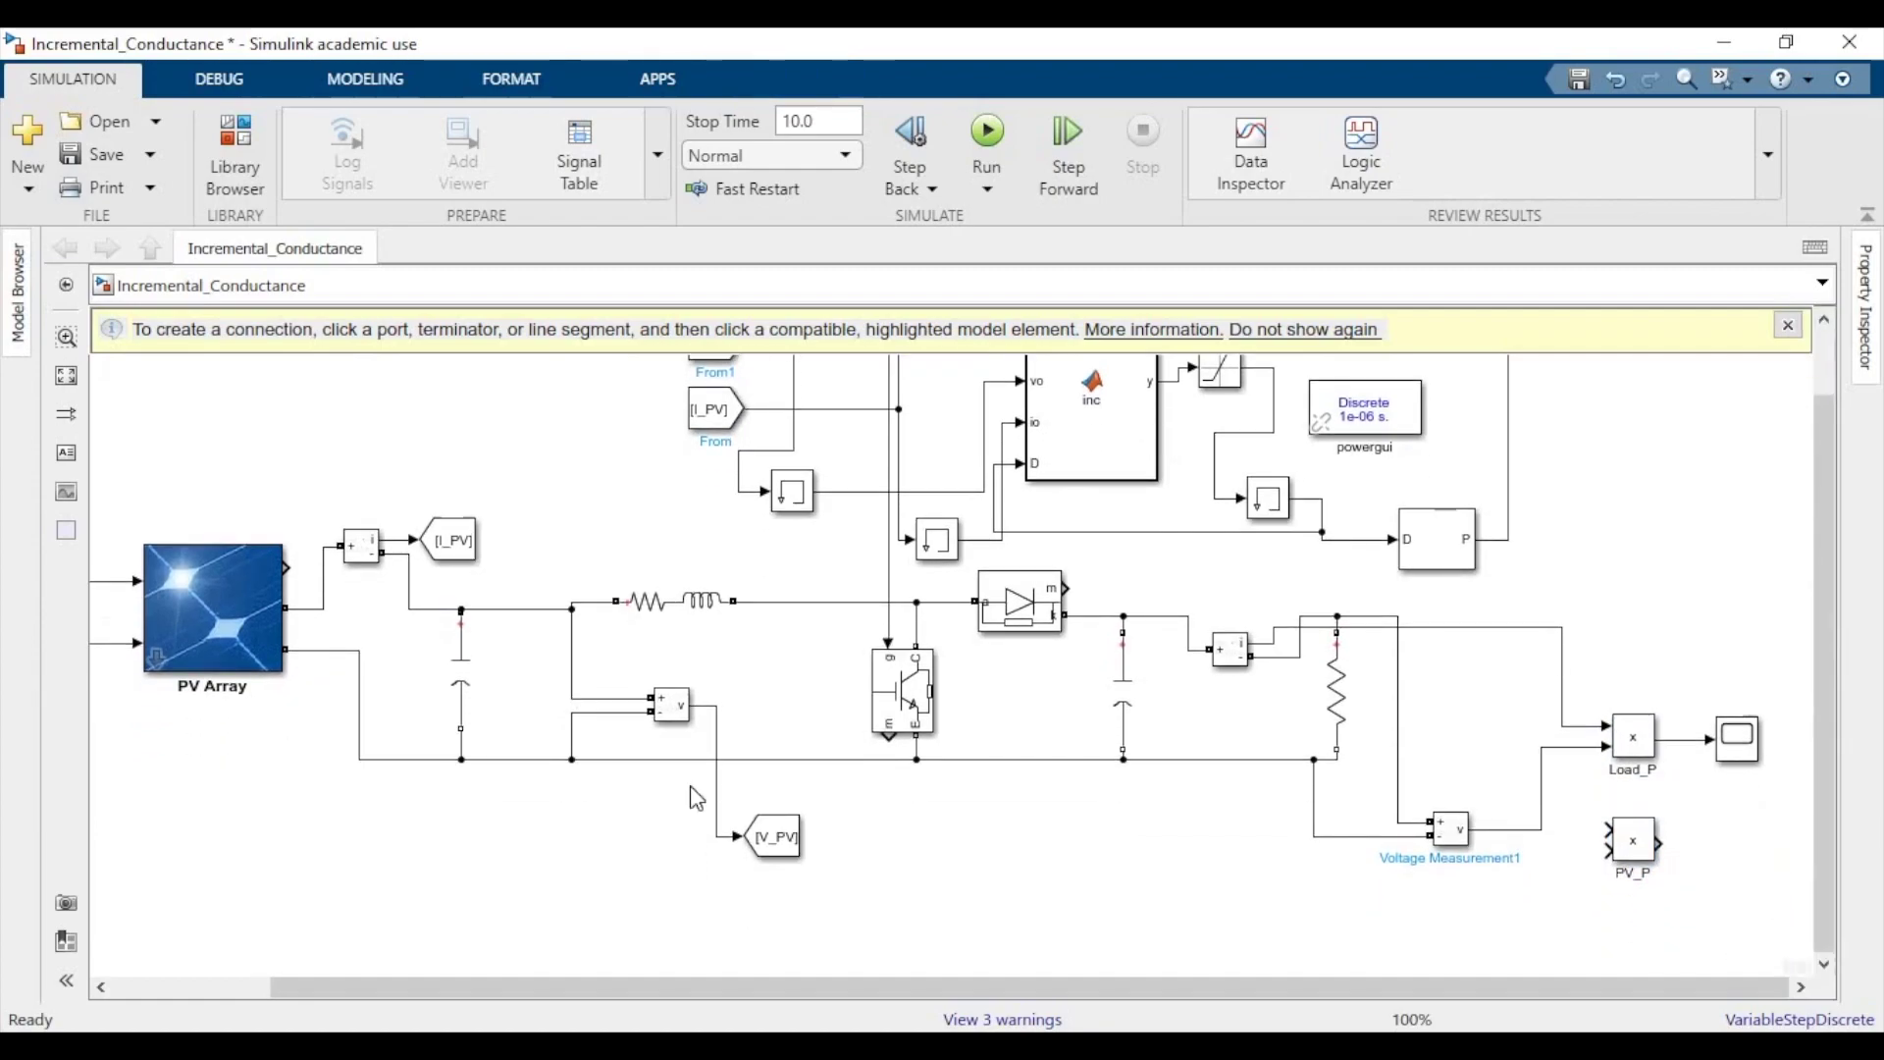
Create From blocks for V_PV and I_PV and wire them into PV_P's inputs.
click(785, 840)
drag(809, 852, 1549, 846)
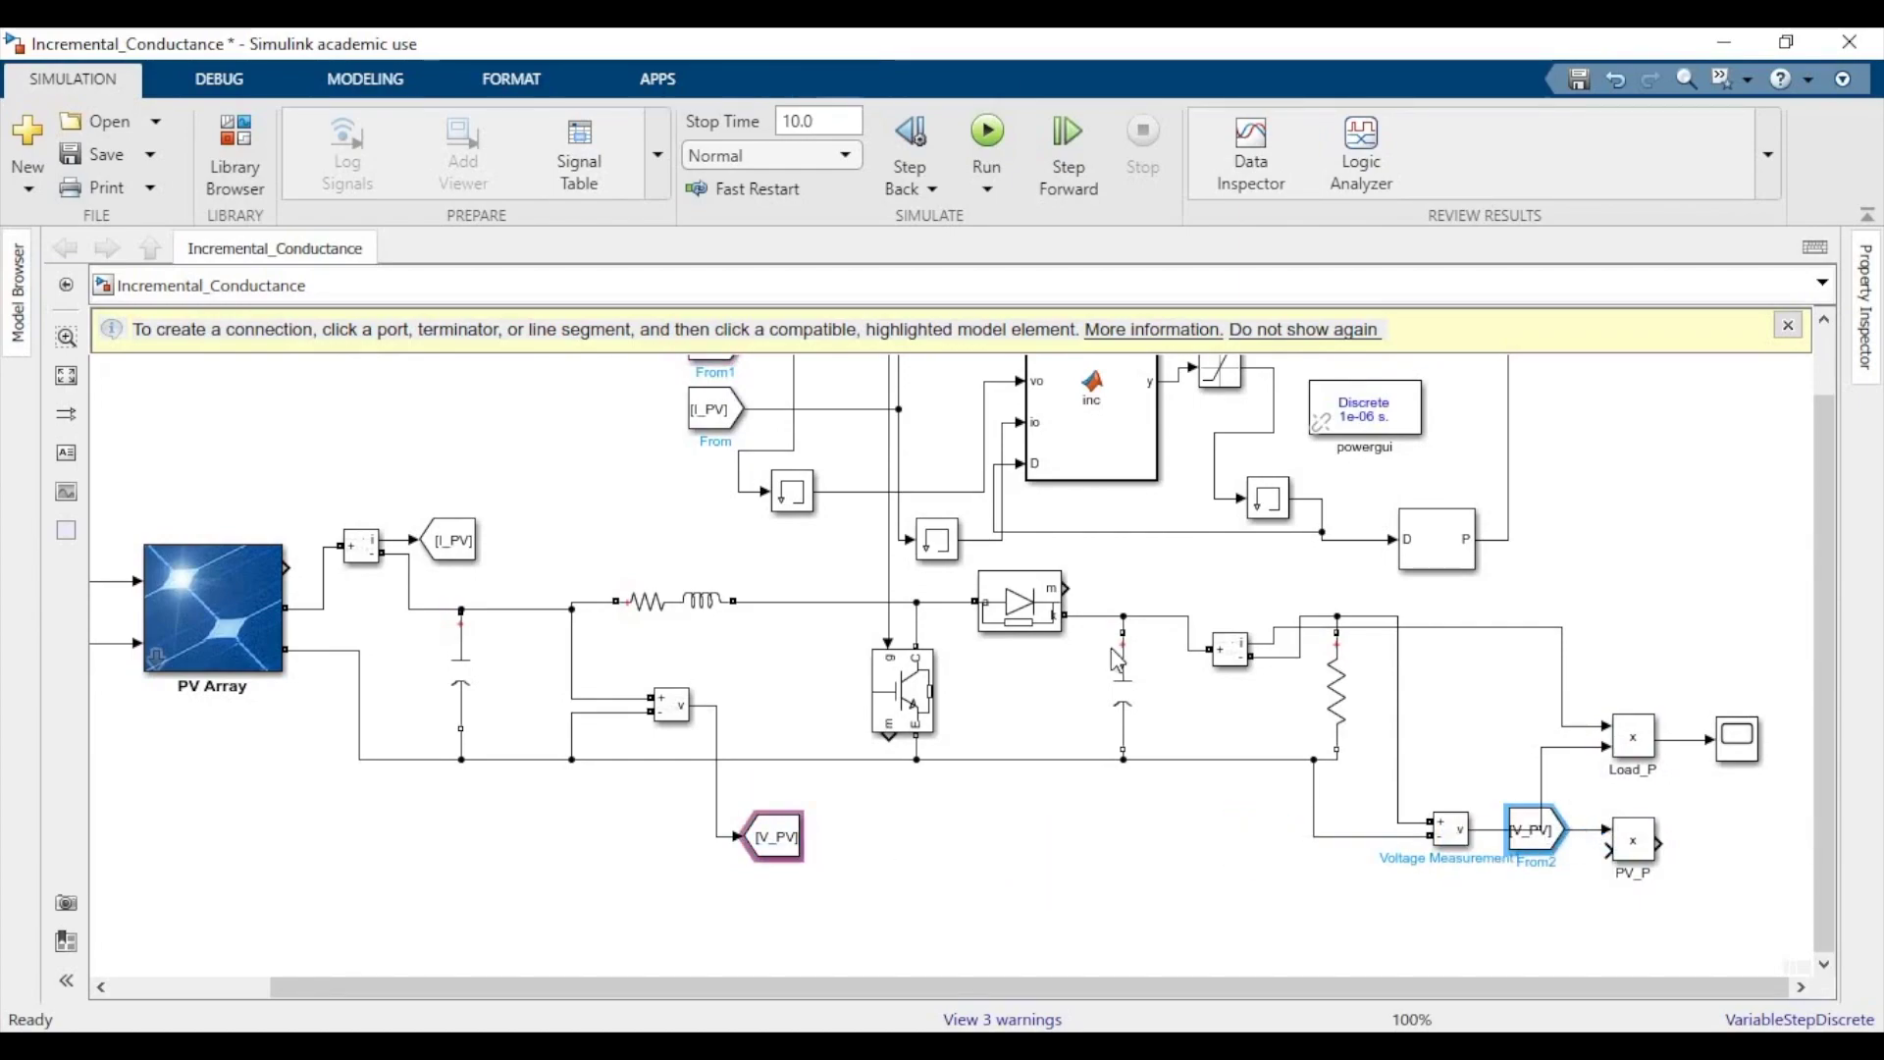
click(461, 540)
drag(488, 554, 1538, 901)
click(1600, 852)
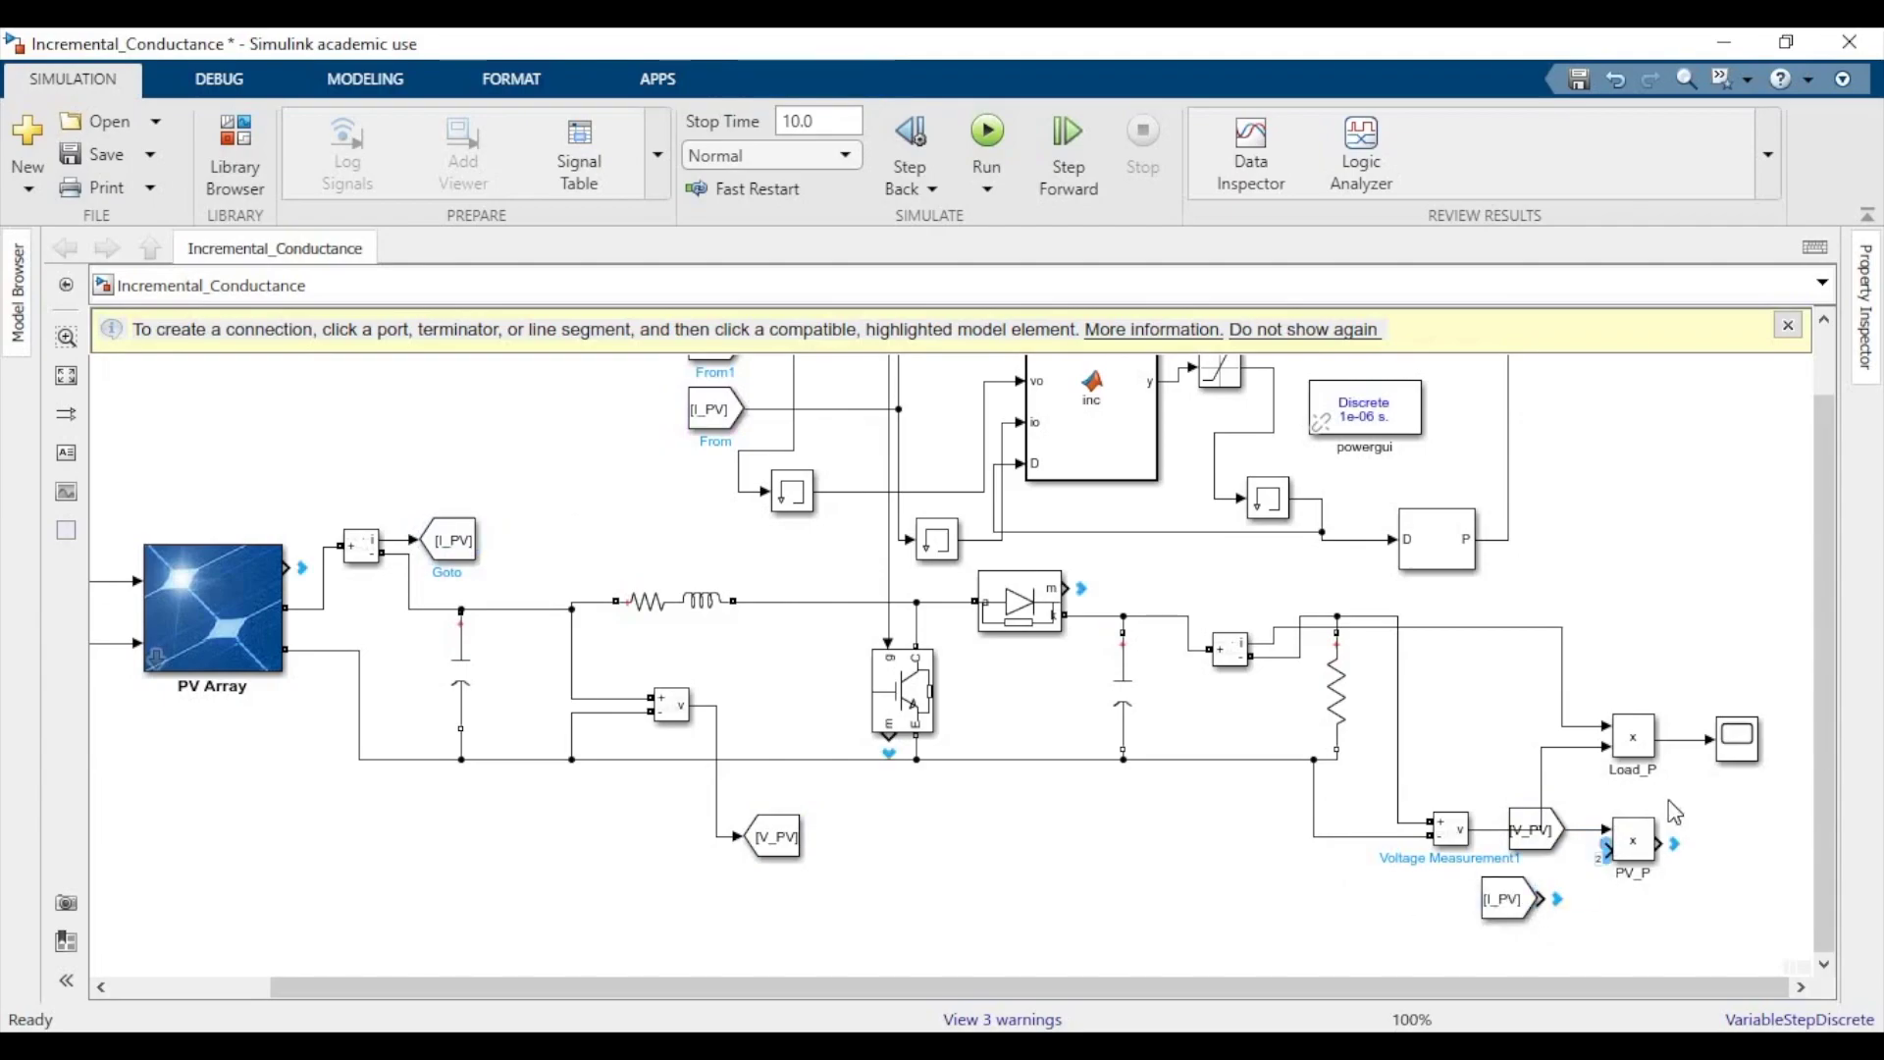
scroll(1827, 795, up, 2)
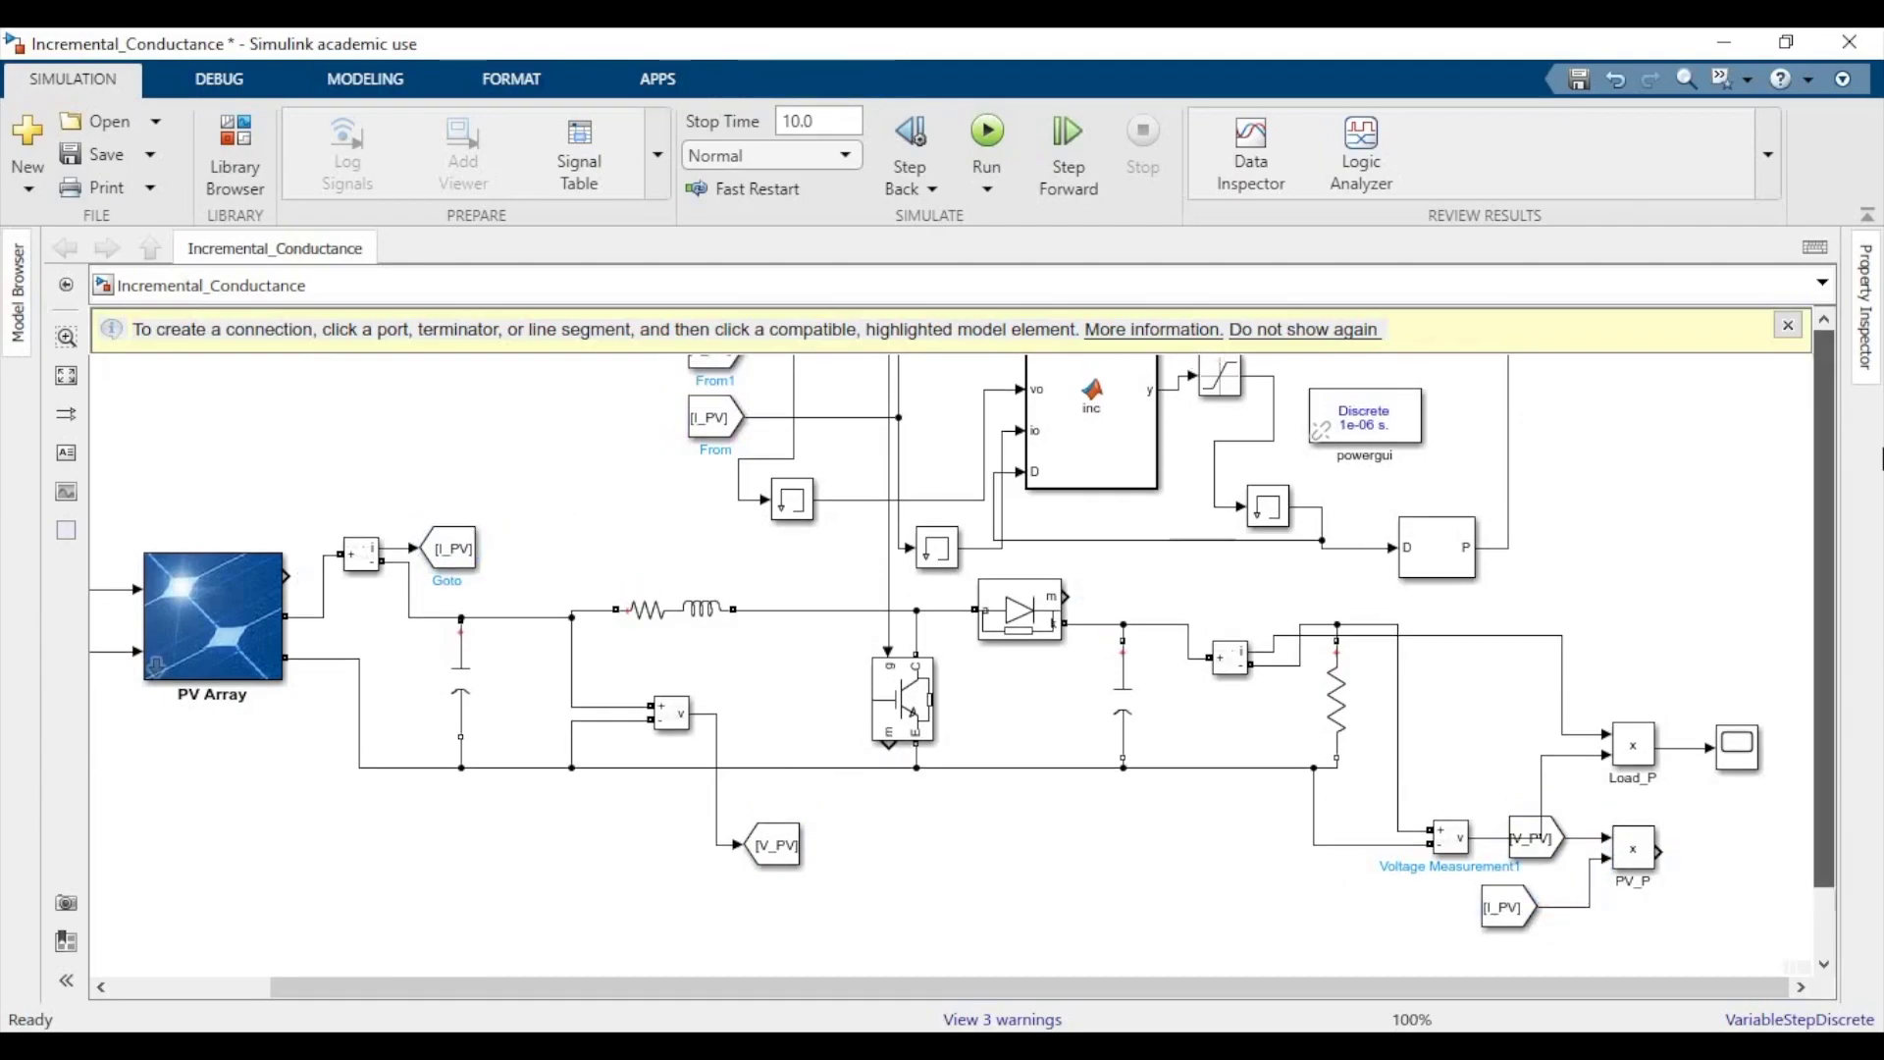
click(1387, 490)
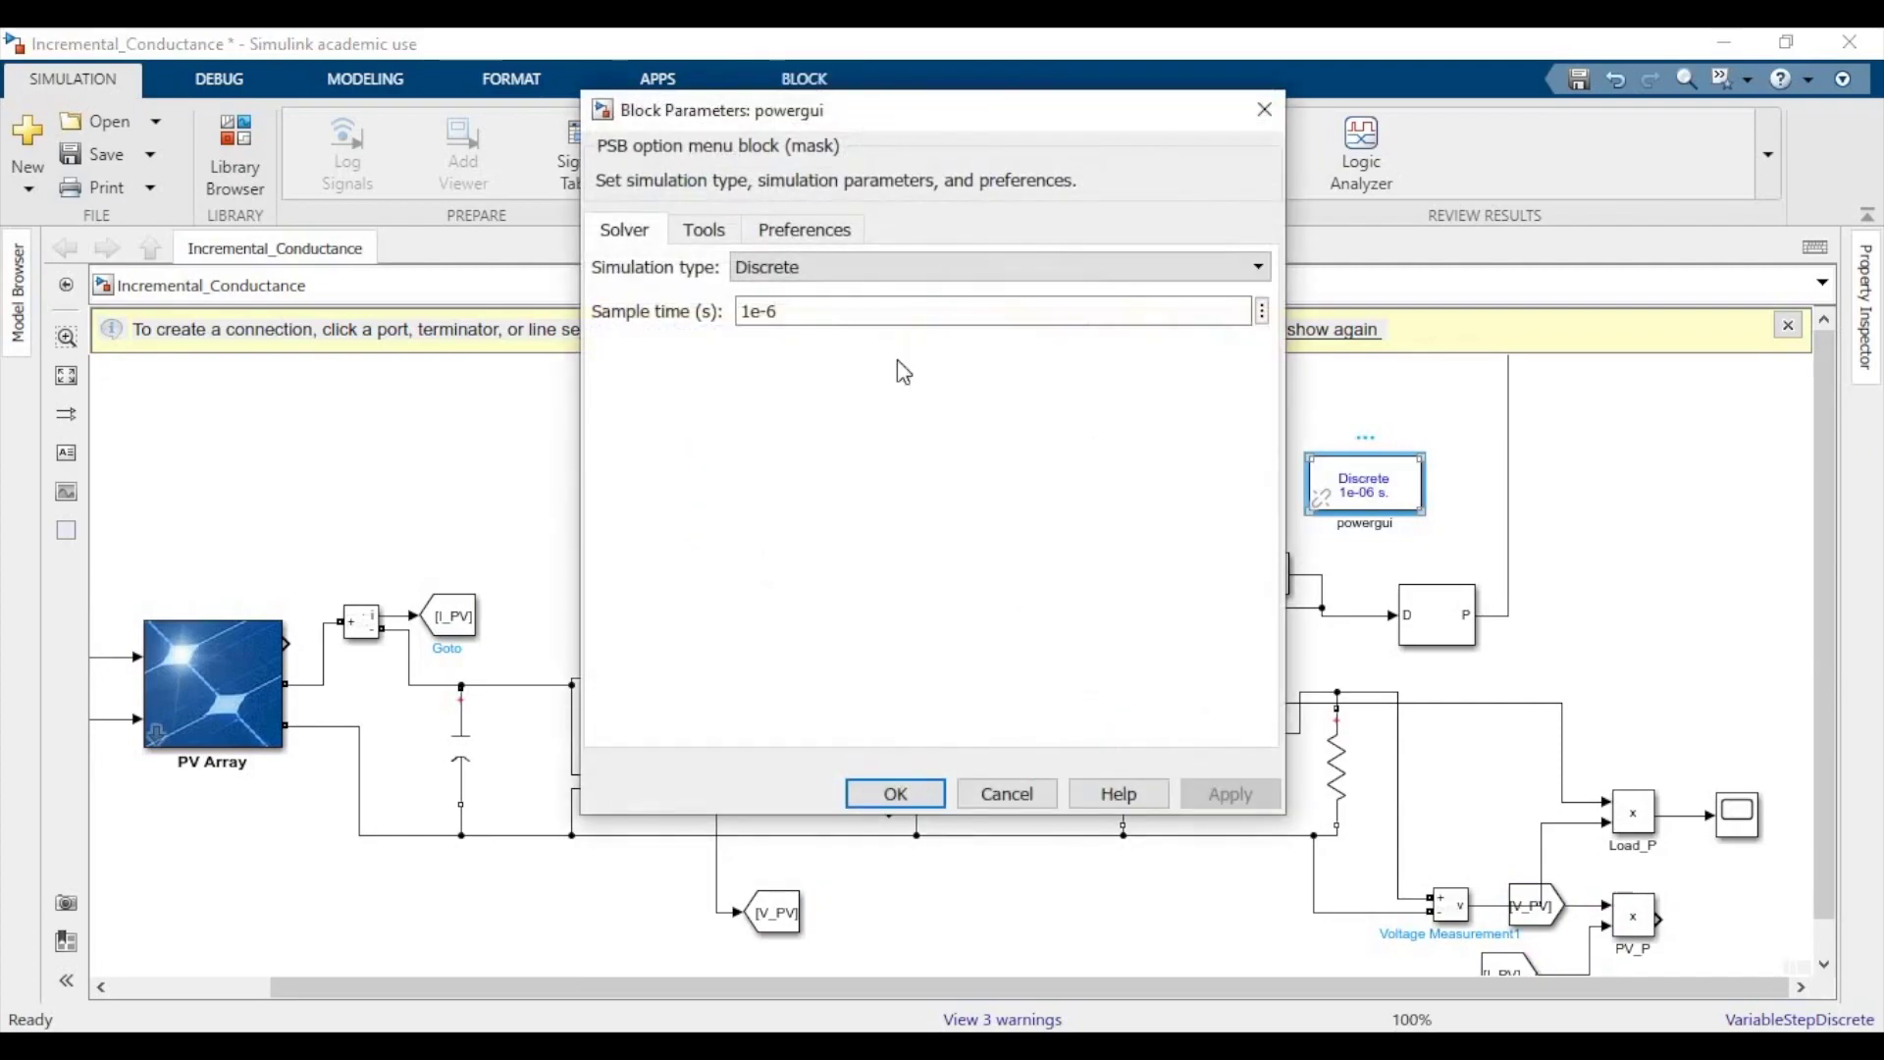
click(992, 795)
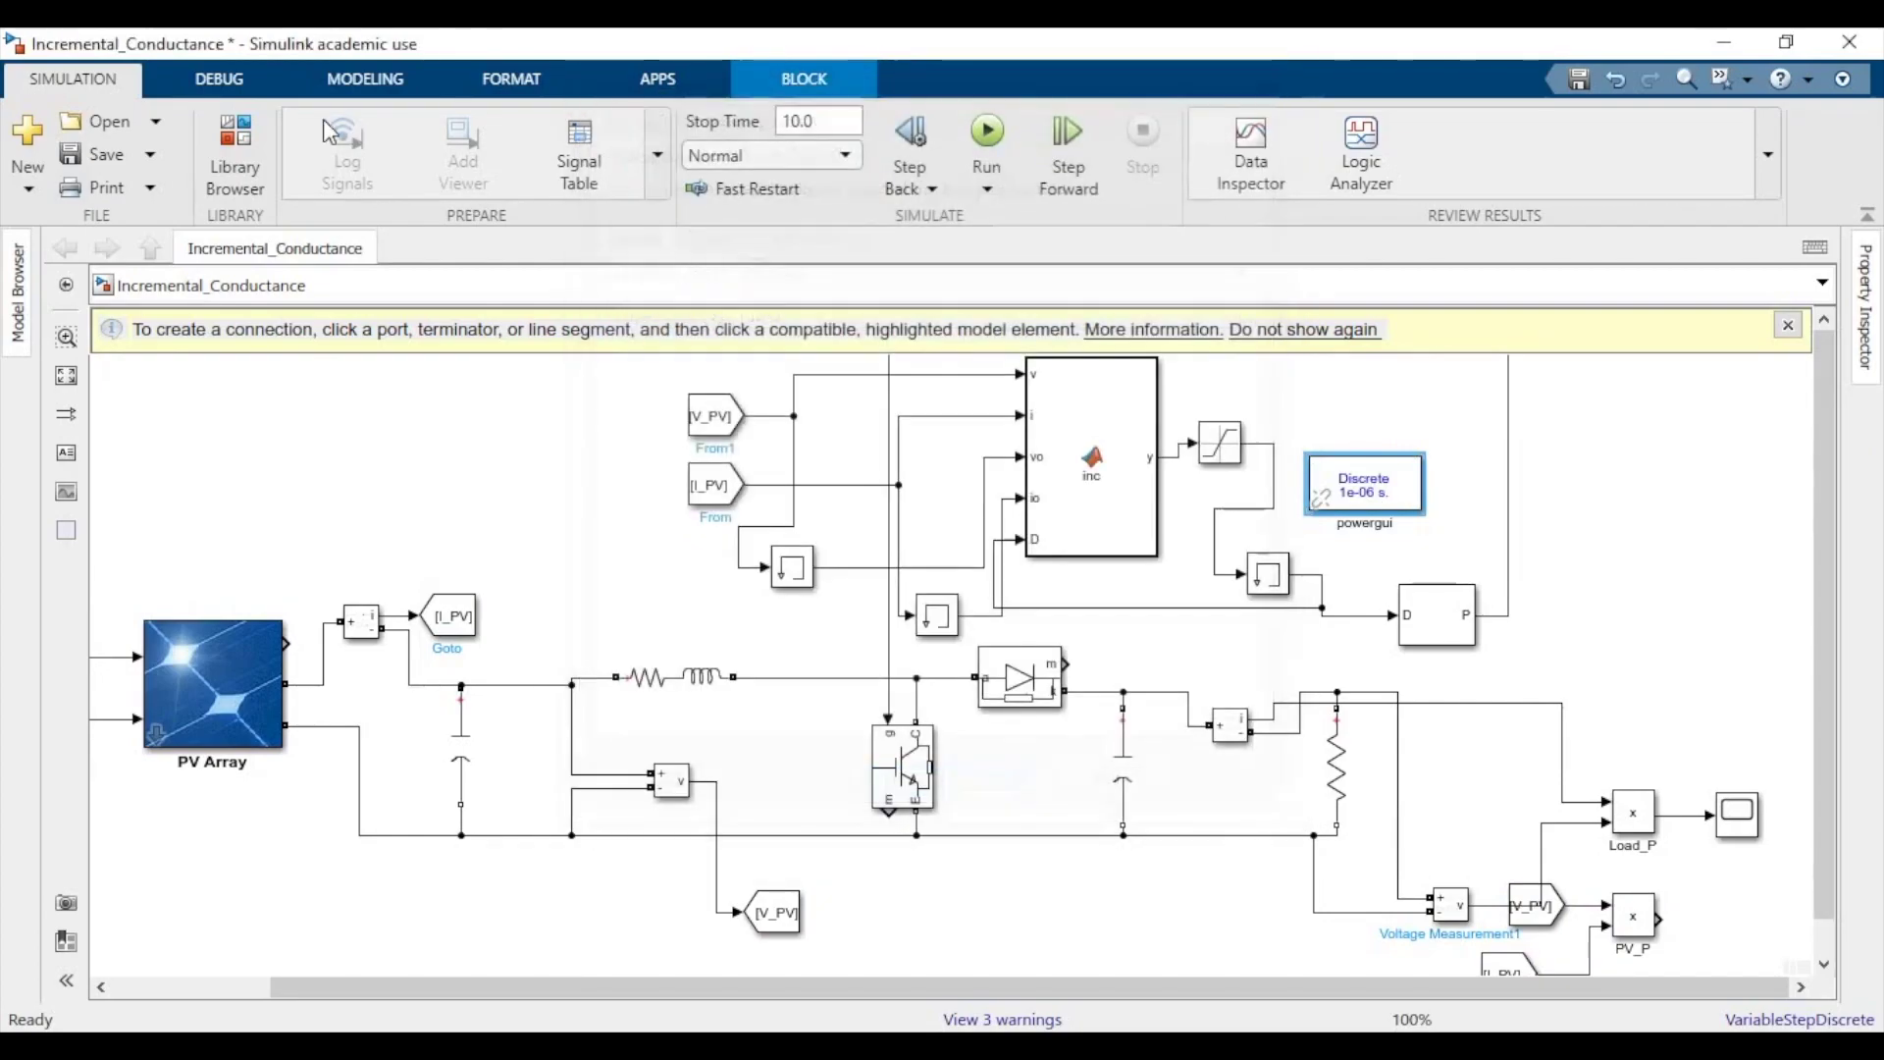
click(365, 79)
click(716, 138)
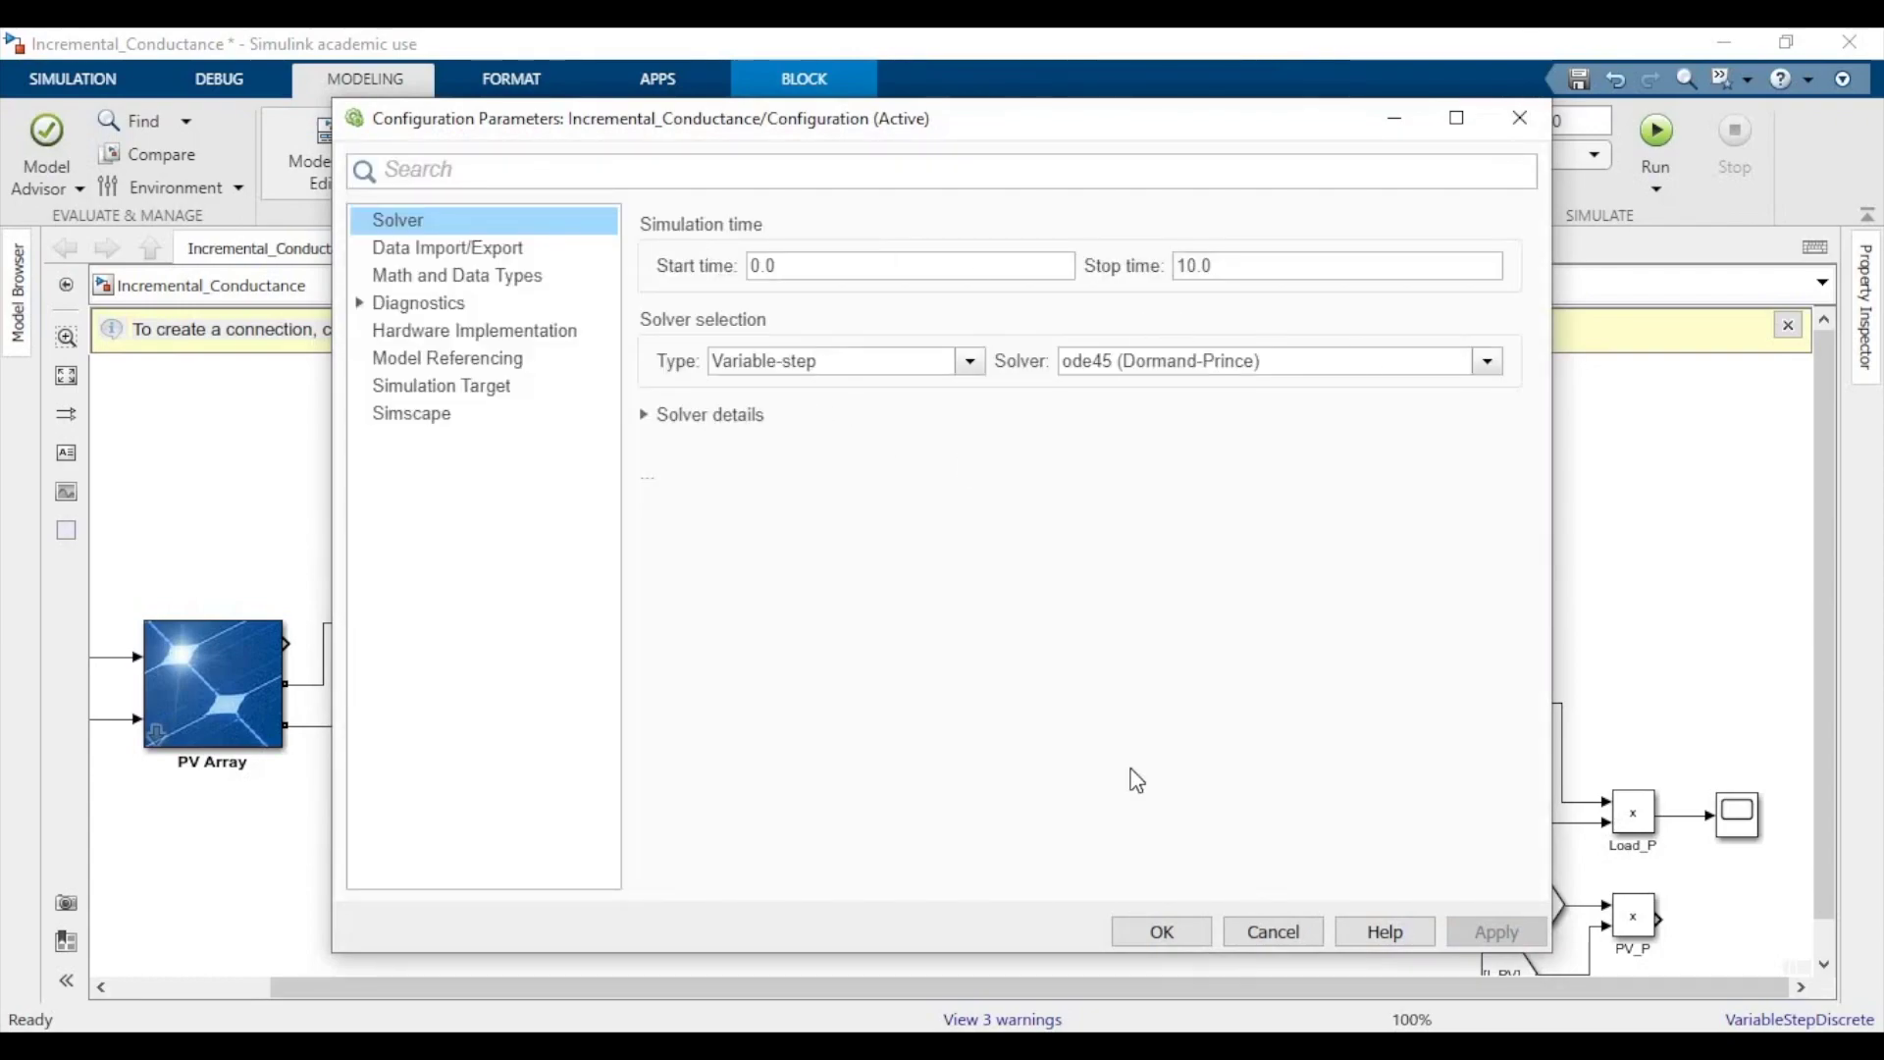
click(1162, 931)
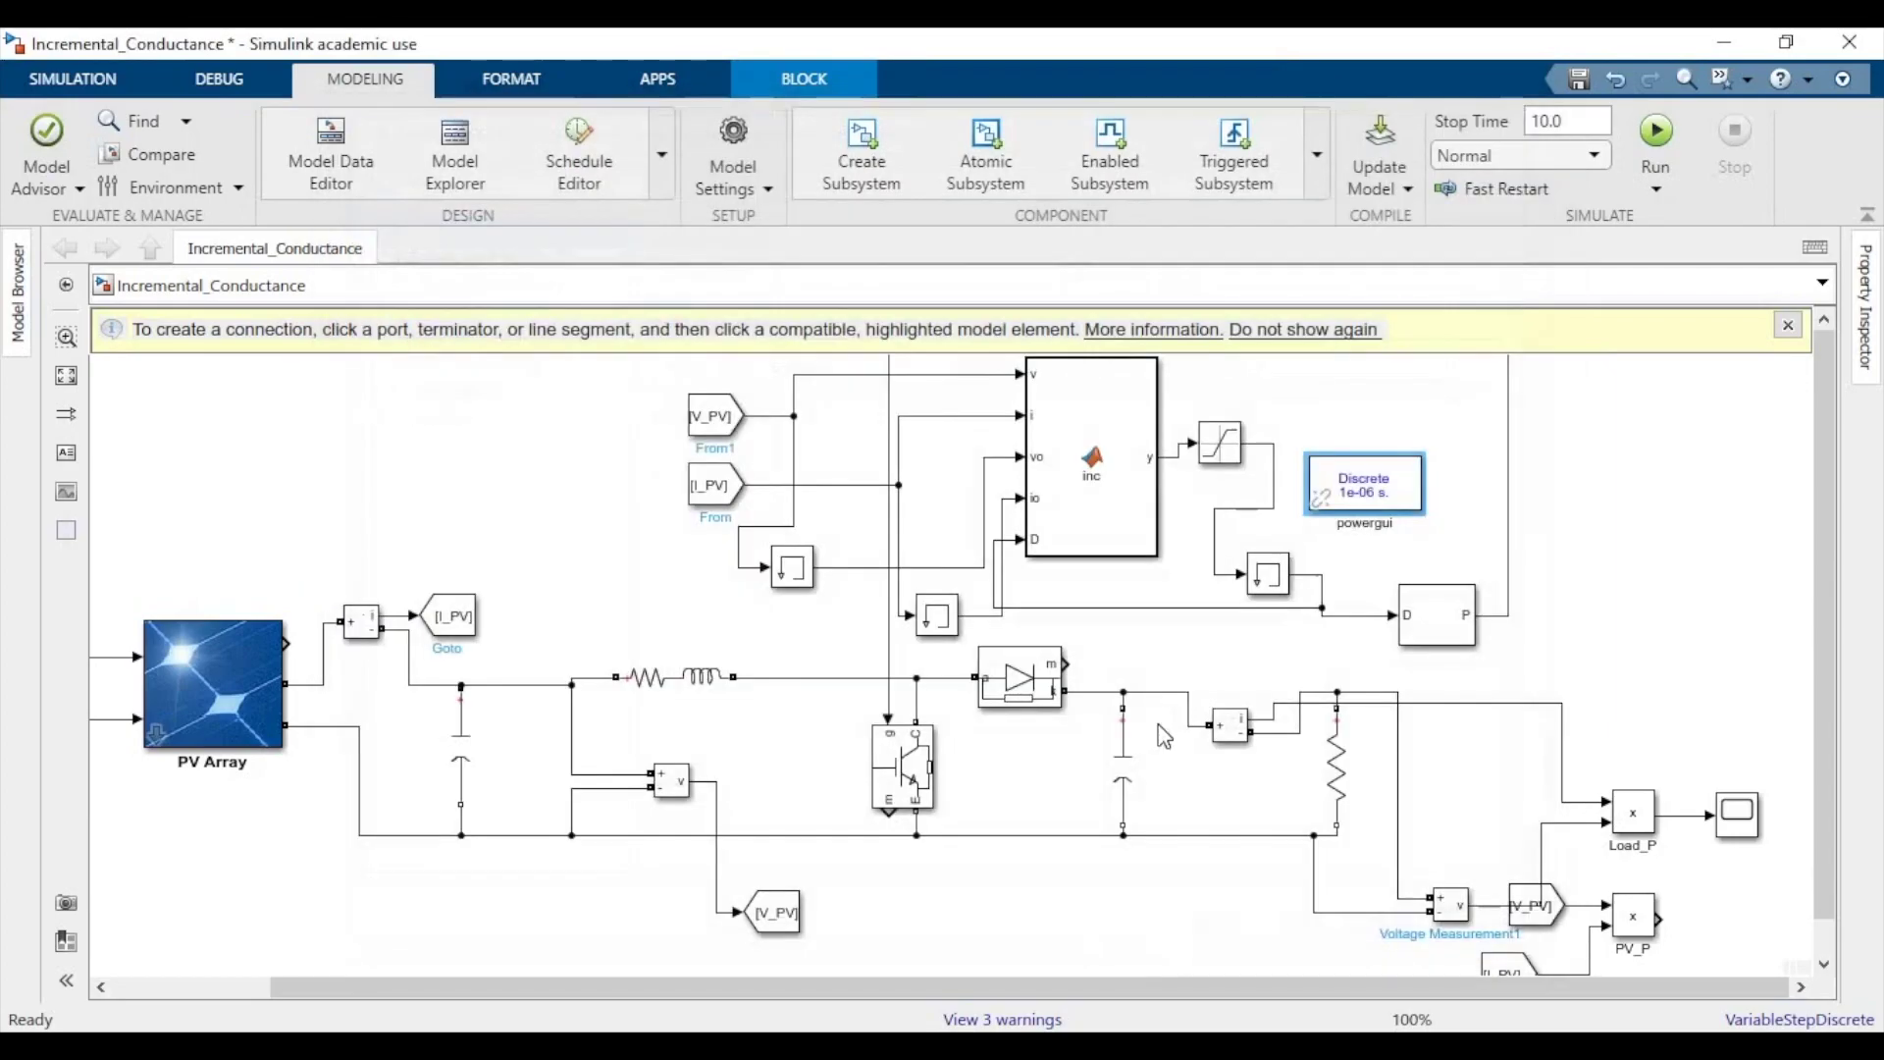
double_click(1414, 628)
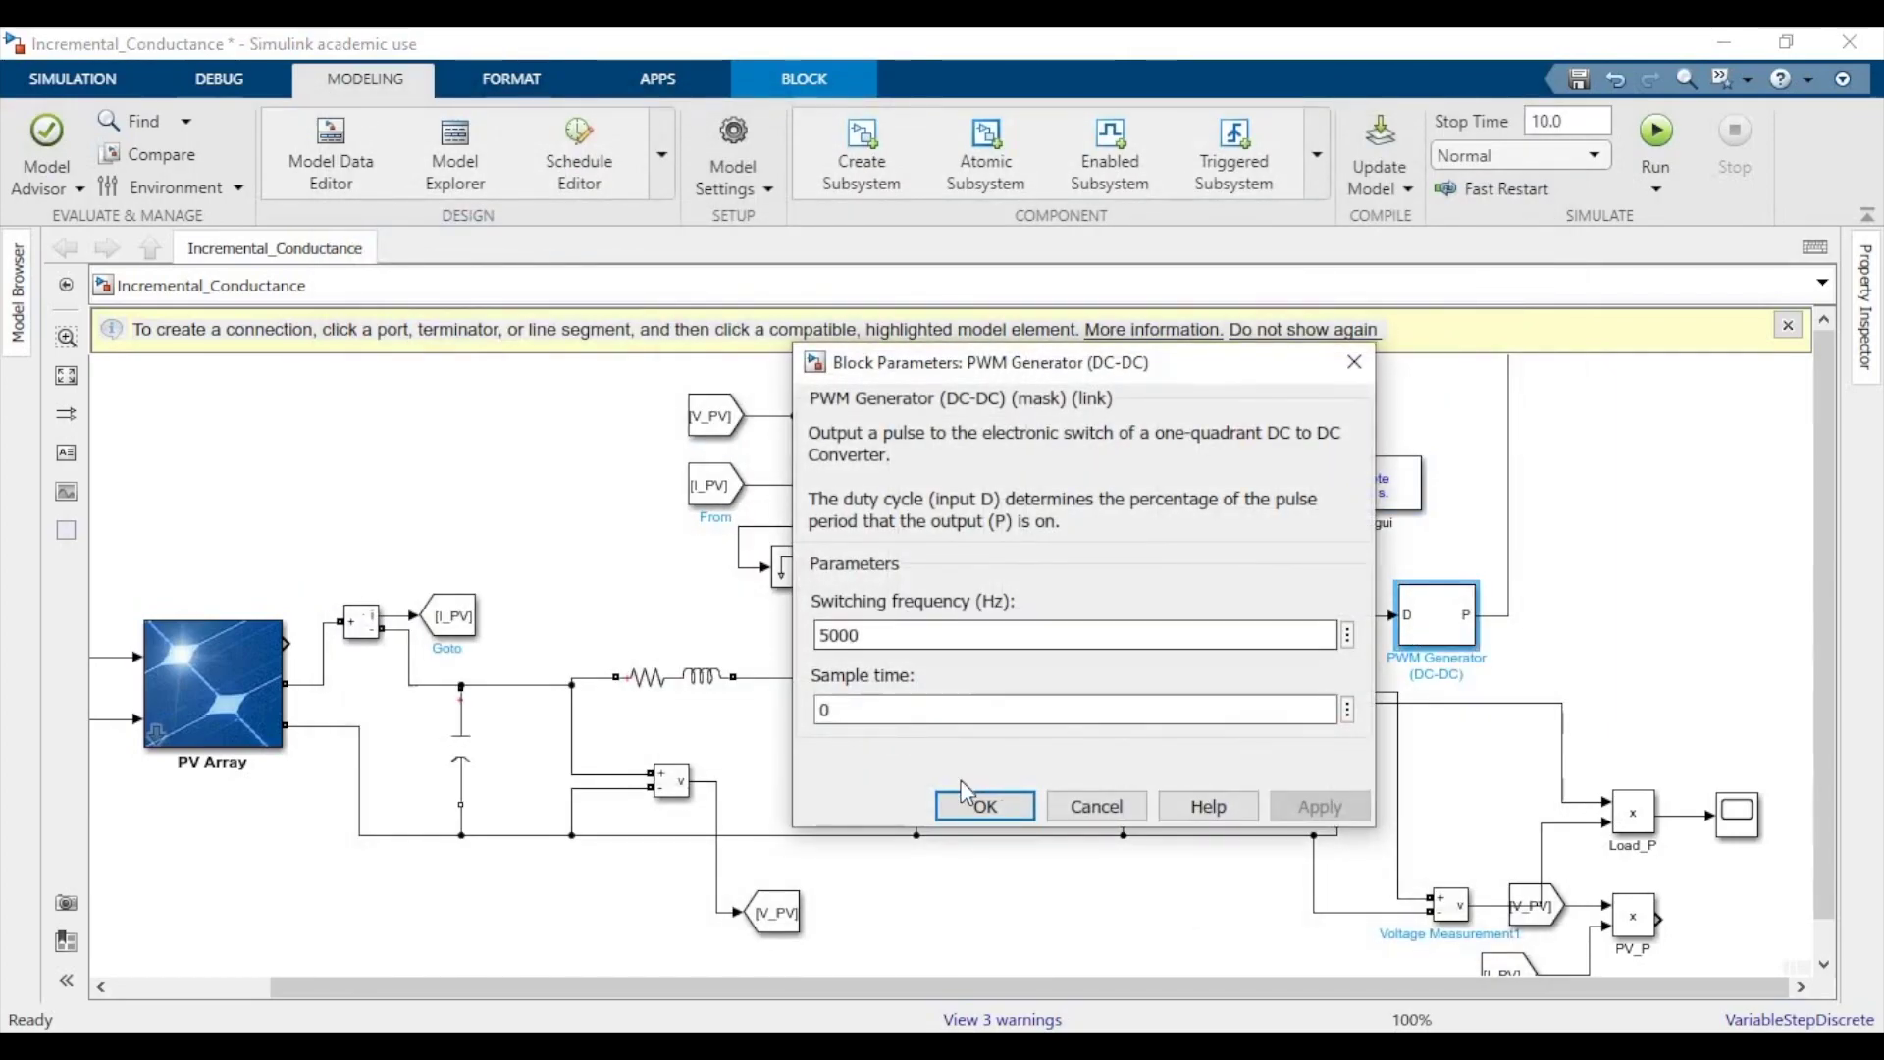
click(984, 806)
click(73, 79)
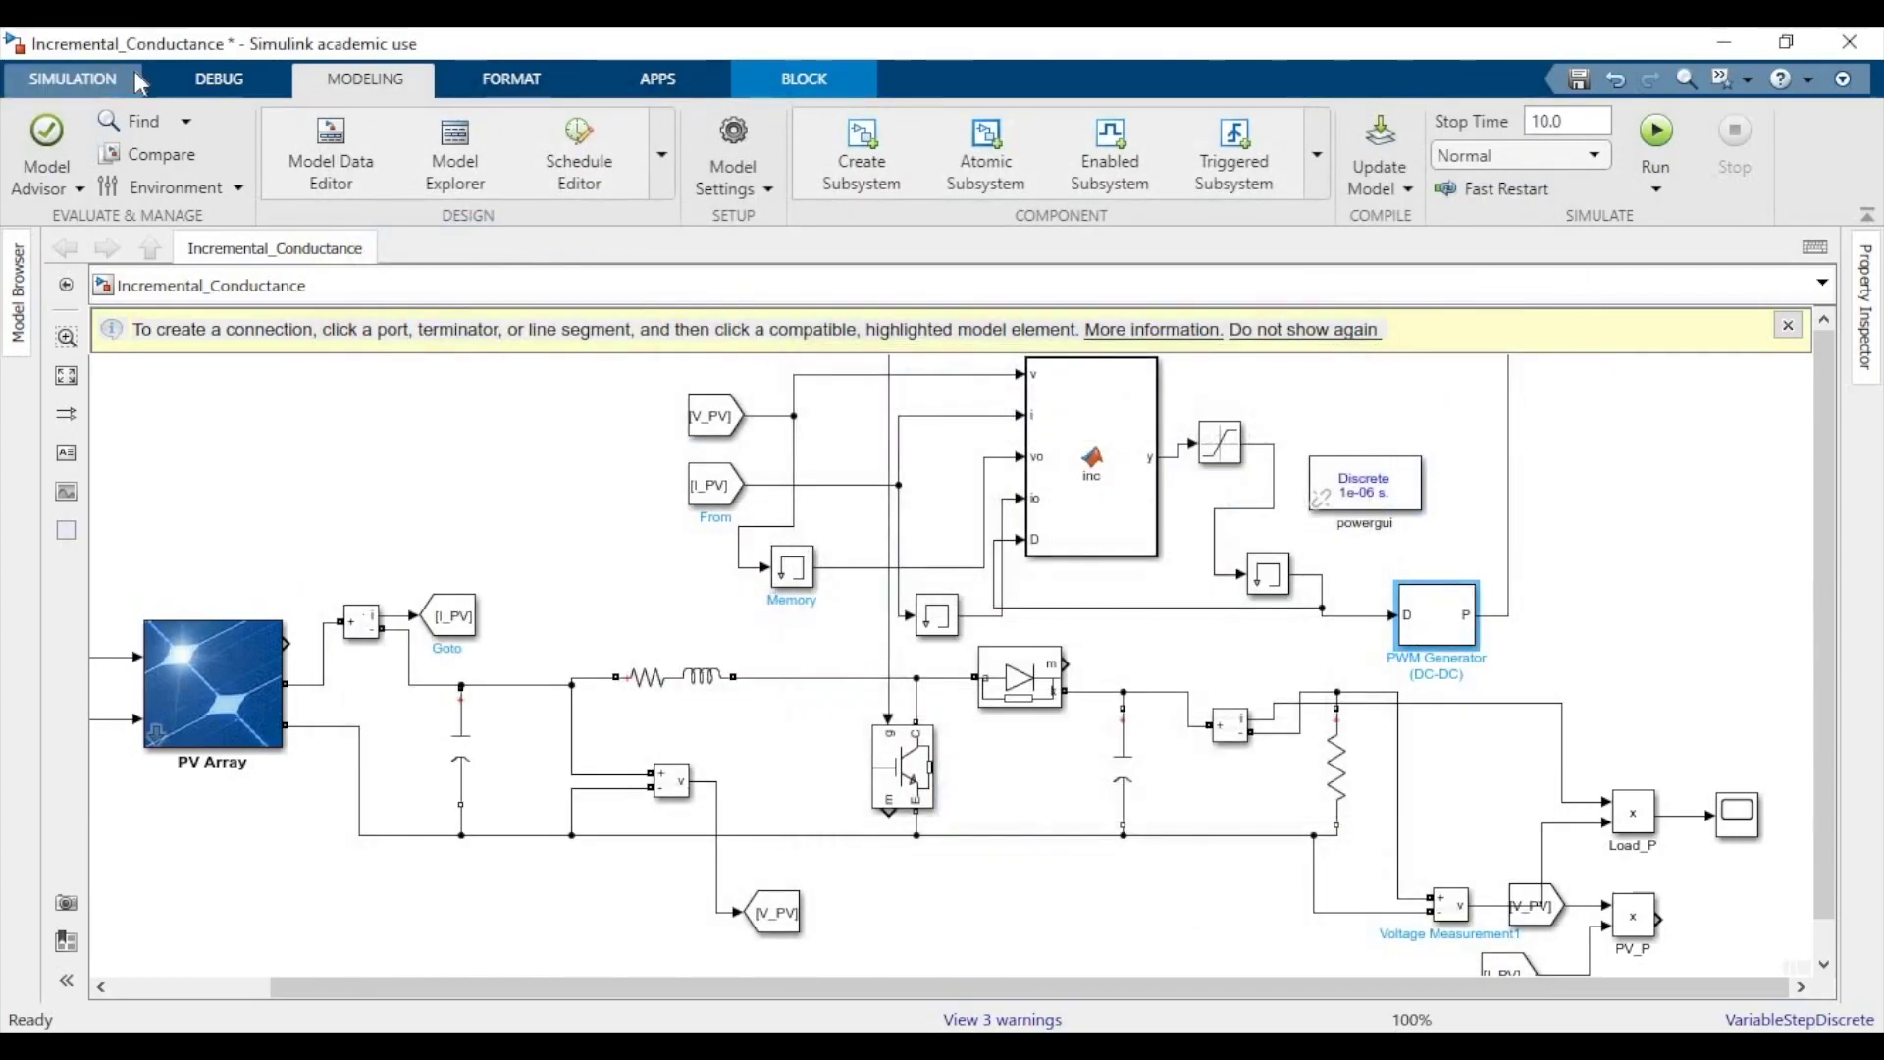
click(989, 137)
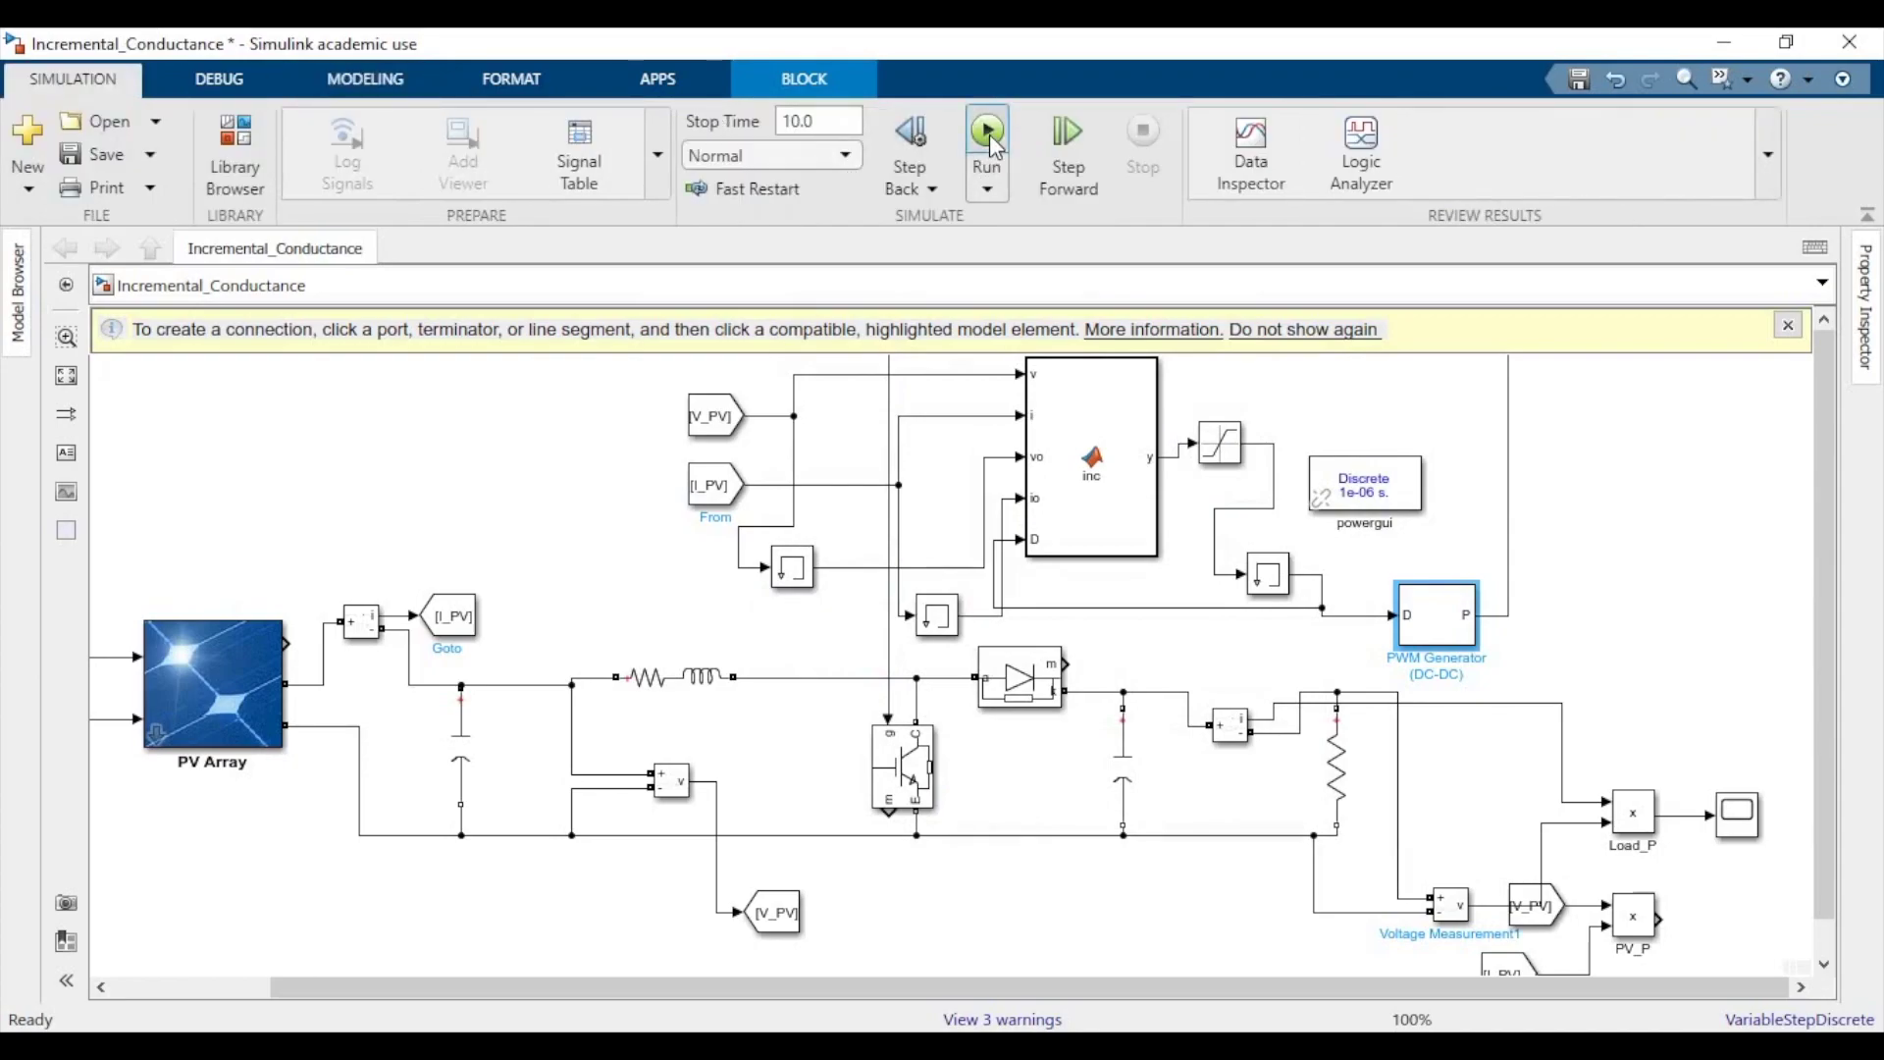
Wire PV_P's output to the Scope's second input and set the Scope to a two-row panel layout.
drag(1662, 919, 1716, 831)
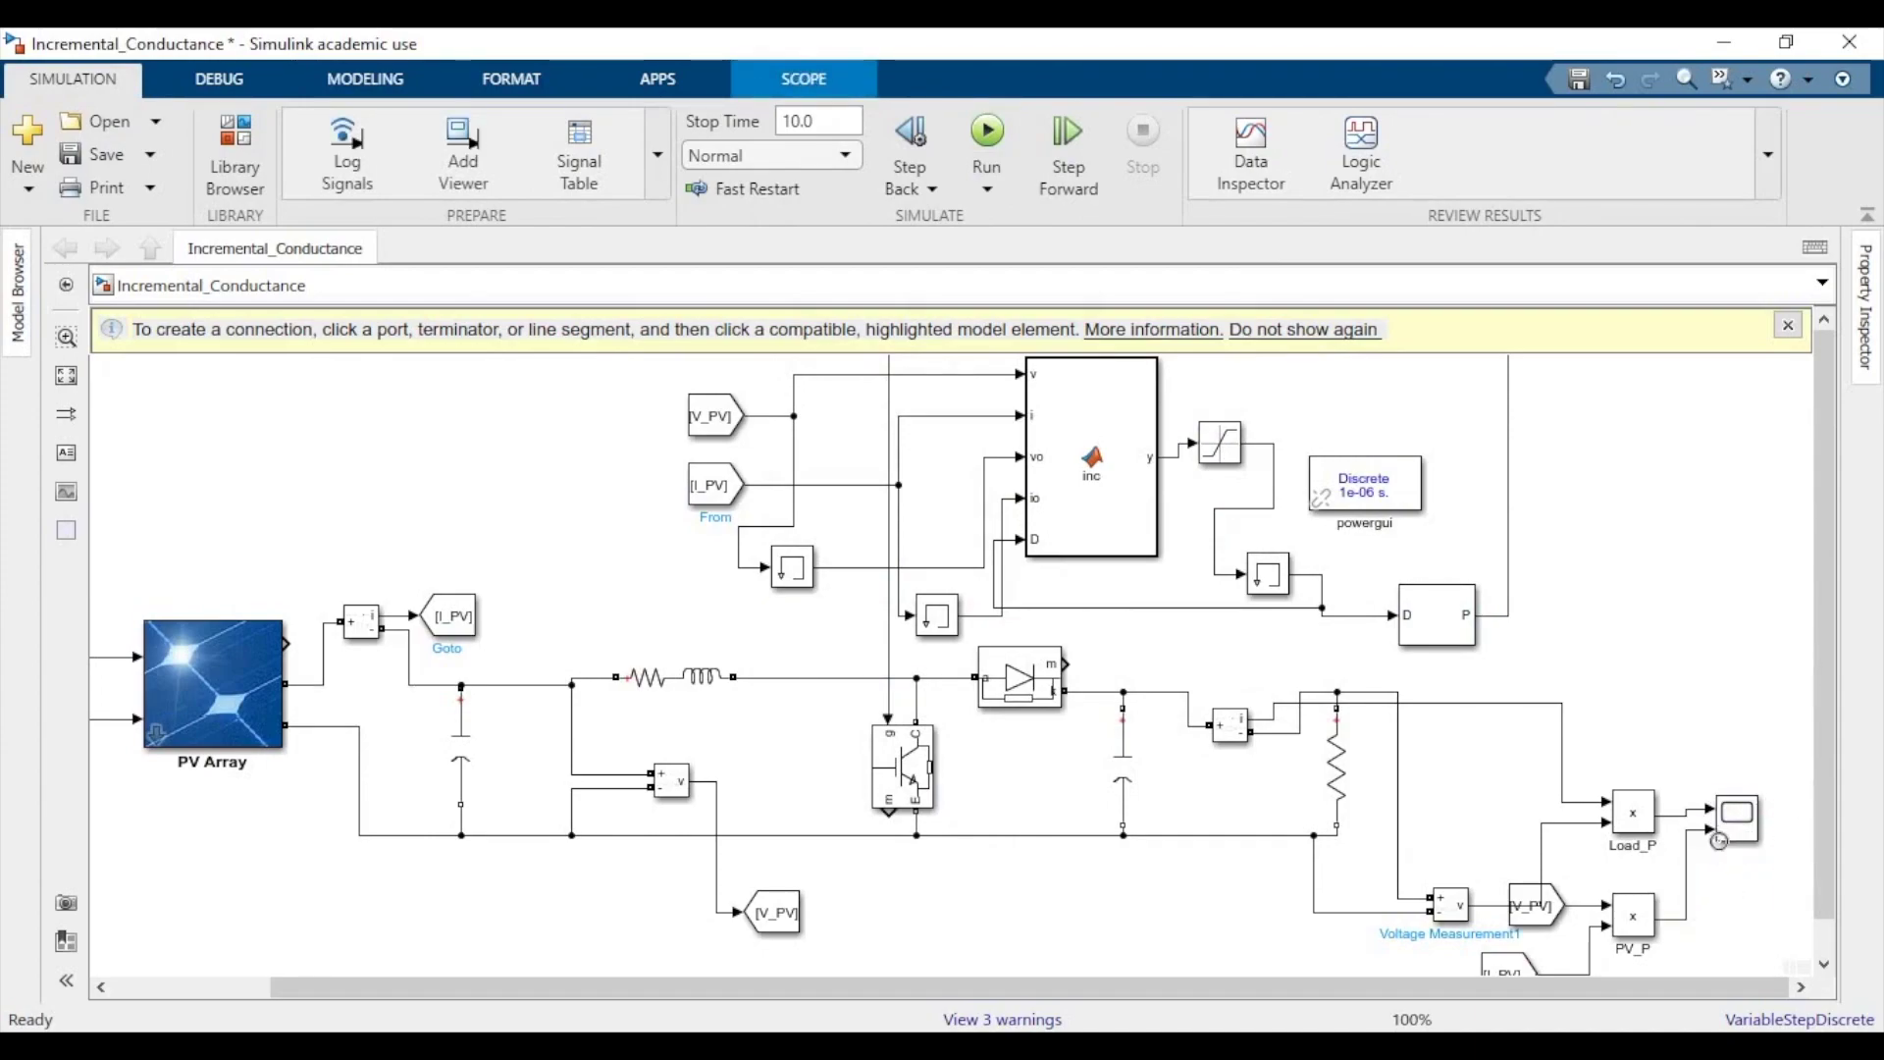
click(1742, 839)
double_click(1742, 839)
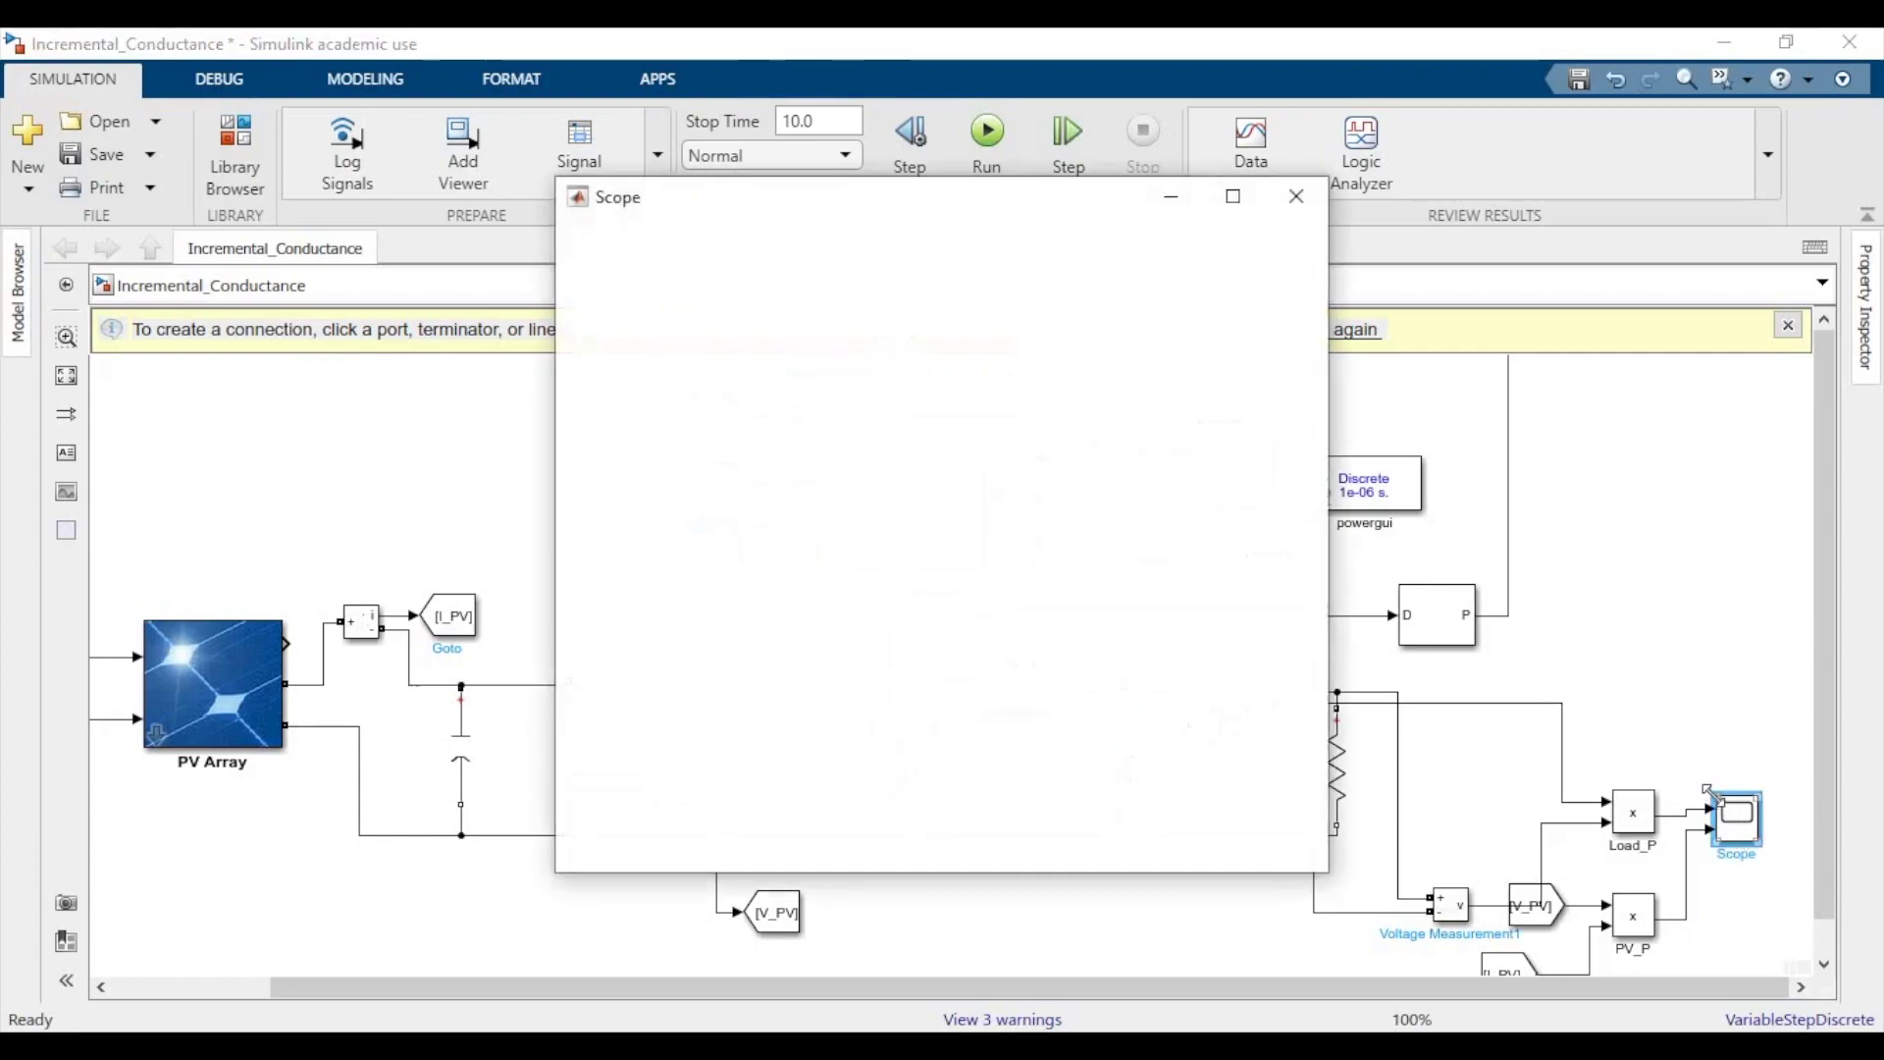
click(693, 237)
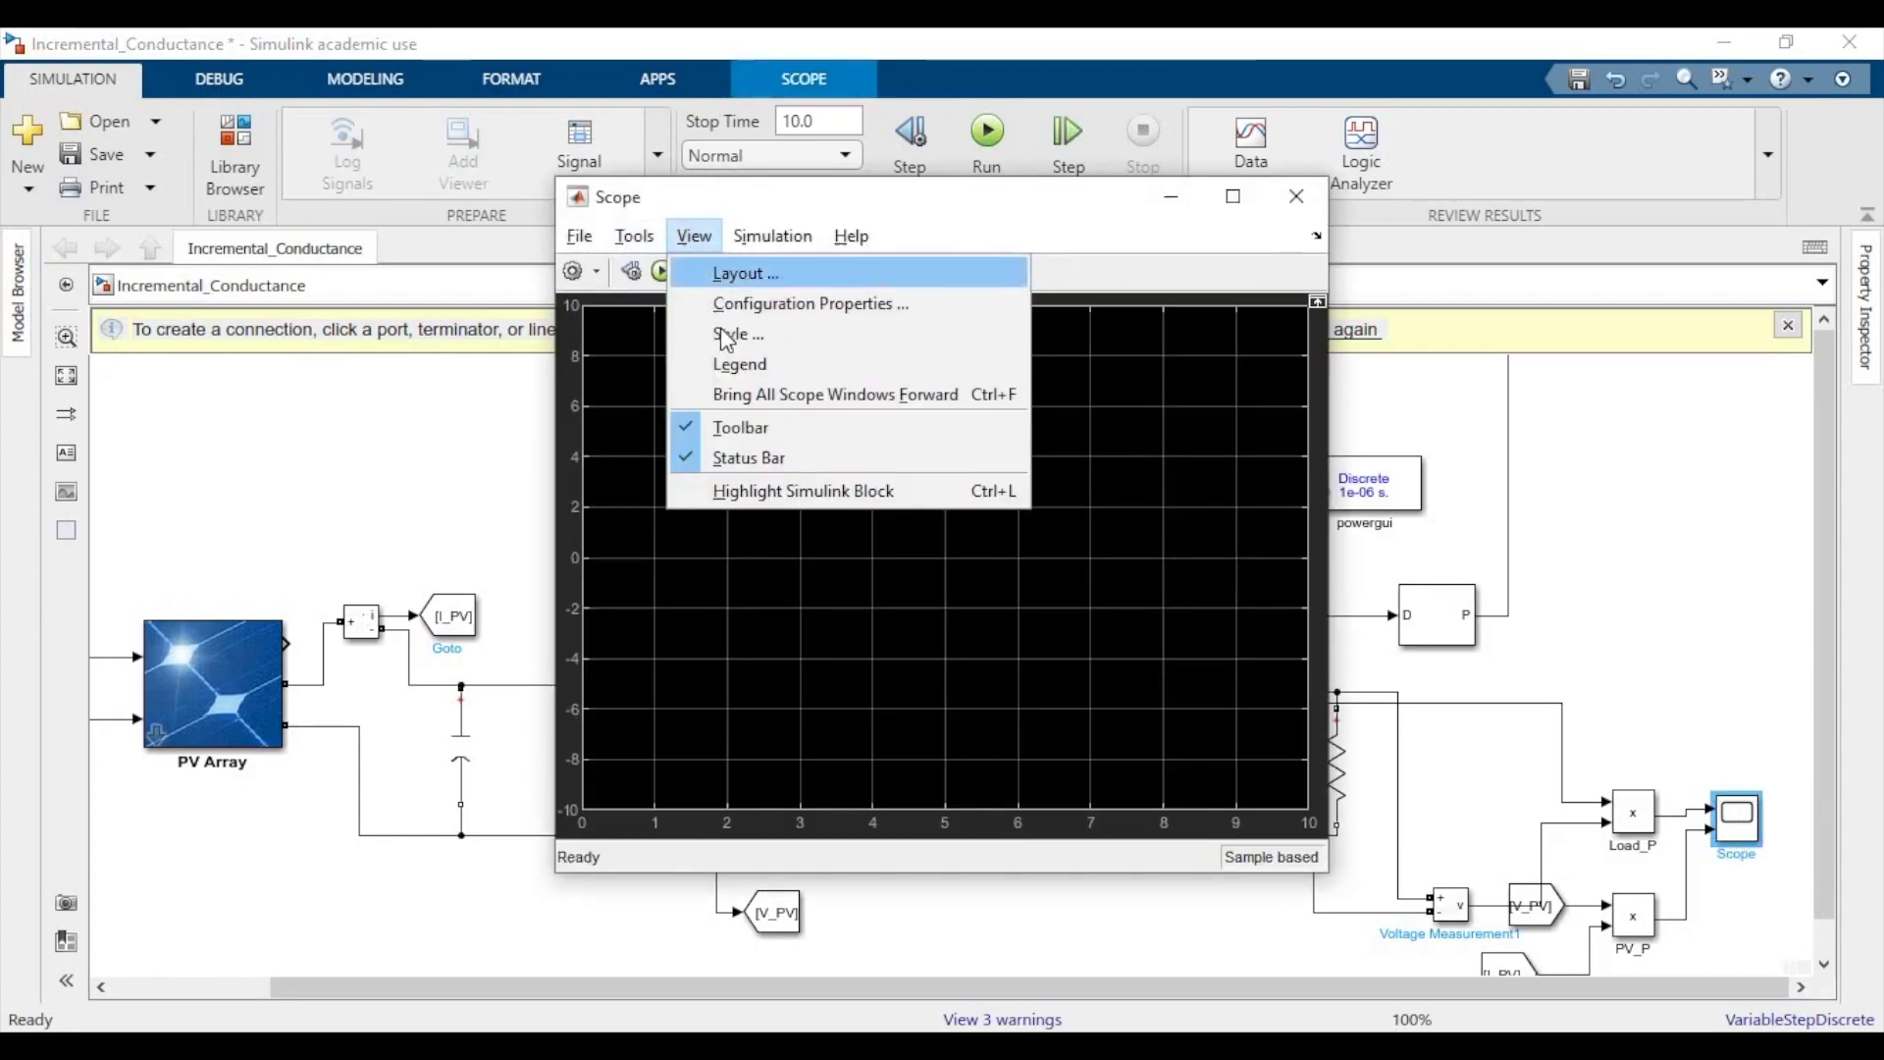
click(692, 236)
click(693, 237)
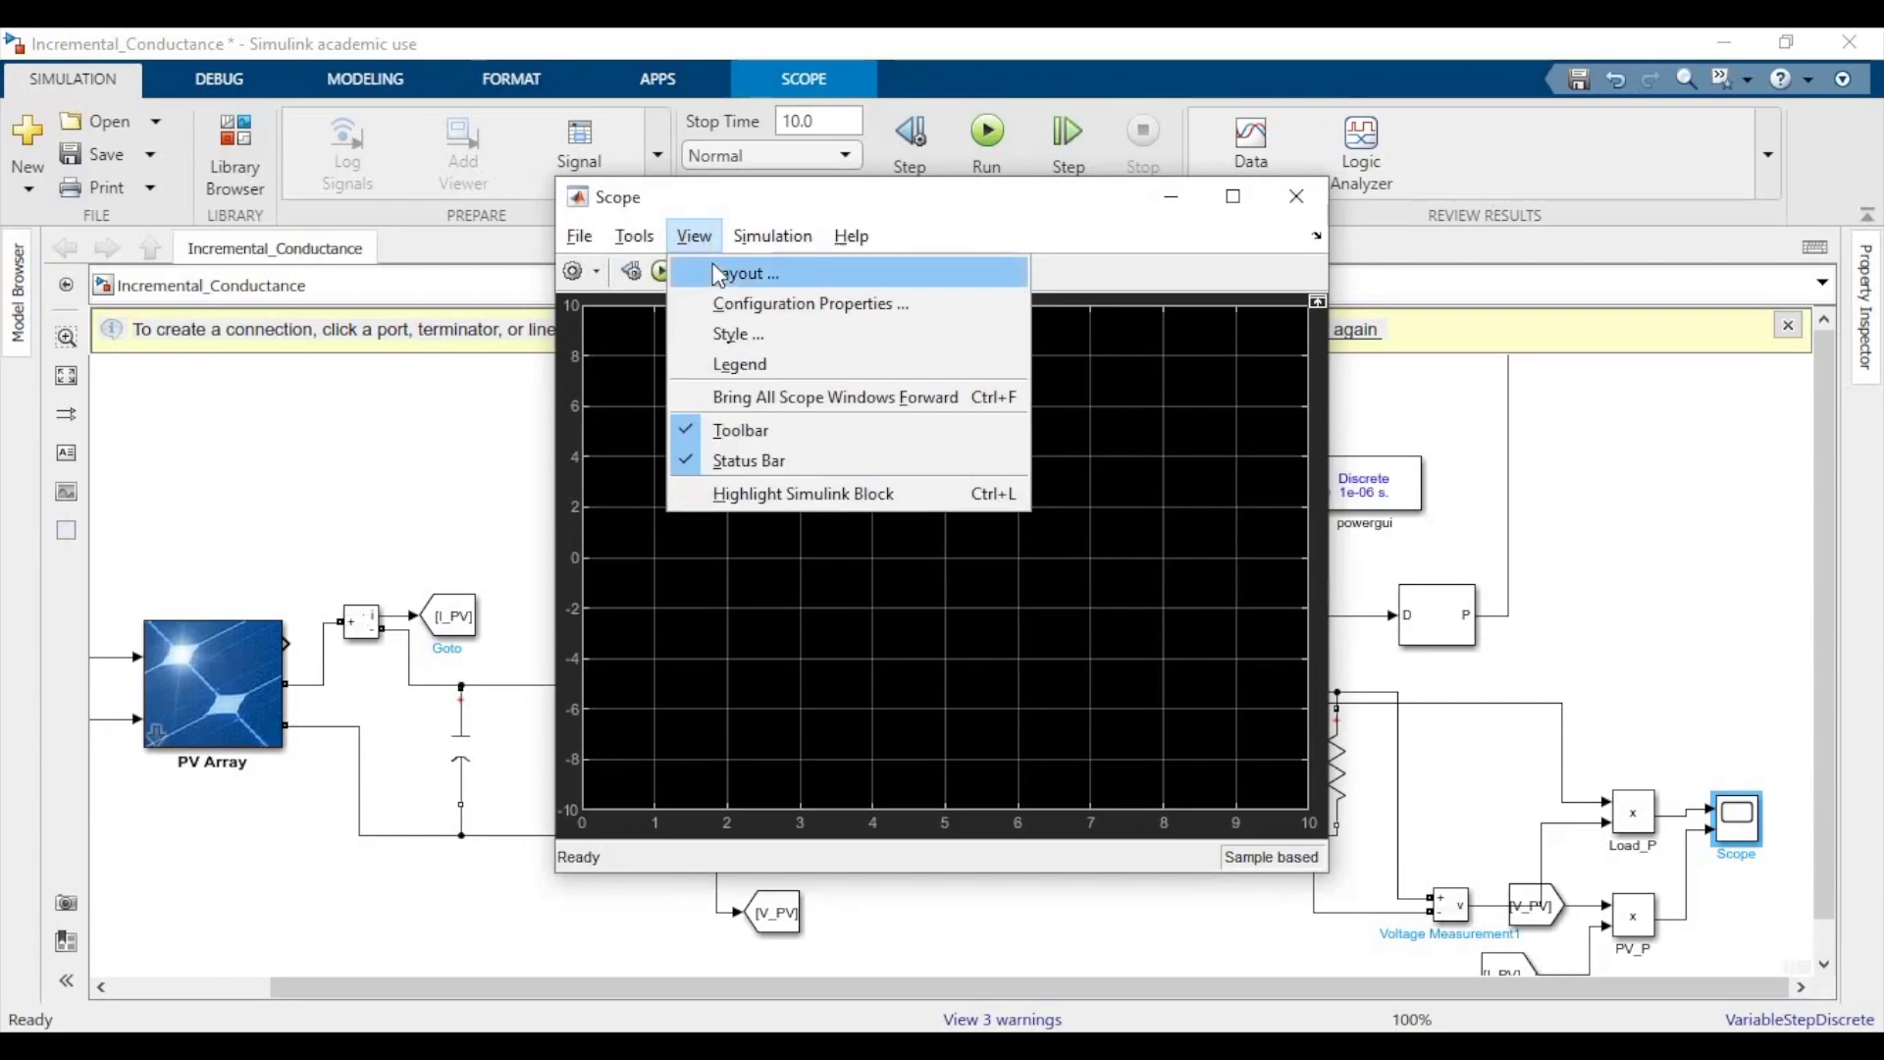
click(719, 273)
click(810, 363)
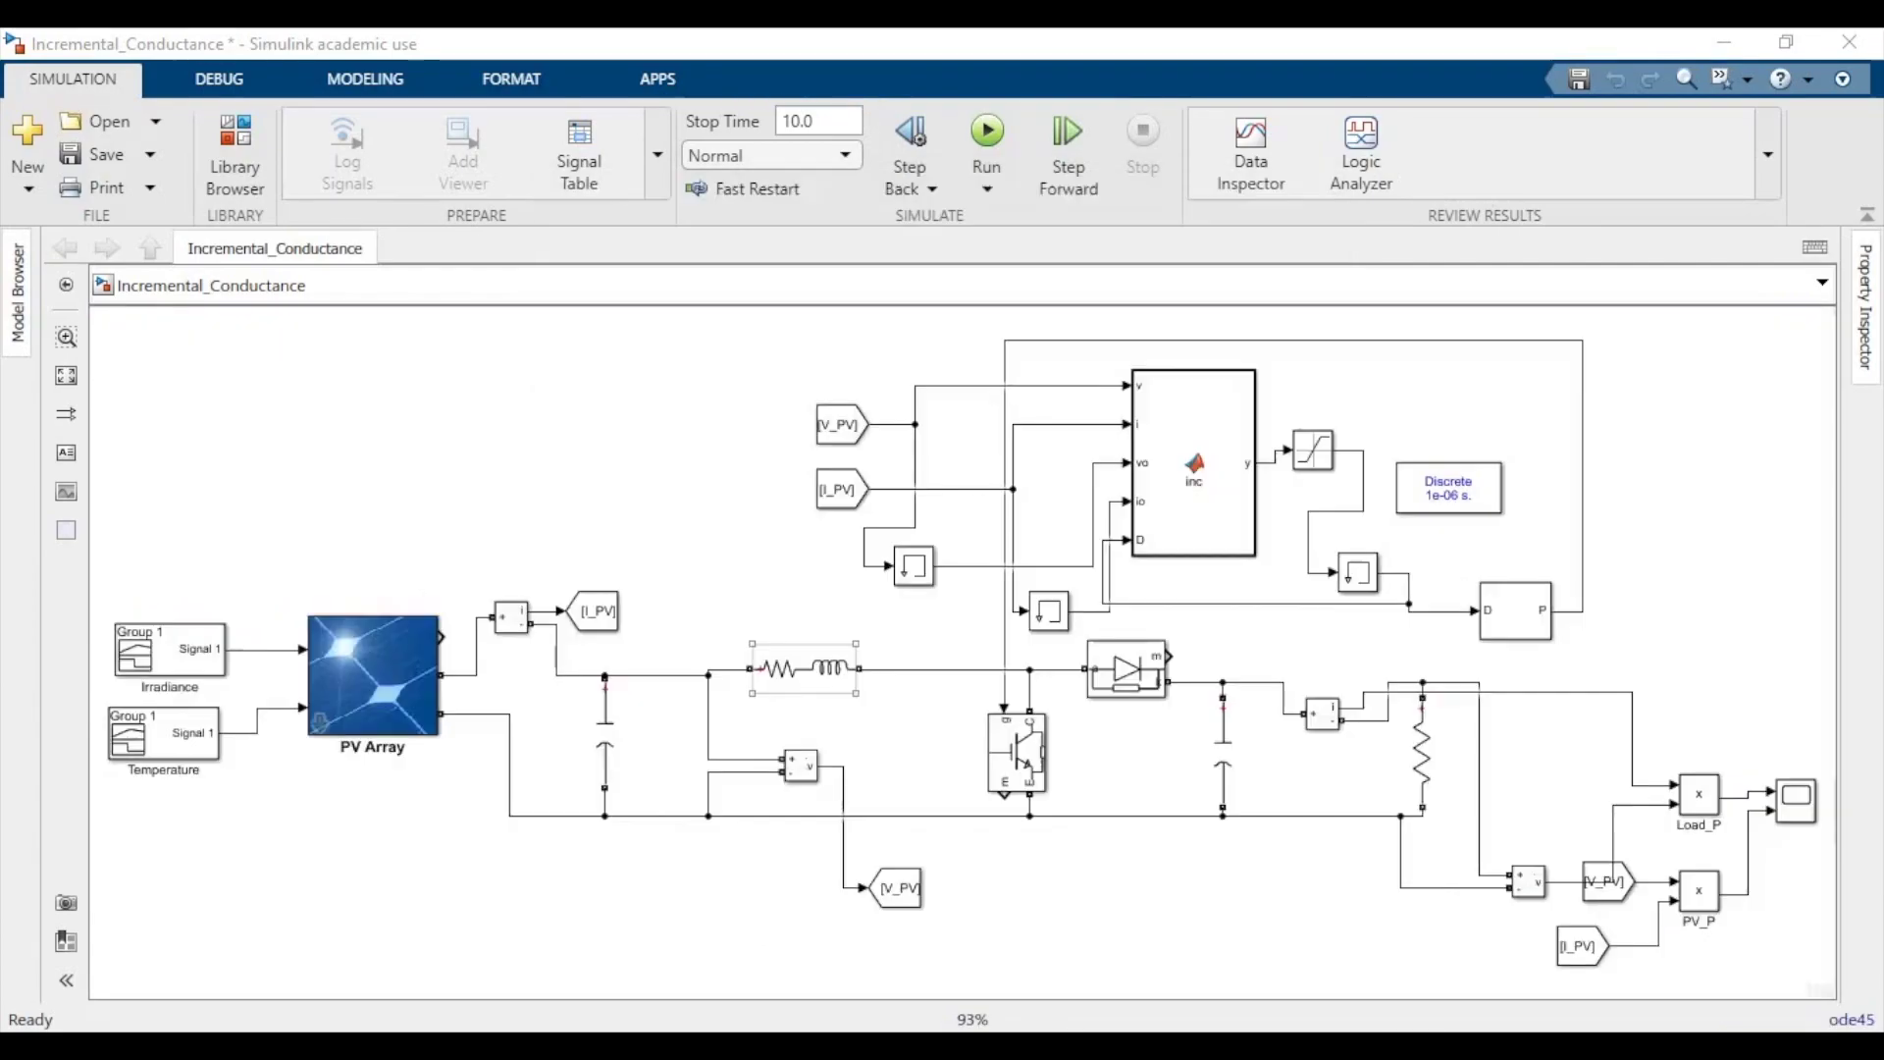
Reconnect the duty-cycle line into the PWM Generator's D input and run the simulation.
click(1448, 620)
click(1447, 615)
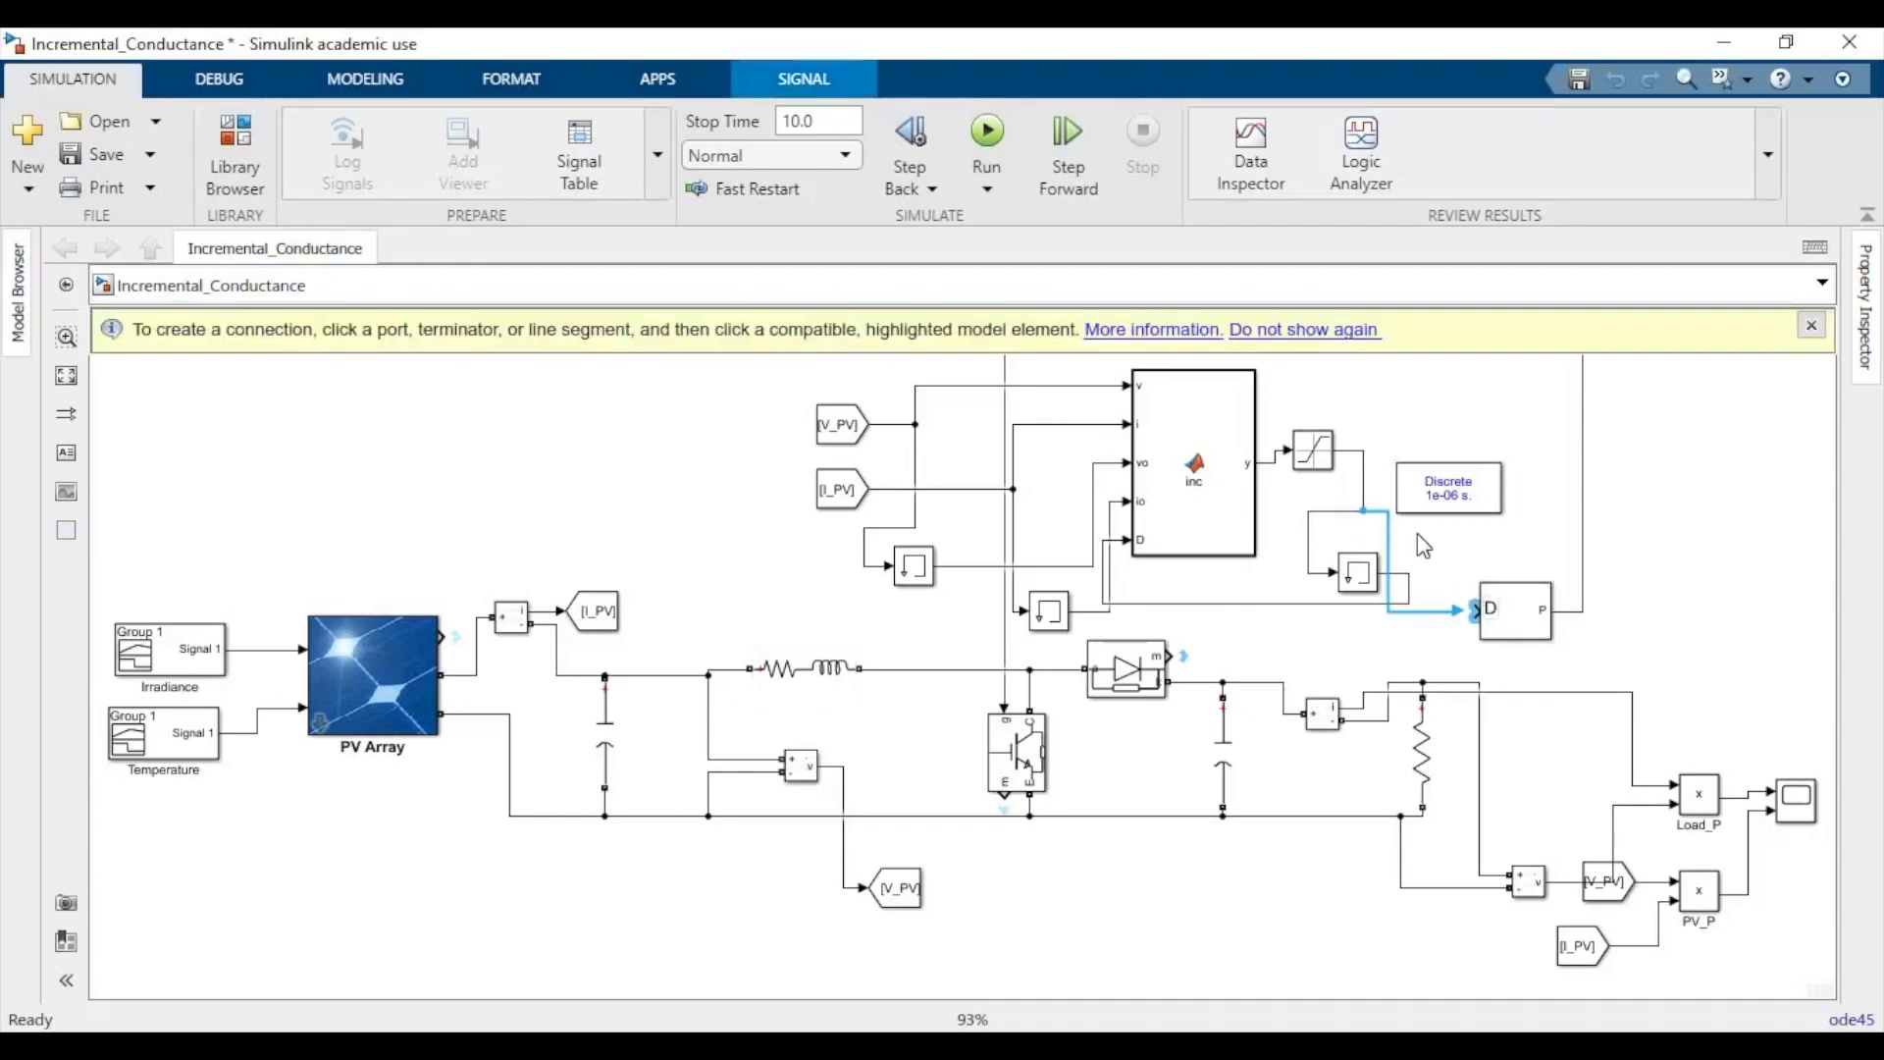
click(1477, 610)
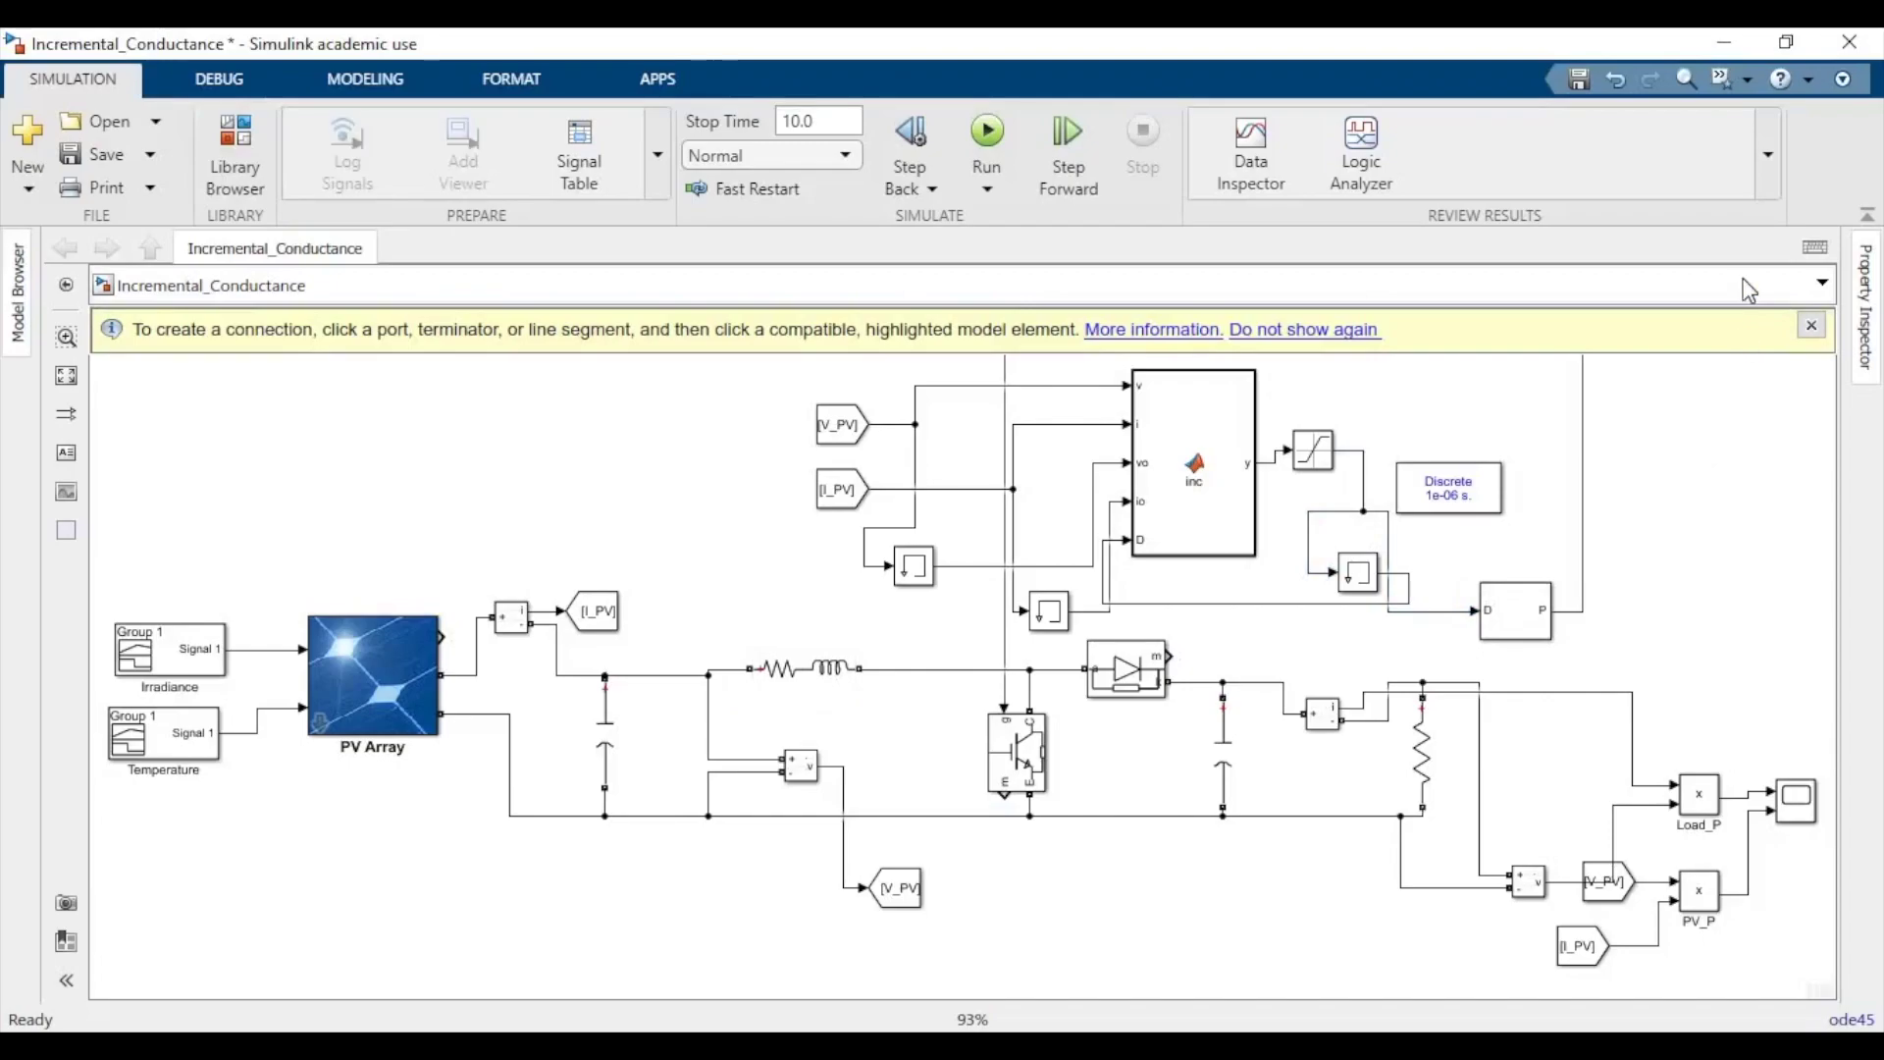
scroll(1690, 422, up, 1)
click(986, 133)
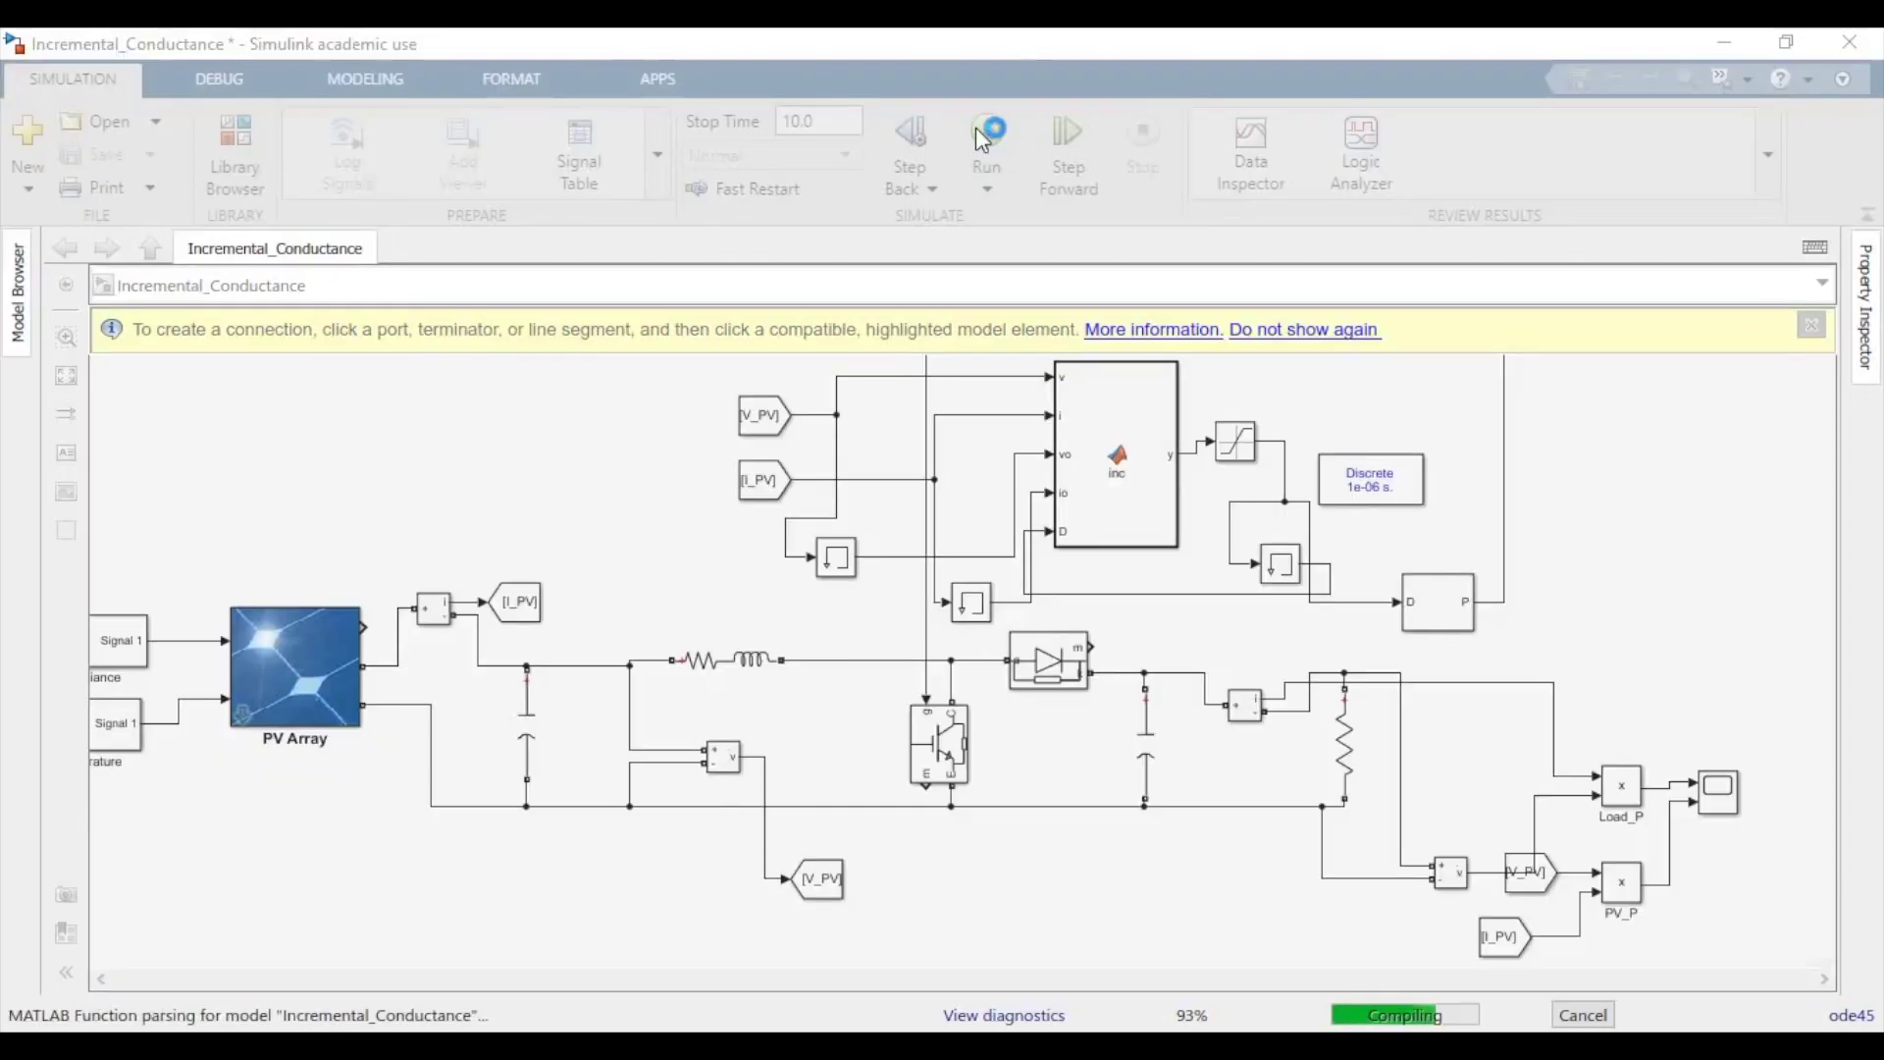
Open the Scope, scale the Load_P and PV_P axes to the data, and enable Zoom In.
click(1715, 791)
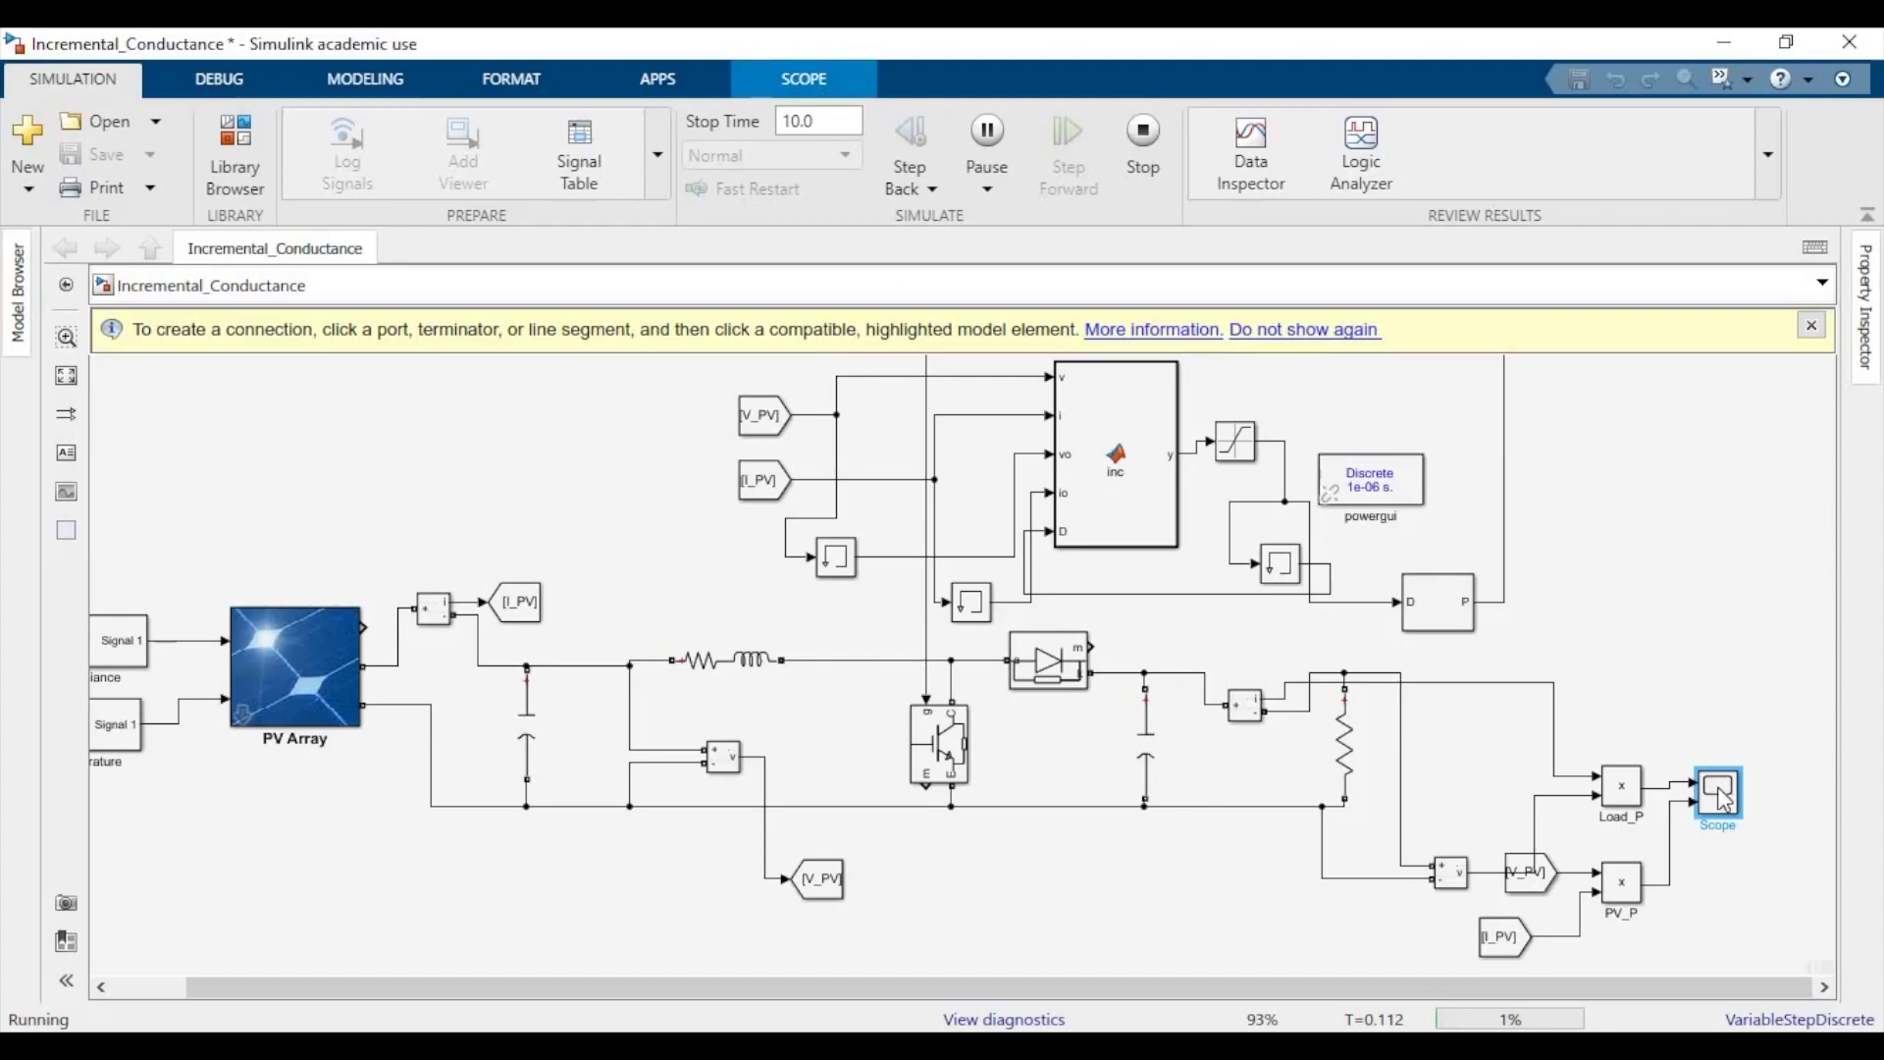
double_click(1720, 793)
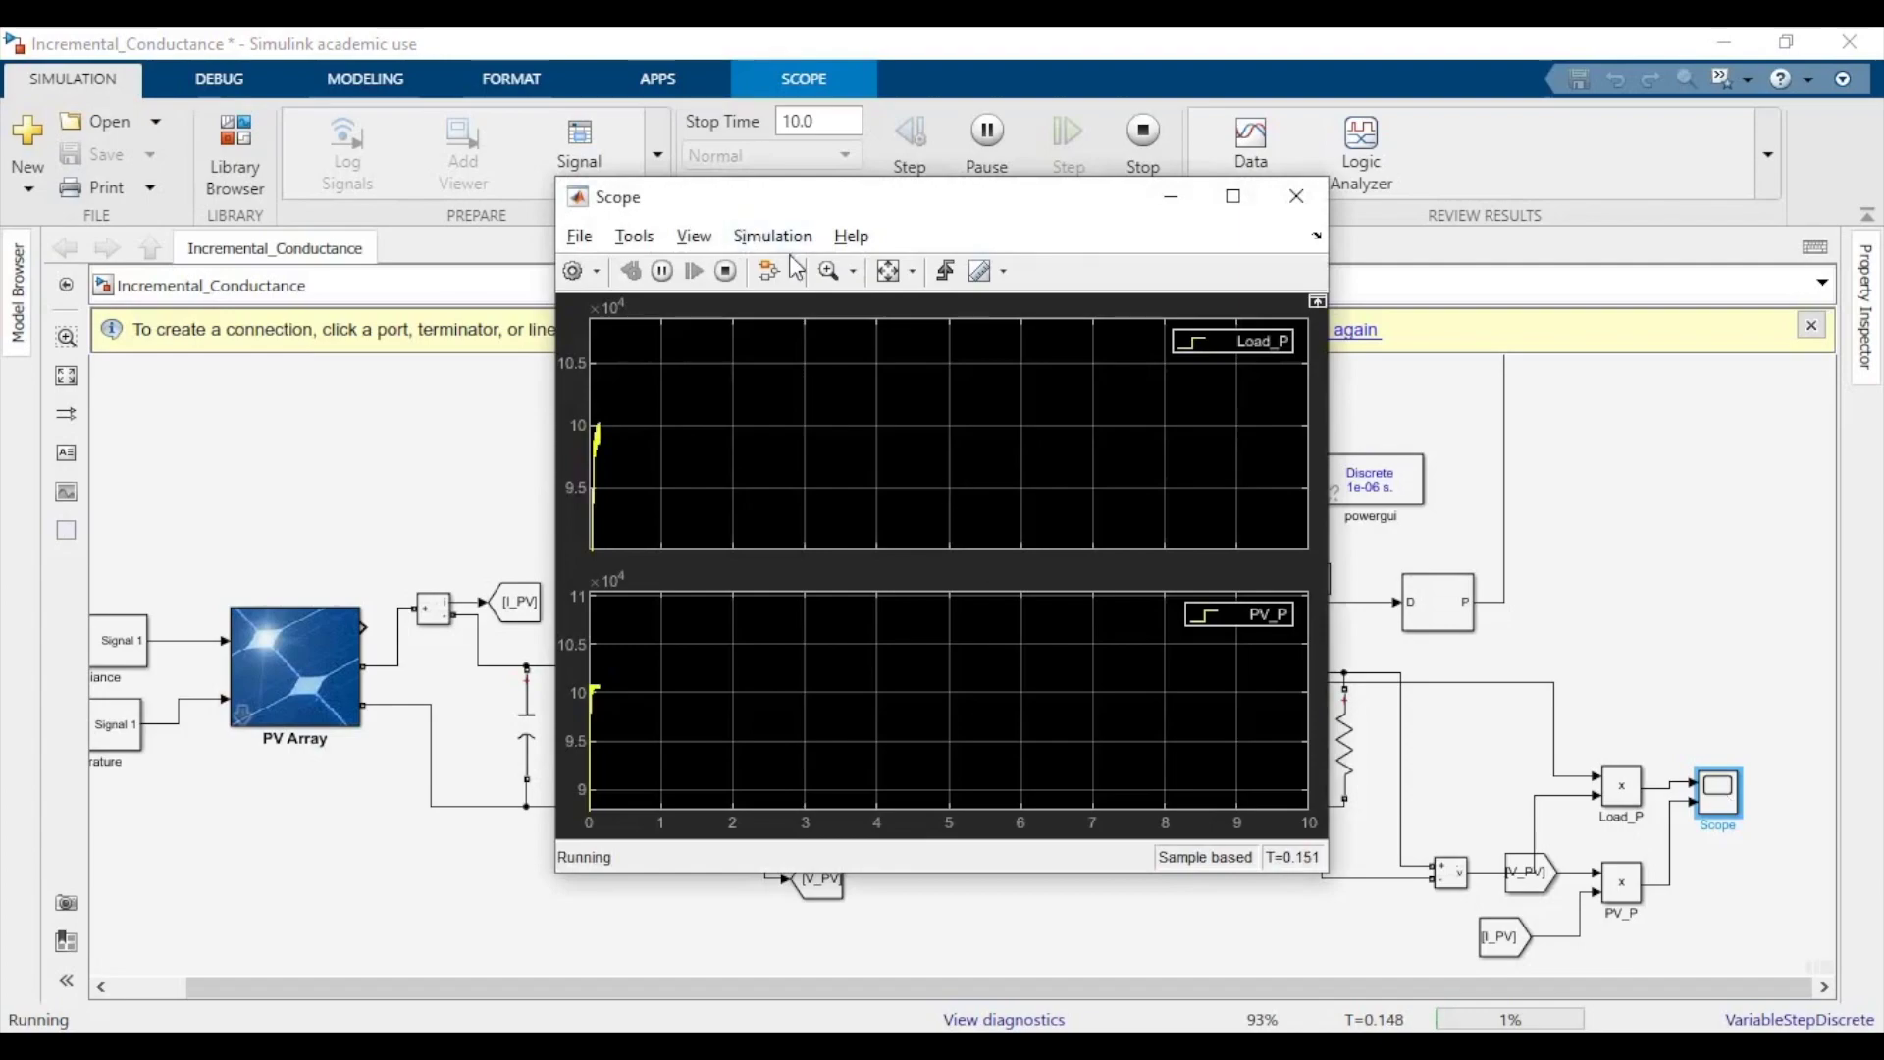
click(886, 274)
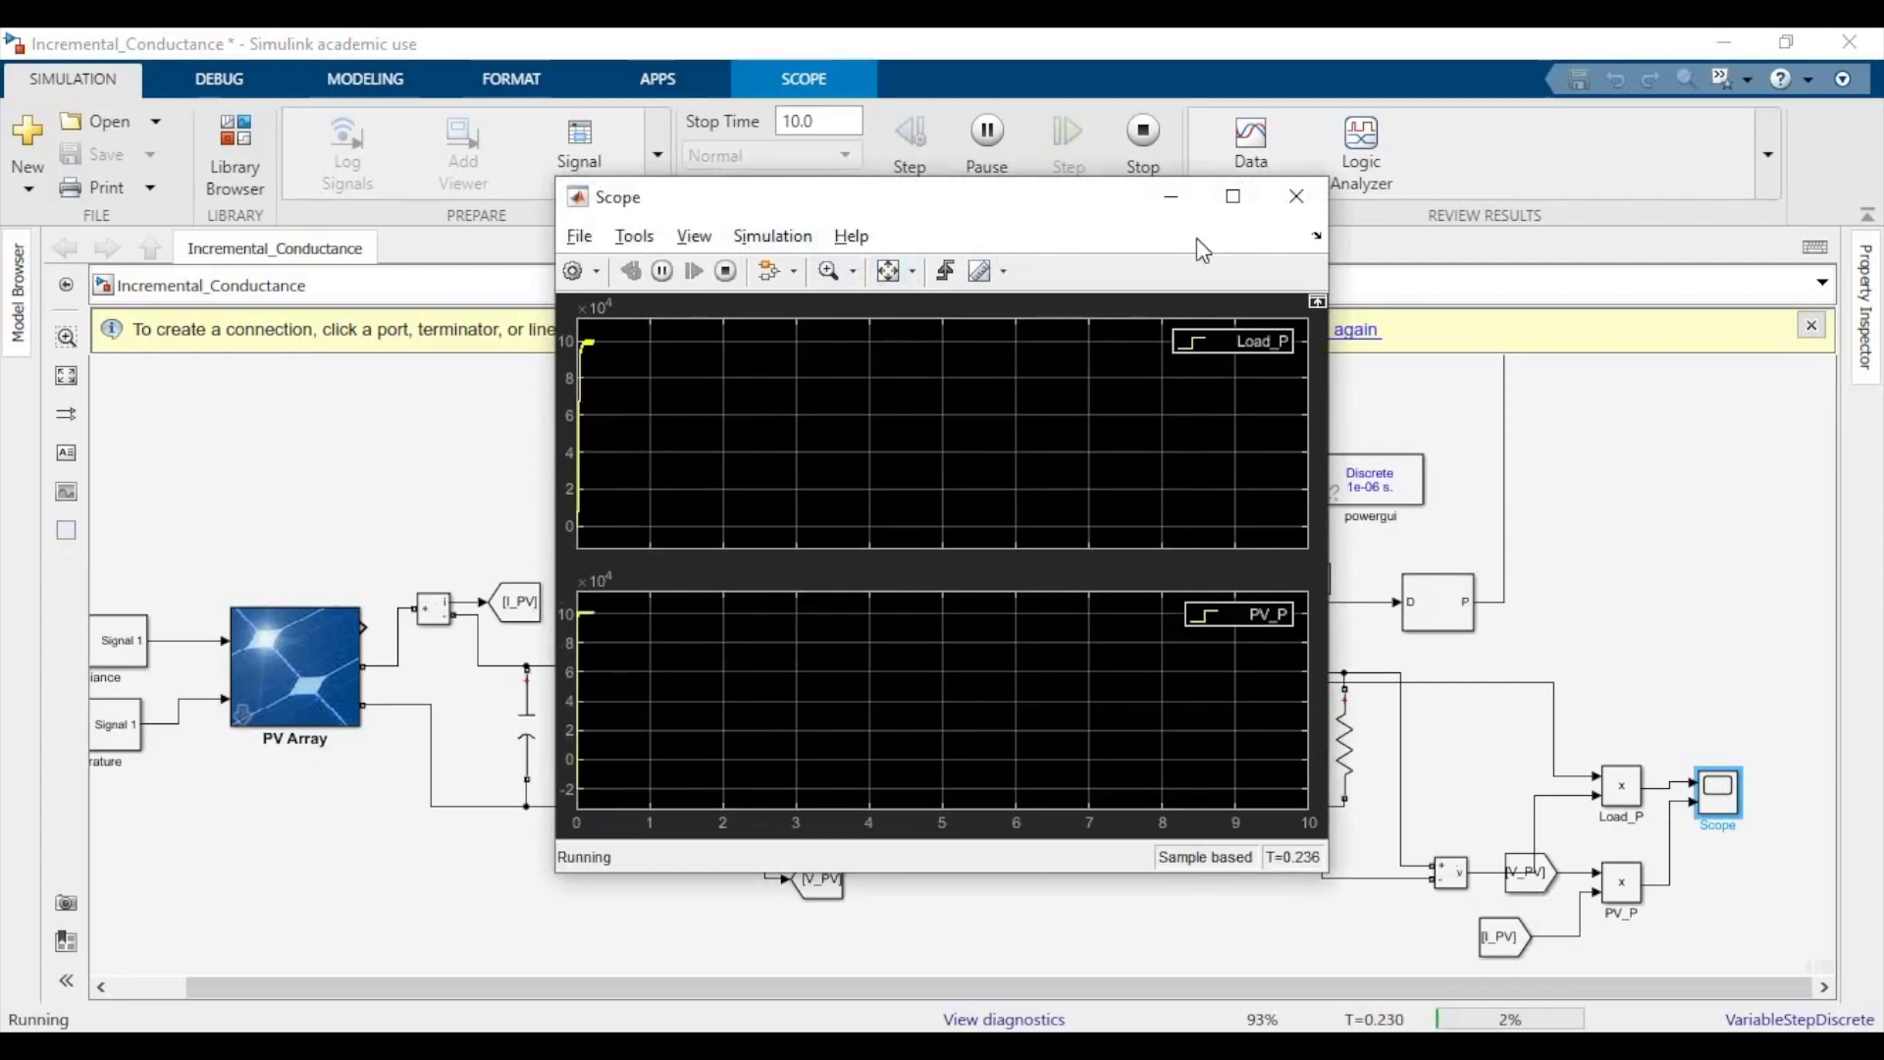
click(819, 273)
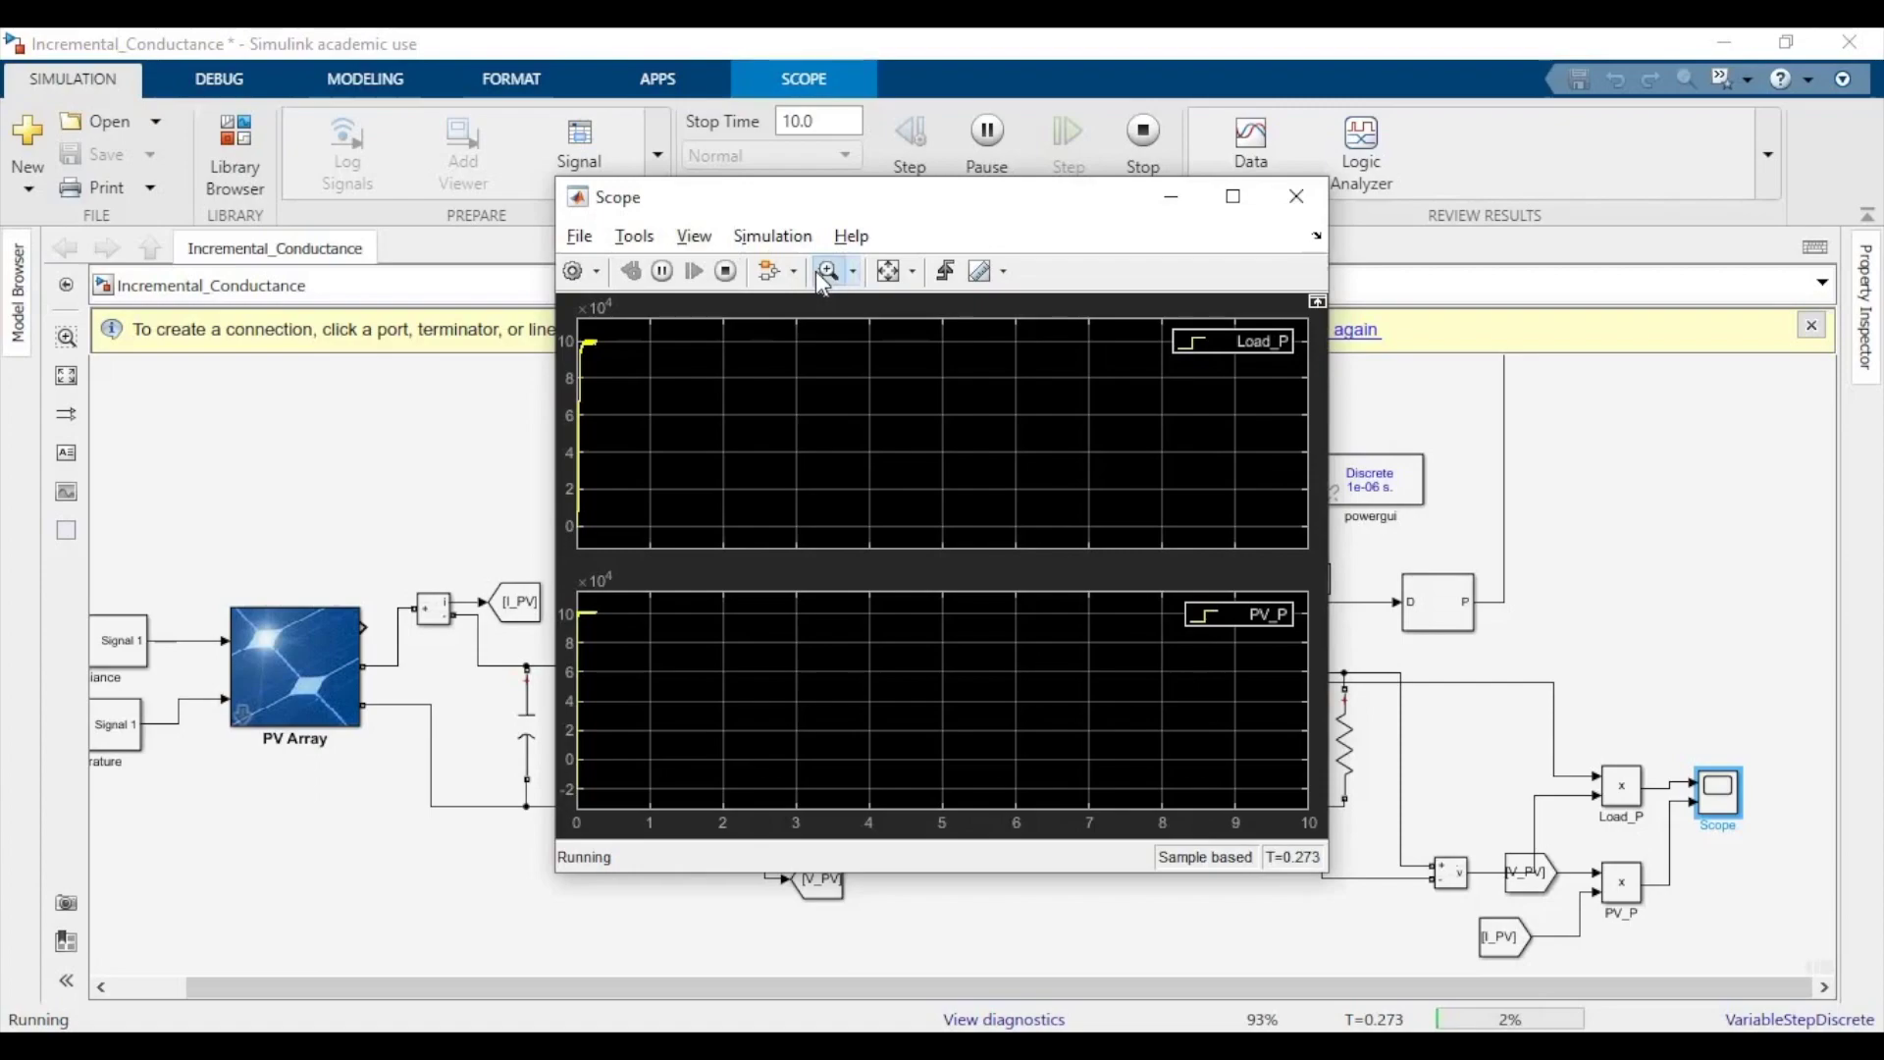